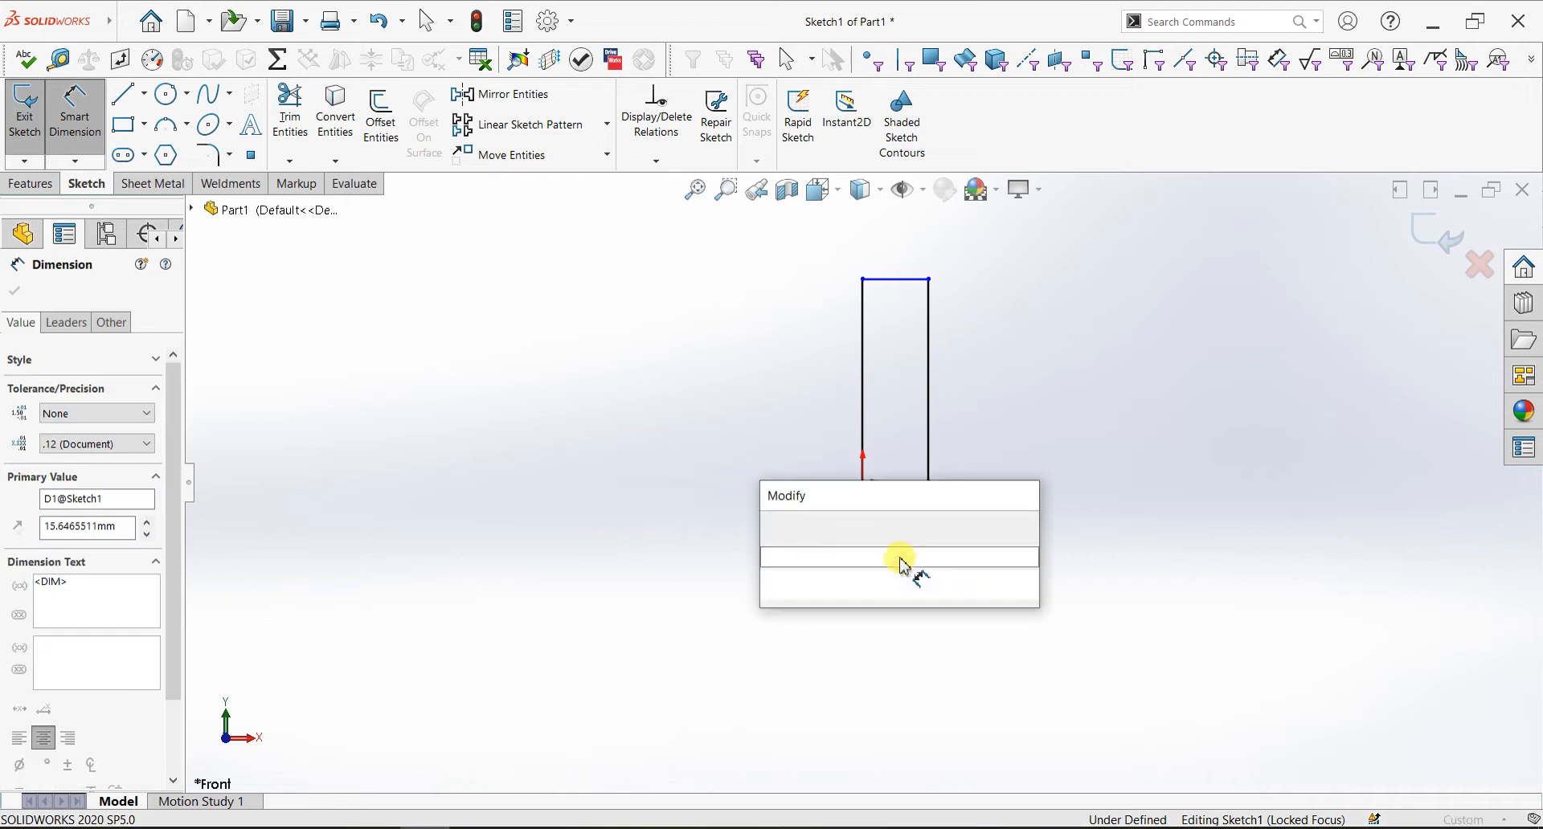
Dimension the sketched rectangle to 15 mm wide and 100 mm high
type("15")
key("Return")
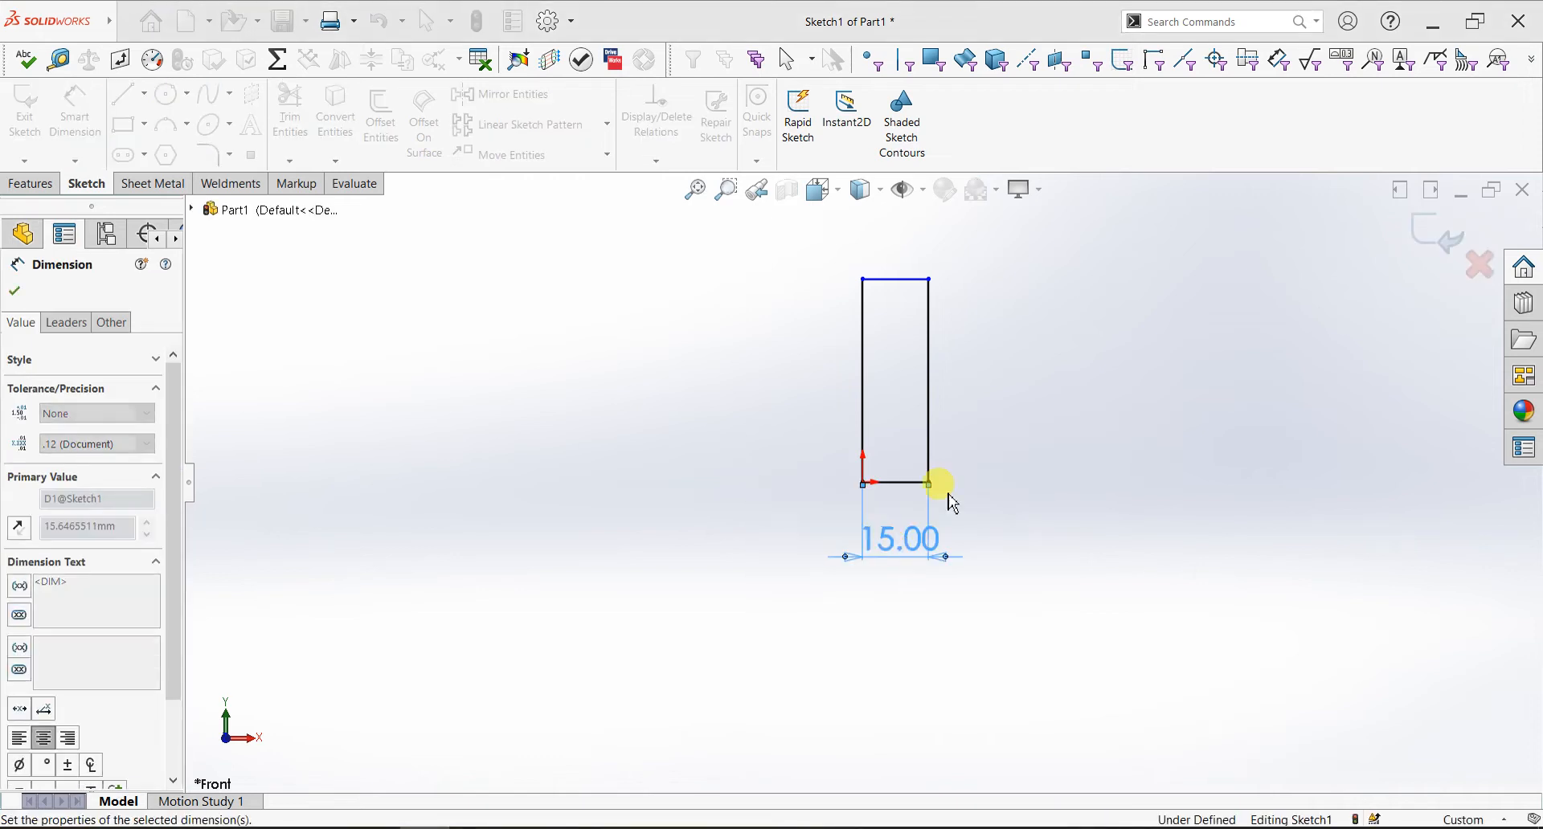
left_click(933, 427)
left_click(1135, 402)
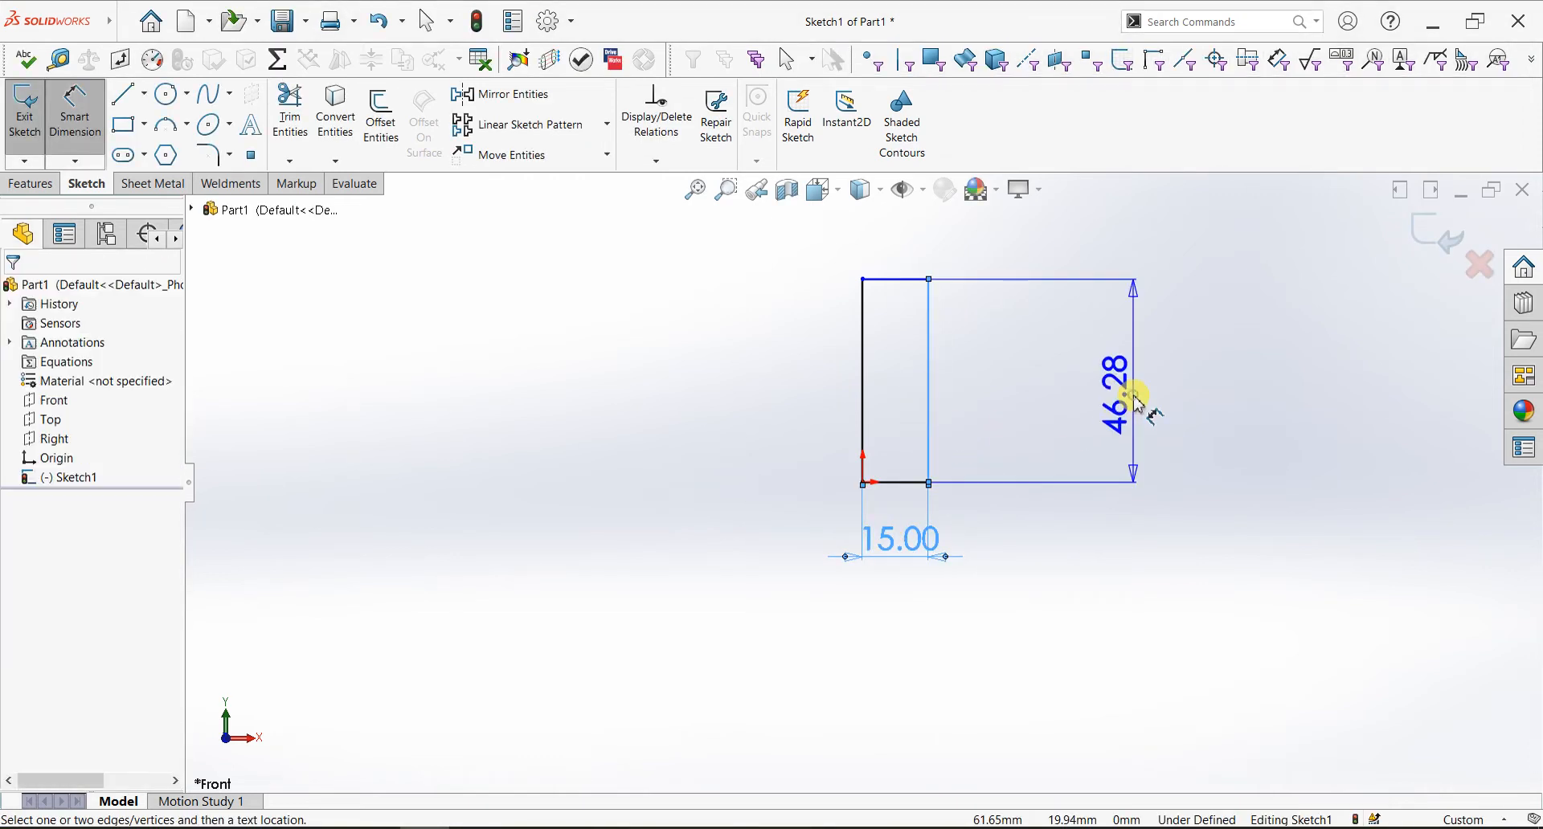
type("100")
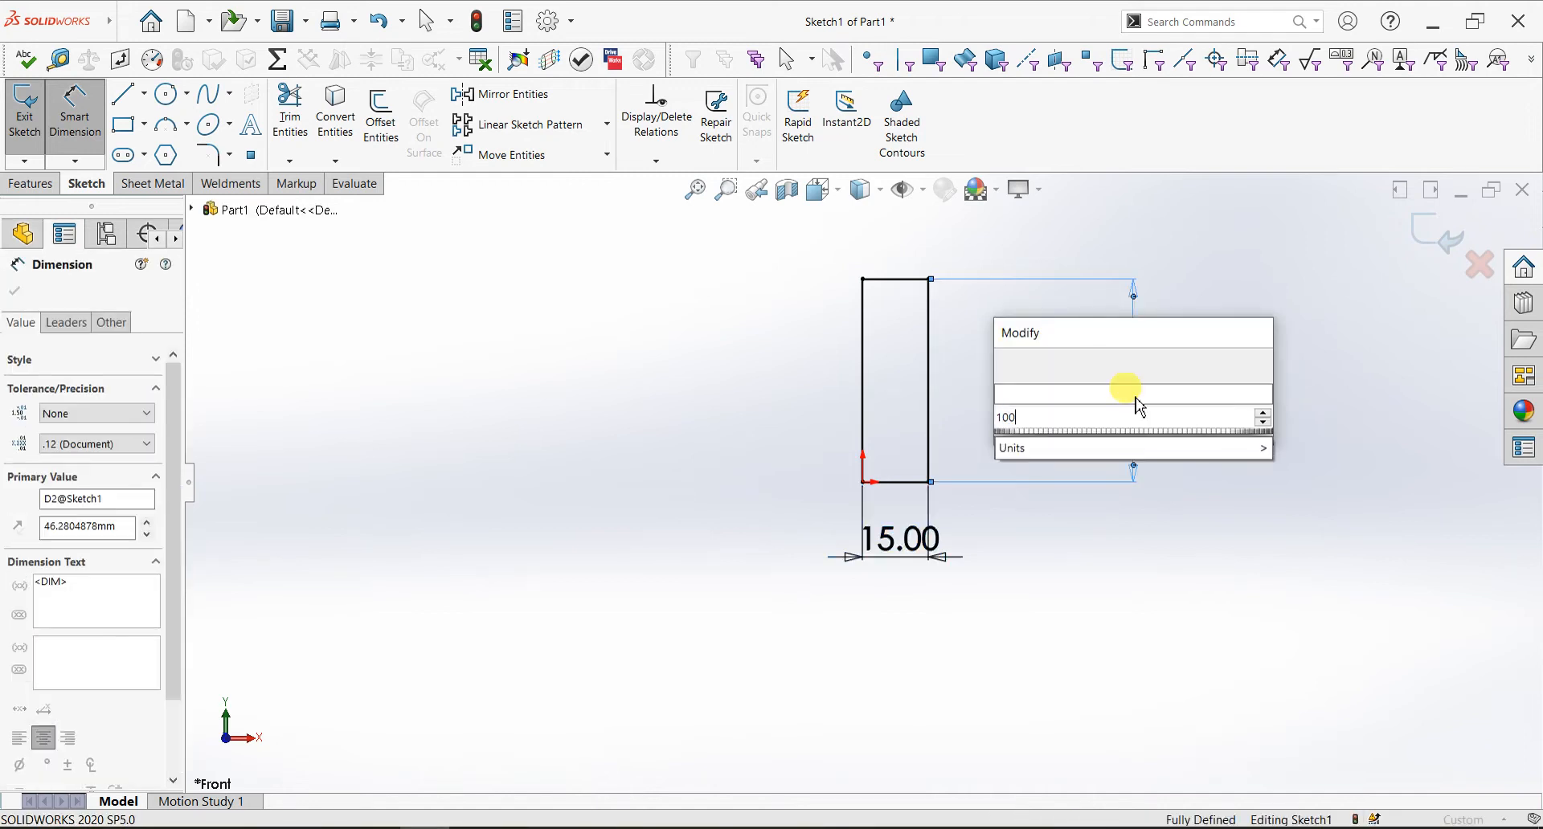
key("Return")
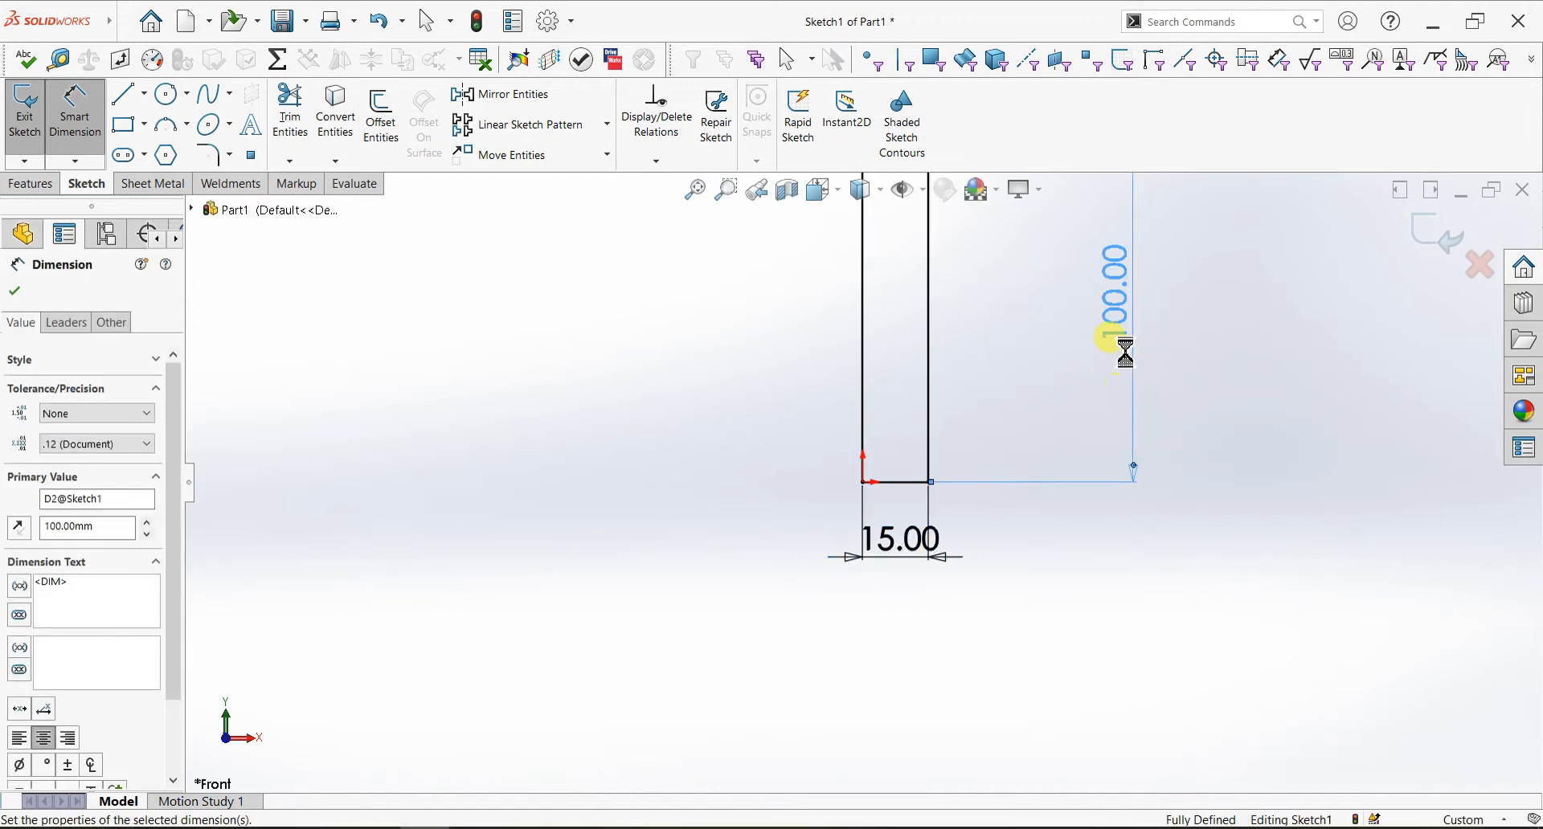
scroll(1118, 350, "up", 2)
middle_click_drag(1110, 356, 1102, 513)
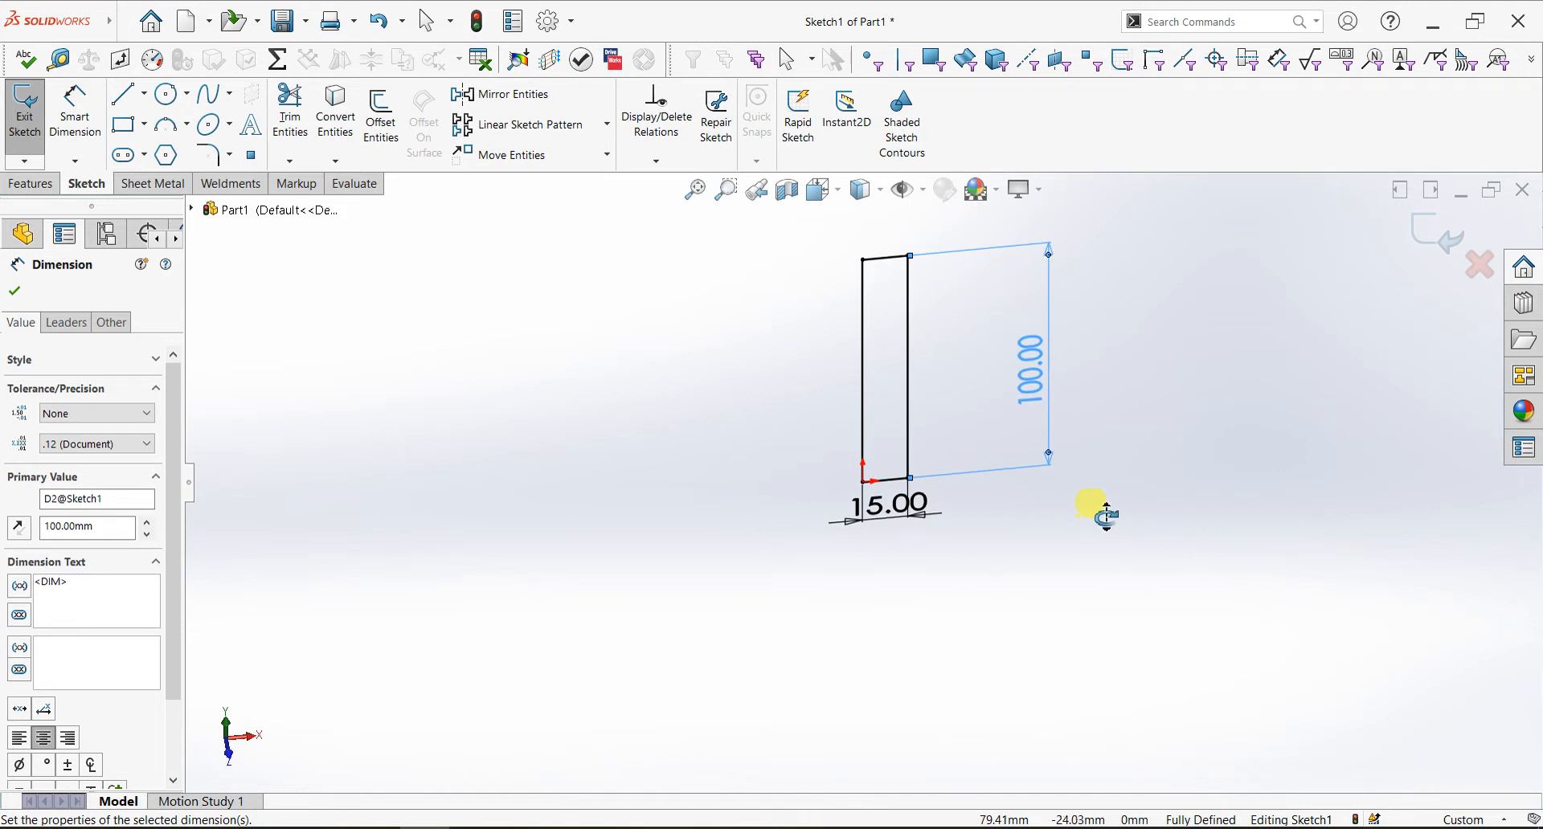
key("ctrl+1")
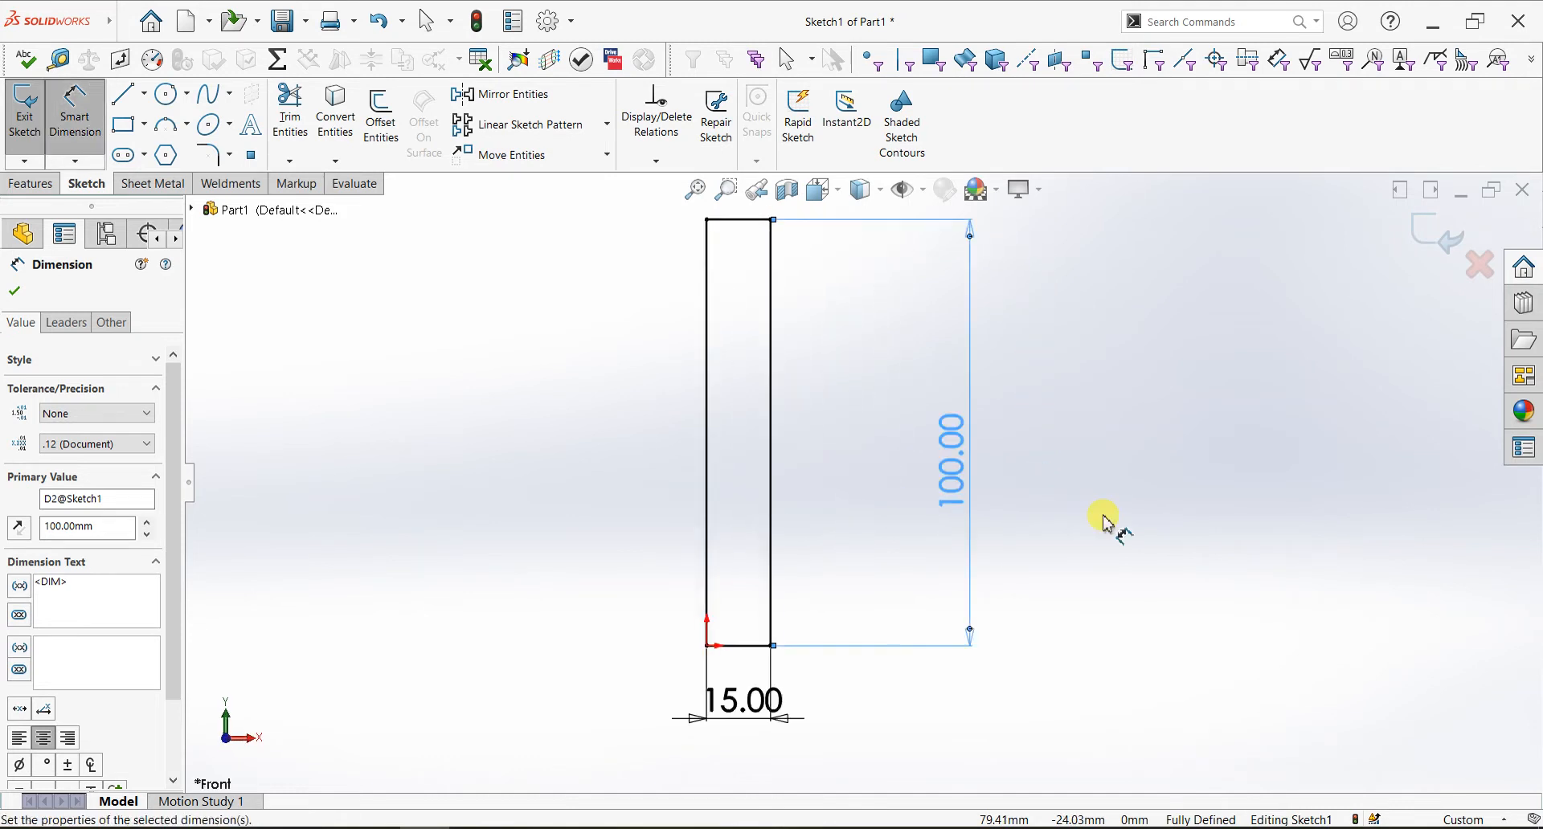
left_click(14, 292)
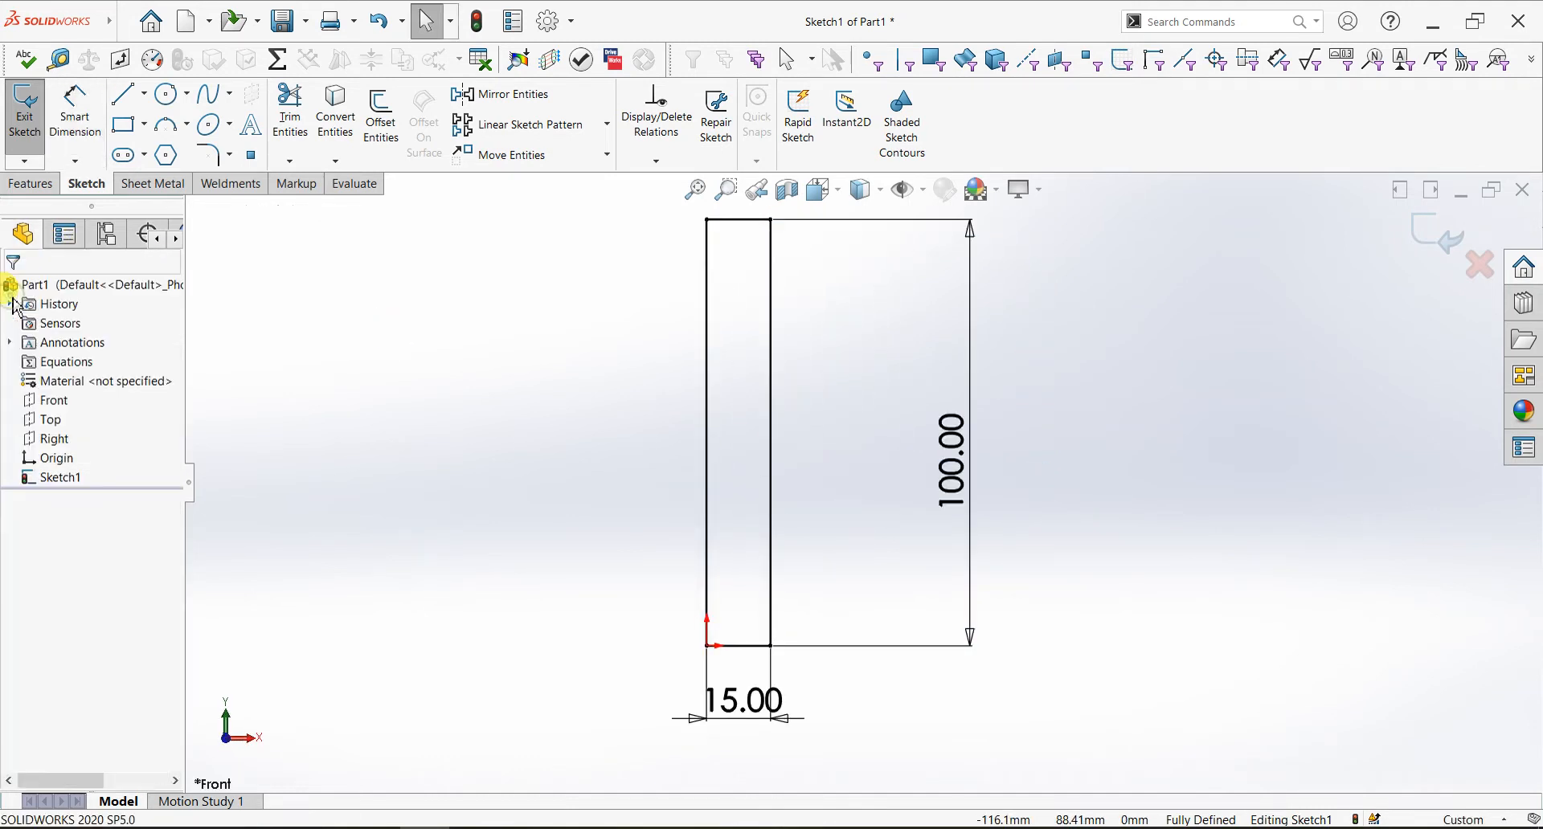
Extrude the rectangle 50 mm as a boss using the Mid Plane end condition
left_click(30, 183)
left_click(32, 120)
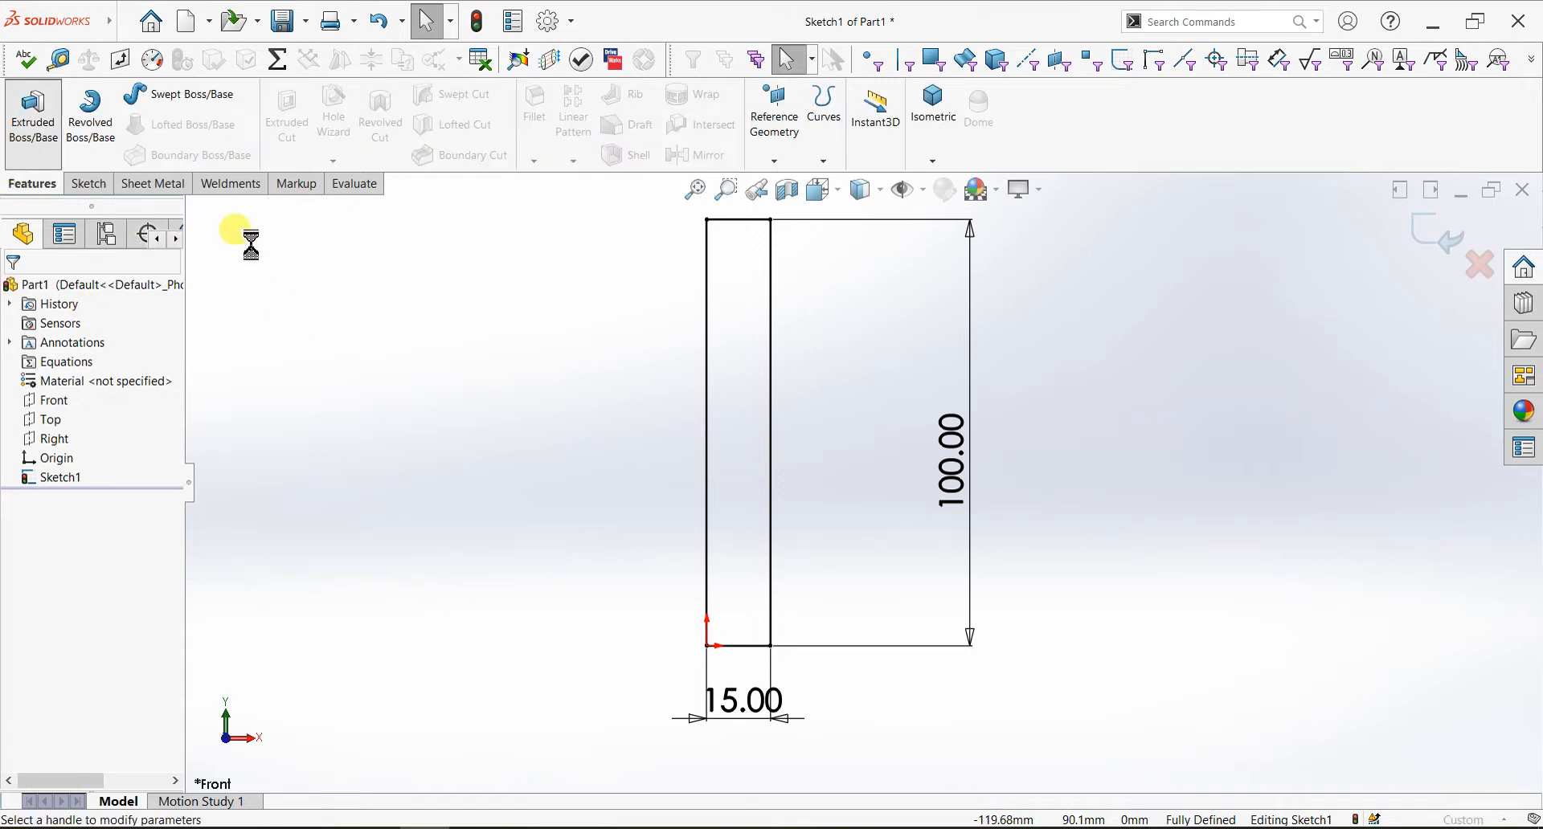
left_click(84, 402)
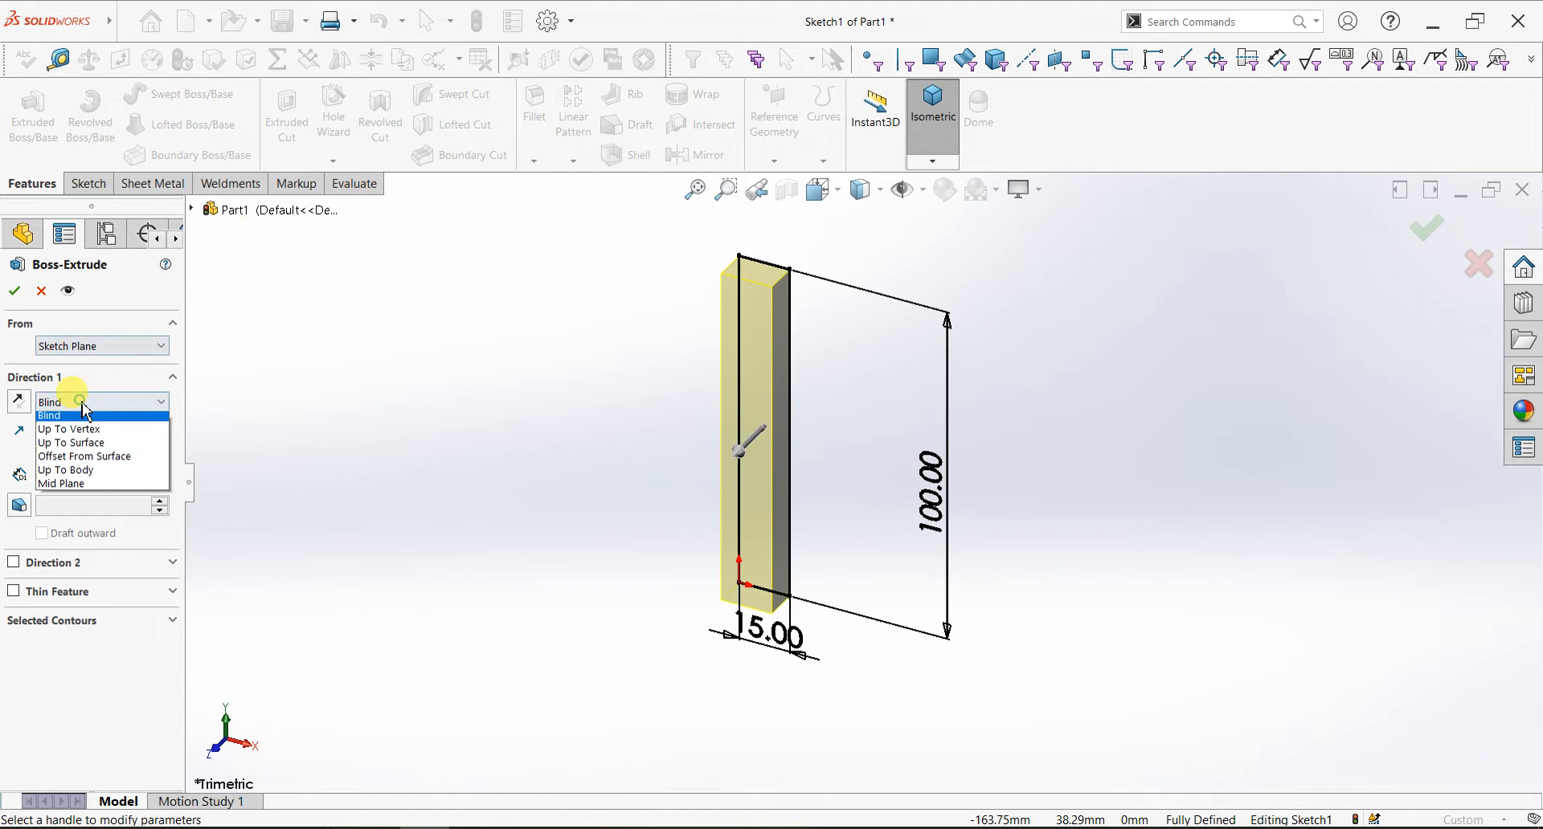
left_click(90, 484)
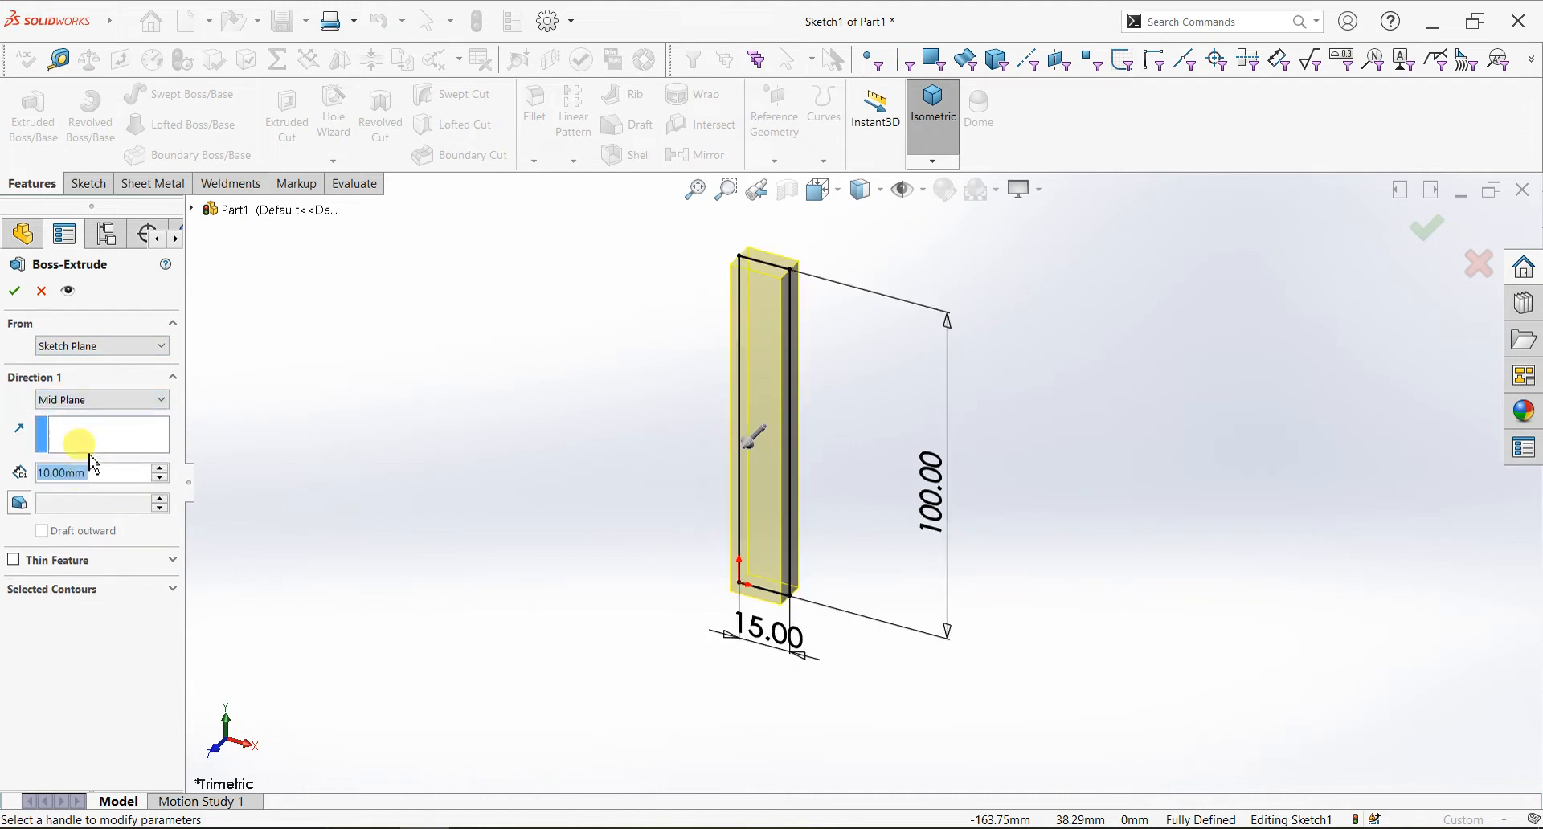
type("50")
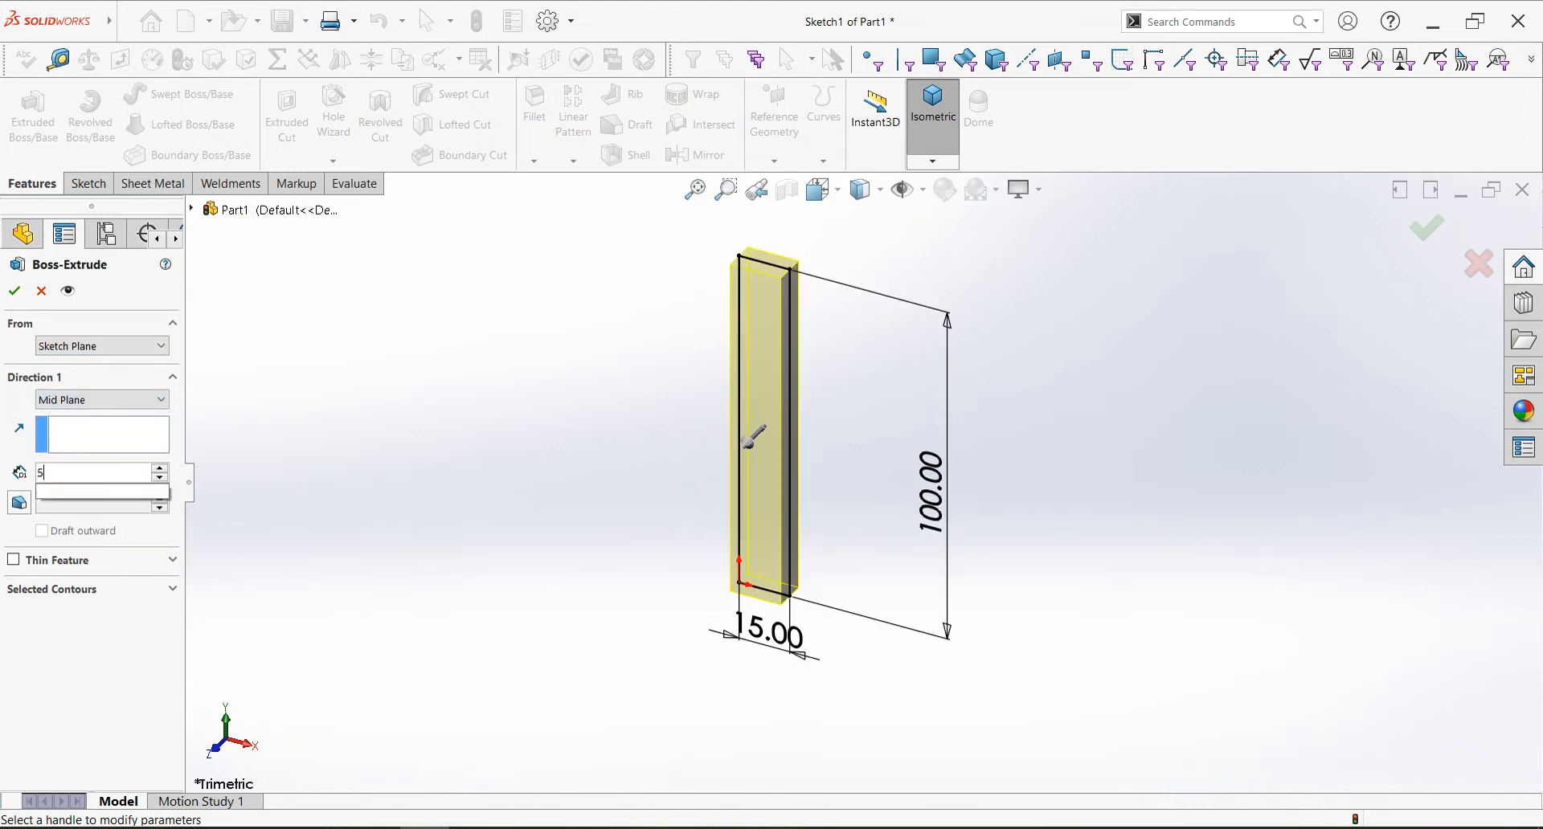
key("Return")
left_click(14, 291)
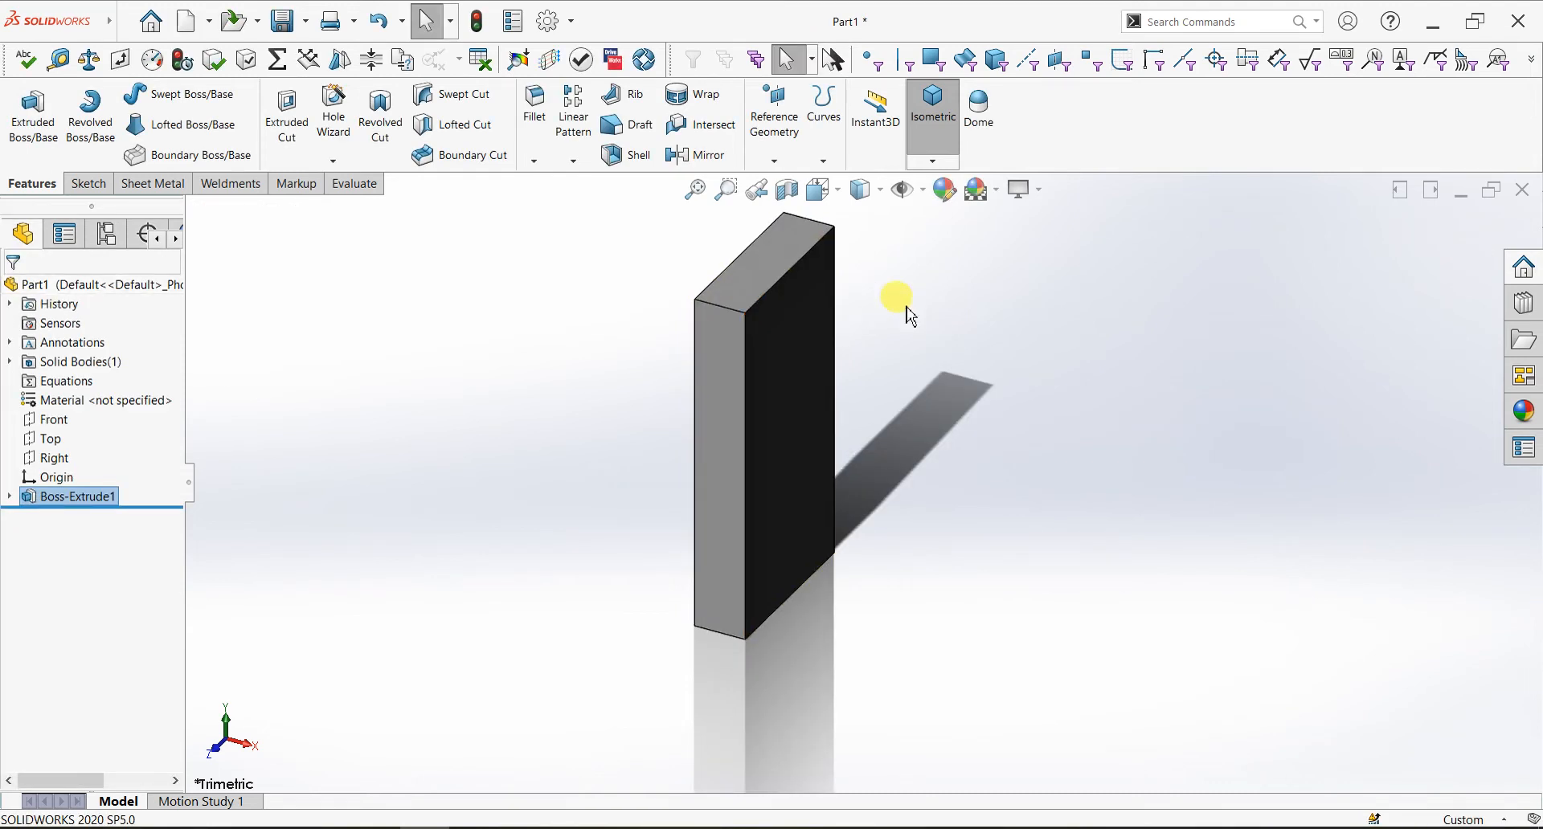
Turn off Shadows In Shaded Mode and RealView Graphics for the model display
left_click(1022, 189)
left_click(1043, 237)
left_click(1038, 195)
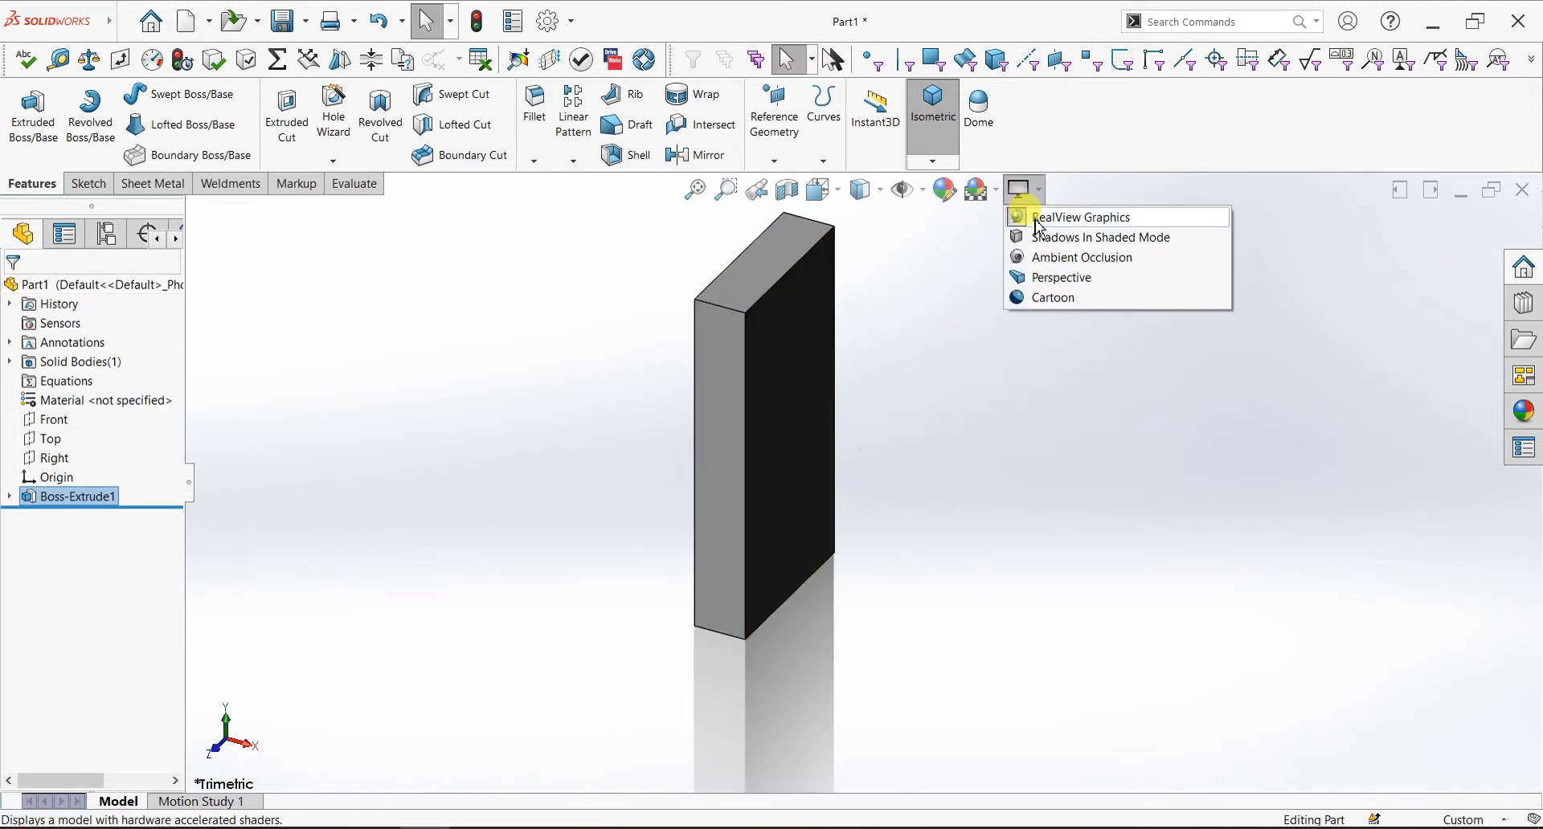
left_click(1026, 217)
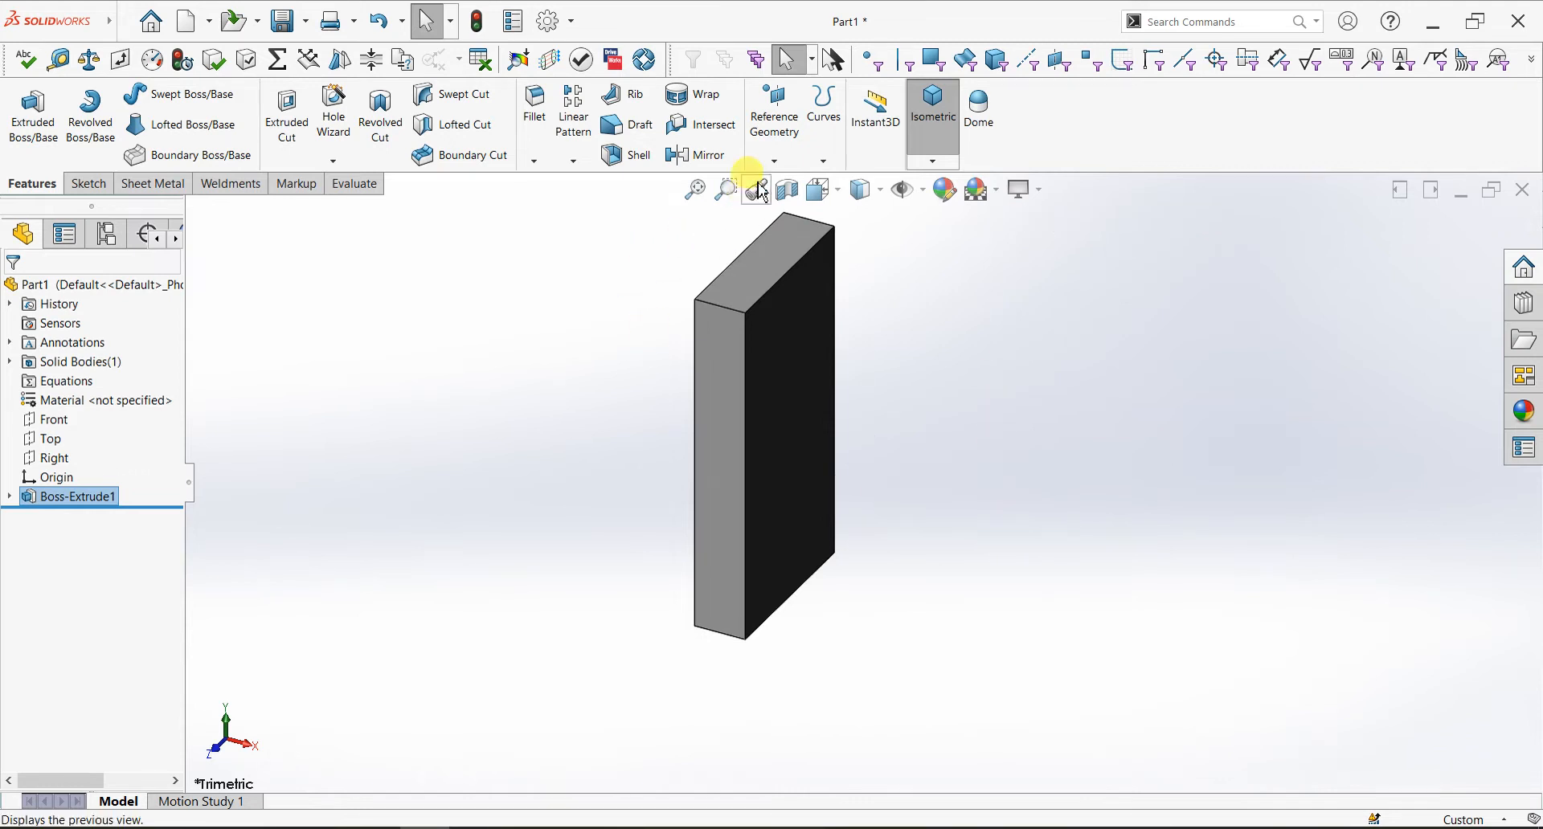
left_click(774, 161)
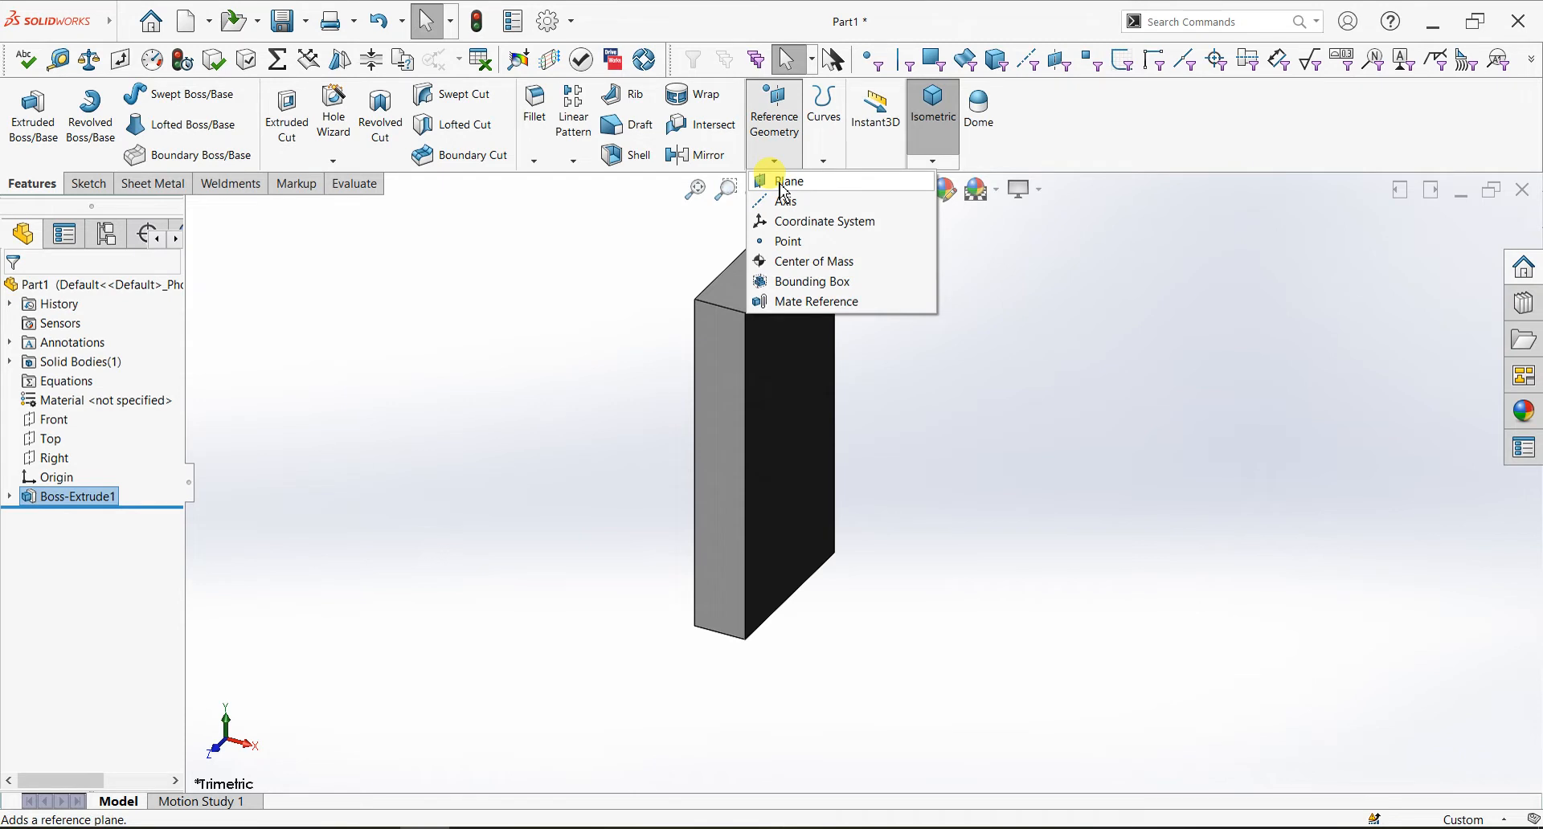
left_click(784, 183)
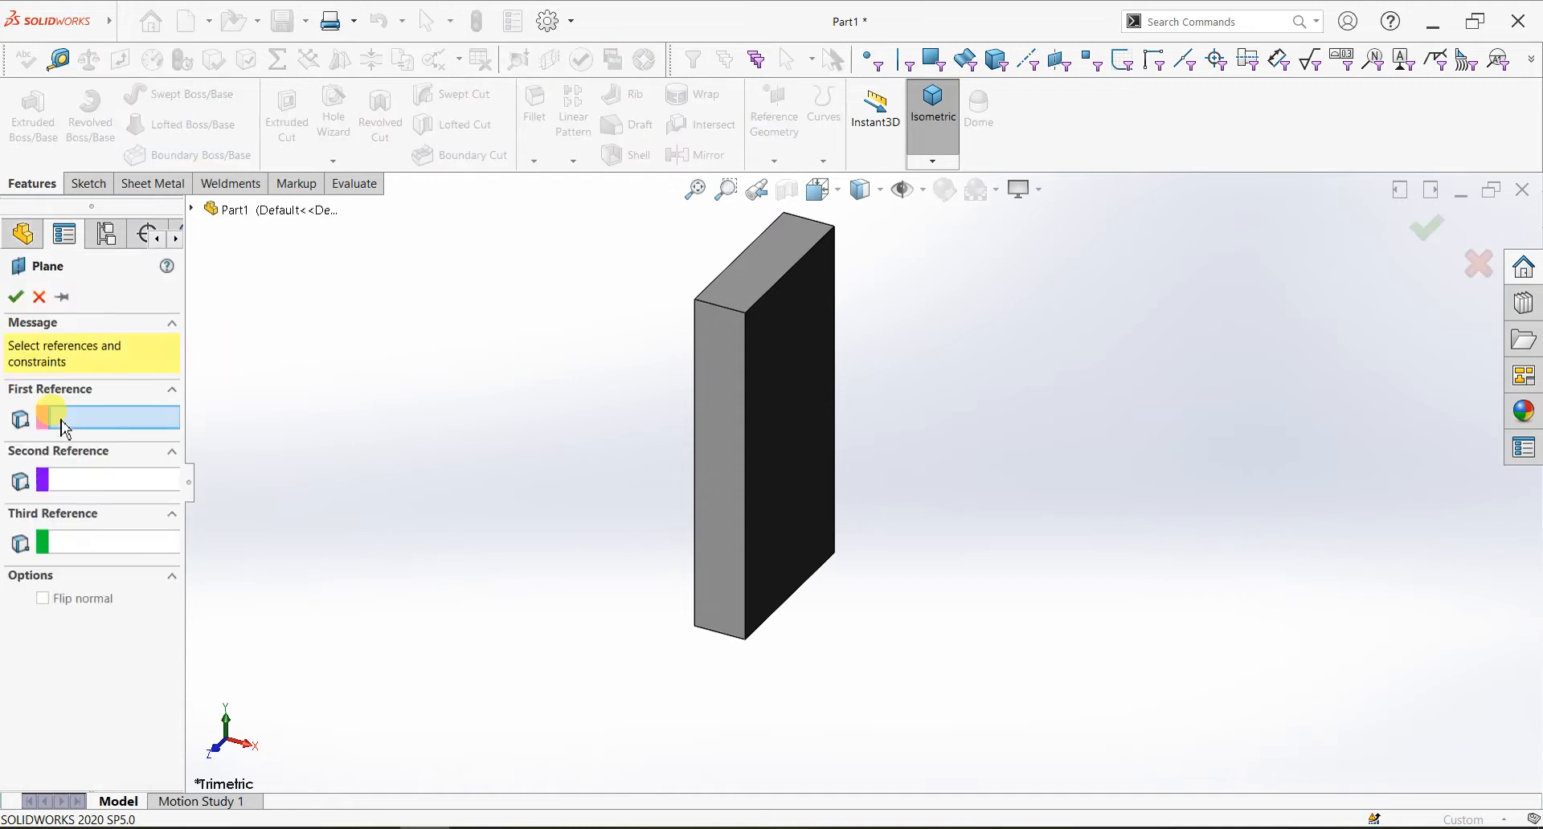
left_click(40, 297)
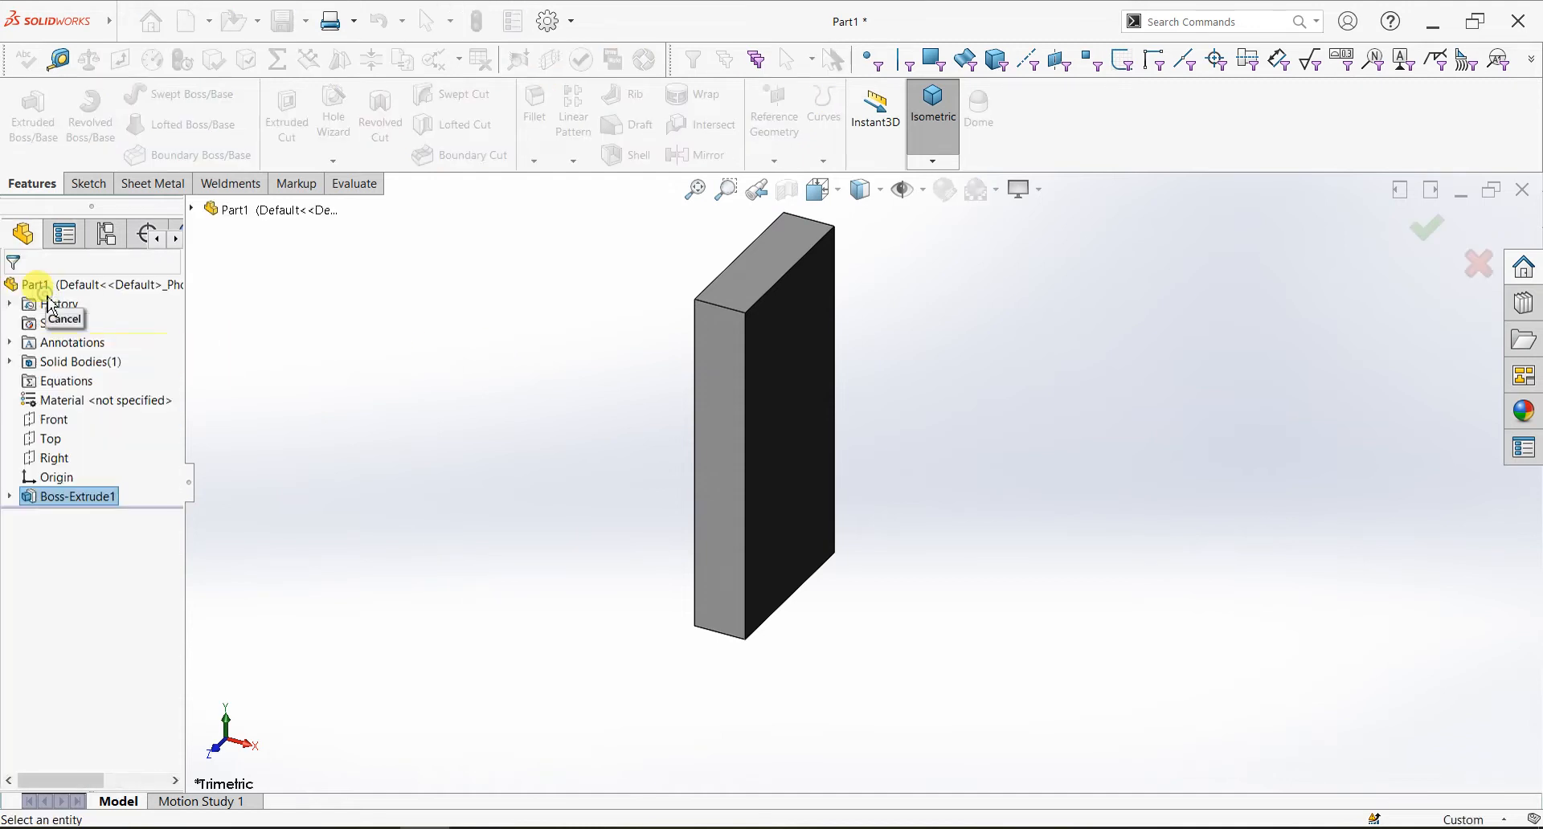
left_click(48, 458)
left_click(767, 157)
left_click(791, 313)
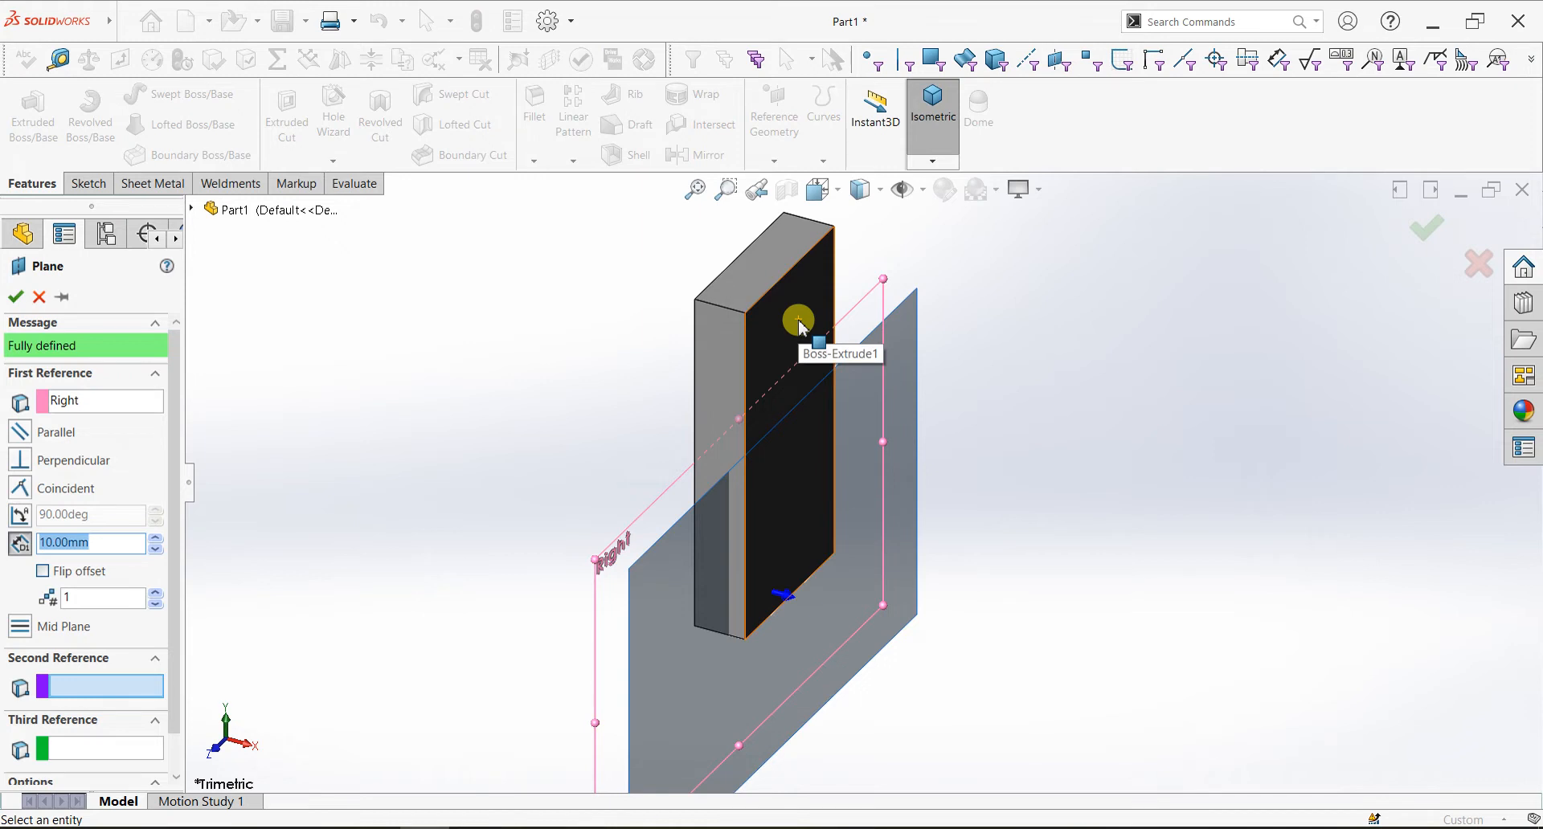
left_click(39, 297)
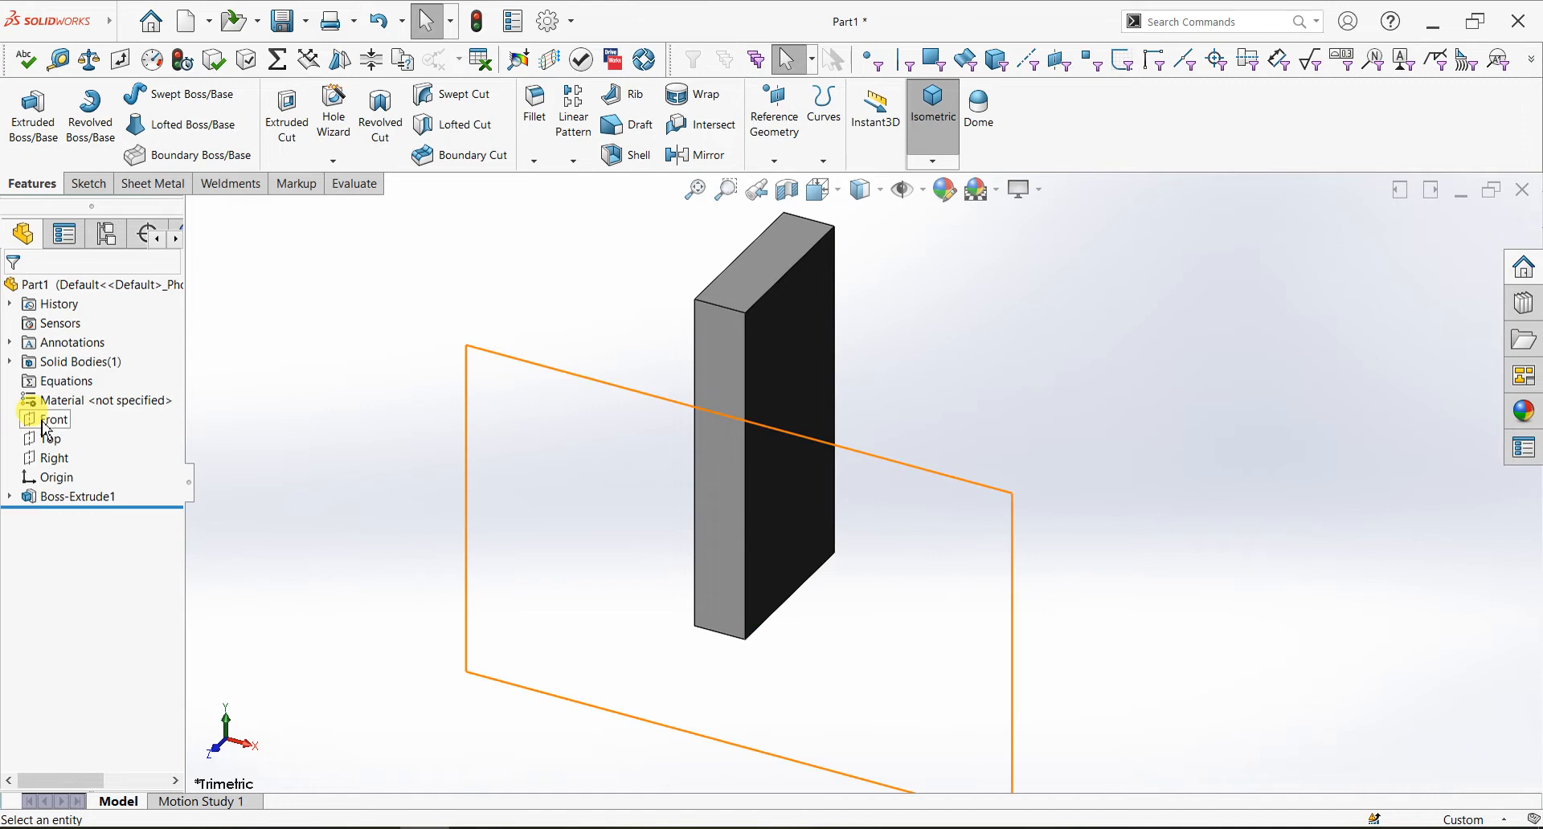
Start a new sketch on the Right plane, viewed normal to it
left_click(47, 458)
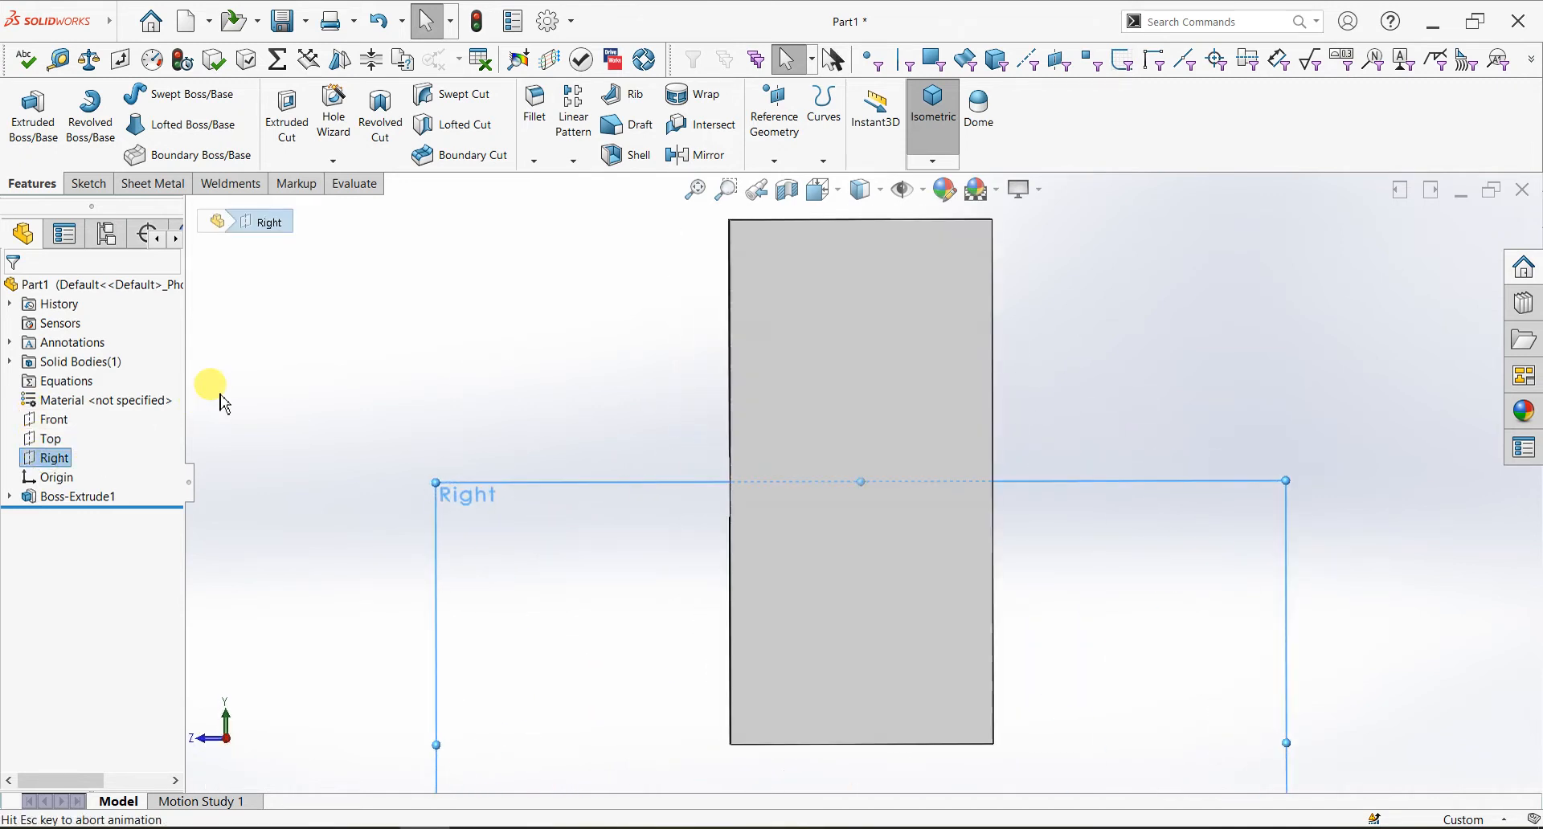
left_click(87, 185)
left_click(25, 109)
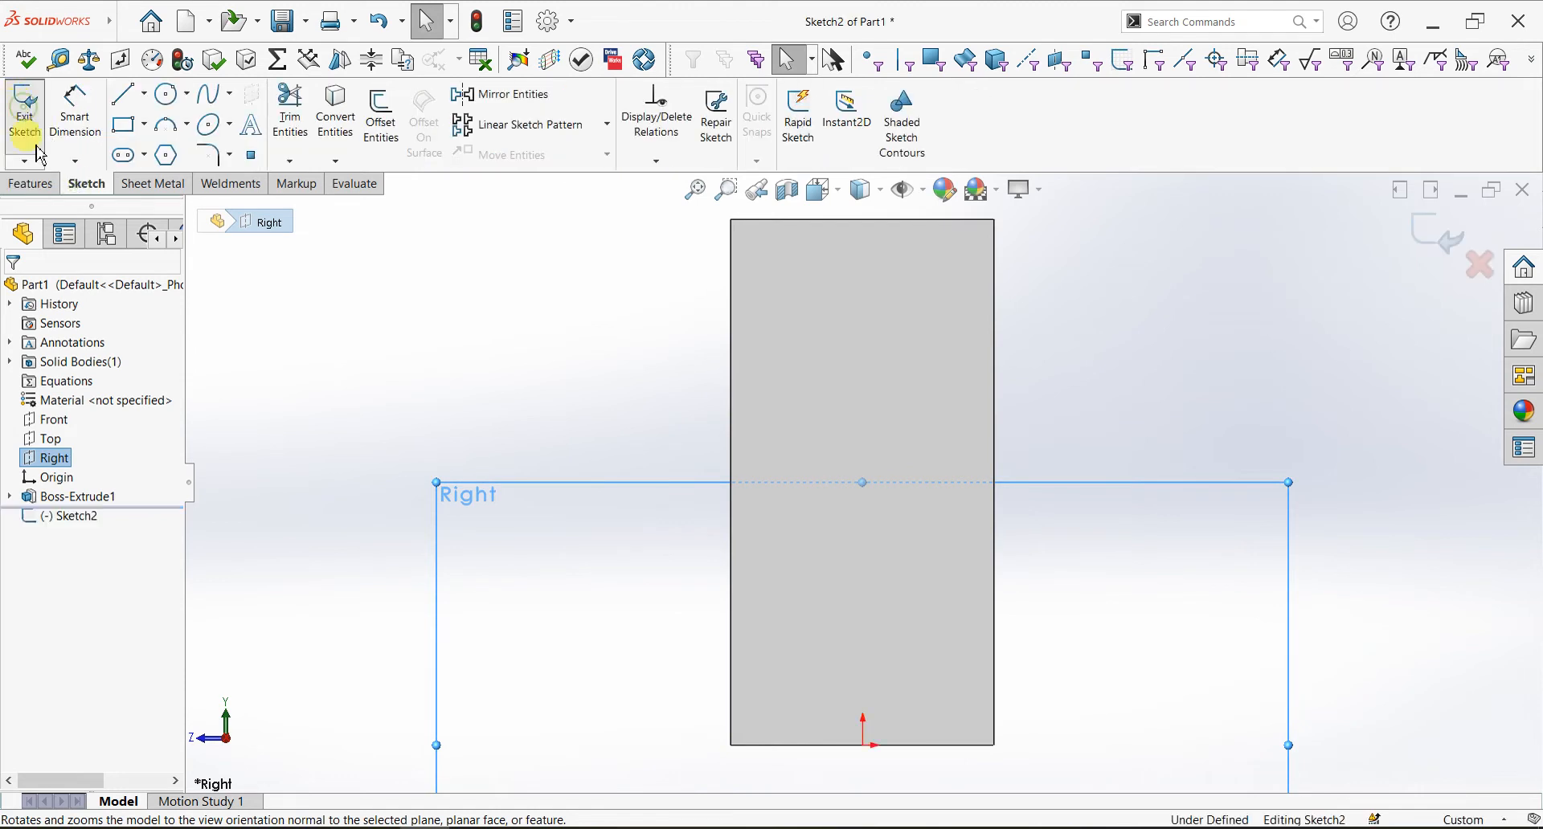
Draw a corner rectangle about 105 mm wide and 38 mm high just below the block's lower edge
left_click(125, 125)
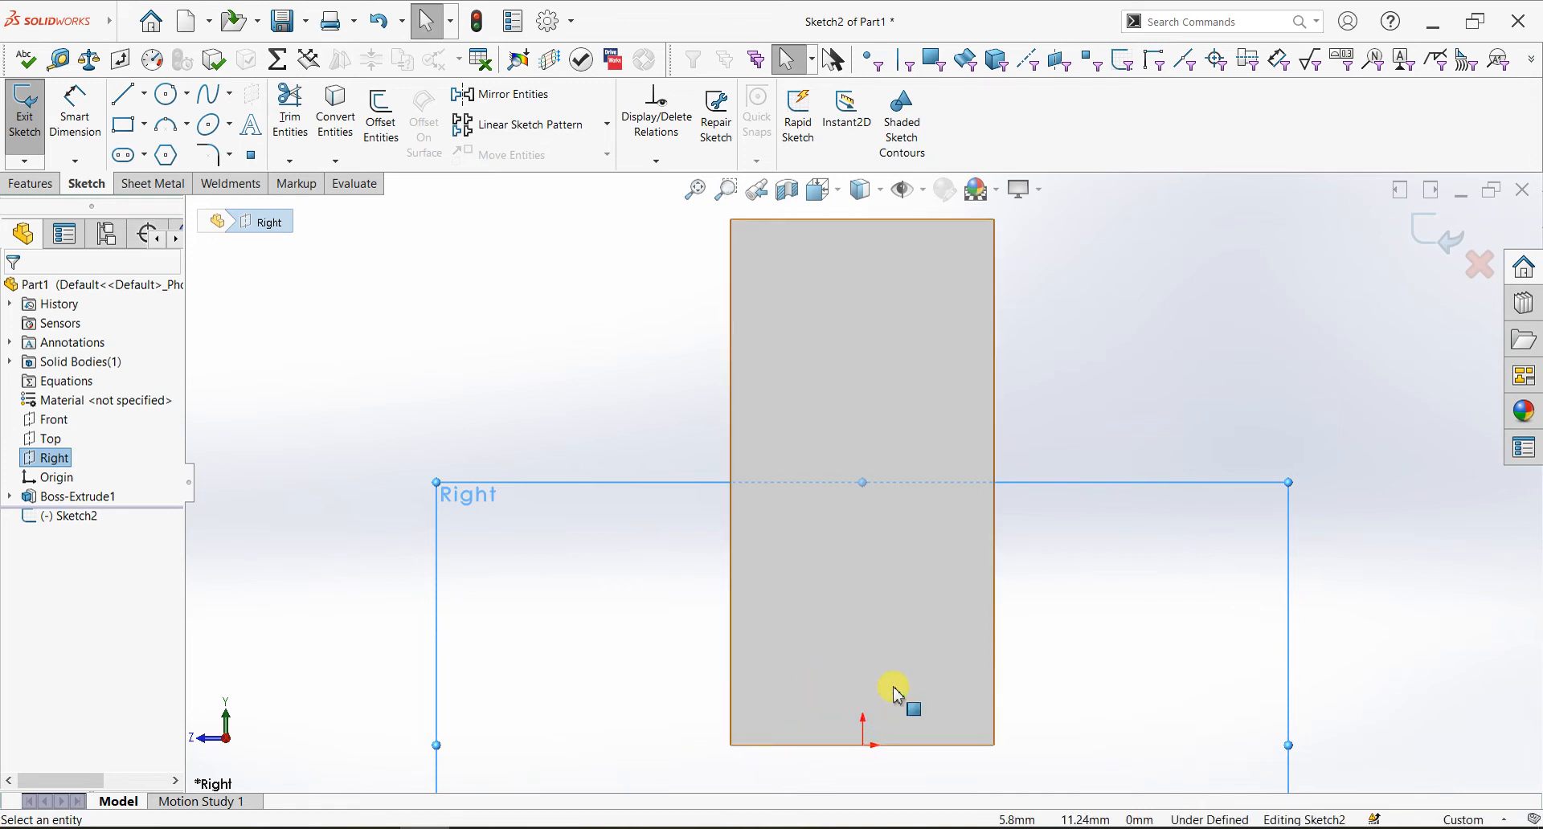
scroll(892, 667, "up", 4)
scroll(898, 667, "down", 3)
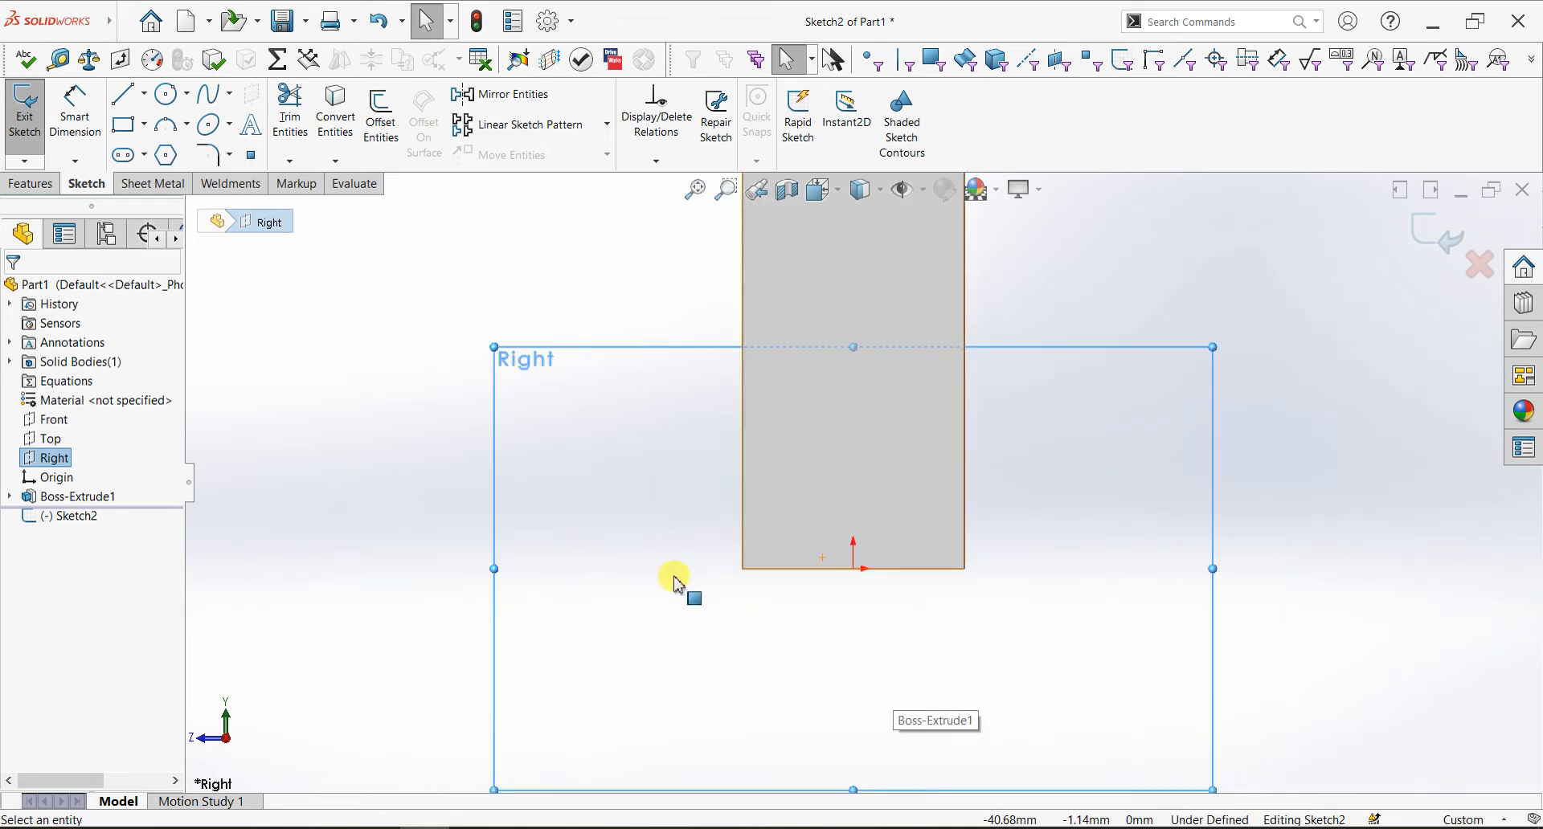
left_click(128, 125)
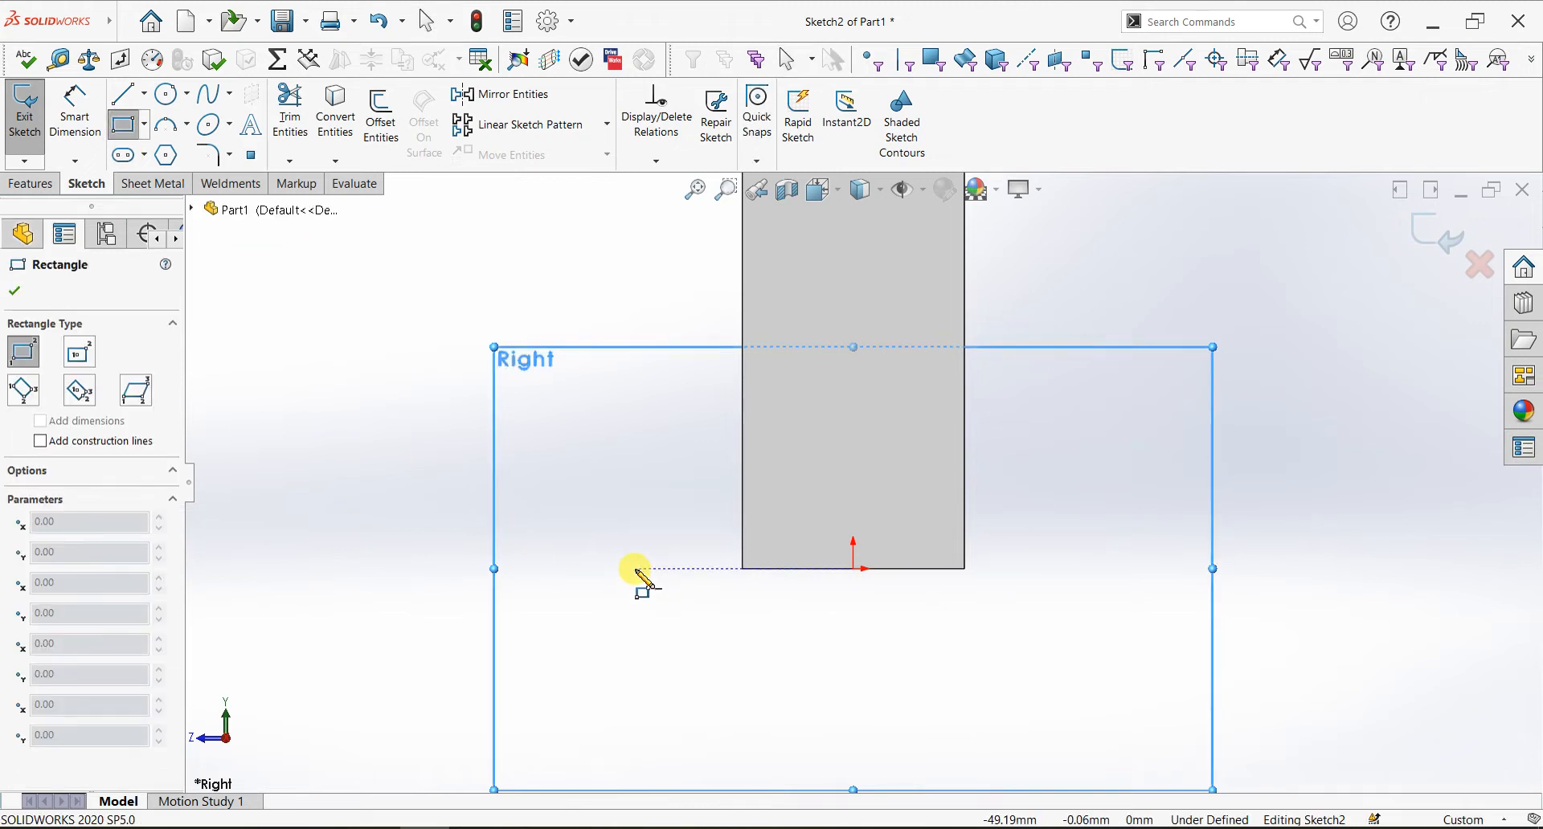
left_click(626, 595)
left_click(1141, 760)
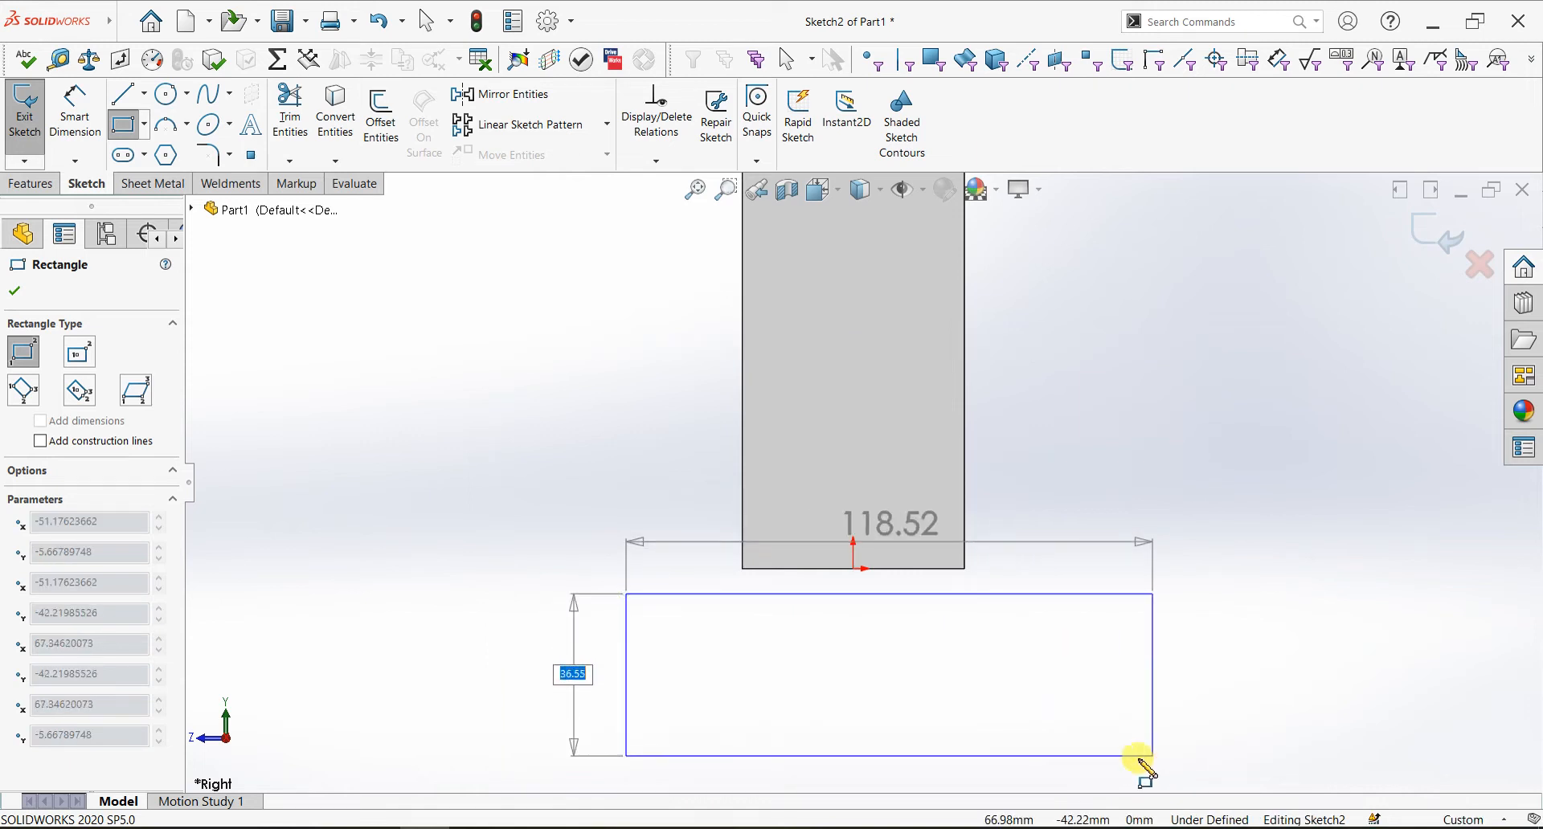
left_click(1095, 763)
right_click(1252, 459)
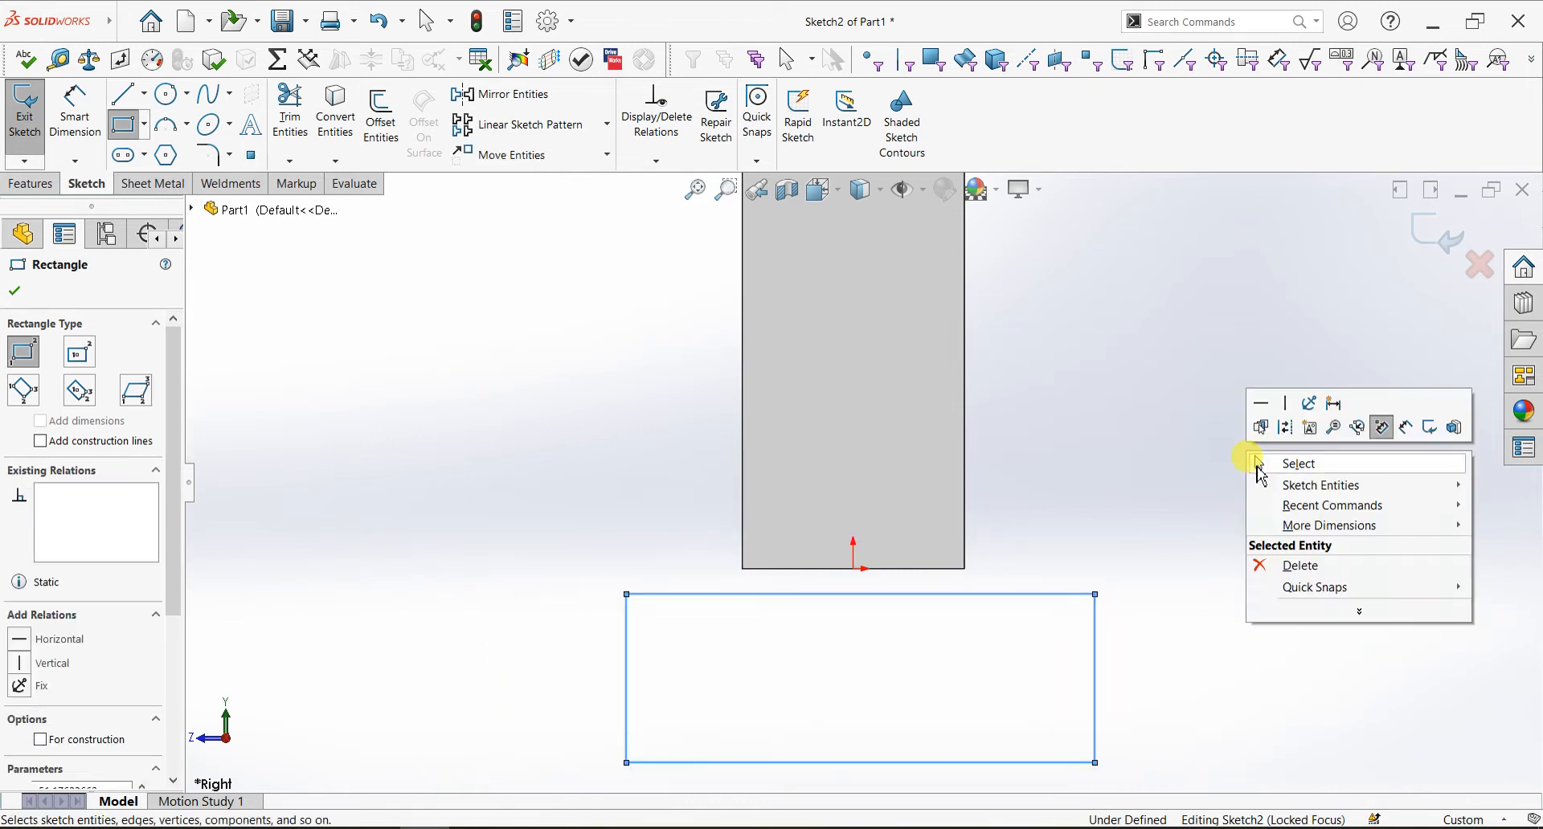
left_click(1298, 465)
Dimension the rectangle below the block to 80 mm wide and 30 mm high
left_click(75, 112)
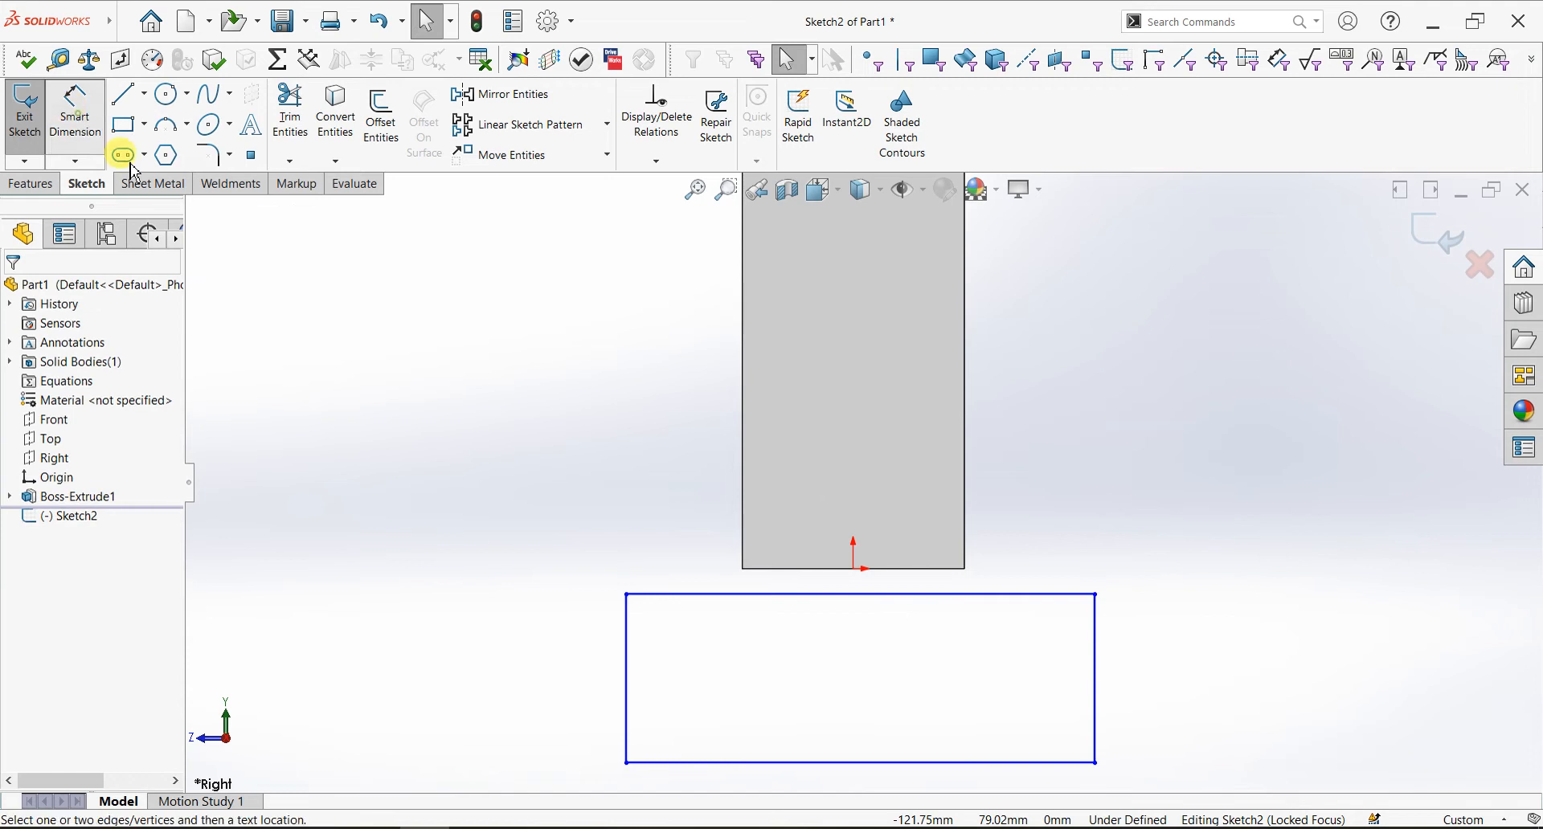
left_click(906, 595)
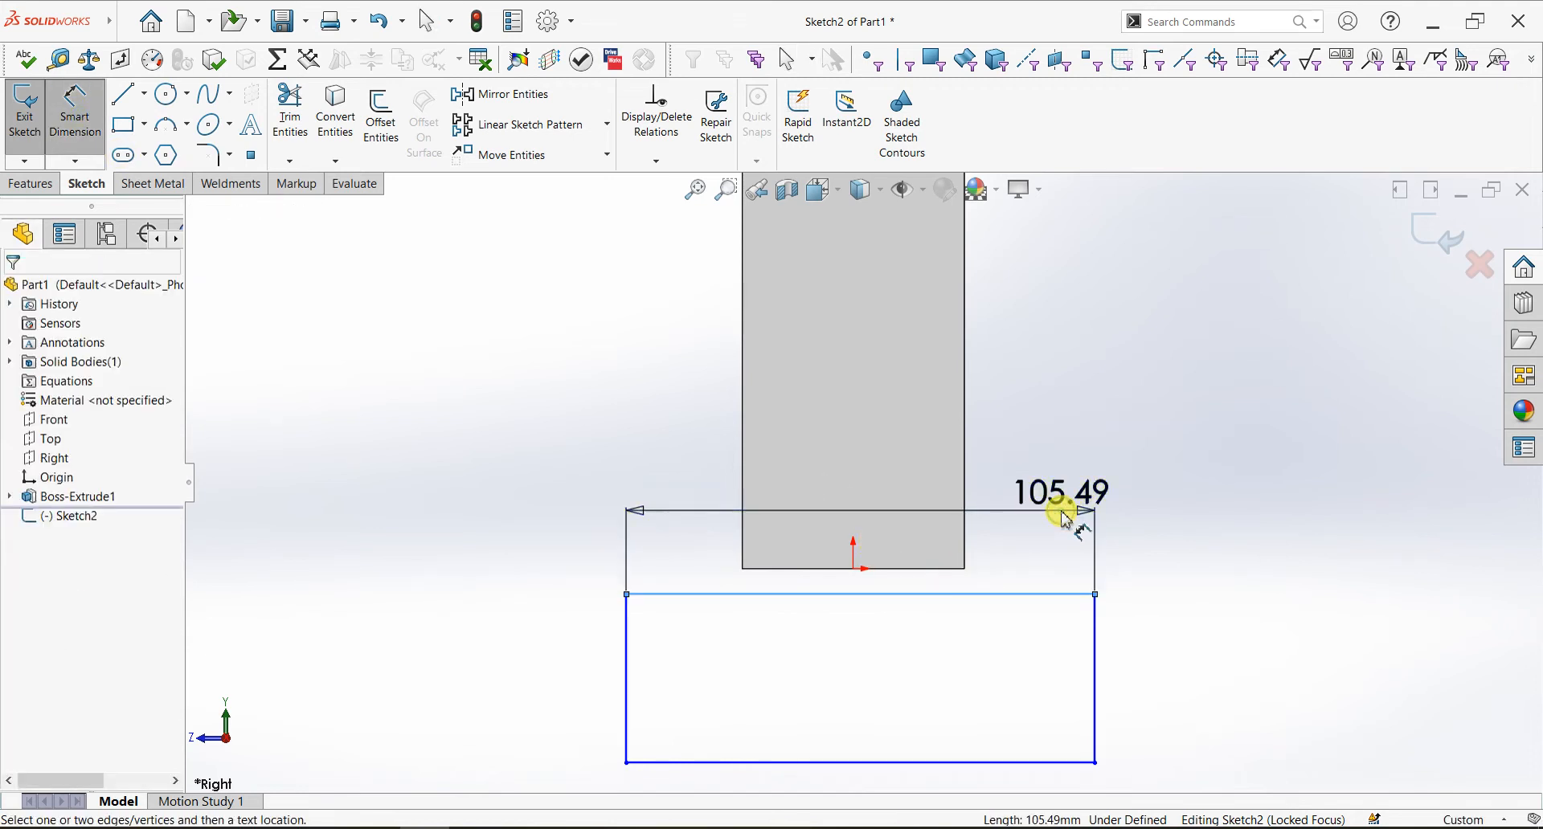
left_click(1065, 516)
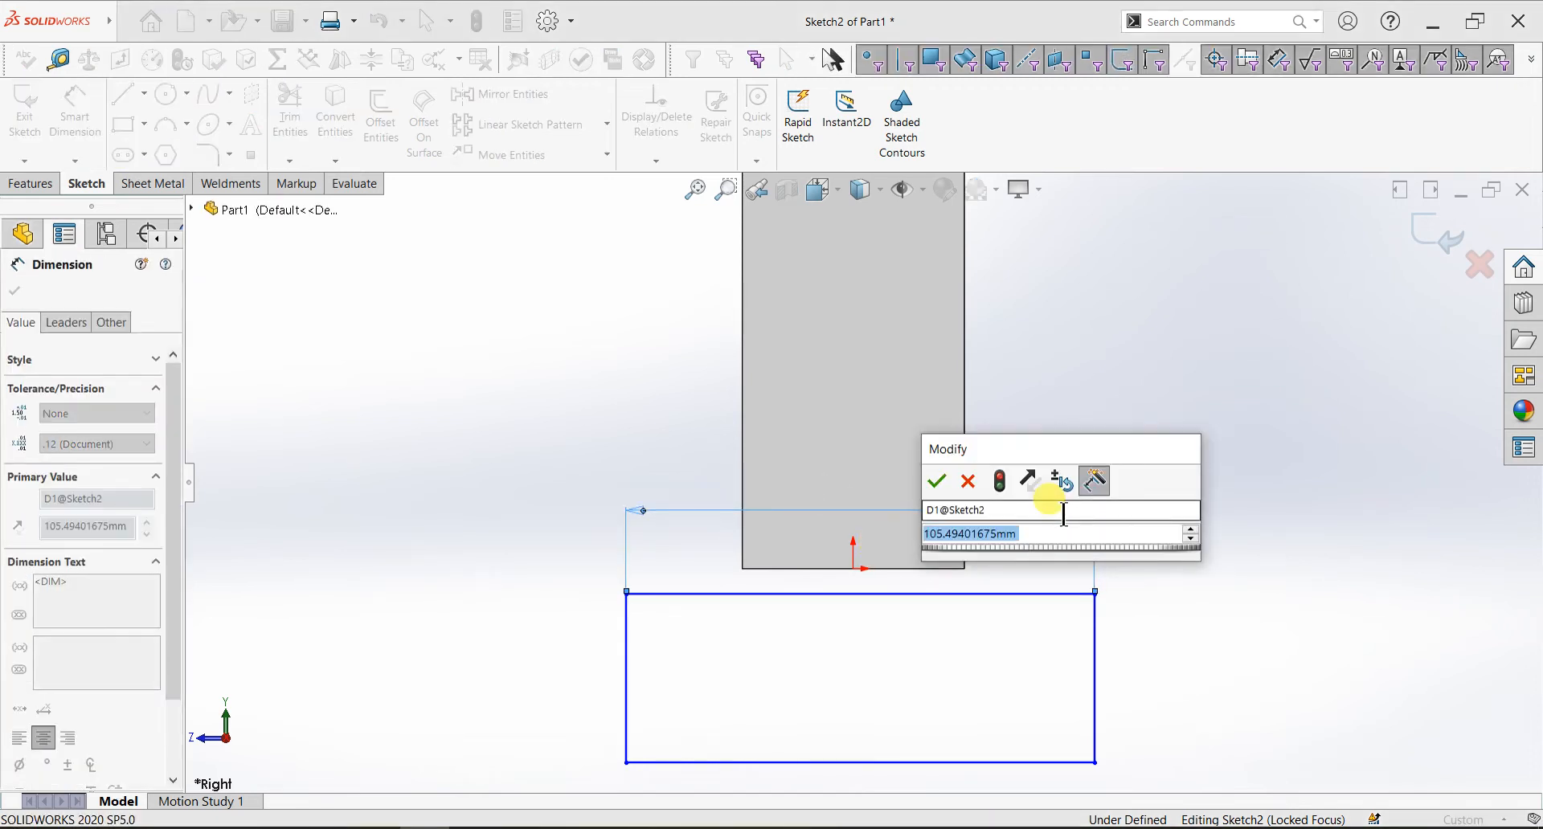
type("80")
key("Return")
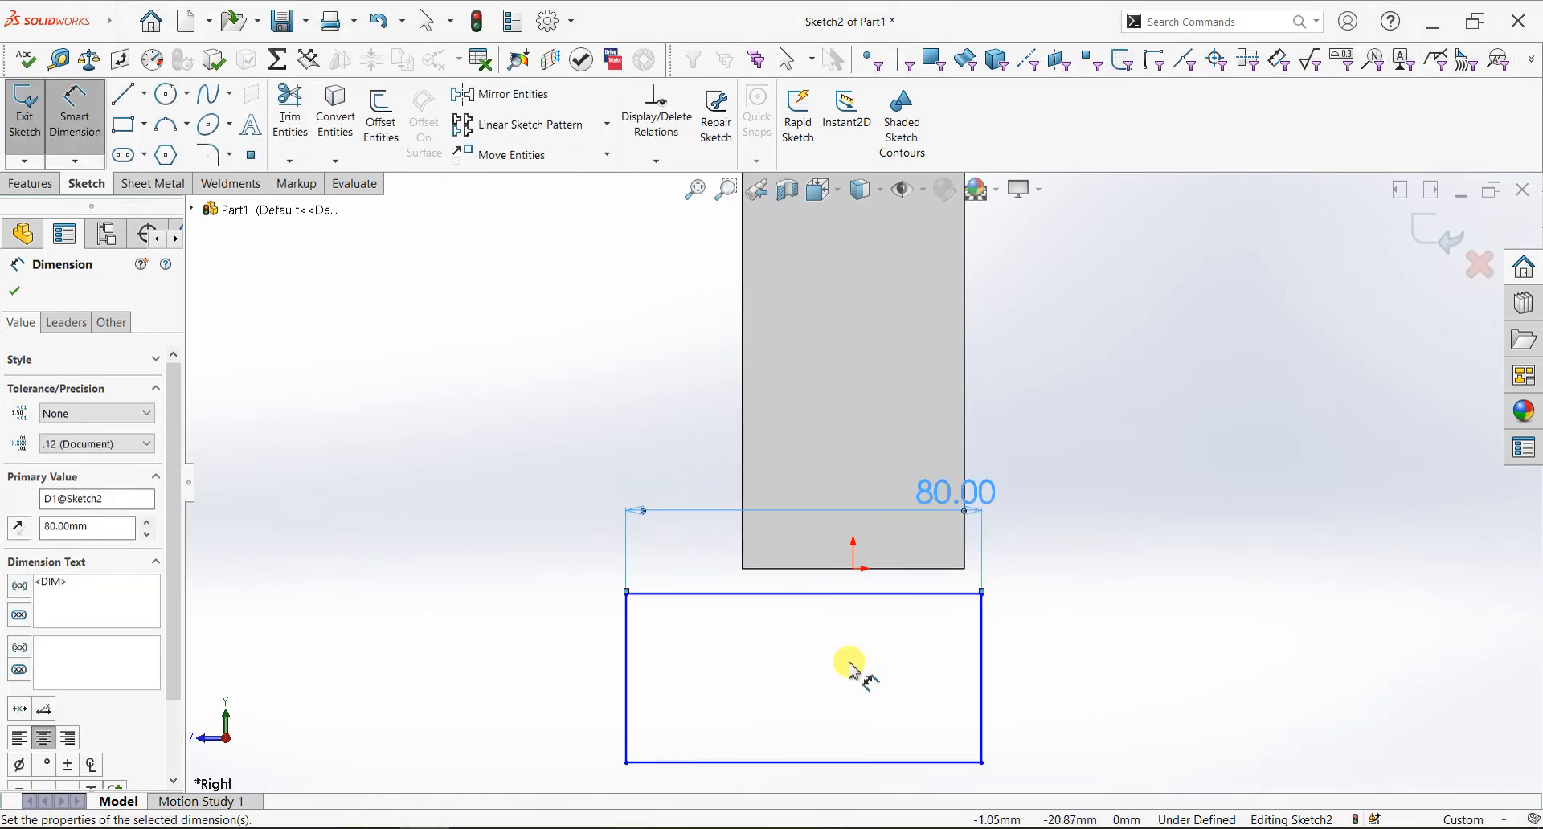
left_click(981, 673)
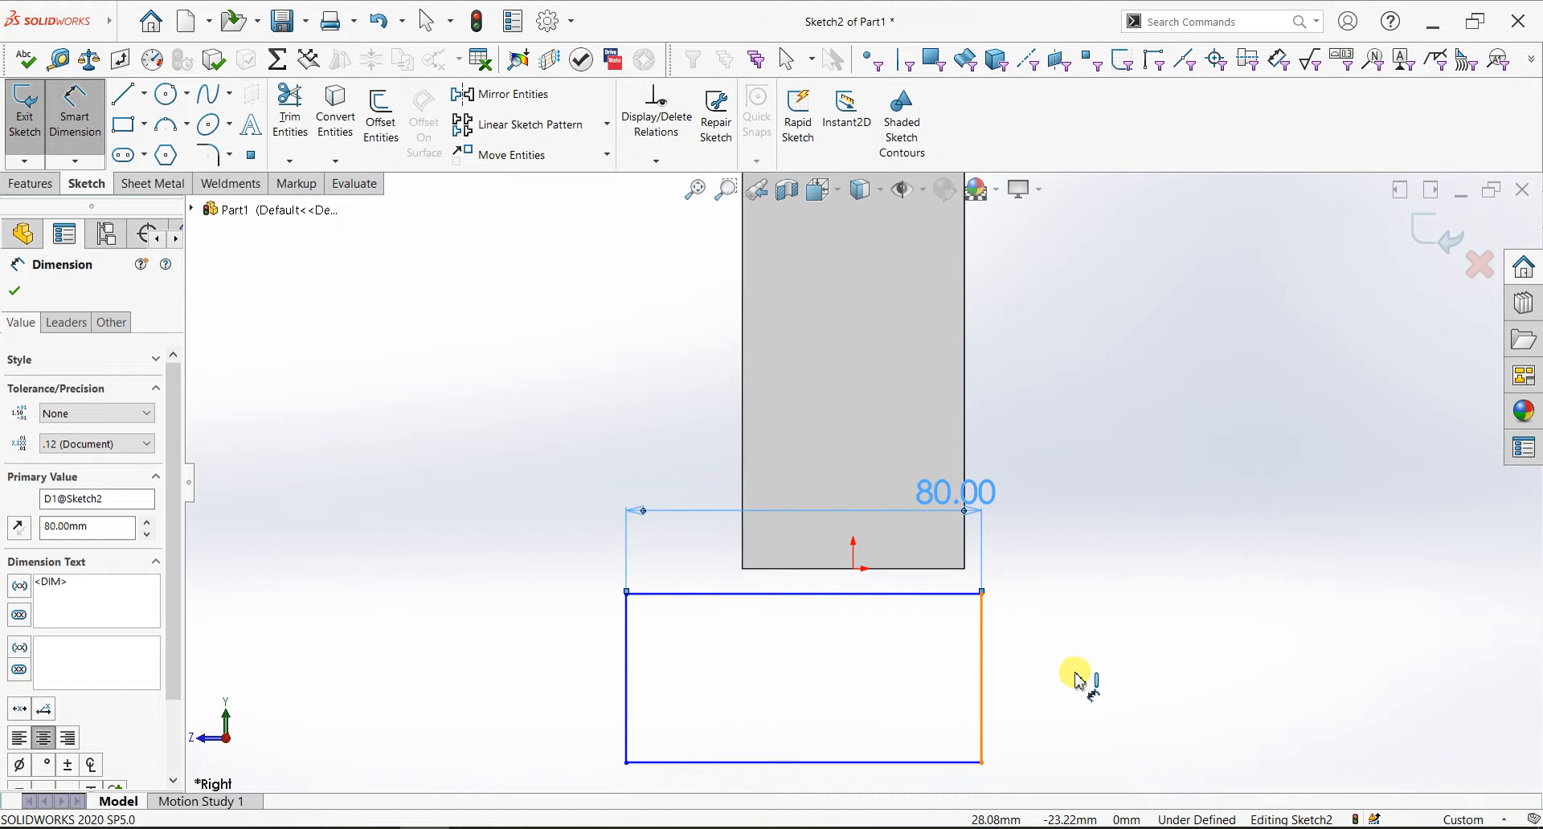
left_click(1098, 682)
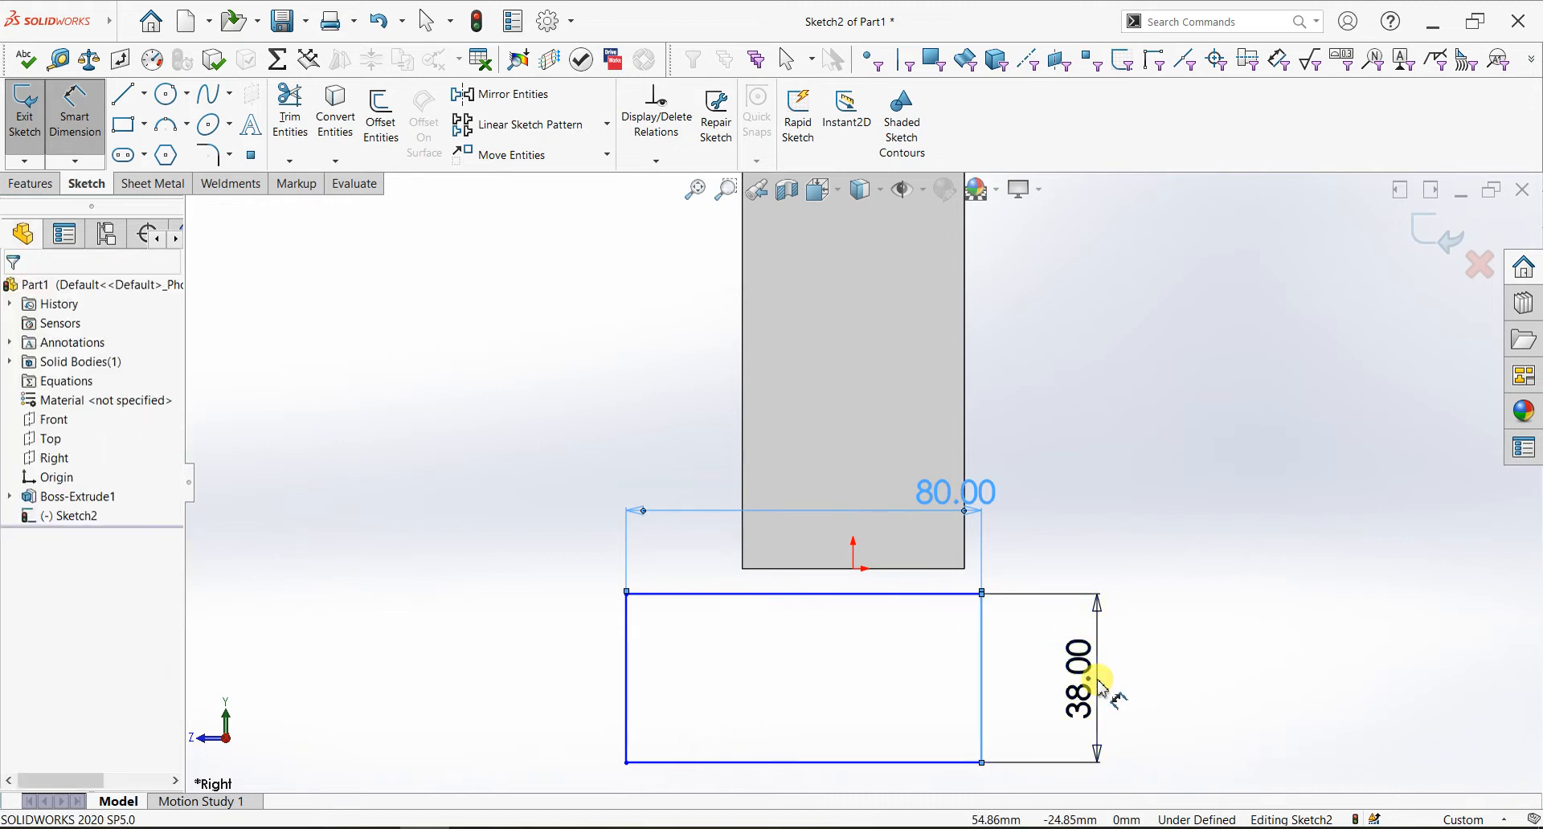
key("Return")
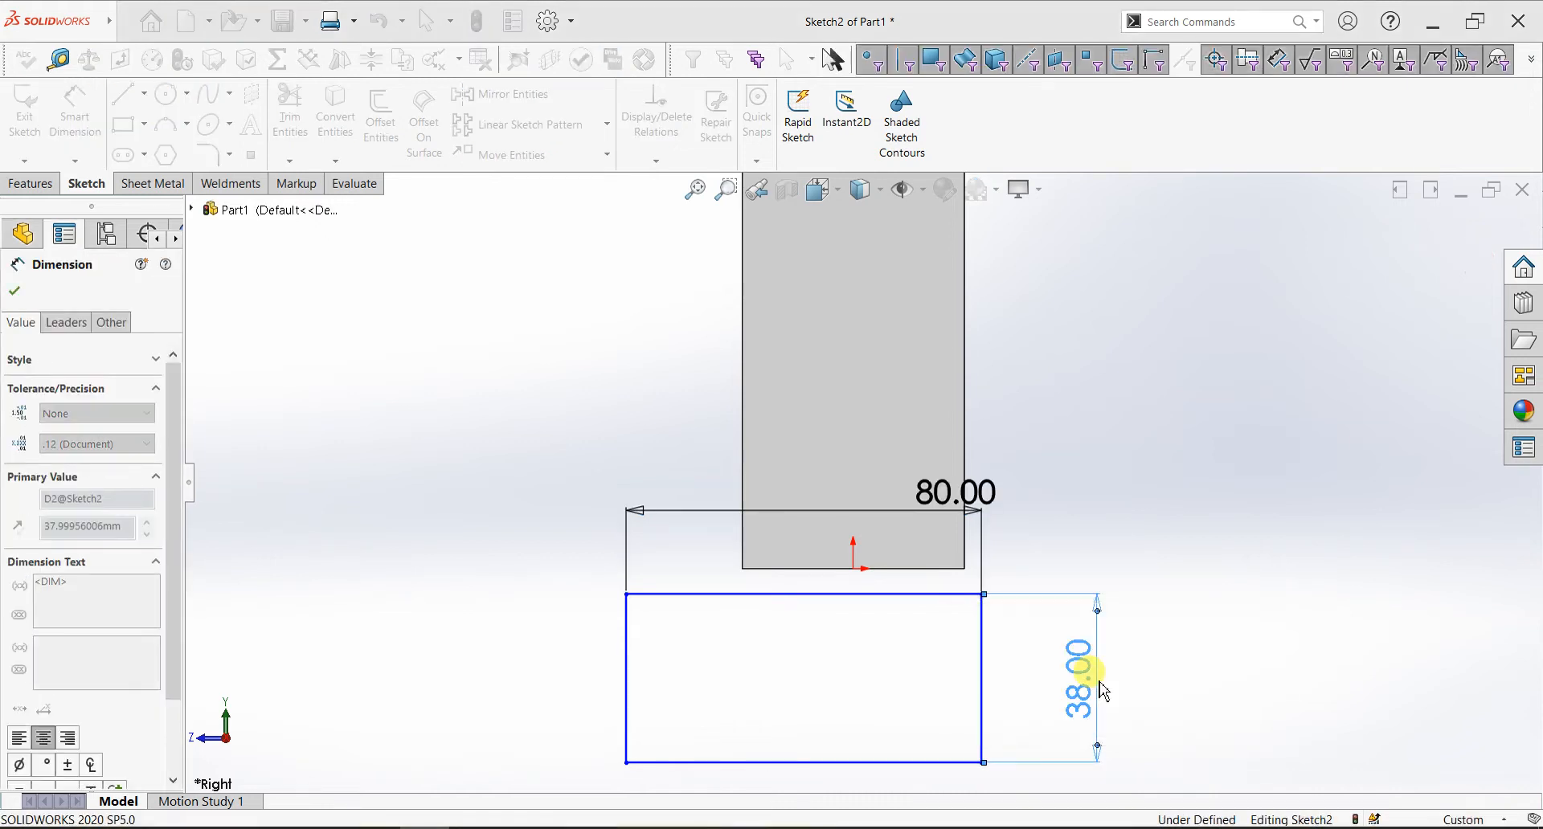
key("Escape")
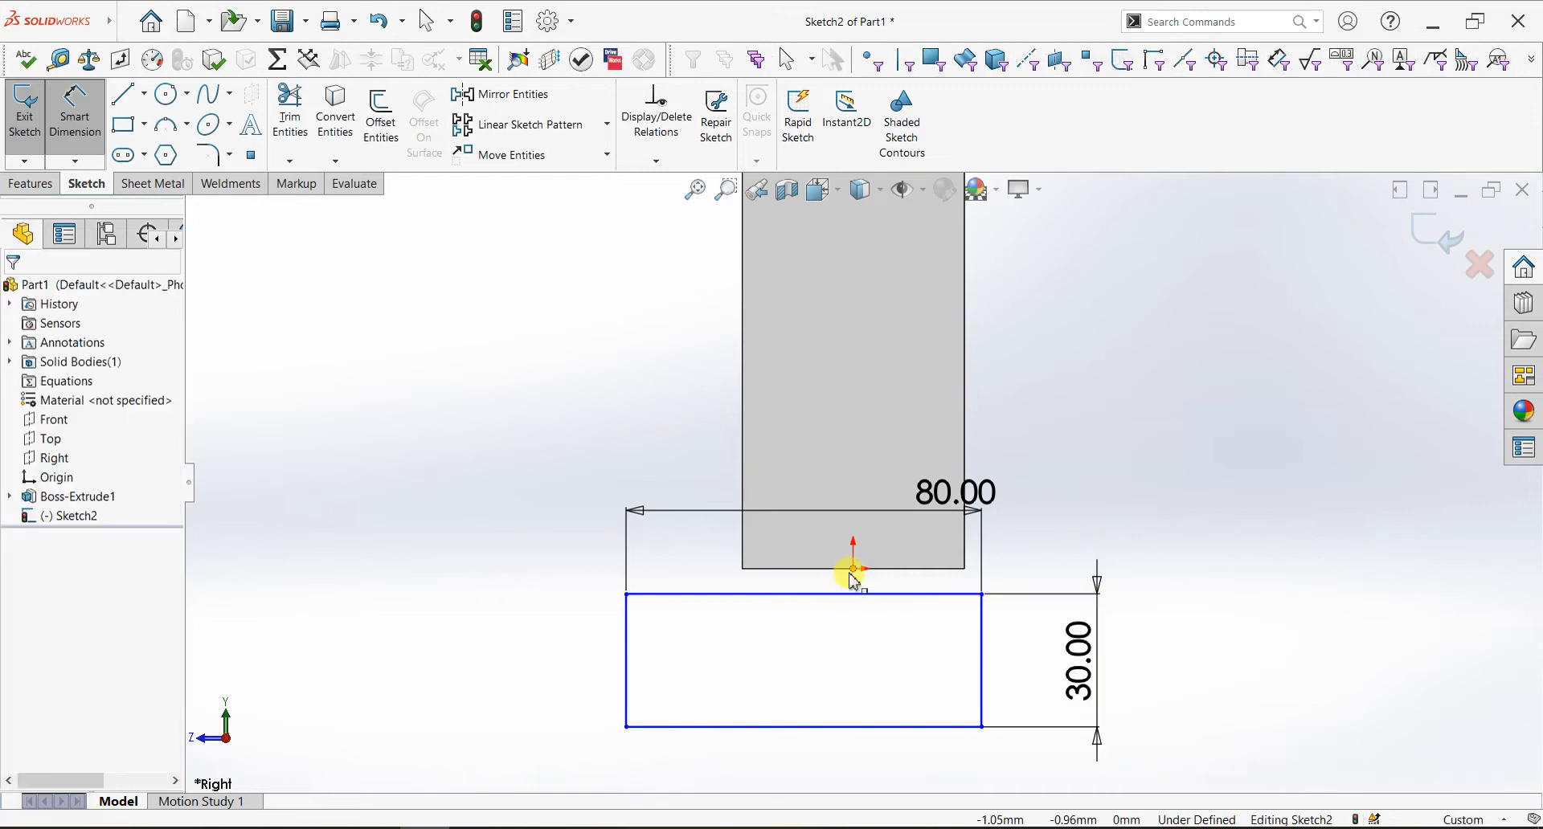
key("Escape")
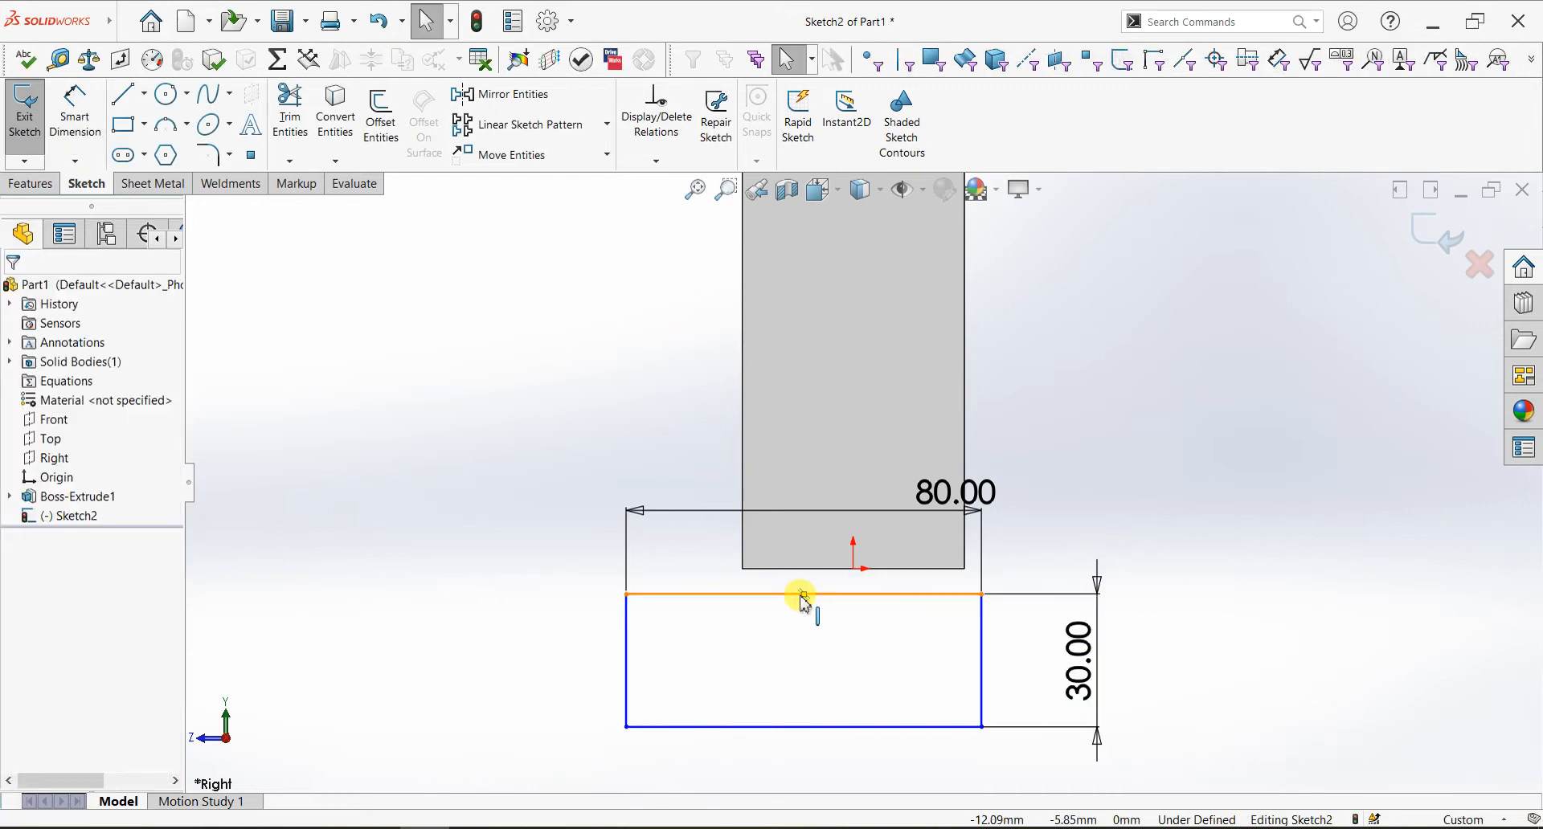
Make the midpoint of the rectangle's upper edge coincident with the origin
left_click(804, 597)
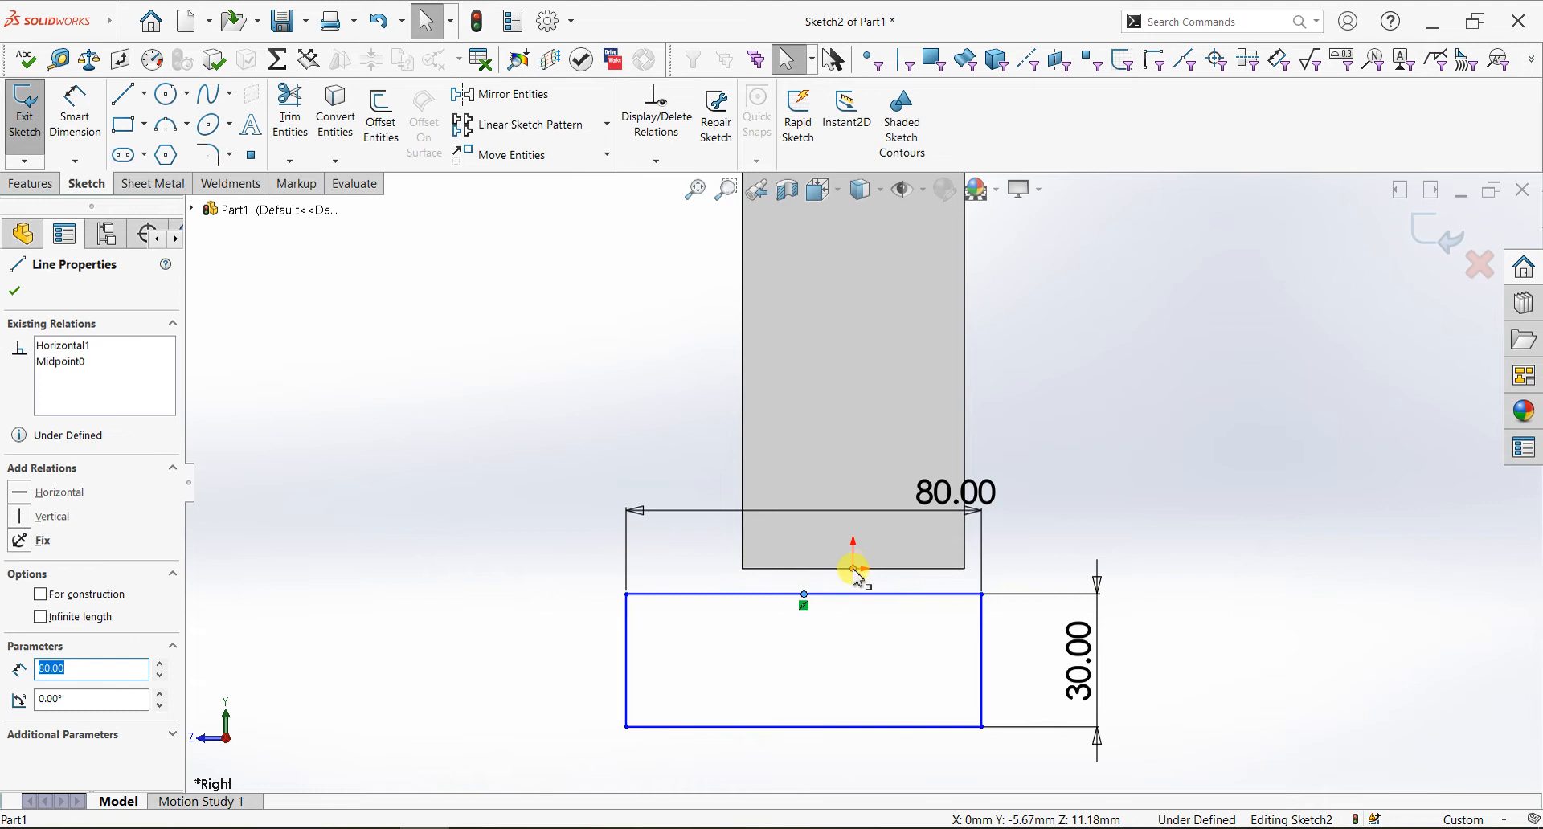
key("Escape")
left_click(854, 570, "ctrl")
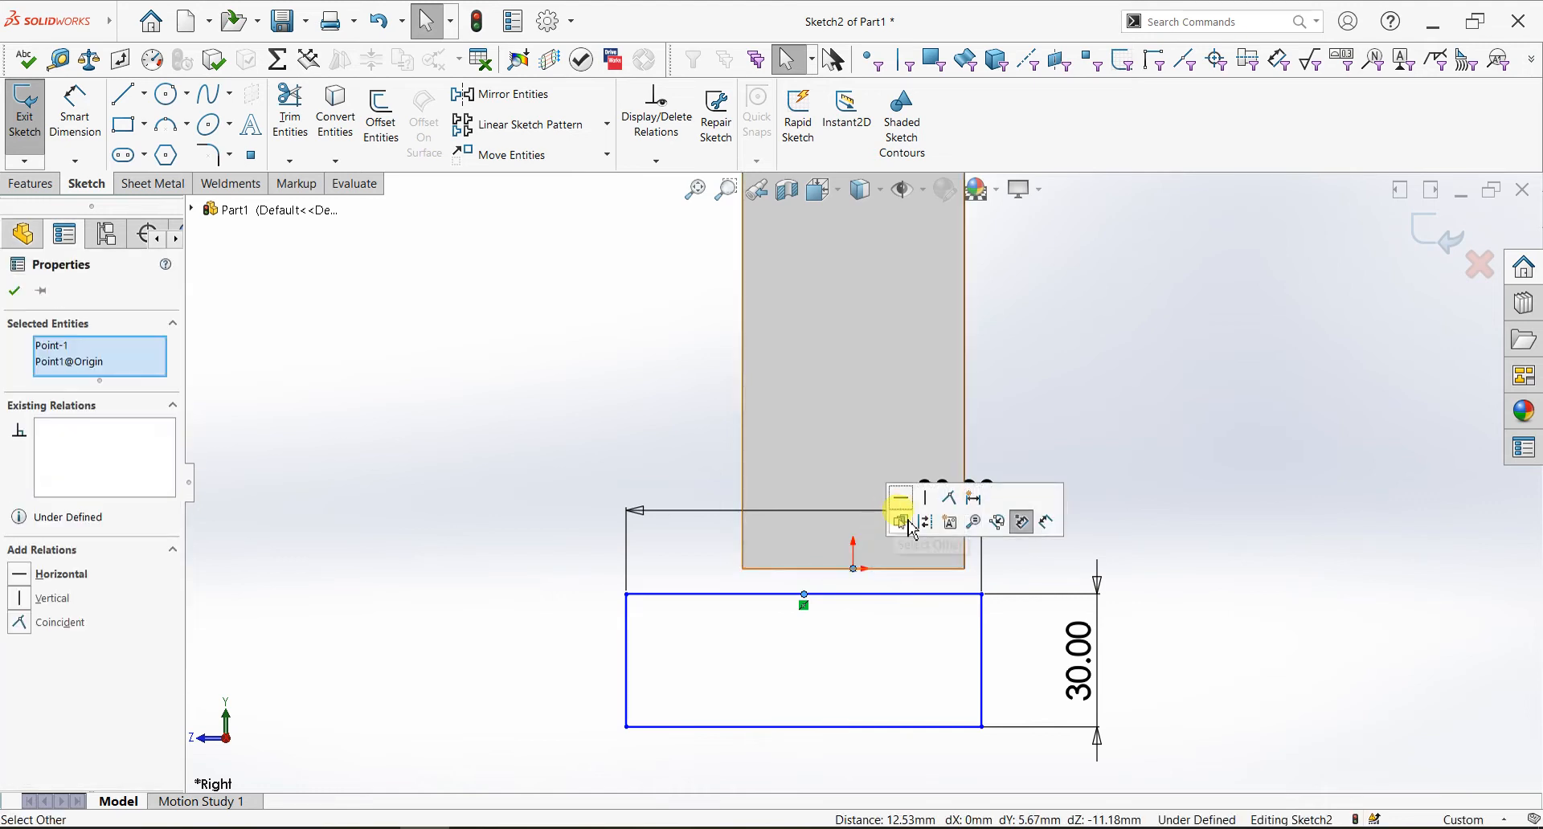
left_click(950, 499)
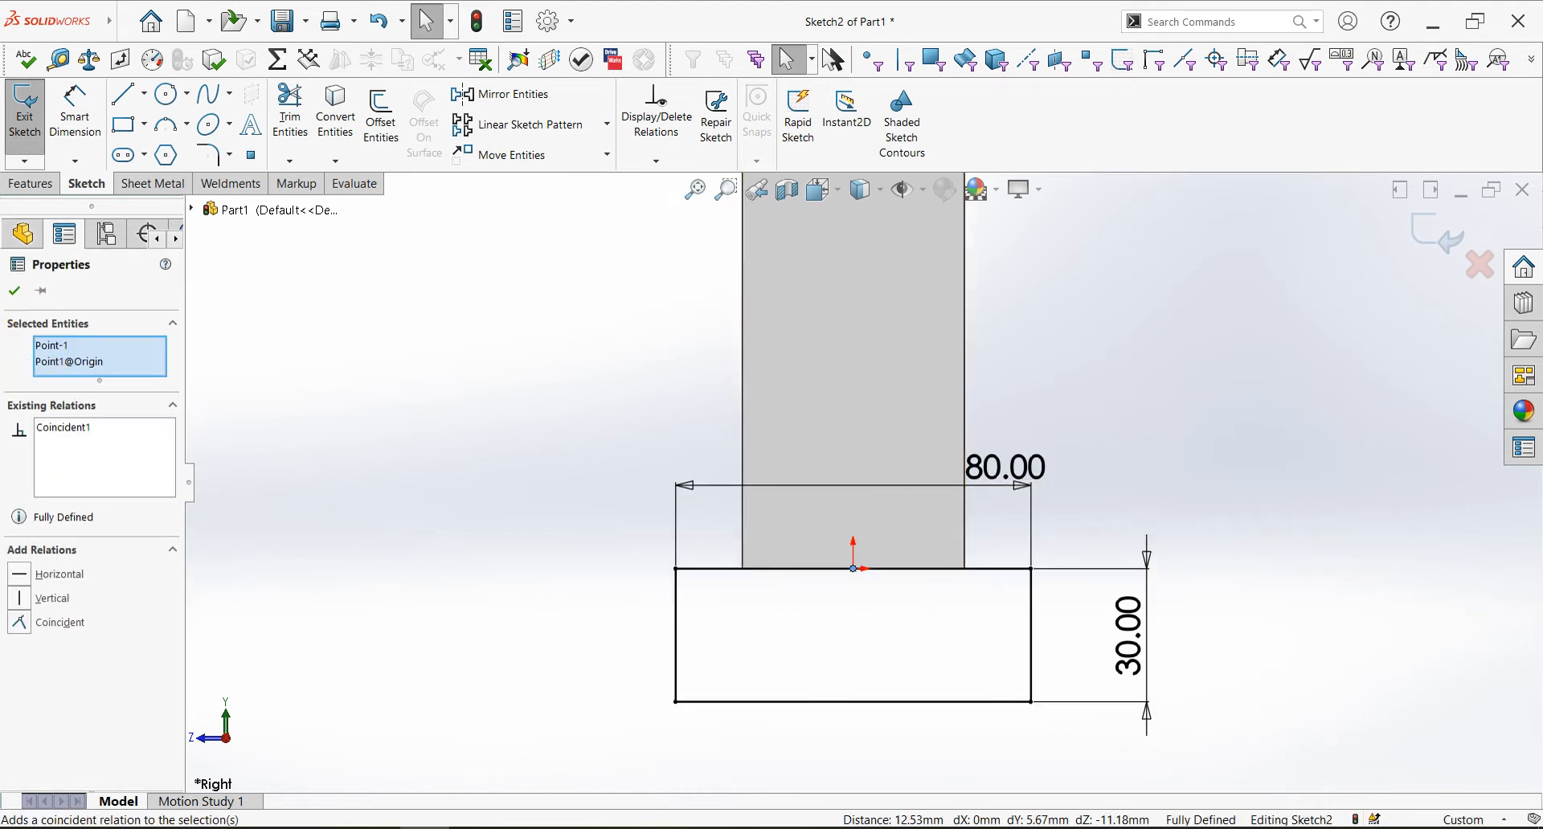
left_click(14, 291)
Extrude the rectangle as a boss with the Mid Plane end condition and a depth of 80 mm
left_click(30, 184)
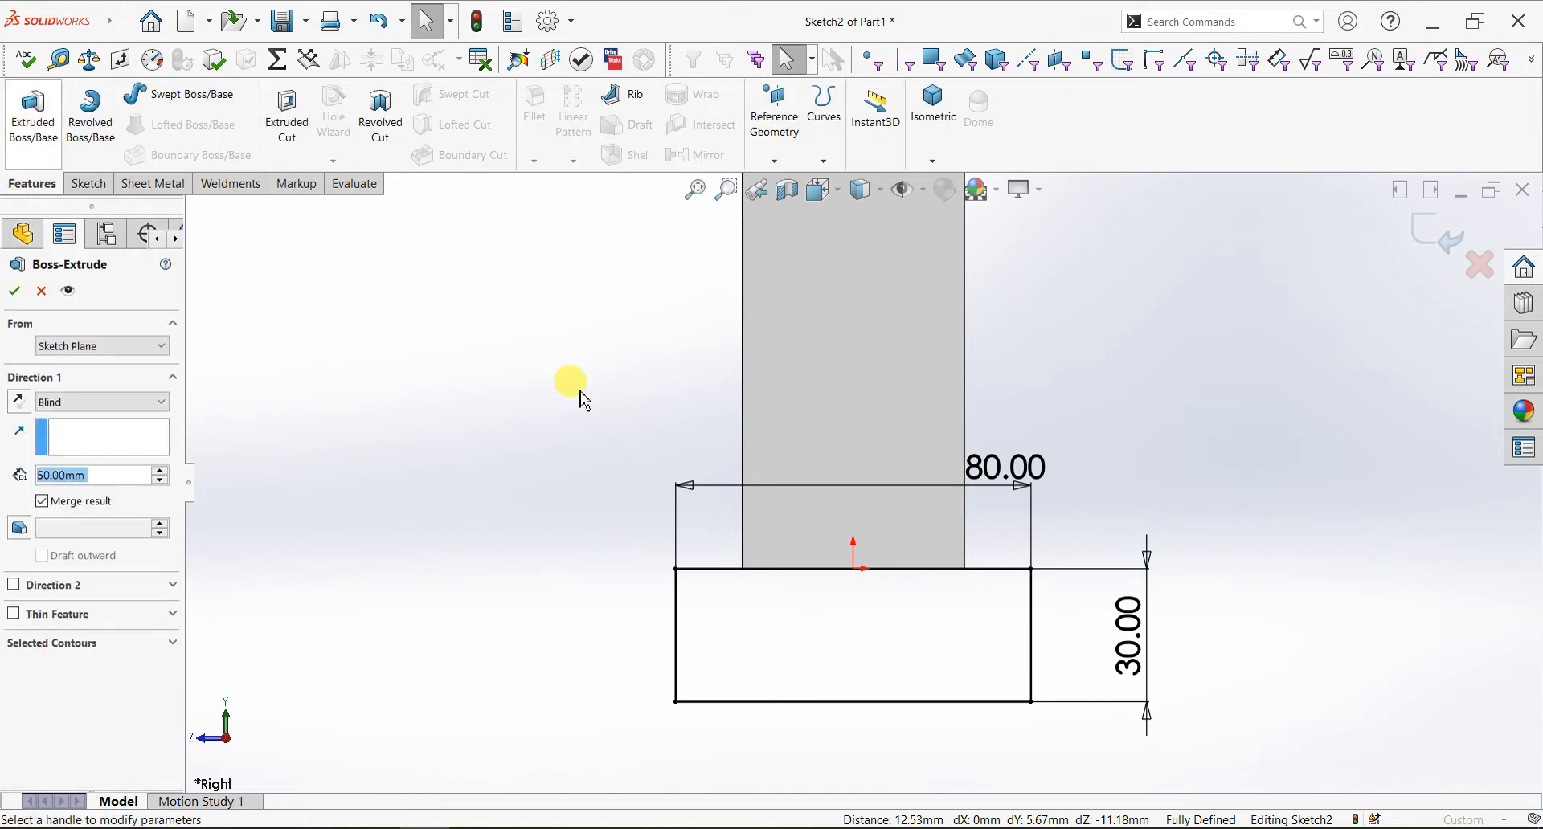
left_click(60, 402)
left_click(76, 505)
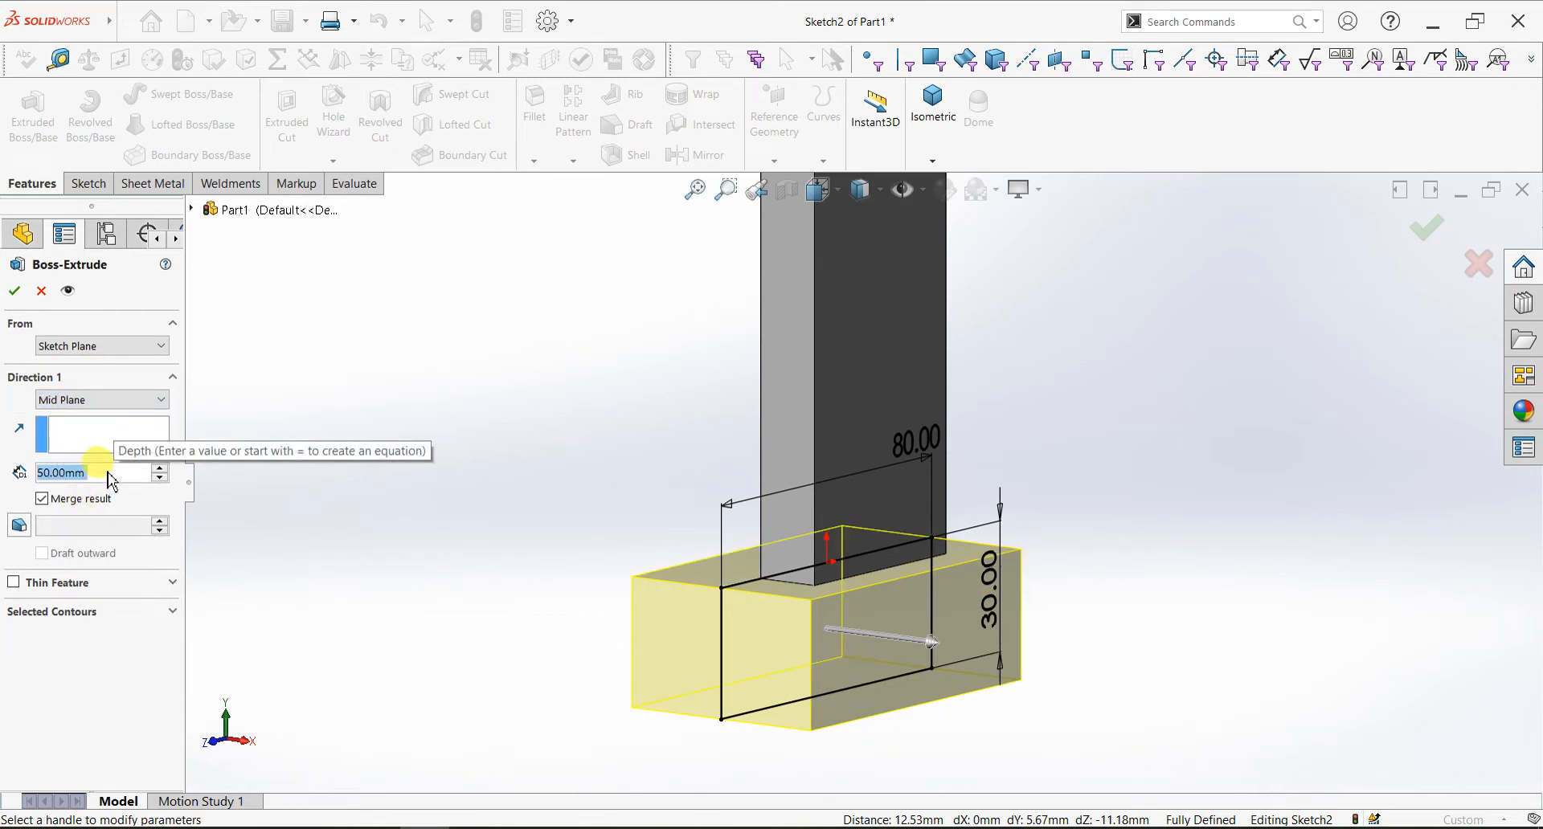
type("80")
key("Return")
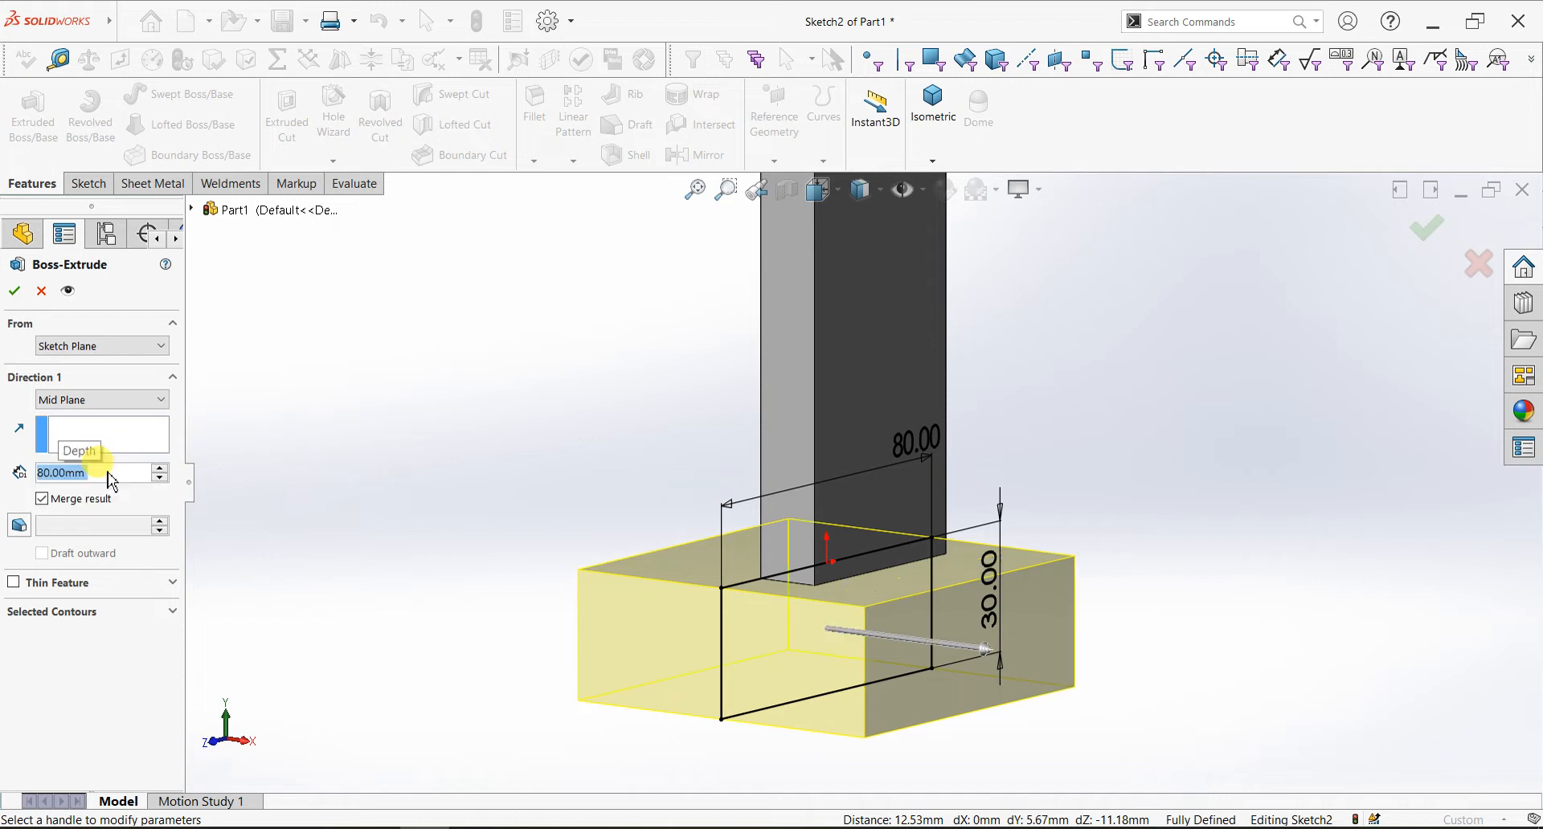
key("Return")
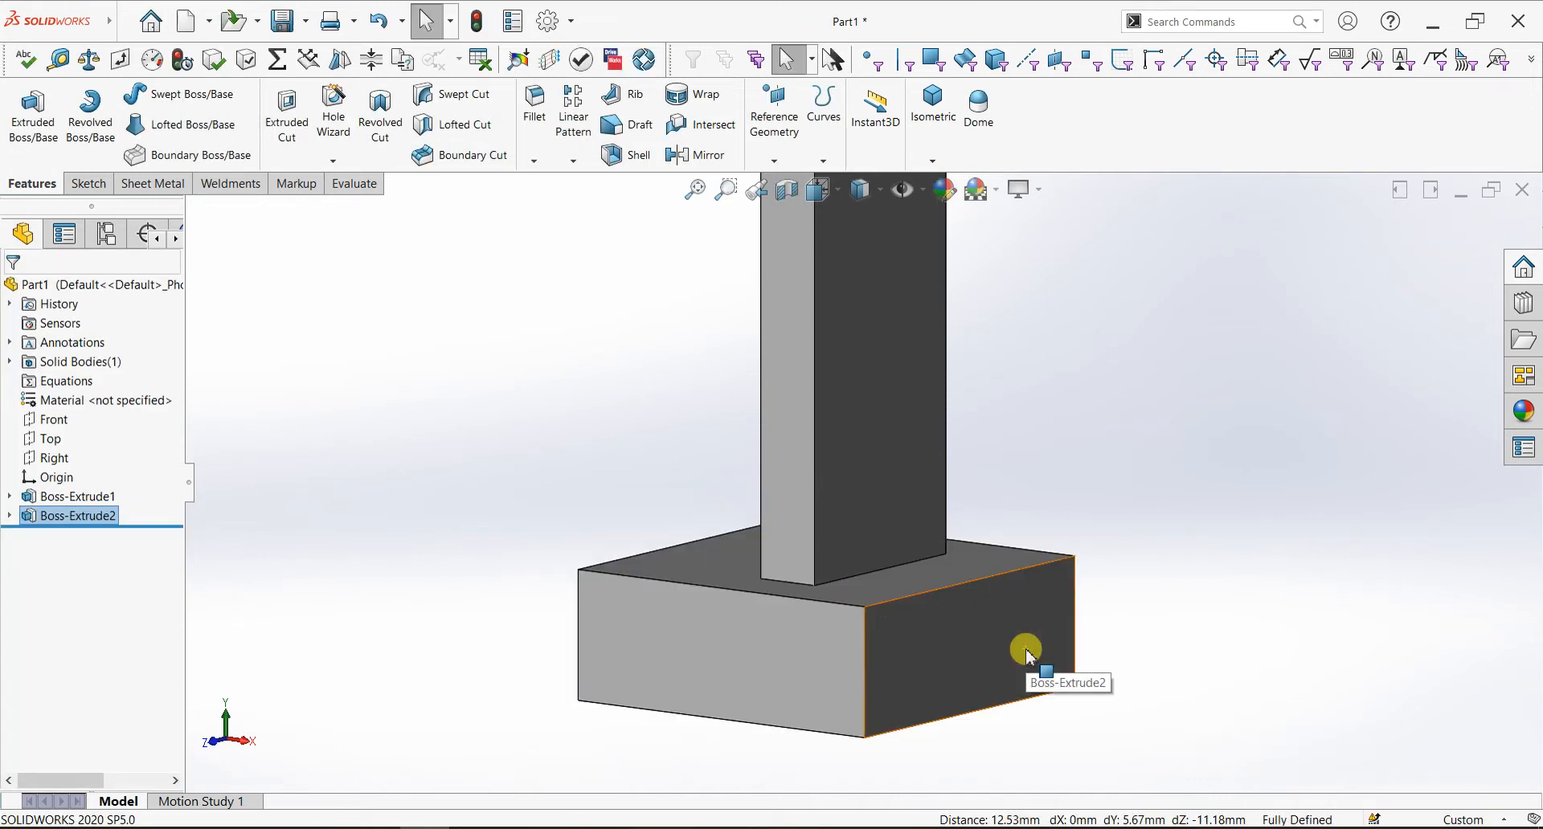
Start a new sketch on the base block's side face parallel to the Right plane
left_click(994, 670)
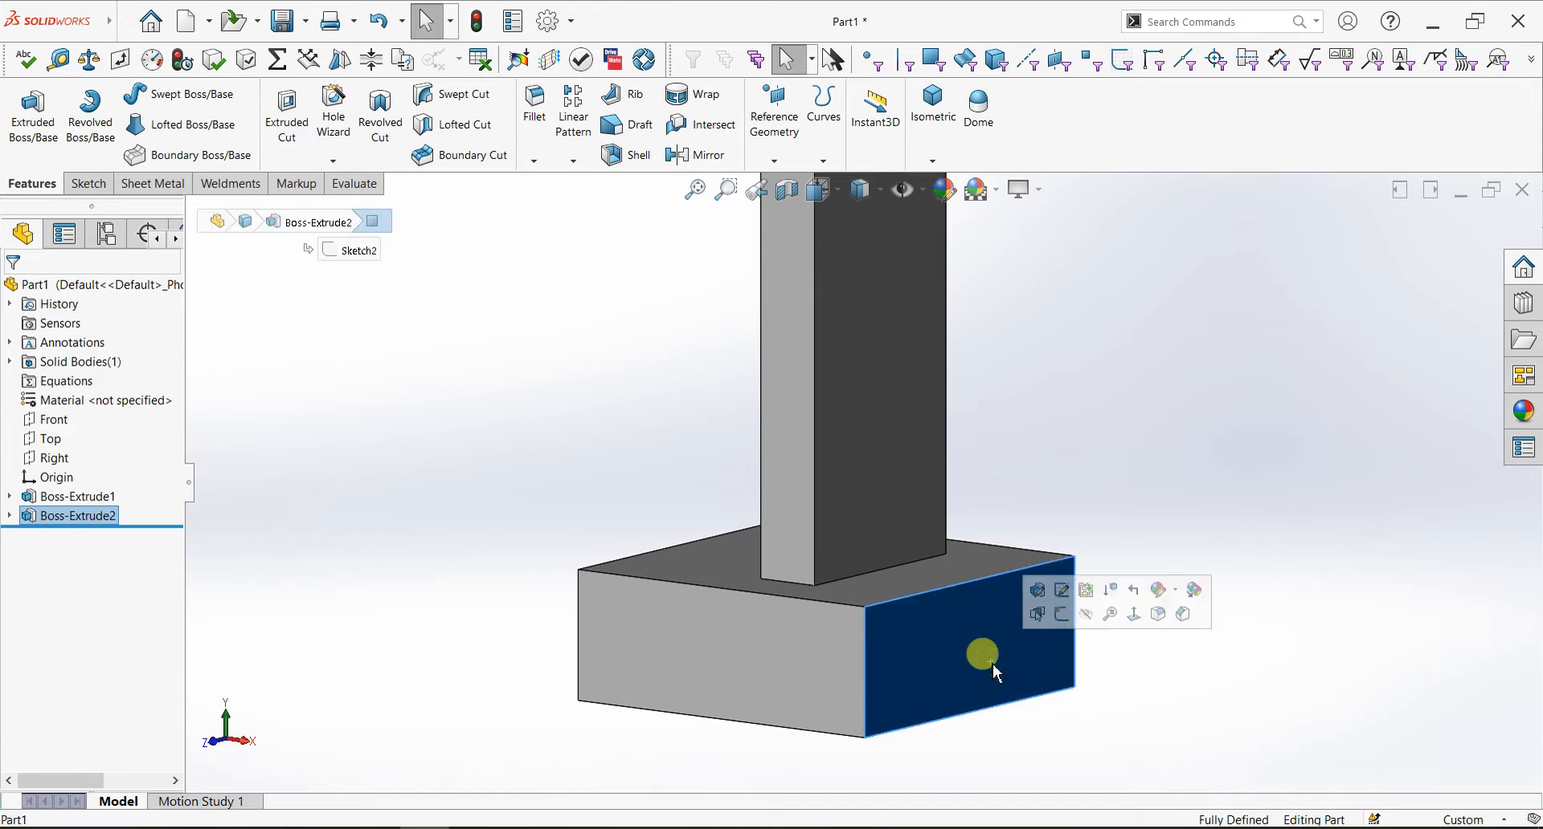
left_click(773, 162)
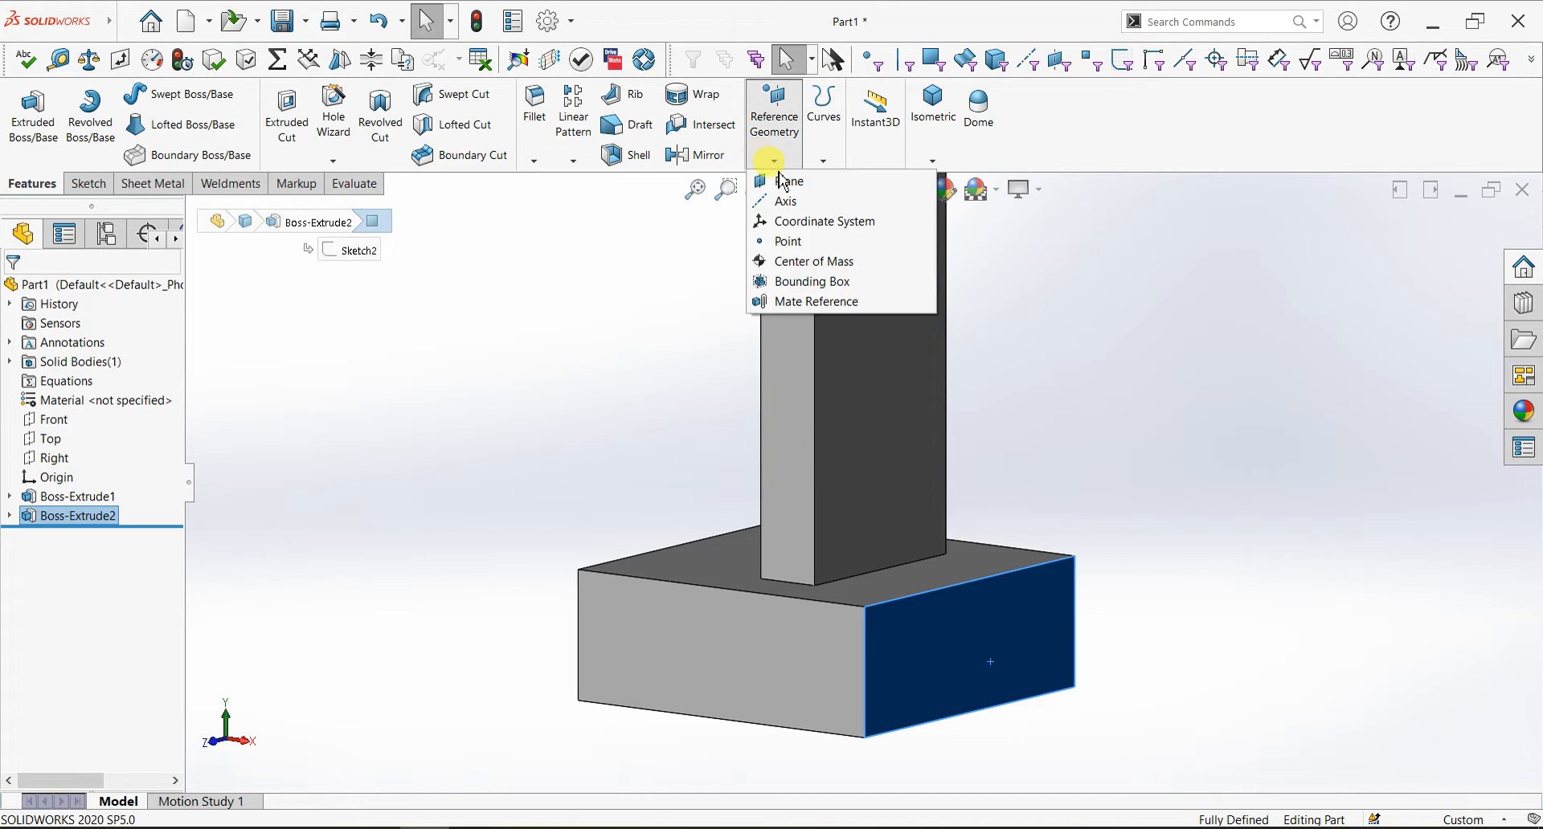
left_click(78, 186)
left_click(36, 147)
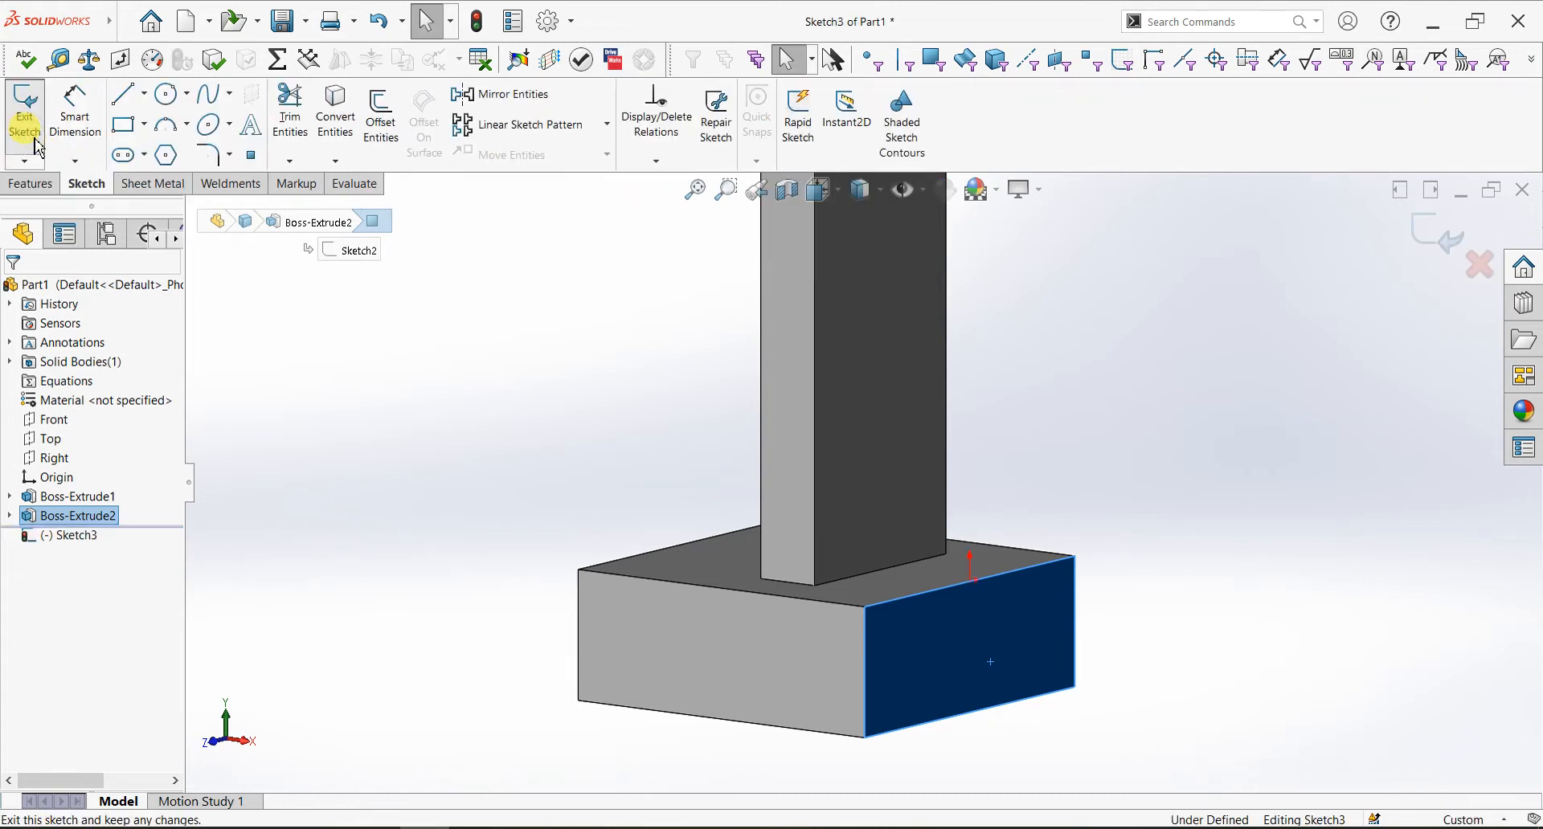
Draw a circle about 66 mm in diameter, centred about 41 mm directly below the origin and overlapping the base block
left_click(167, 101)
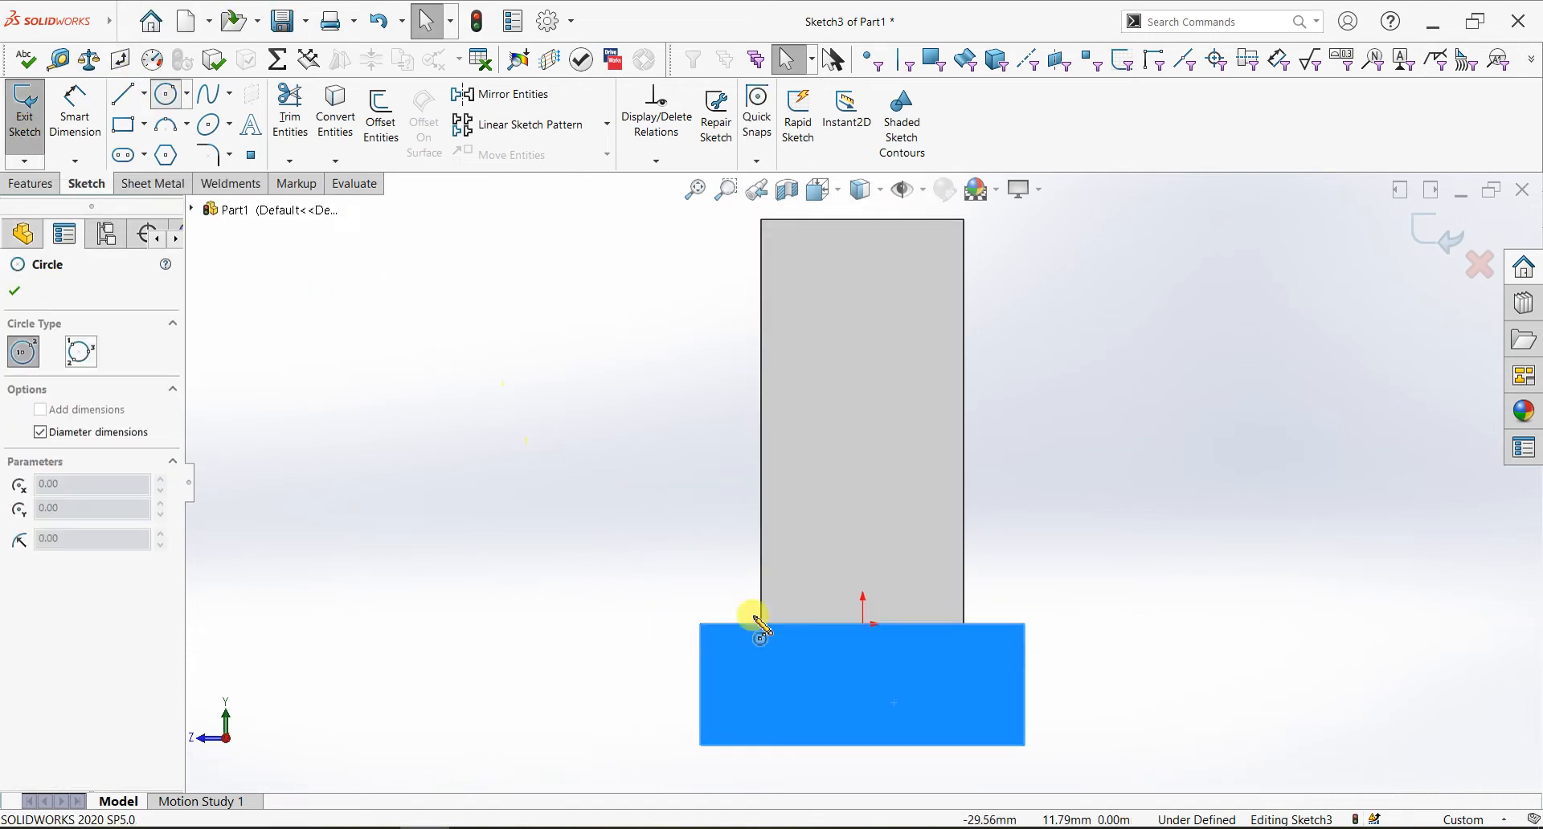
key("f")
scroll(880, 543, "down", 2)
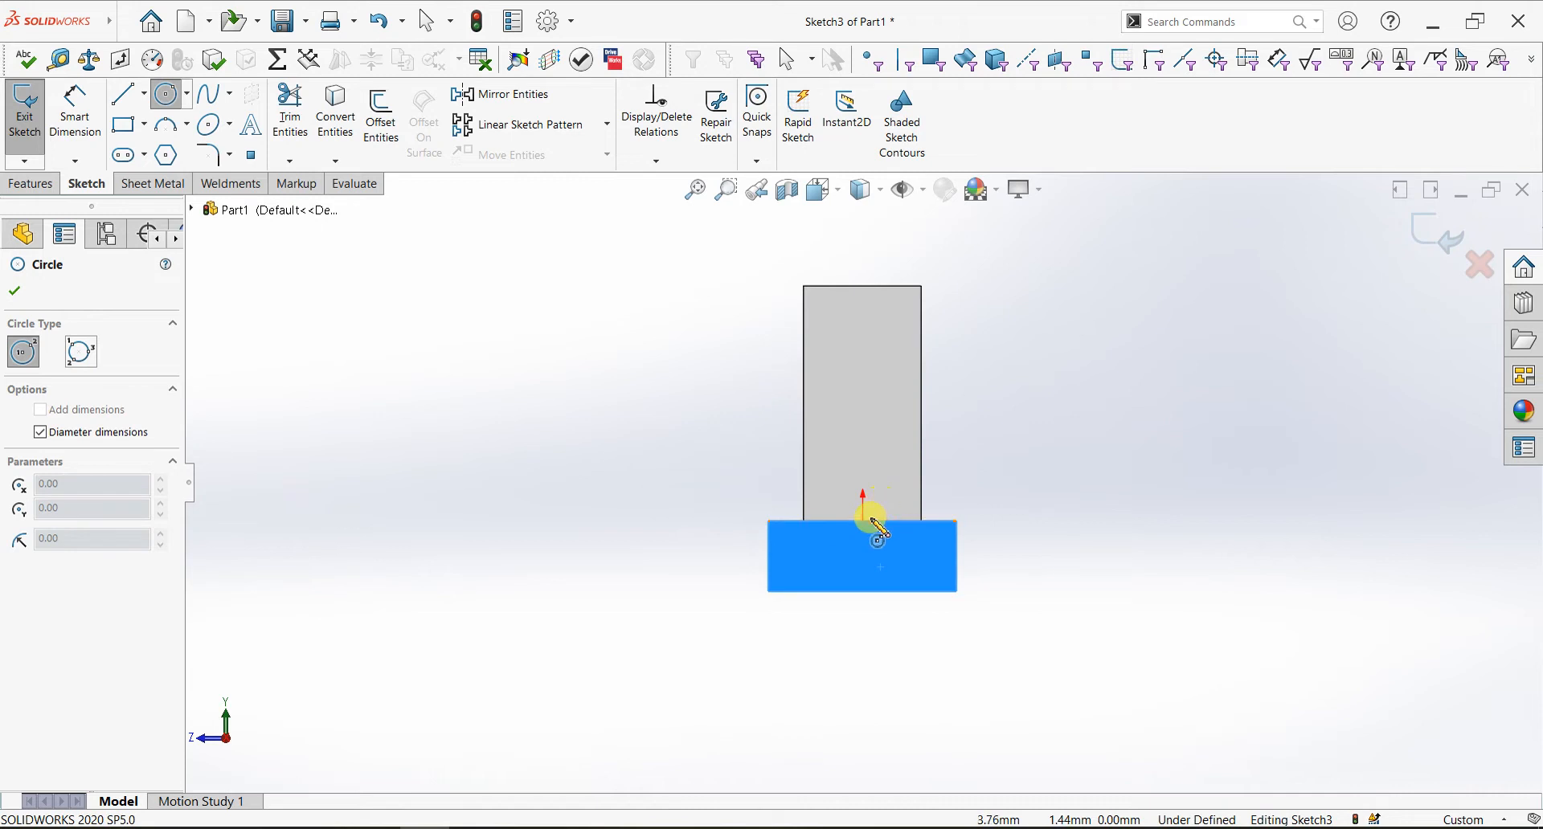
left_click(865, 618)
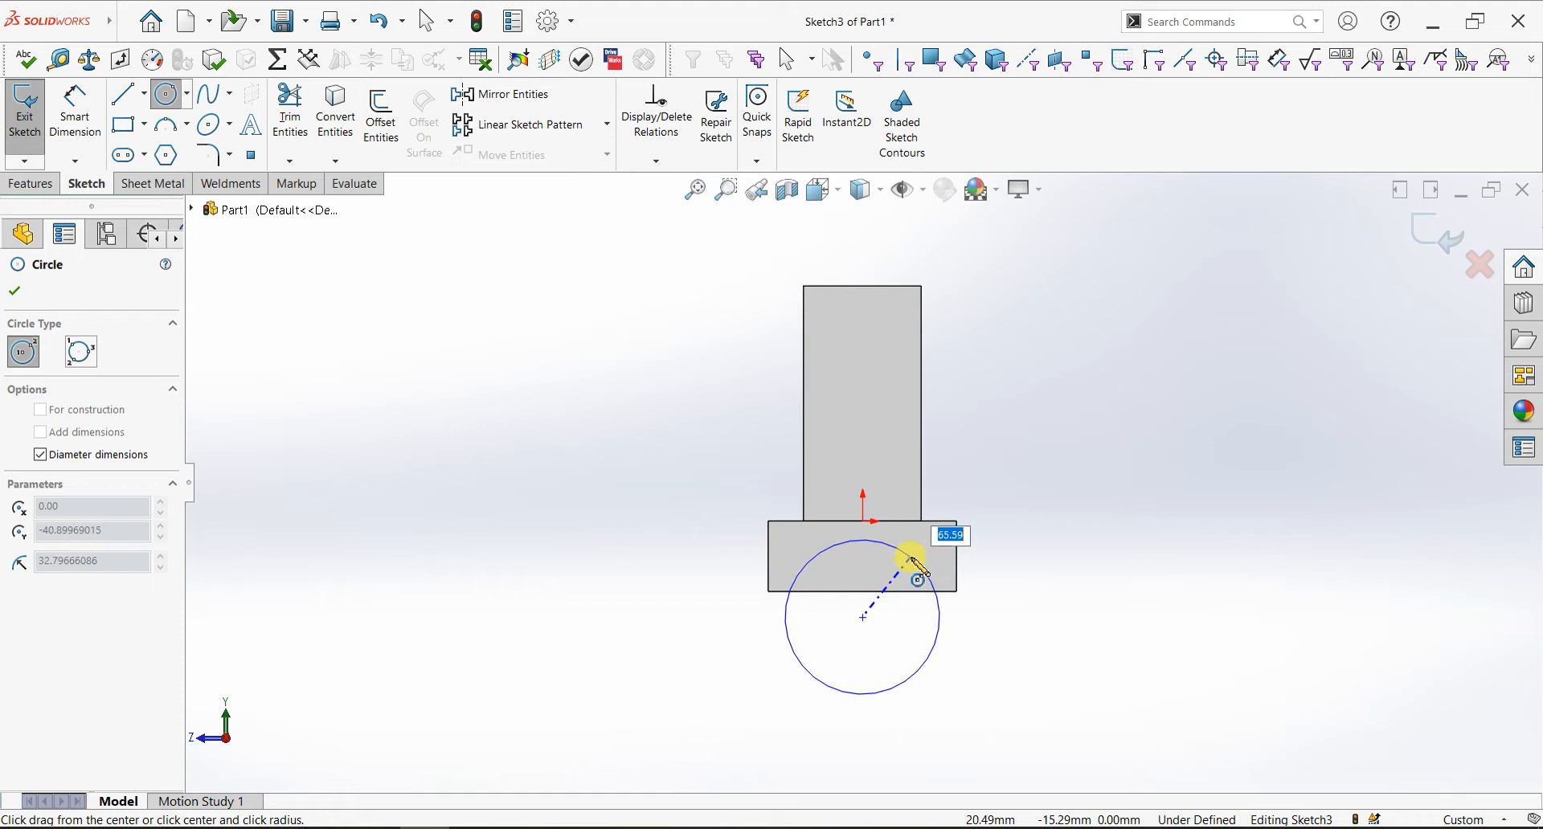
left_click(911, 557)
right_click(1069, 439)
left_click(1072, 443)
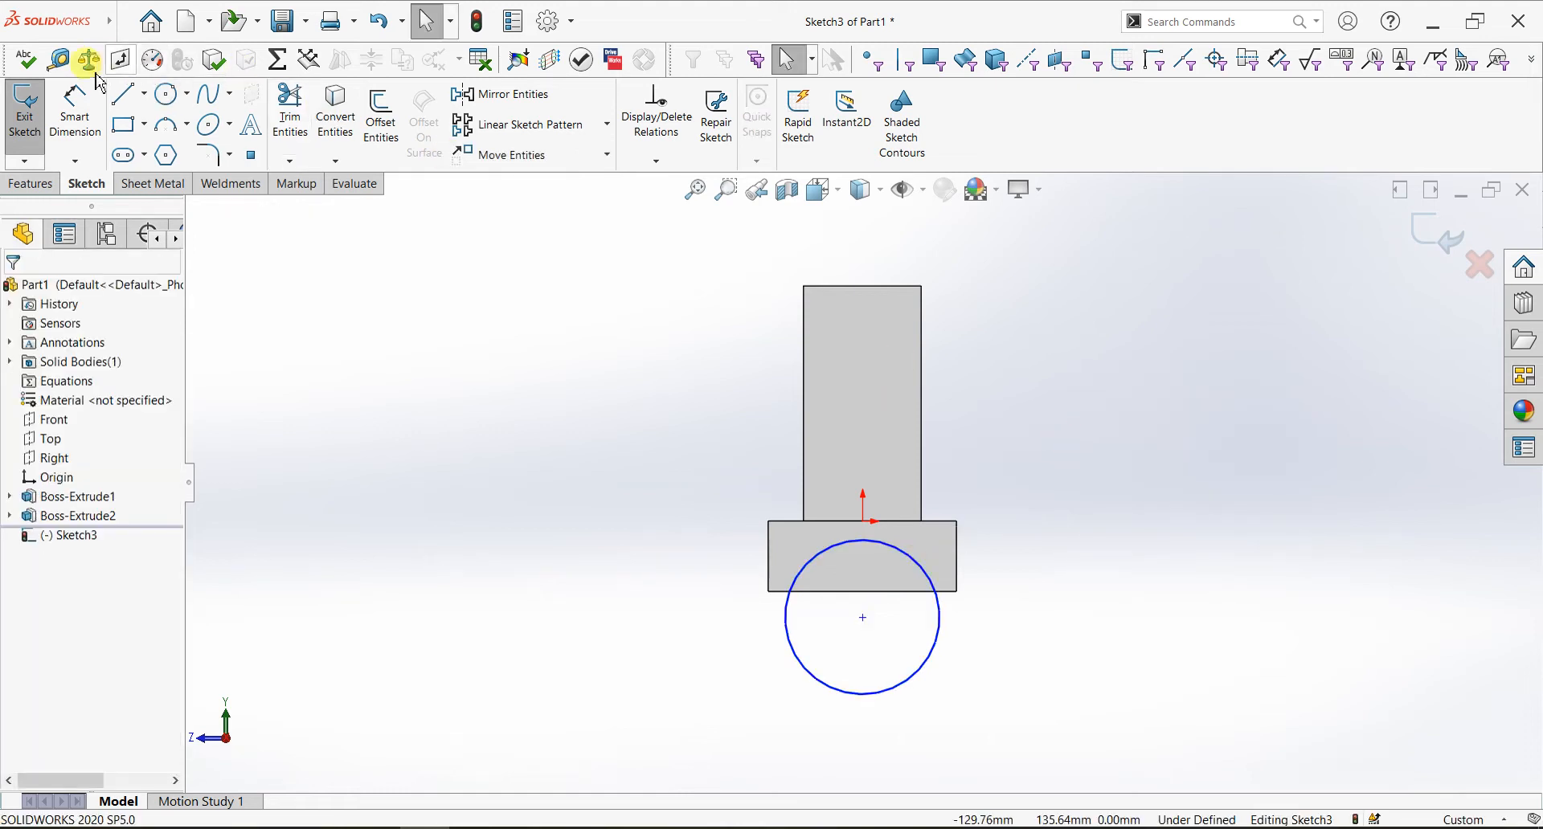
Dimension the circle's diameter to 65 mm
left_click(78, 108)
left_click(934, 647)
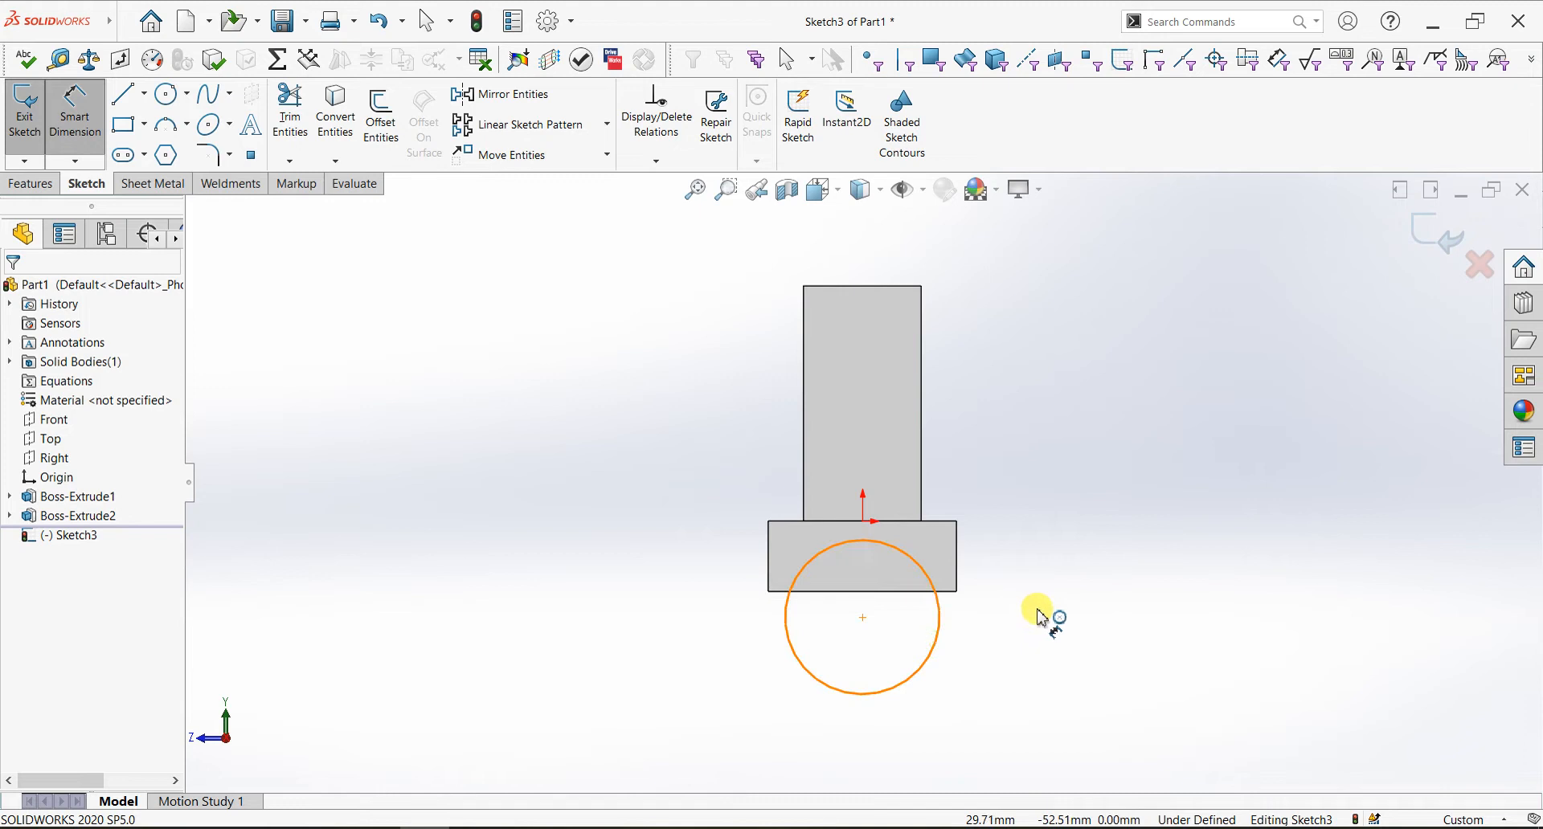
left_click(1045, 618)
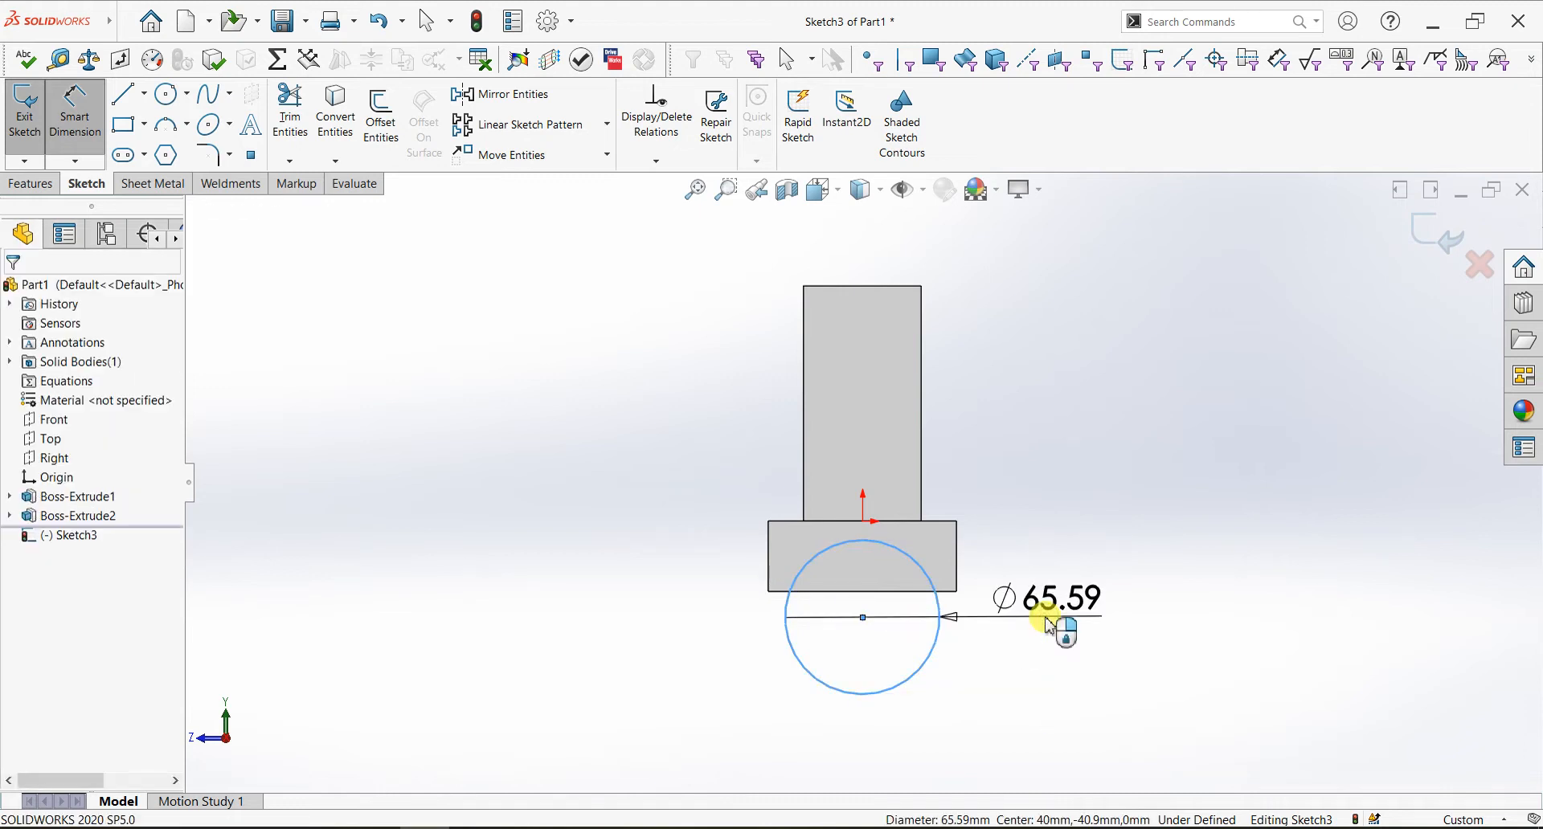
key("Return")
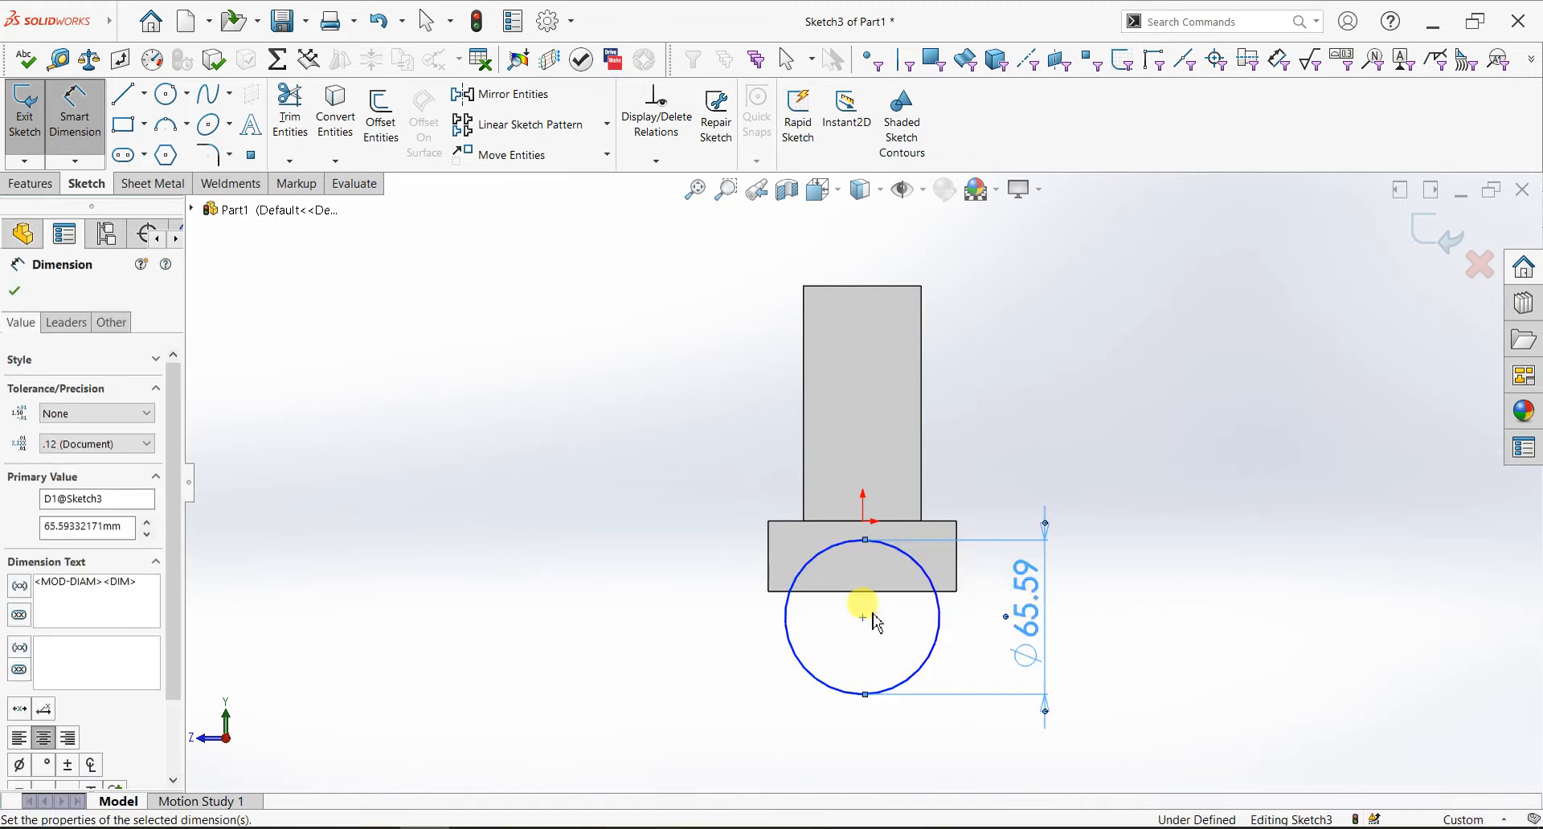
Dimension the vertical distance from the origin to the circle's centre to 45 mm
left_click(865, 520)
left_click(863, 617)
left_click(693, 573)
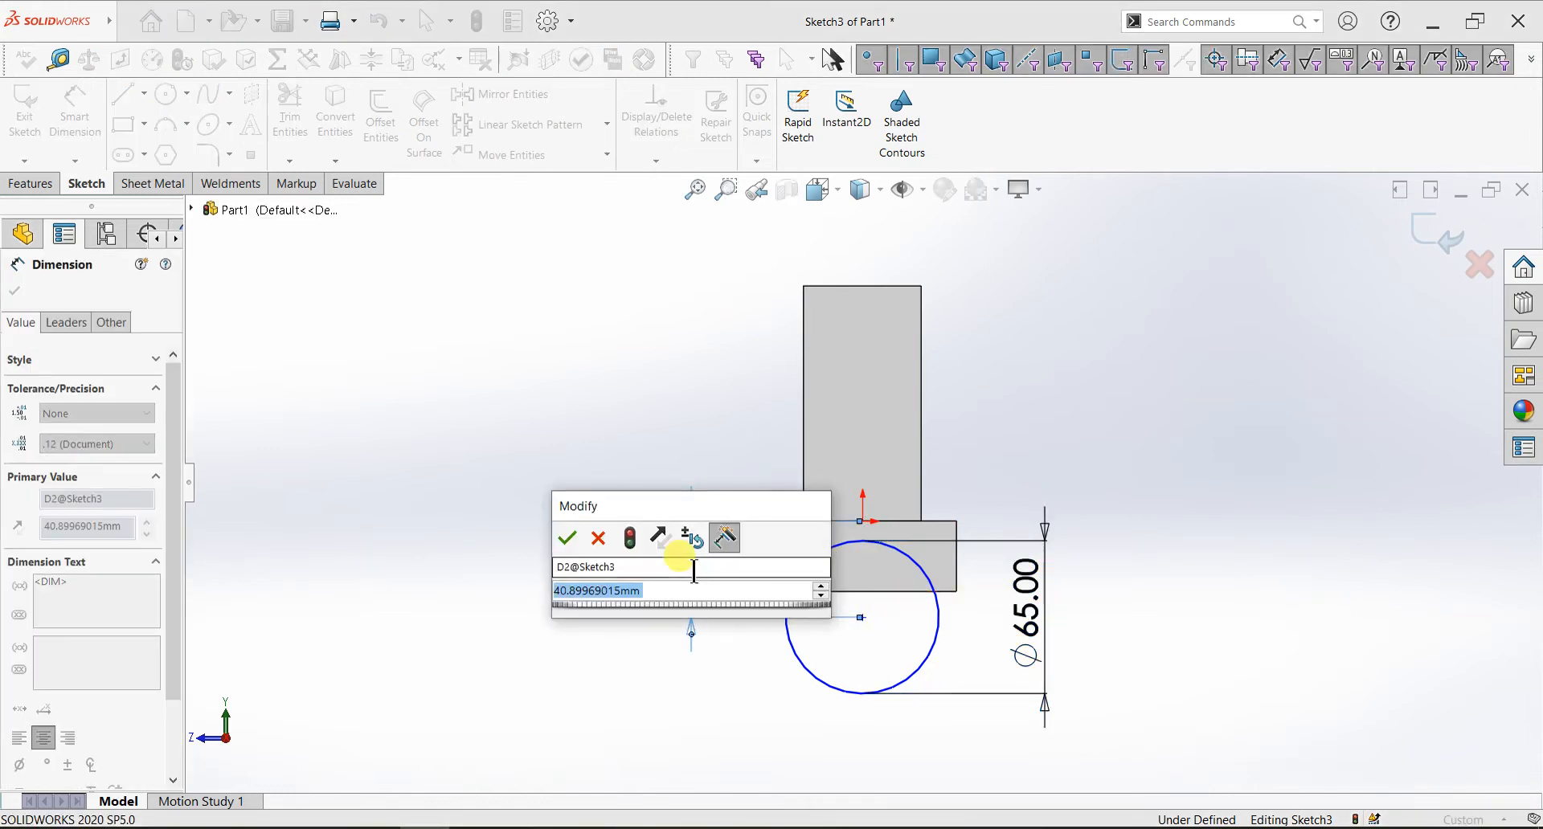
type("5")
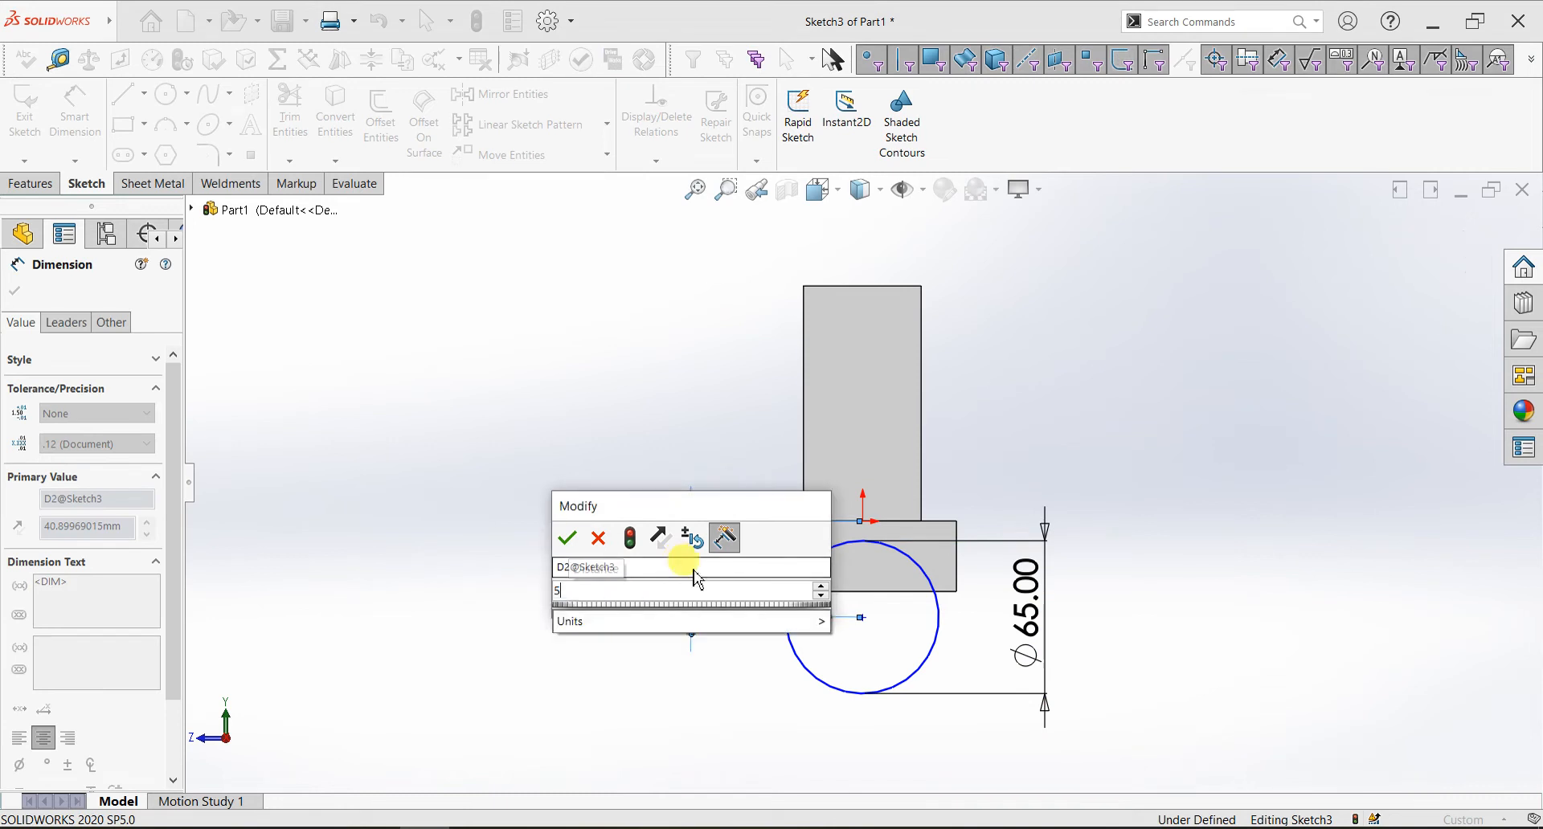
key("BackSpace")
type("20")
key("Return")
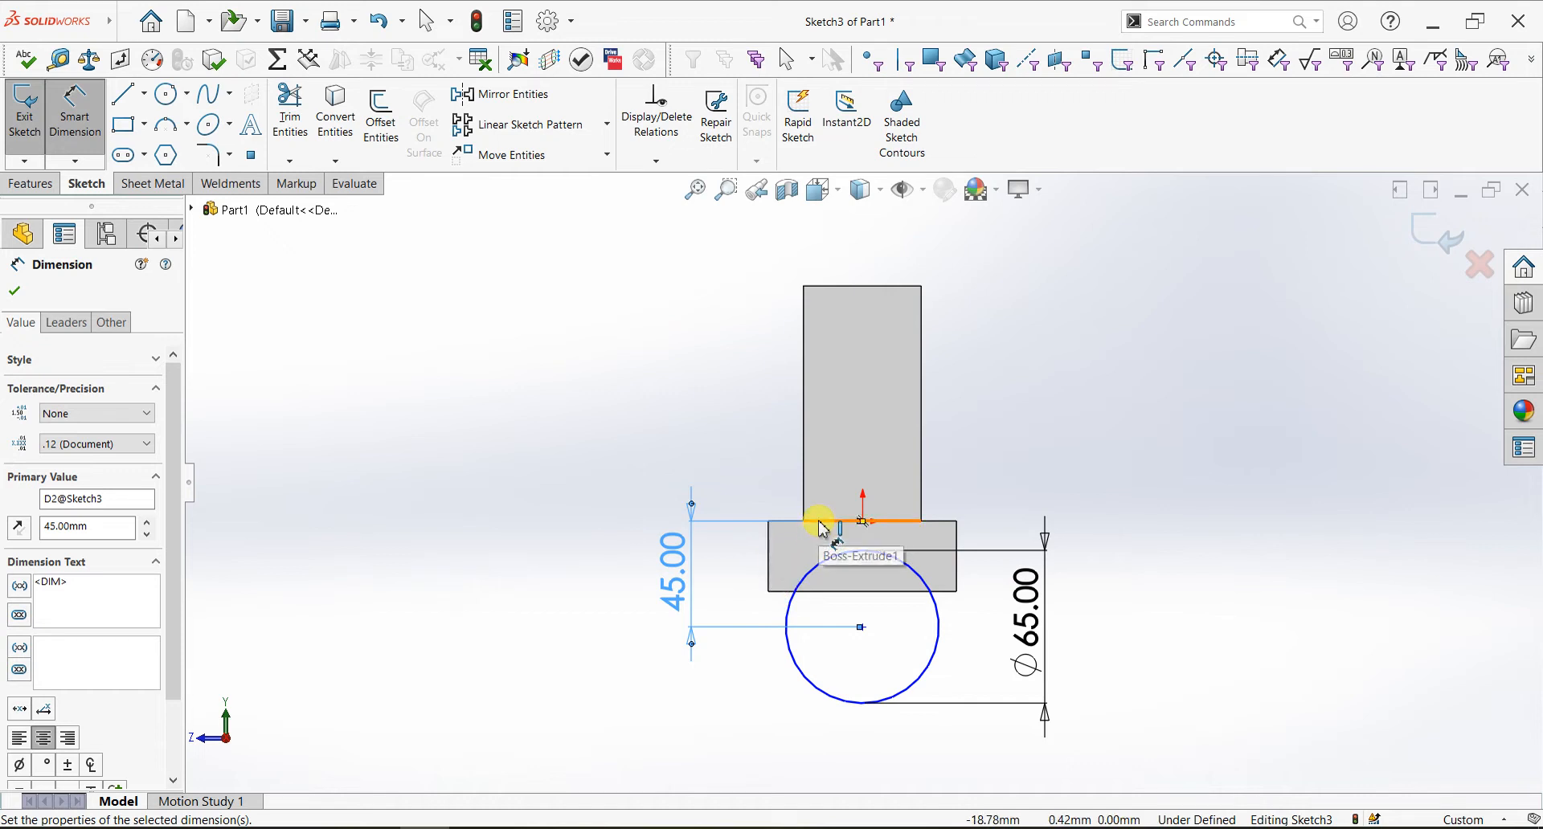
key("Escape")
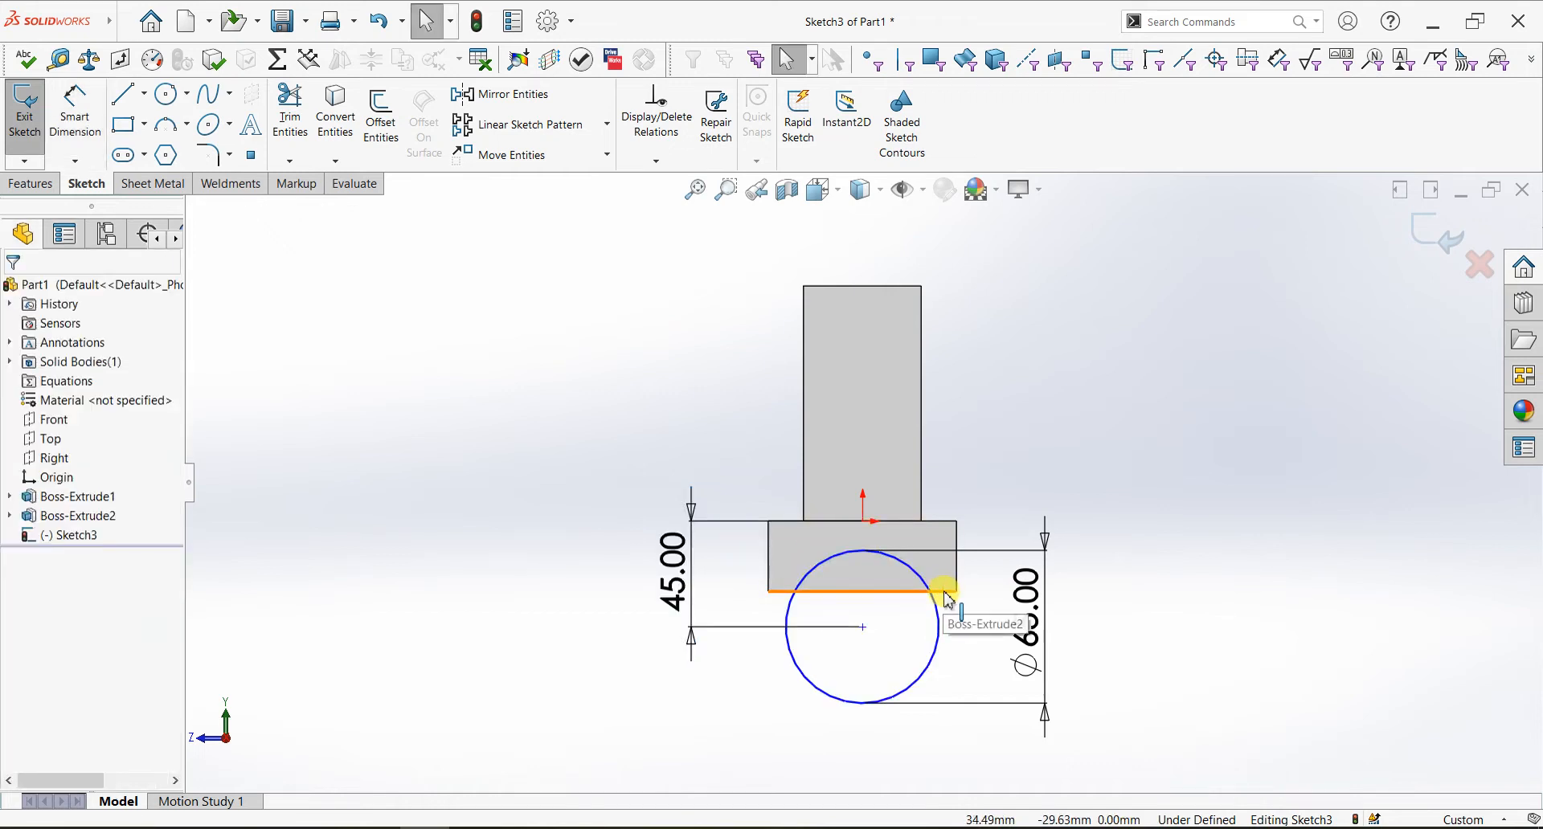
Set the circle's diameter to 80 mm
left_click(1031, 615)
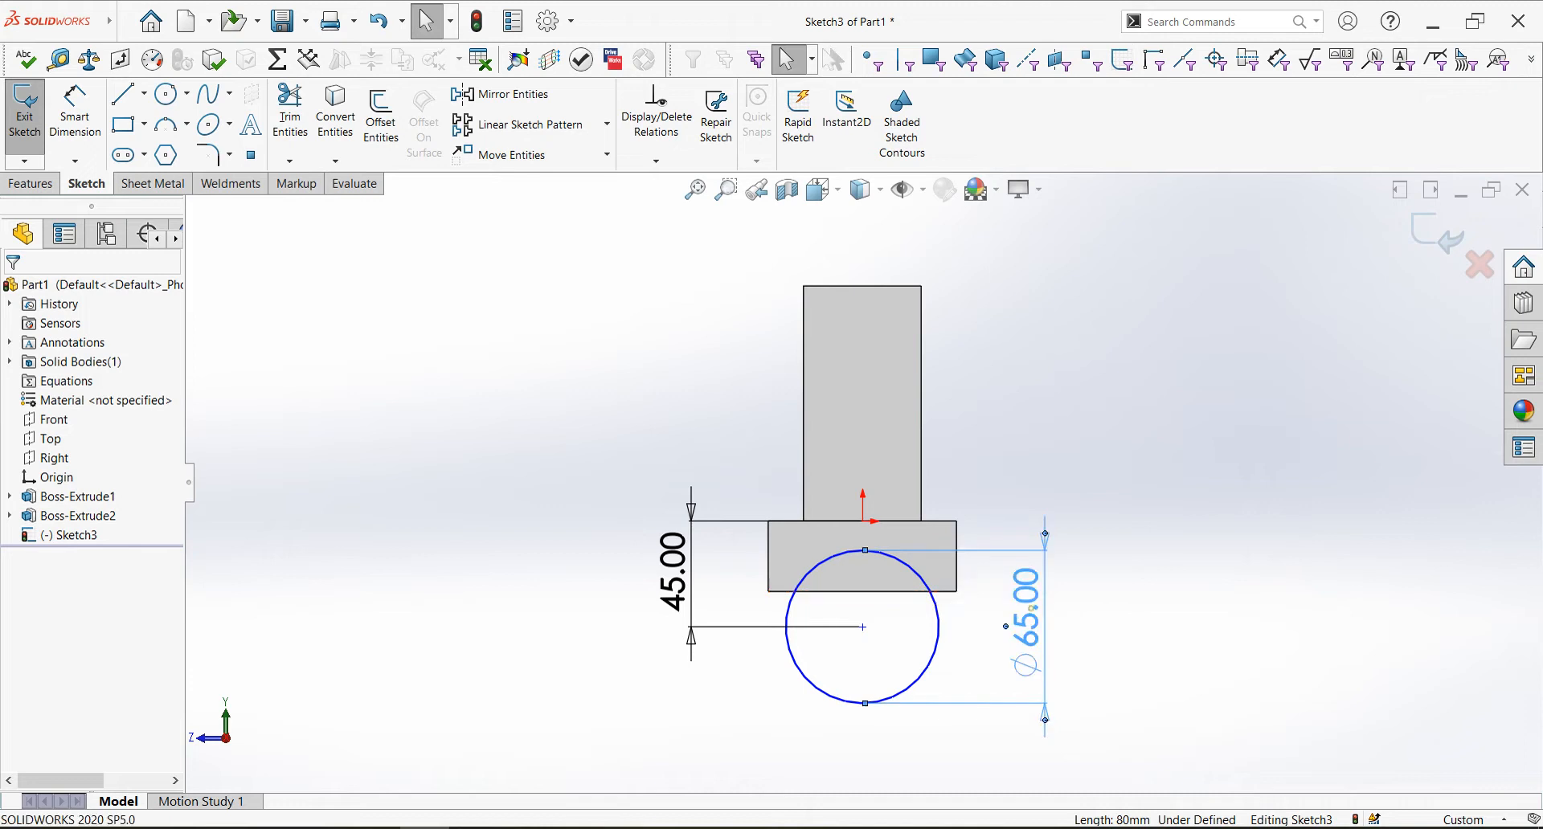
double_click(1032, 611)
type("80")
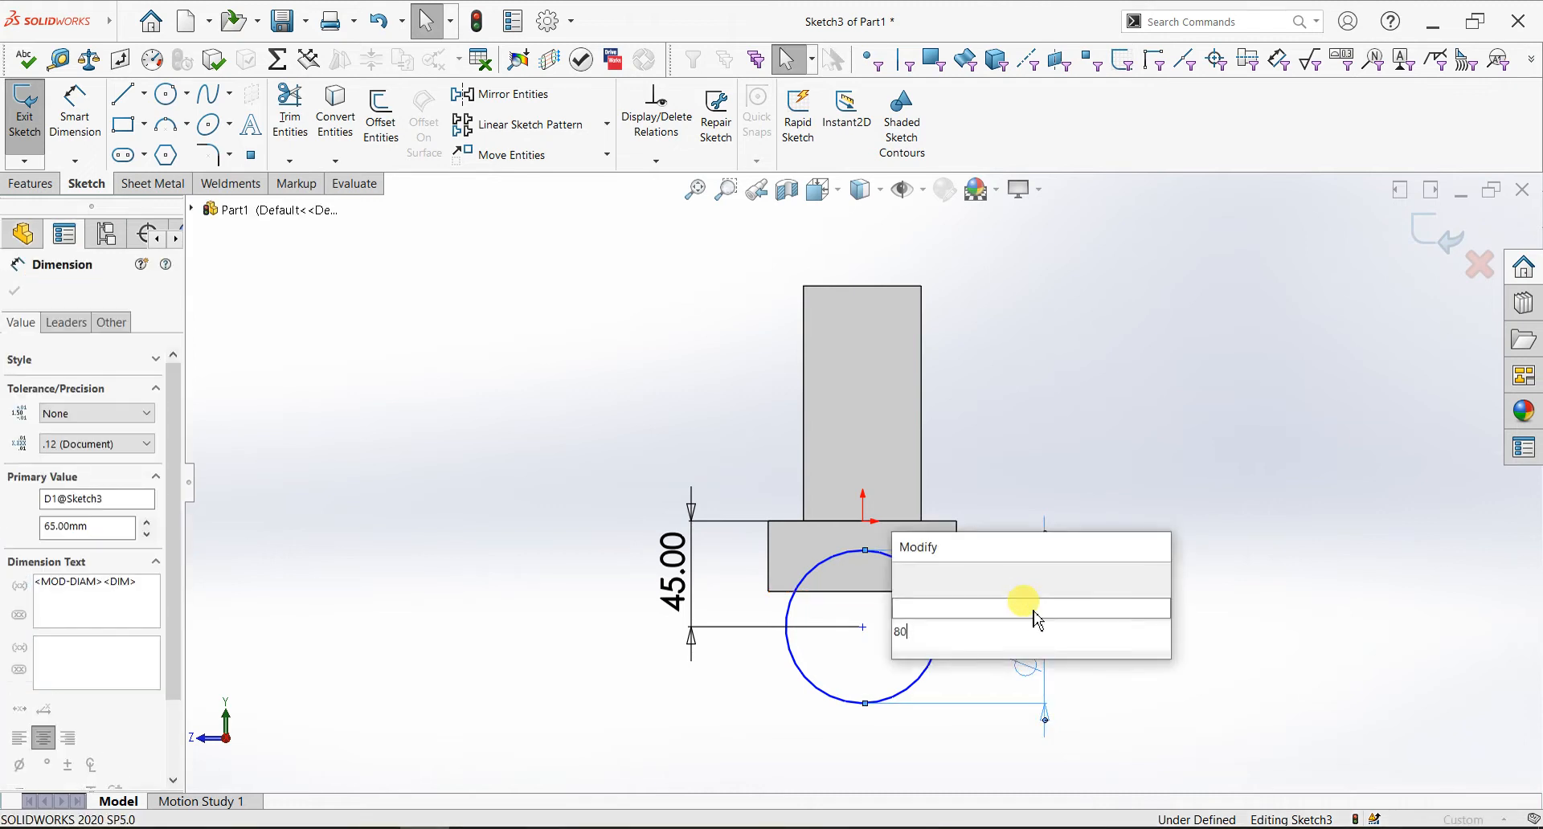
key("Return")
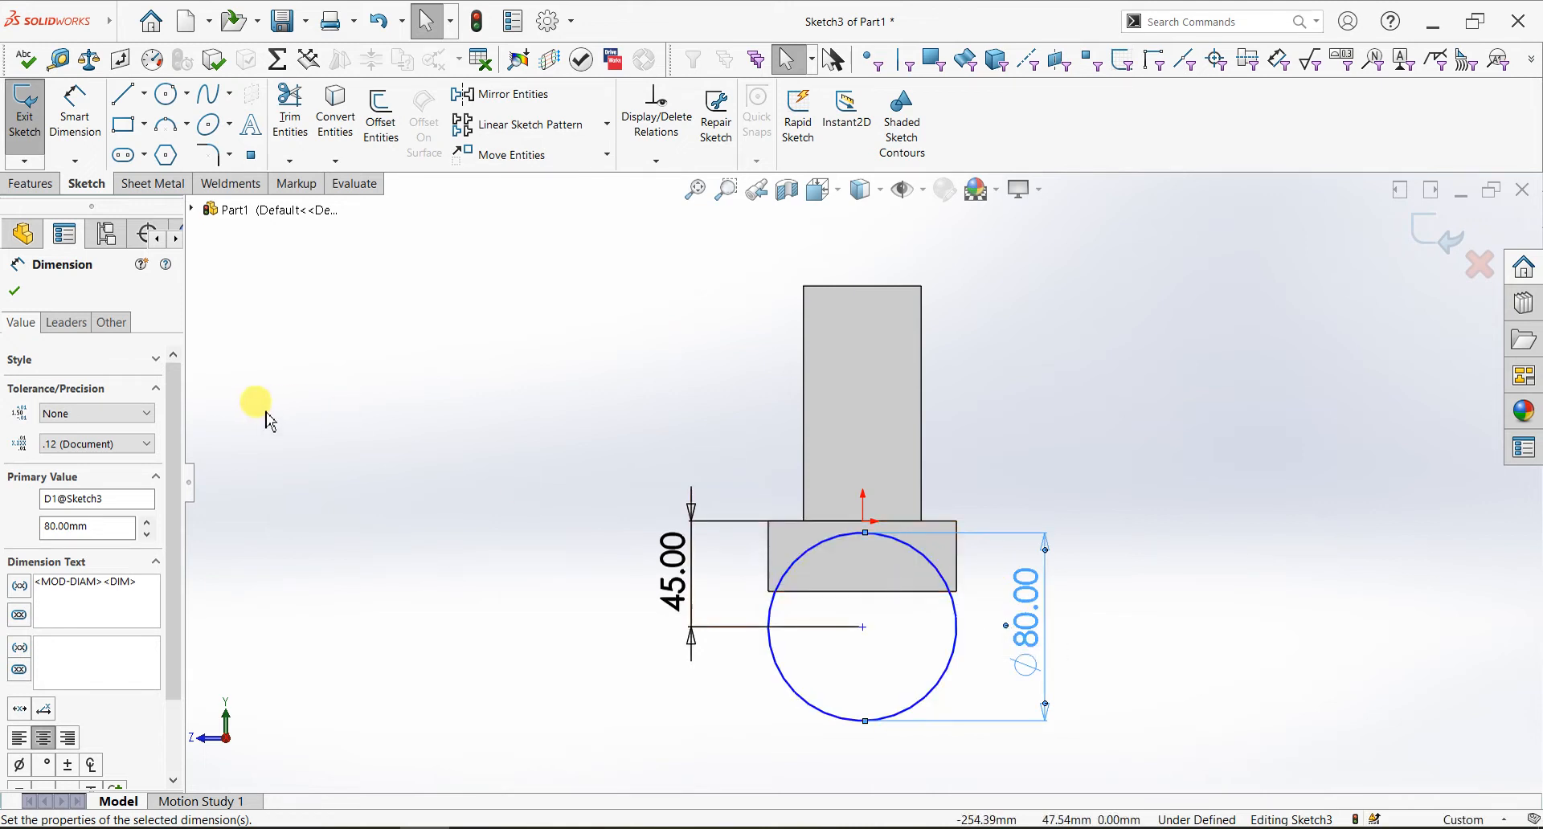
left_click(13, 297)
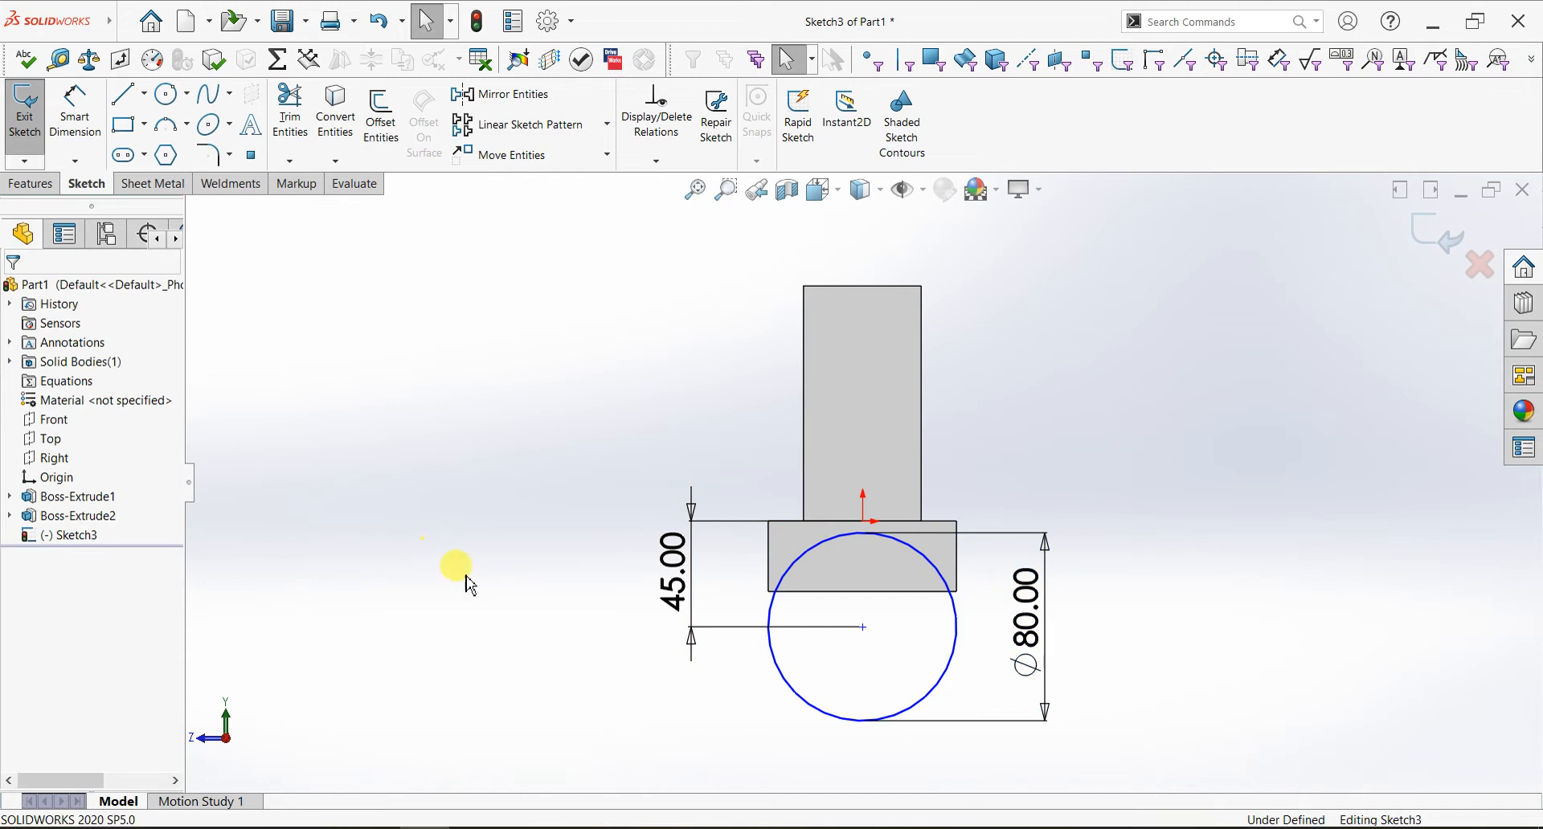
Extrude the circle with the Up To Surface end condition, ending at the opposite side face of the base block
middle_click_drag(465, 579, 520, 625)
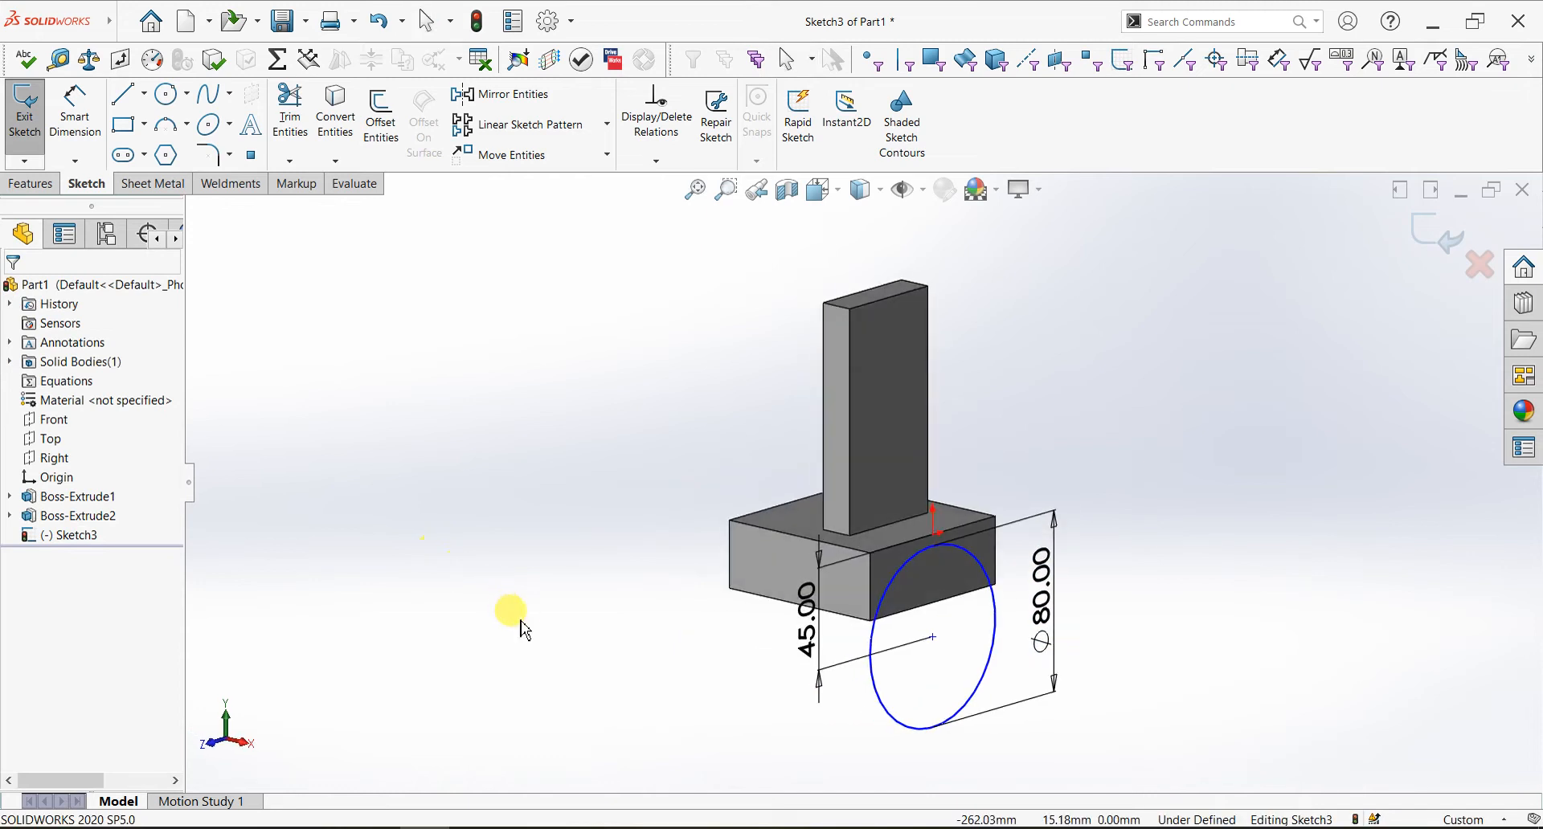
left_click(46, 190)
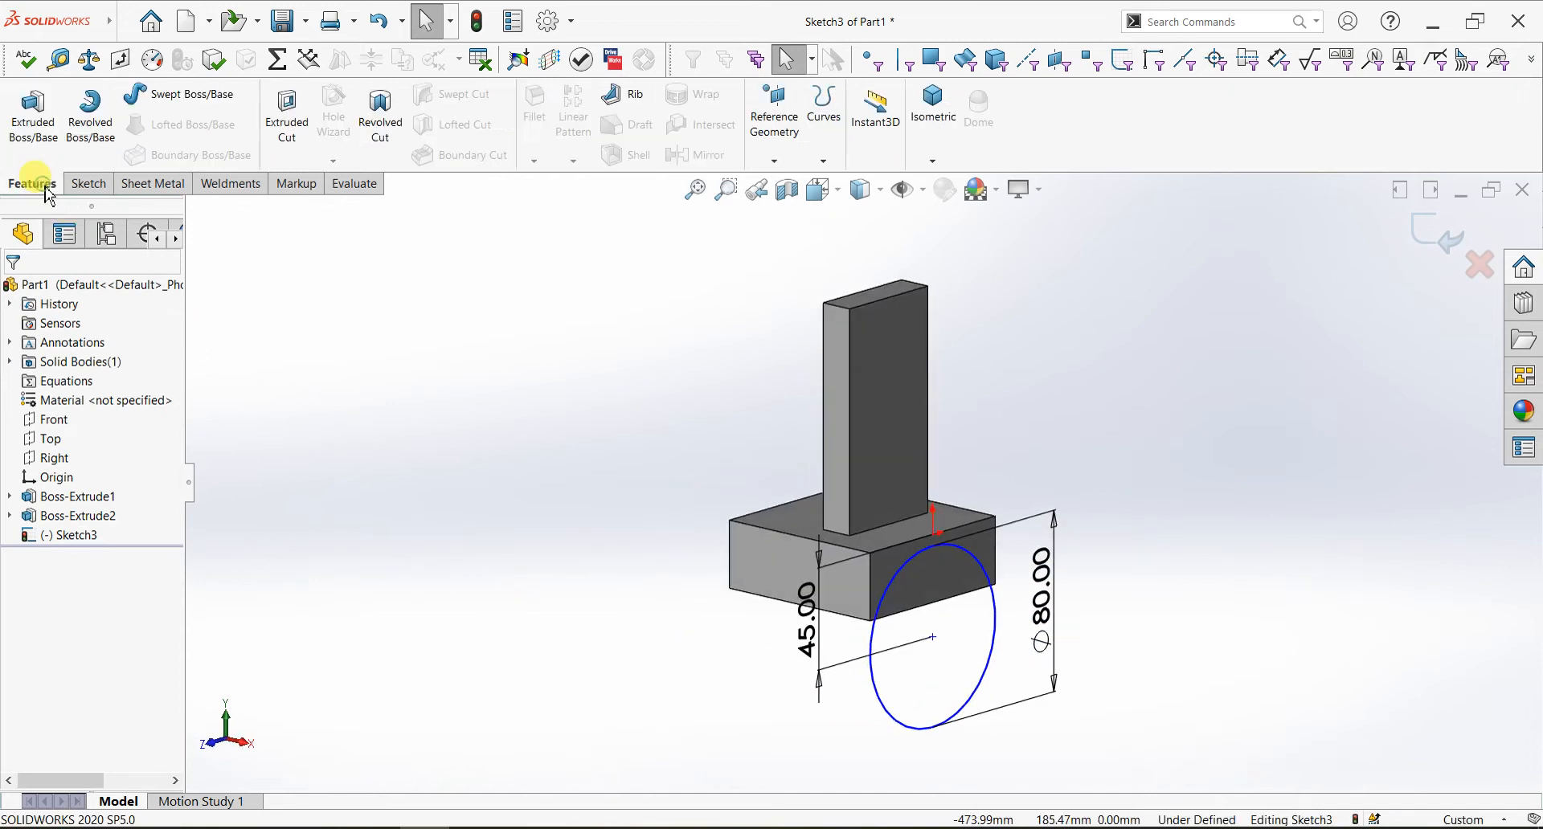
left_click(32, 112)
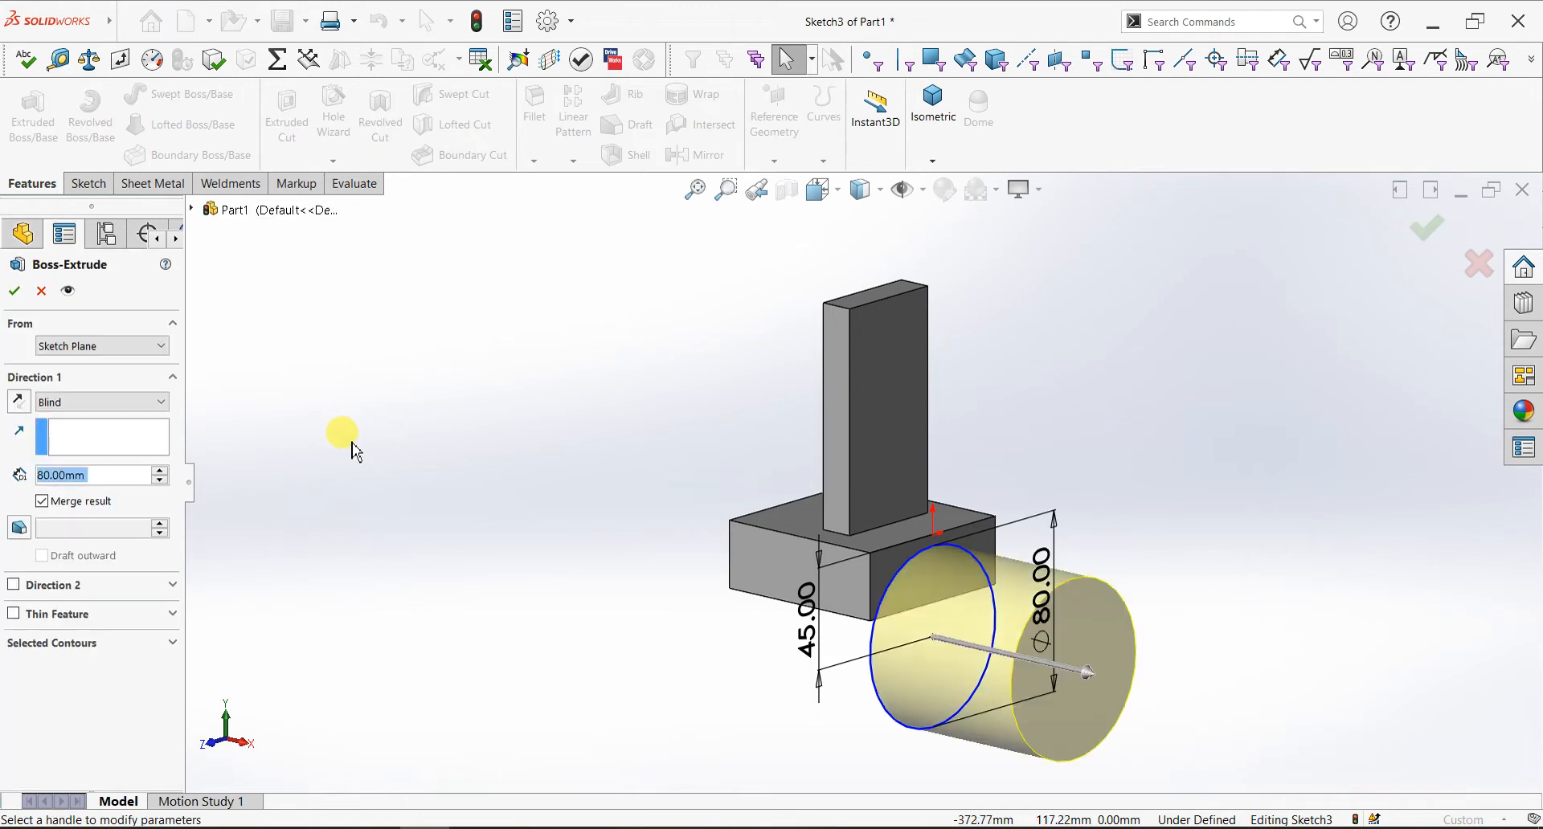
left_click(107, 406)
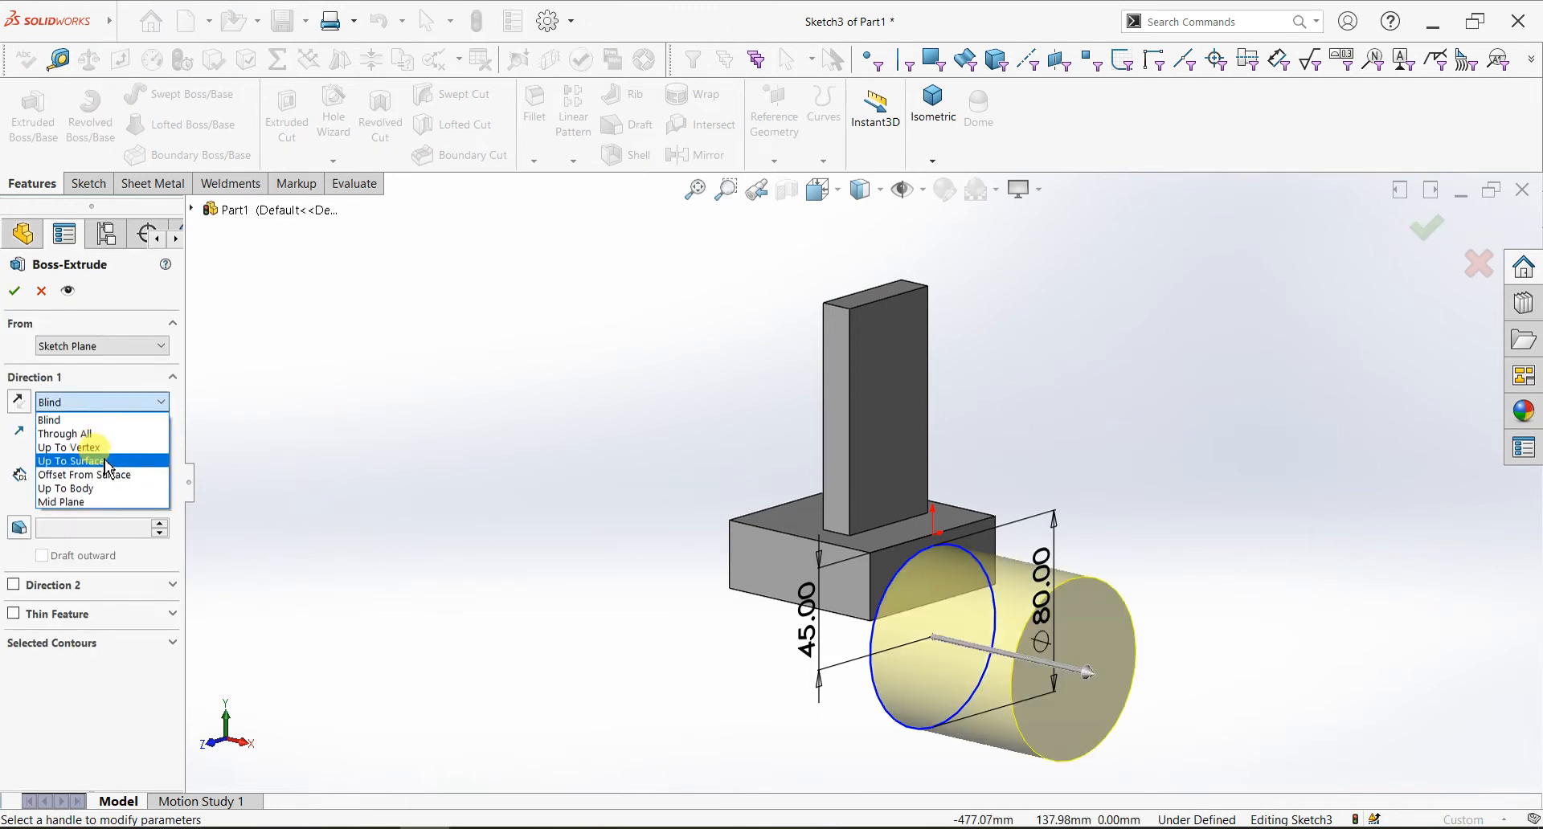
left_click(103, 462)
middle_click_drag(516, 543, 827, 544)
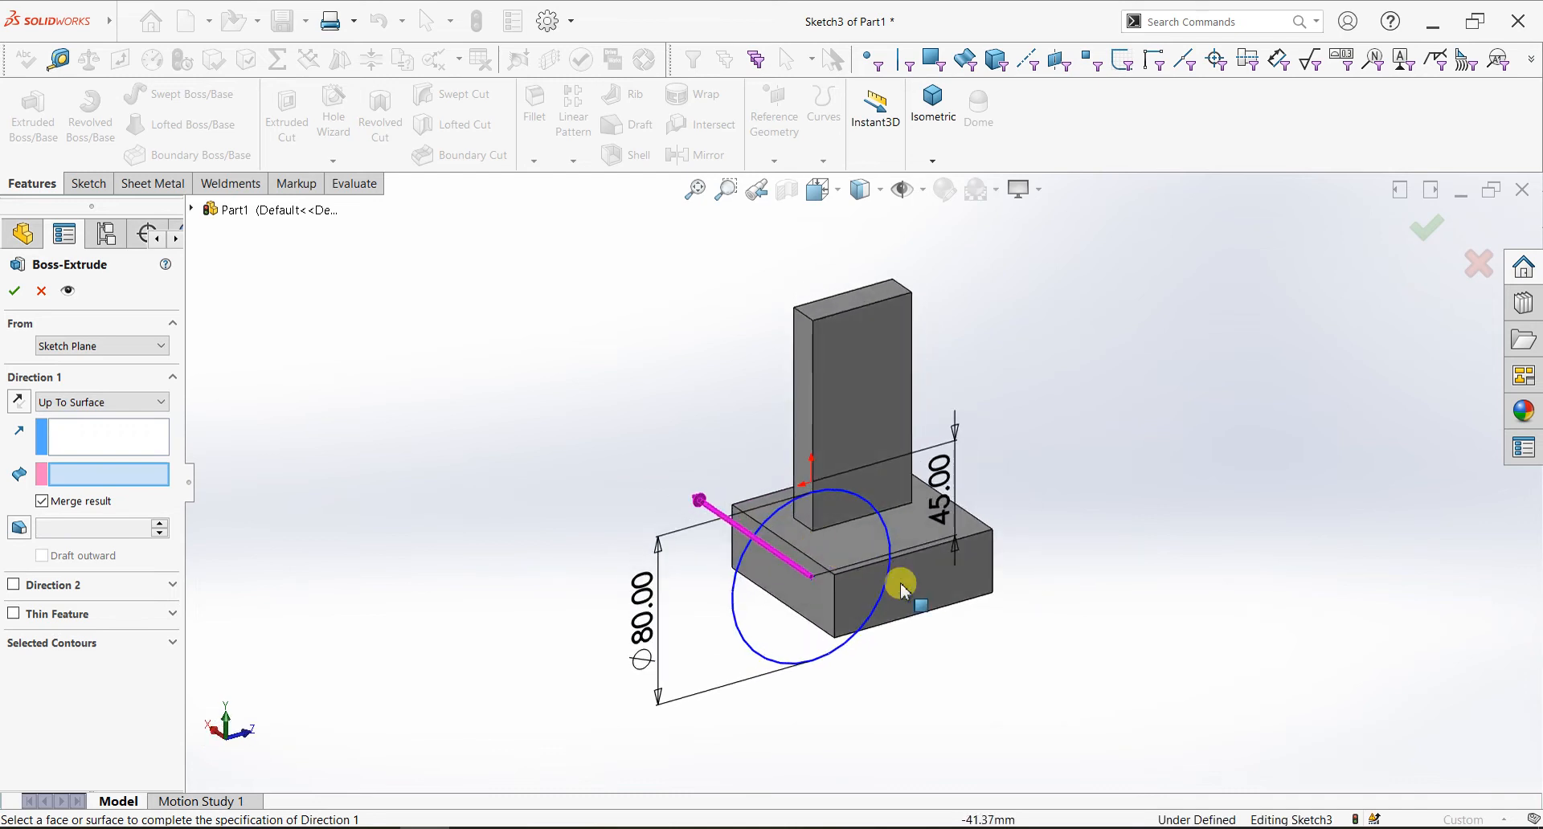
left_click(936, 615)
middle_click_drag(1161, 578, 803, 534)
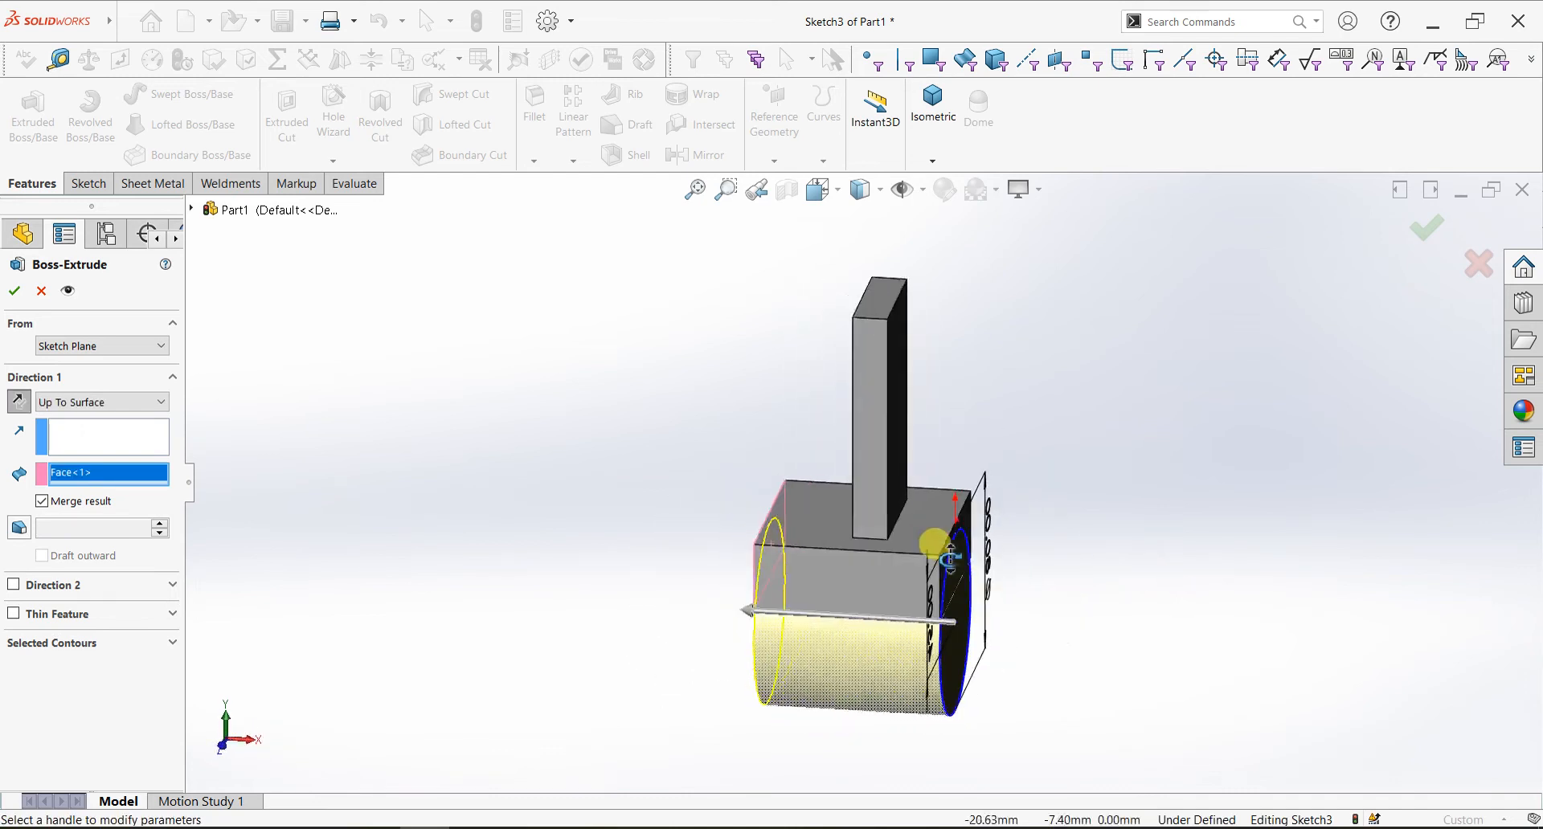
left_click(14, 291)
key("Return")
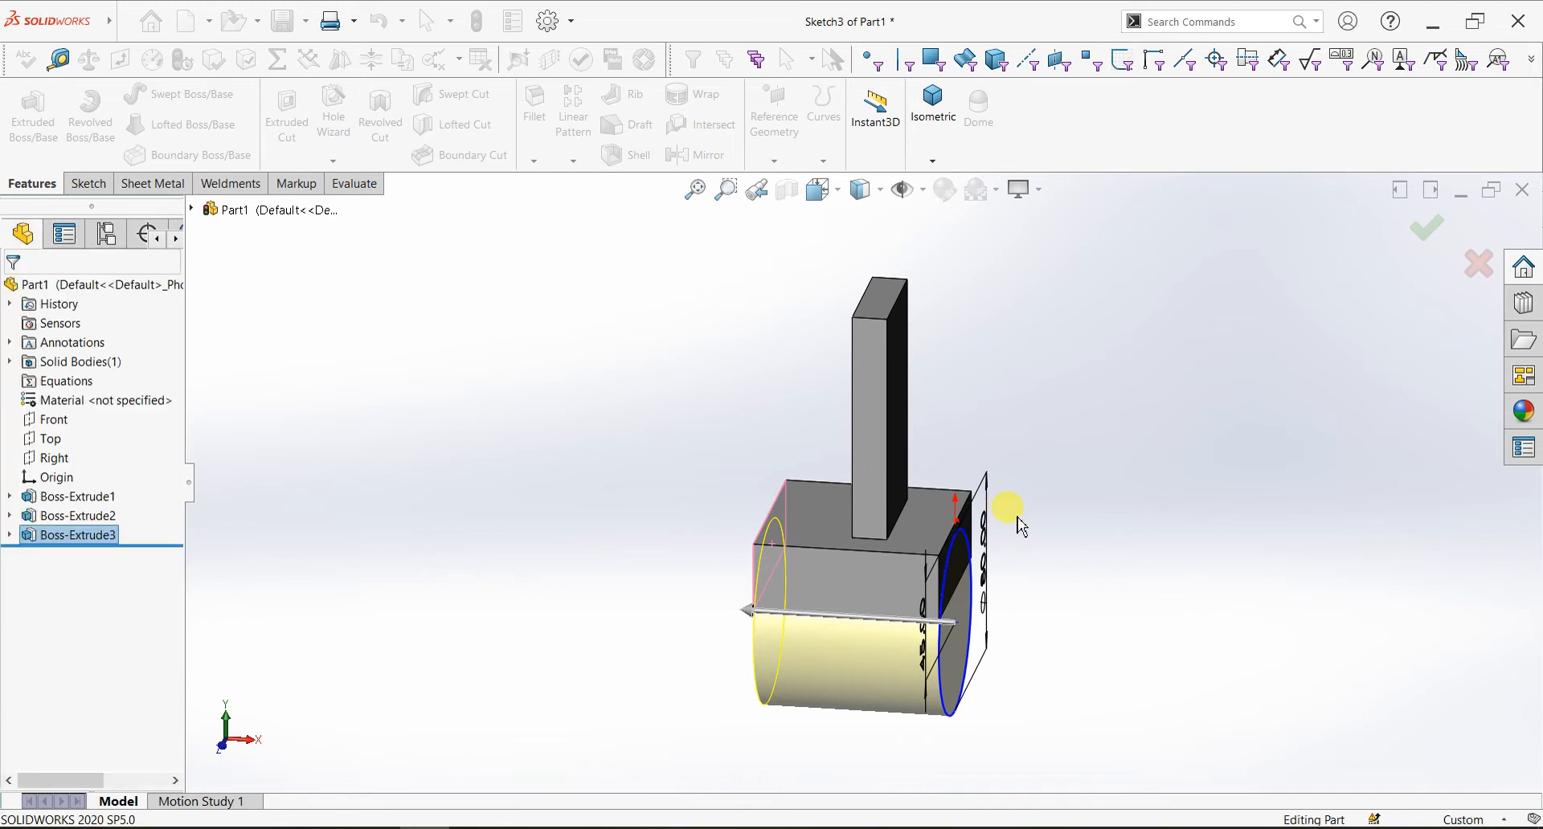
Start a new sketch on the merged end face of the base and cylinder, viewed normal to it
left_click(956, 628)
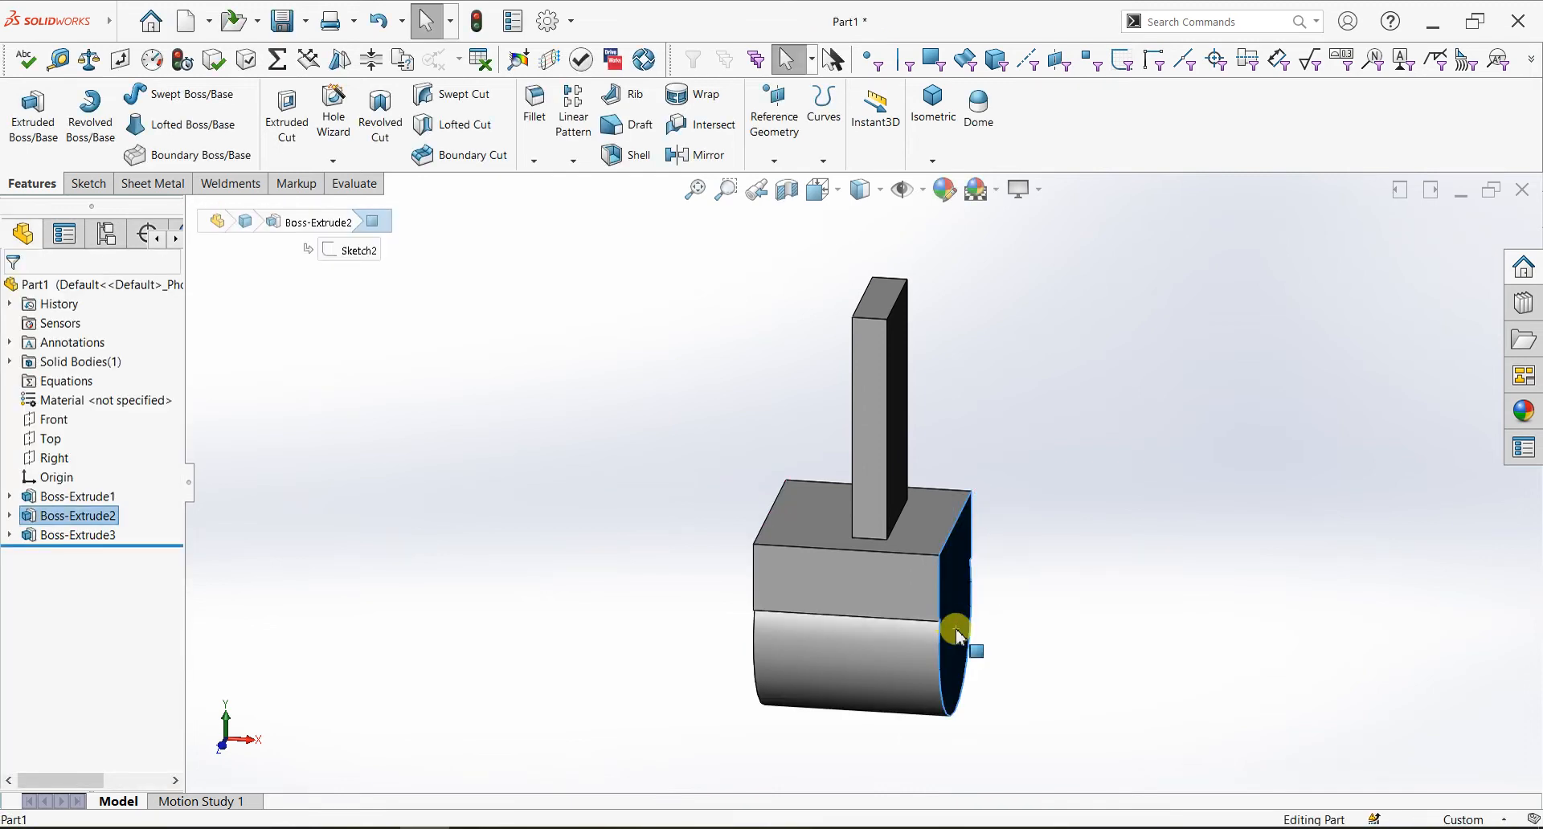
key("ctrl+8")
left_click(88, 183)
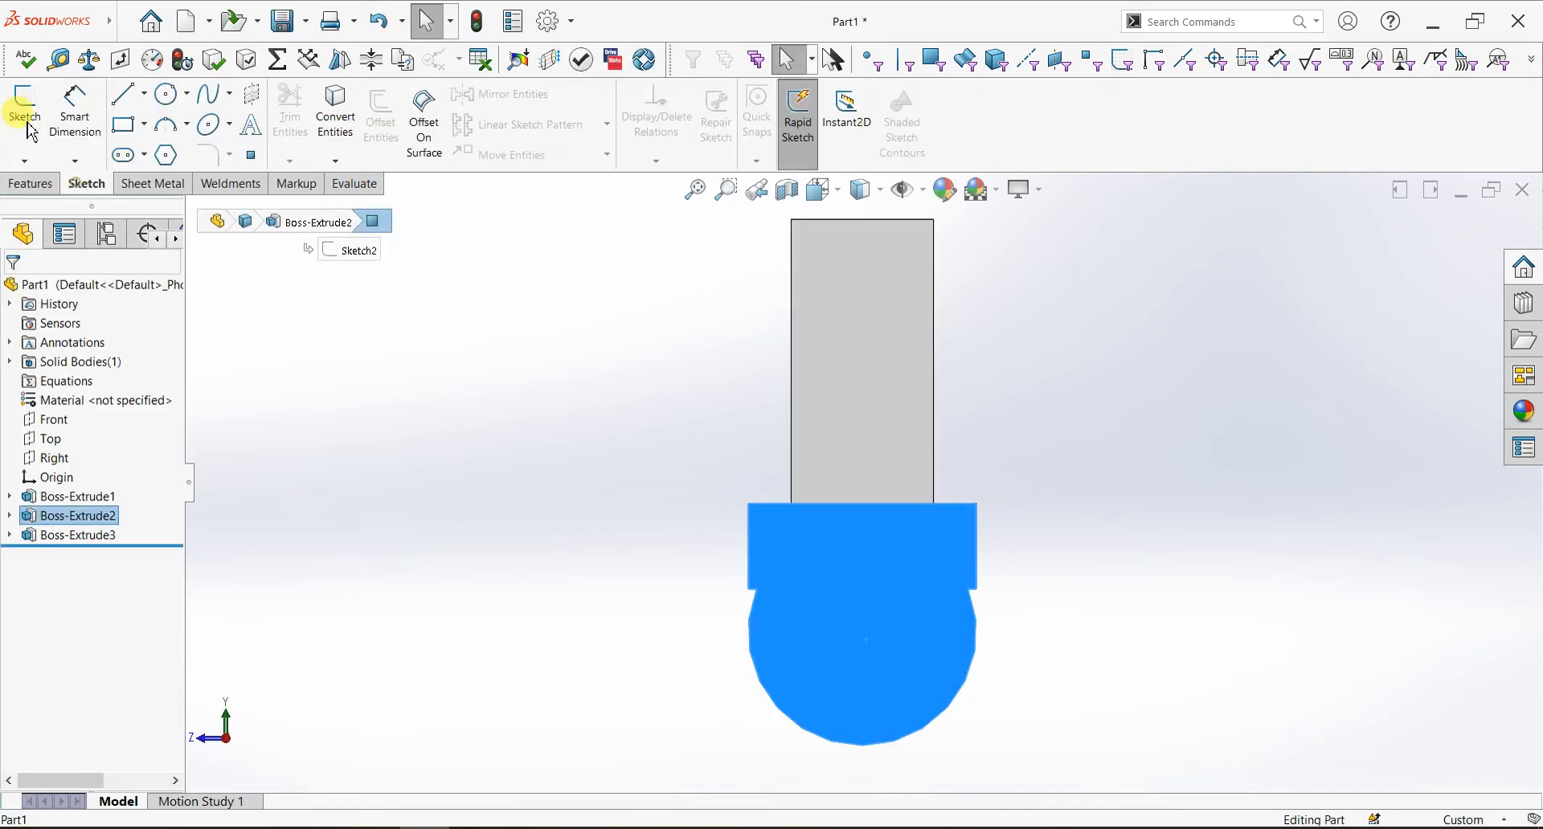
left_click(24, 103)
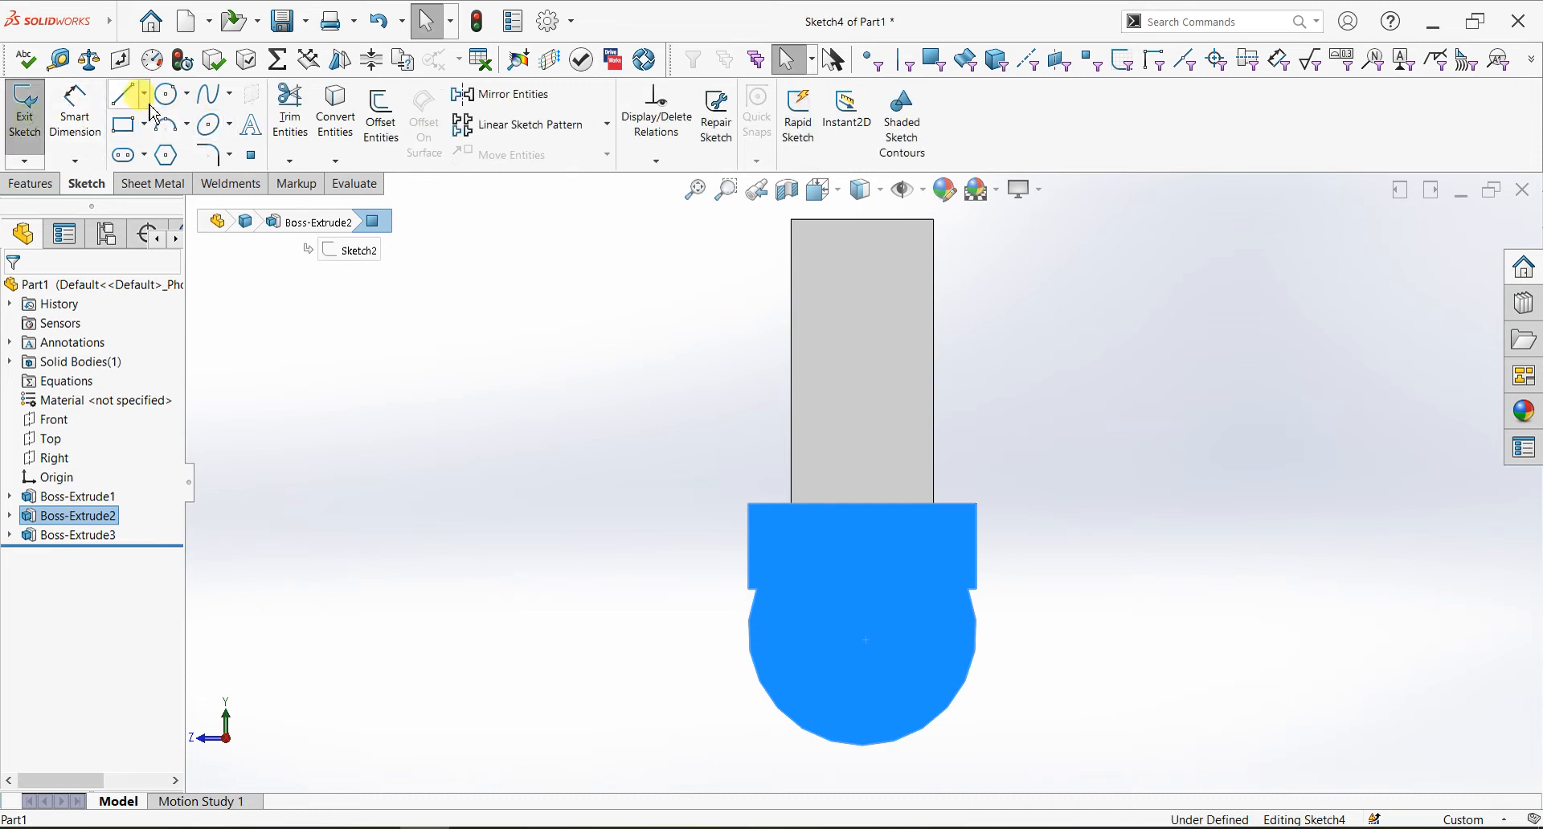
Sketch a 50 mm diameter circle on the end face, centred on the cylinder's axis
left_click(167, 94)
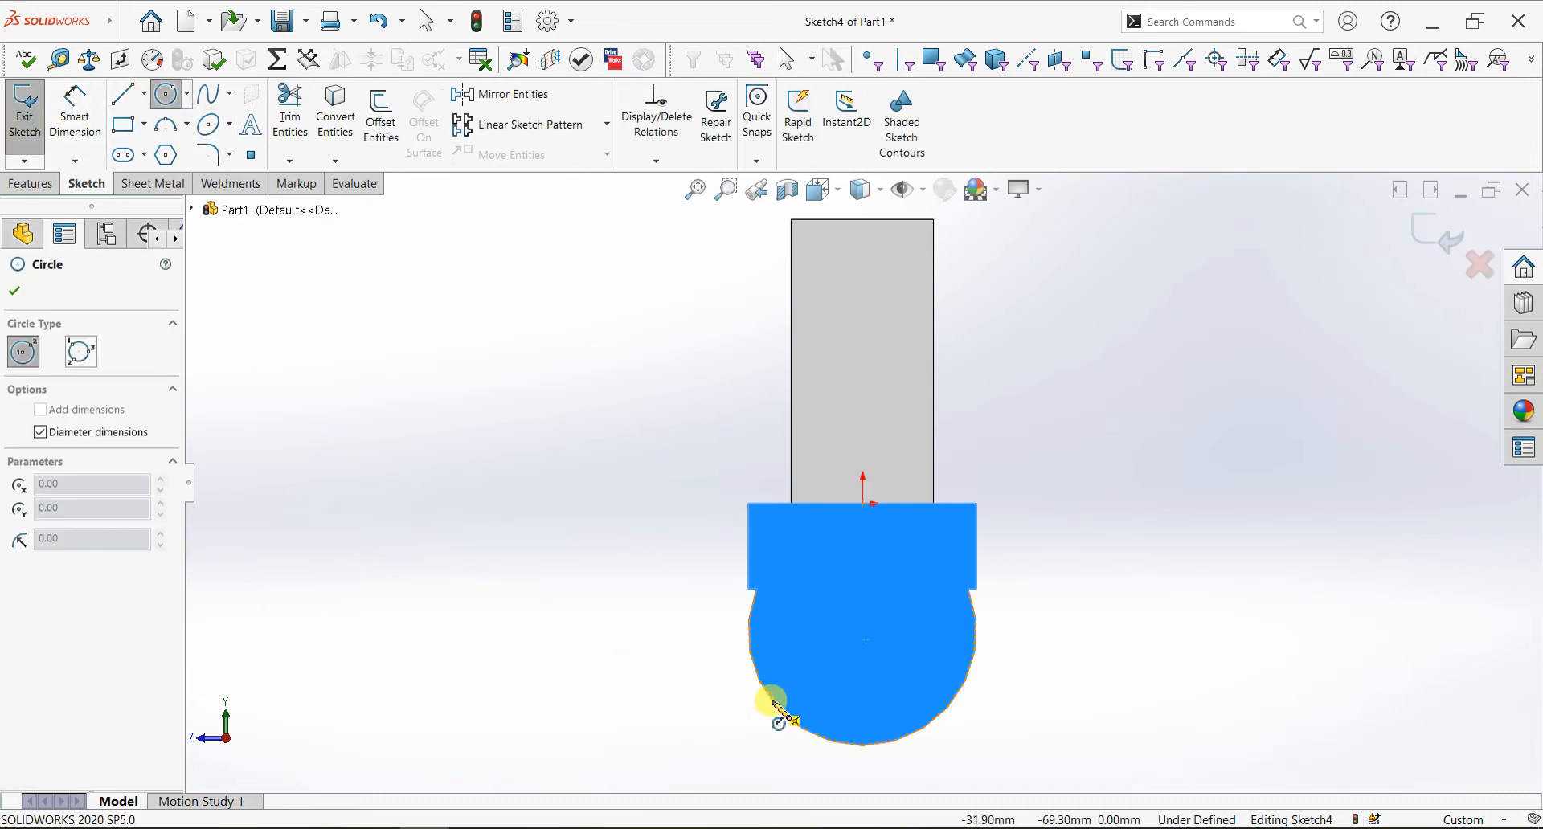
left_click(863, 632)
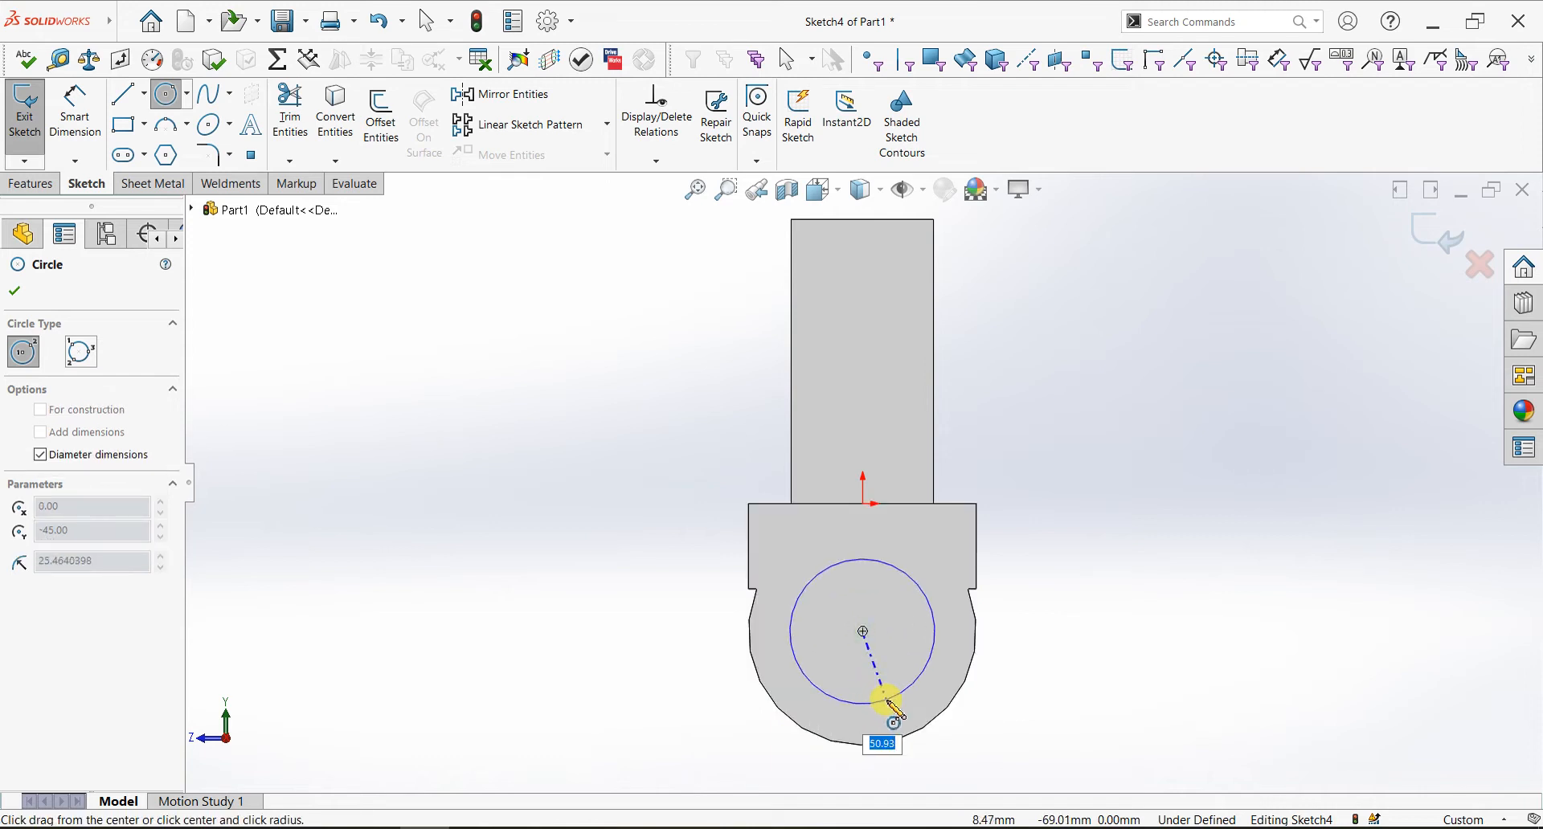
type("50")
key("Return")
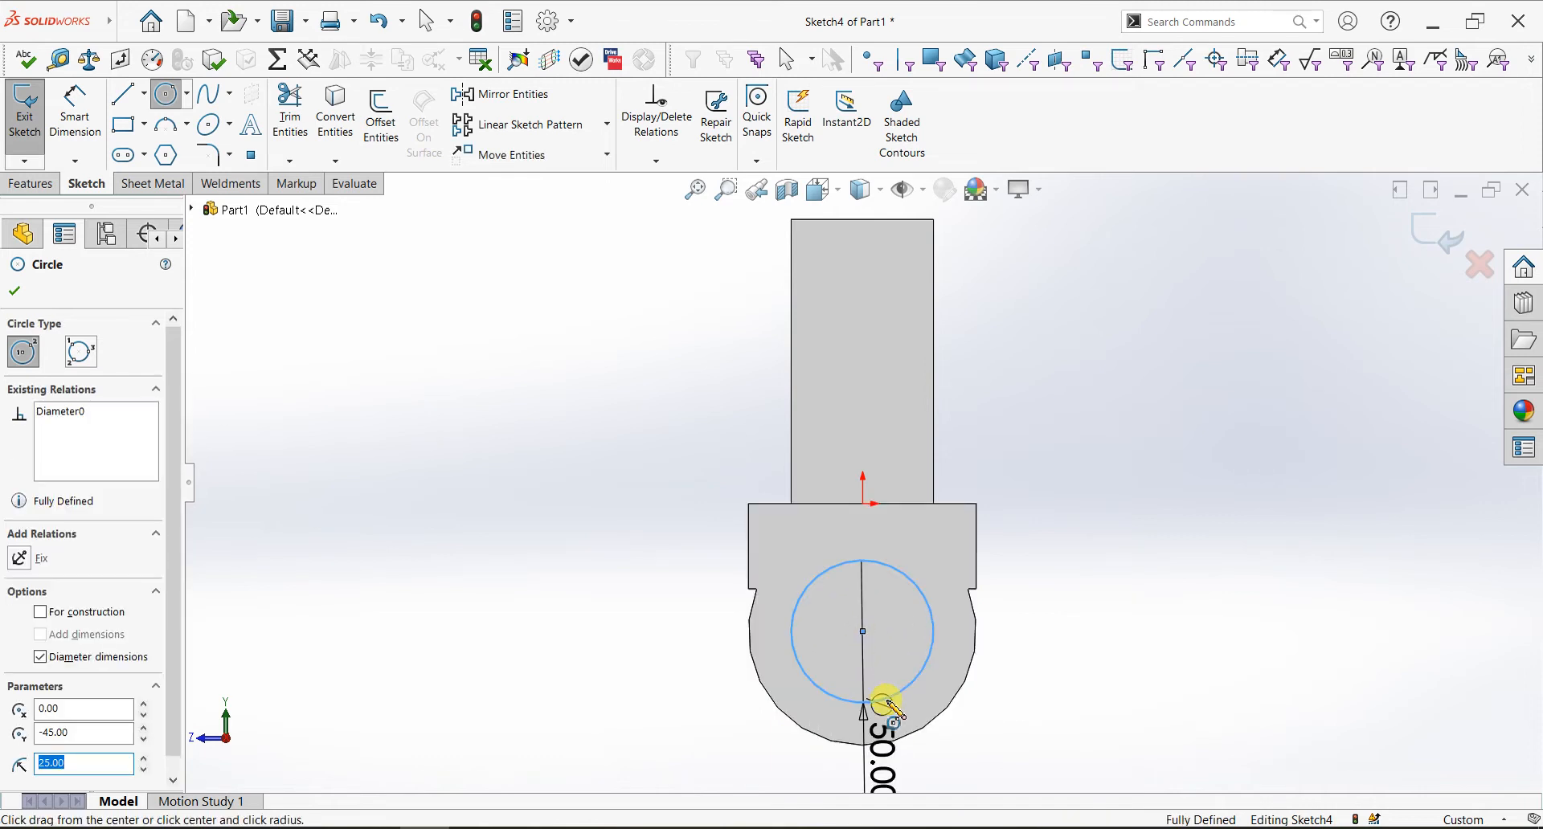
left_click(15, 291)
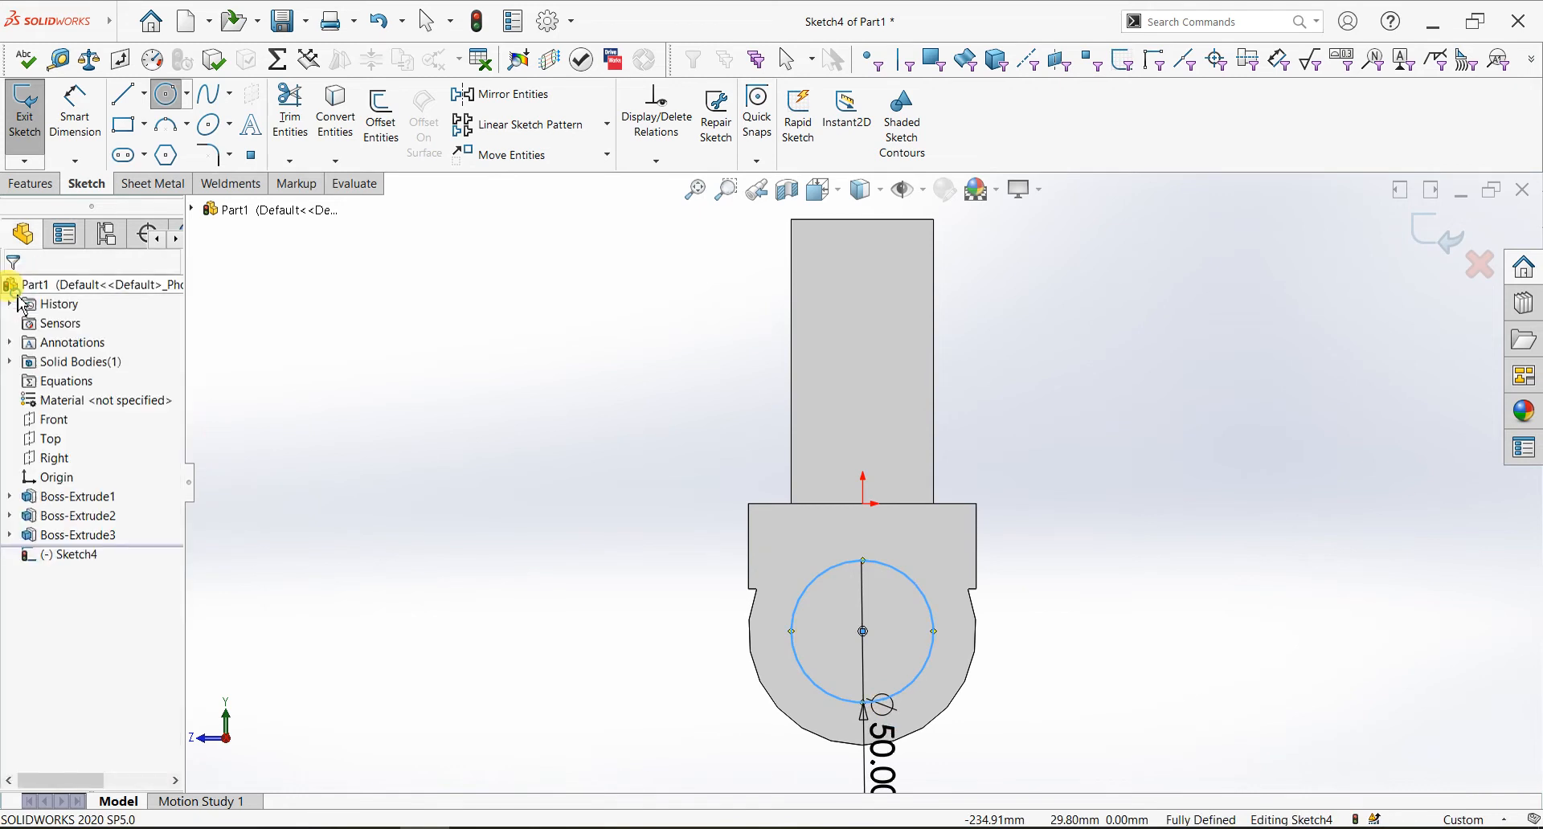
Cut the 50 mm circle through the cylinder with the Through All end condition
left_click(44, 184)
left_click(285, 121)
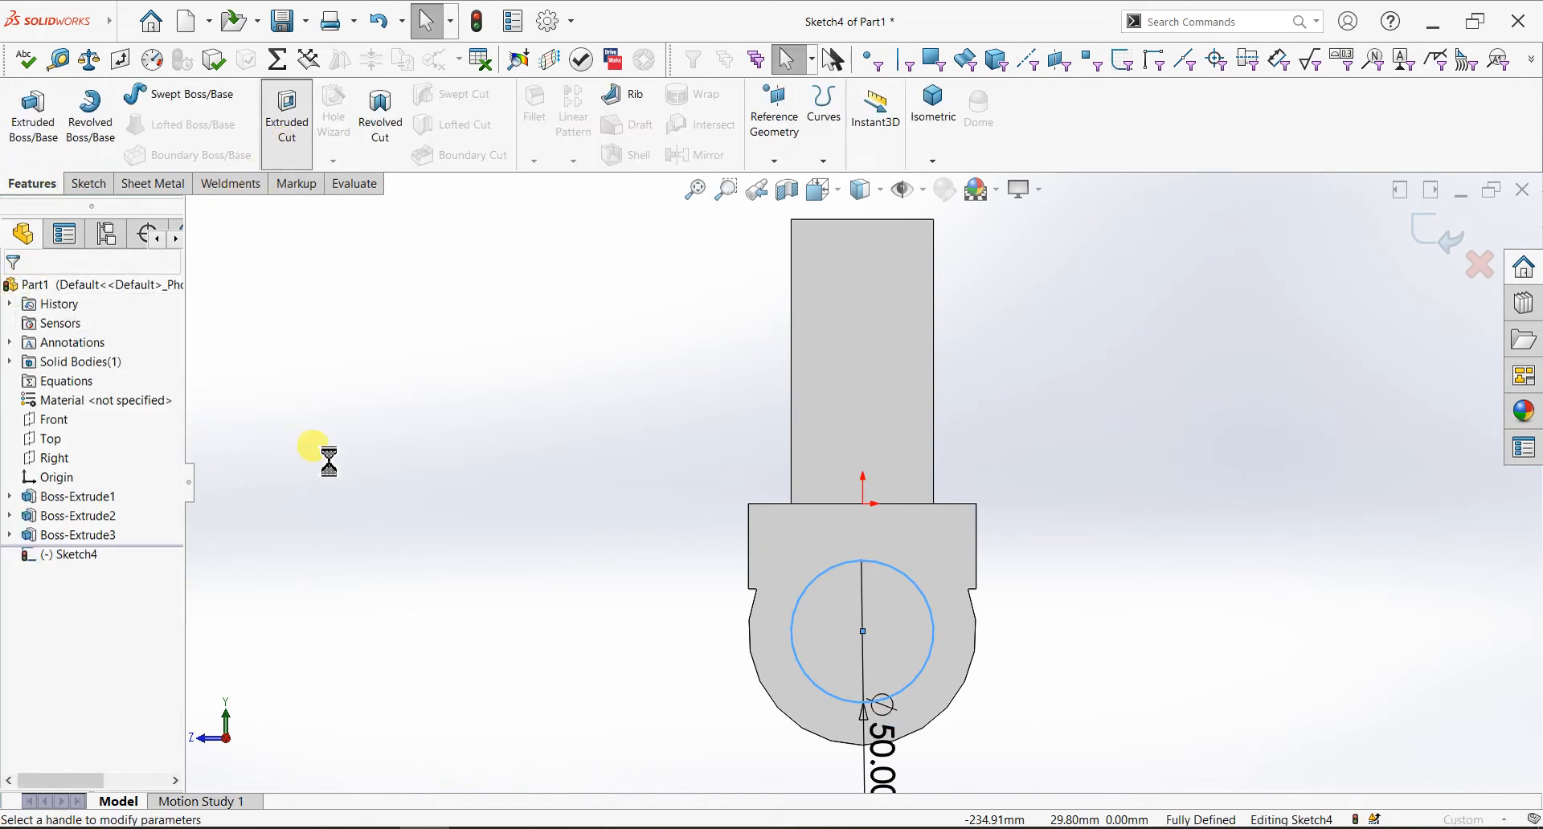
left_click(103, 402)
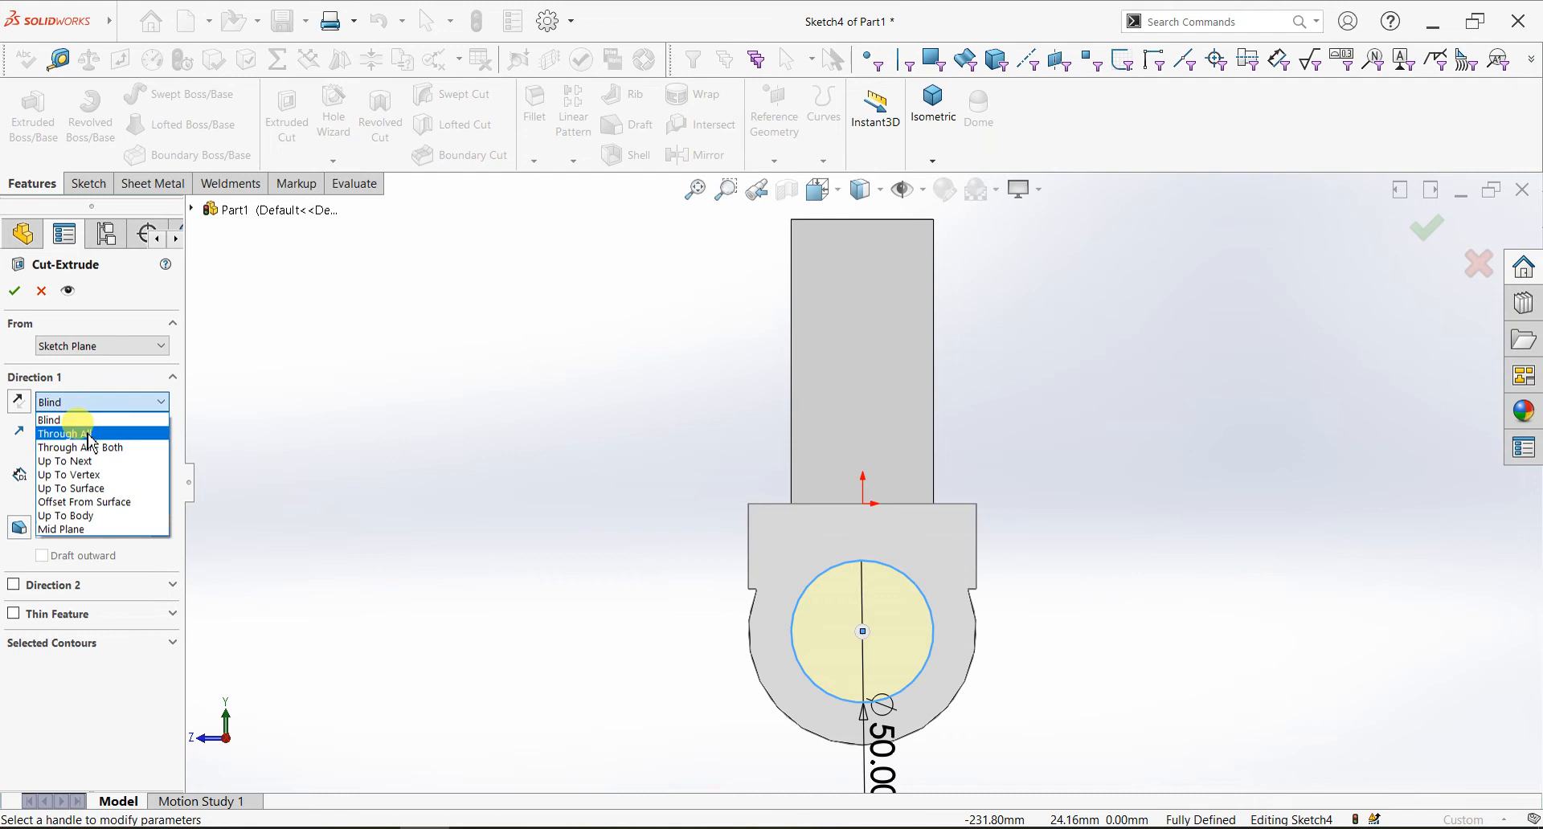
left_click(88, 420)
left_click(16, 291)
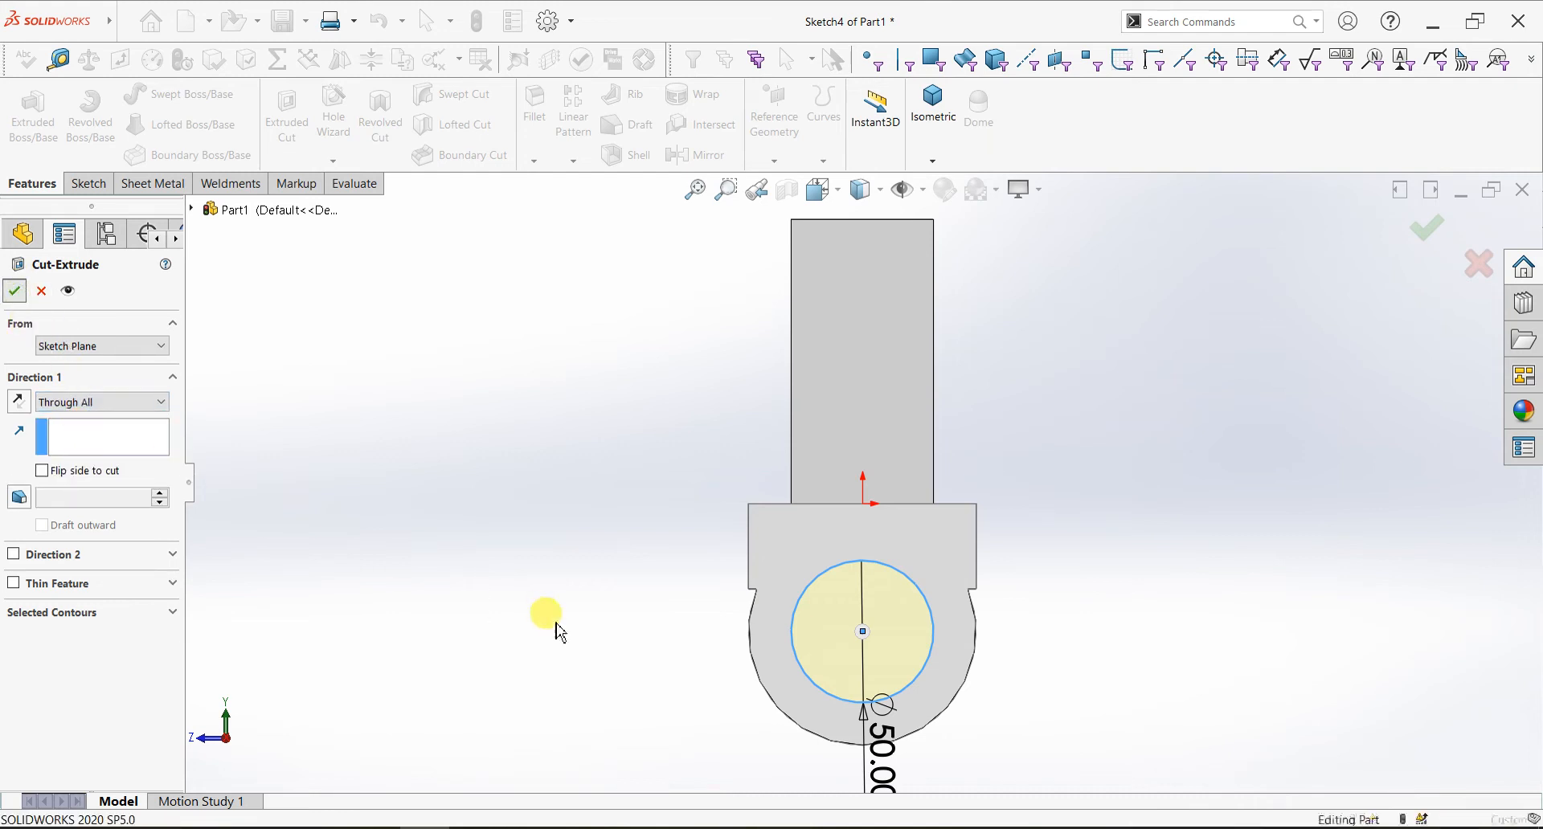
Start a new sketch on the base block's adjacent side face above the cylinder's curved surface, viewed normal to it
middle_click_drag(599, 643, 626, 659)
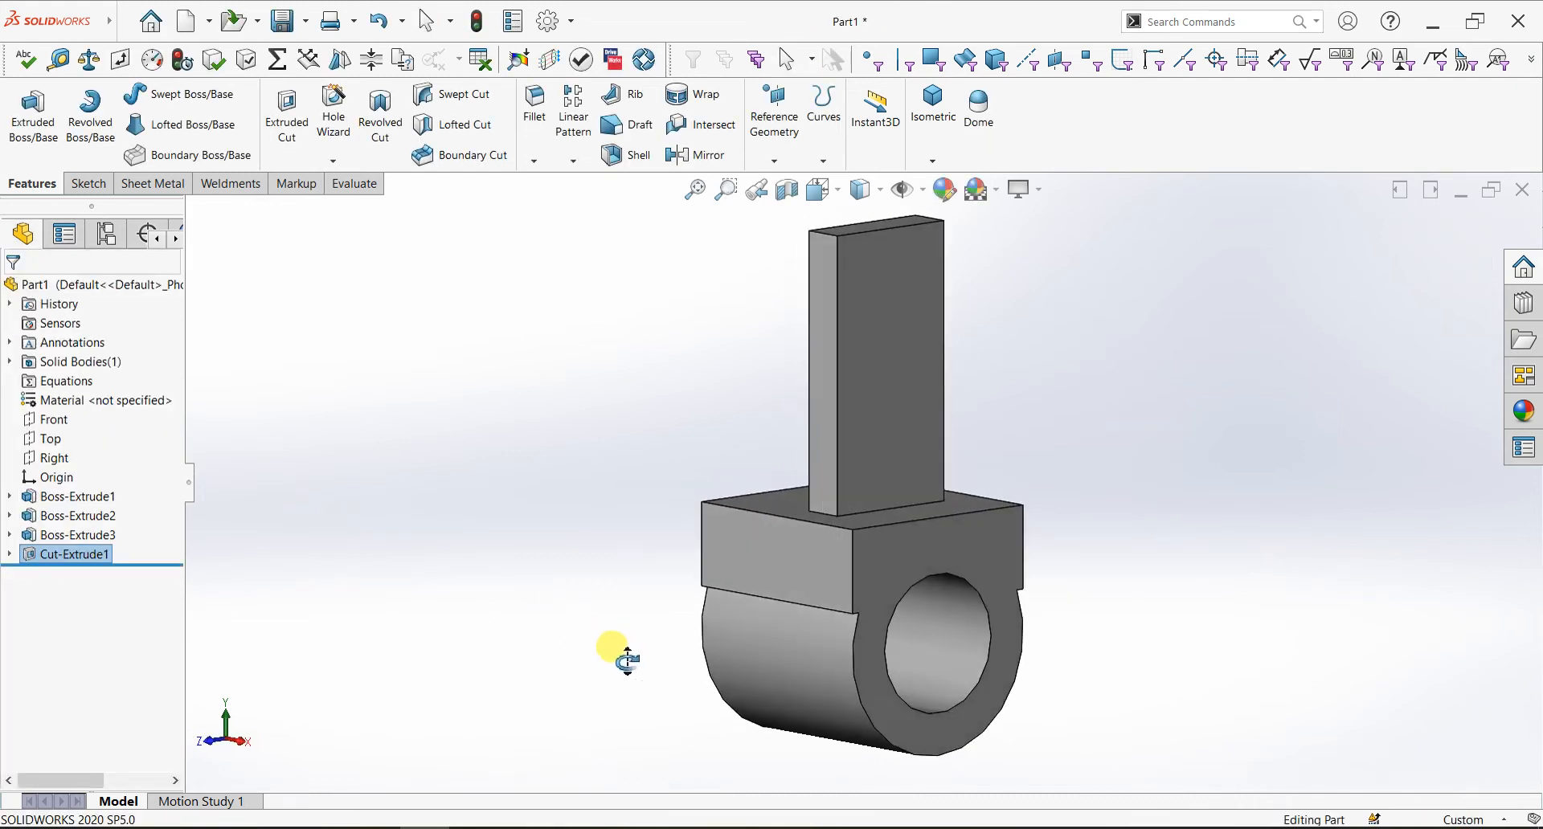
left_click(778, 562)
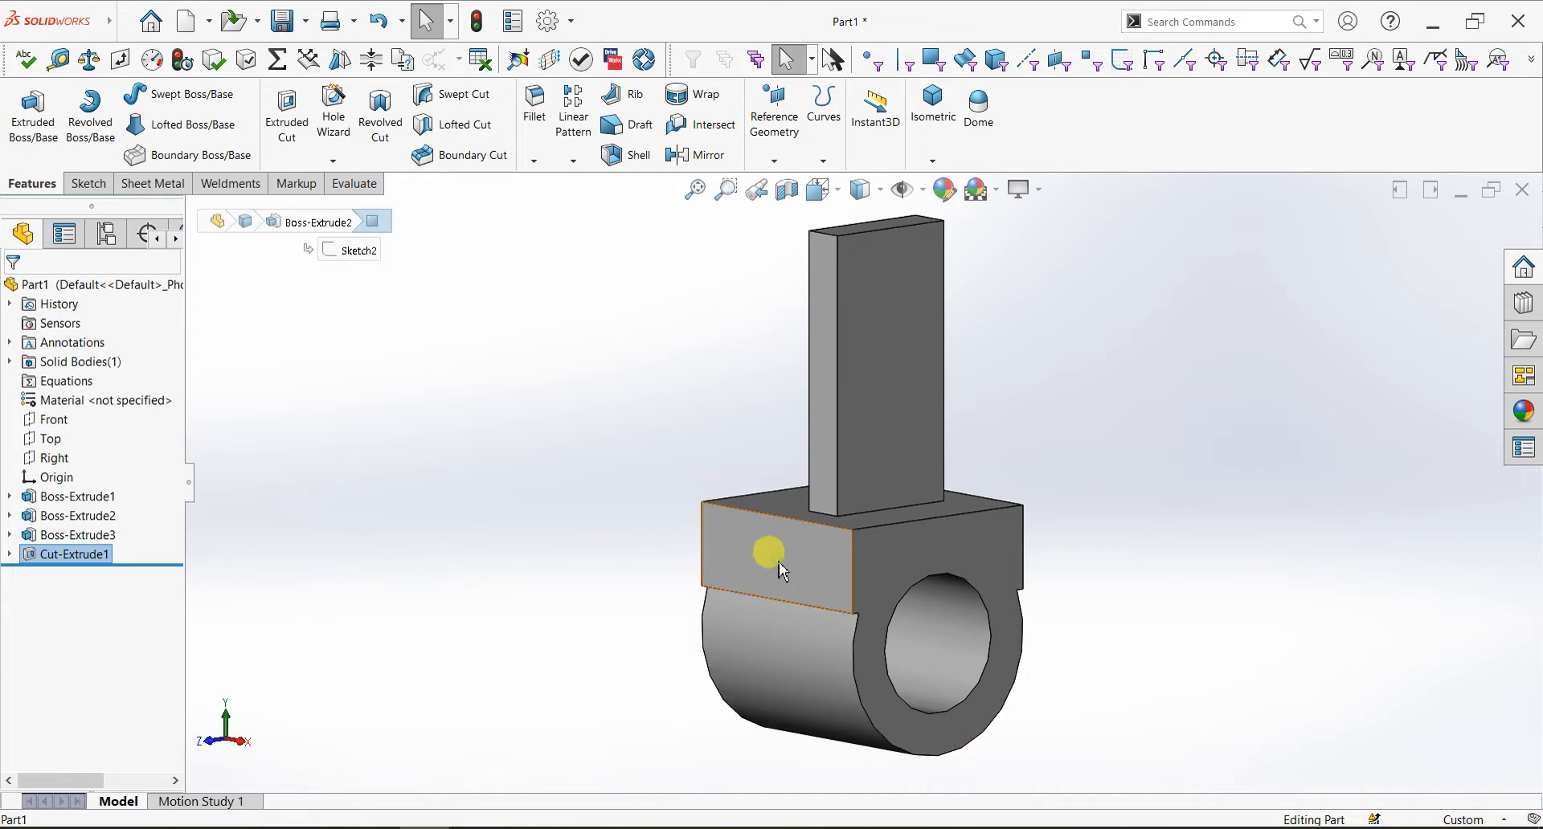
key("ctrl+8")
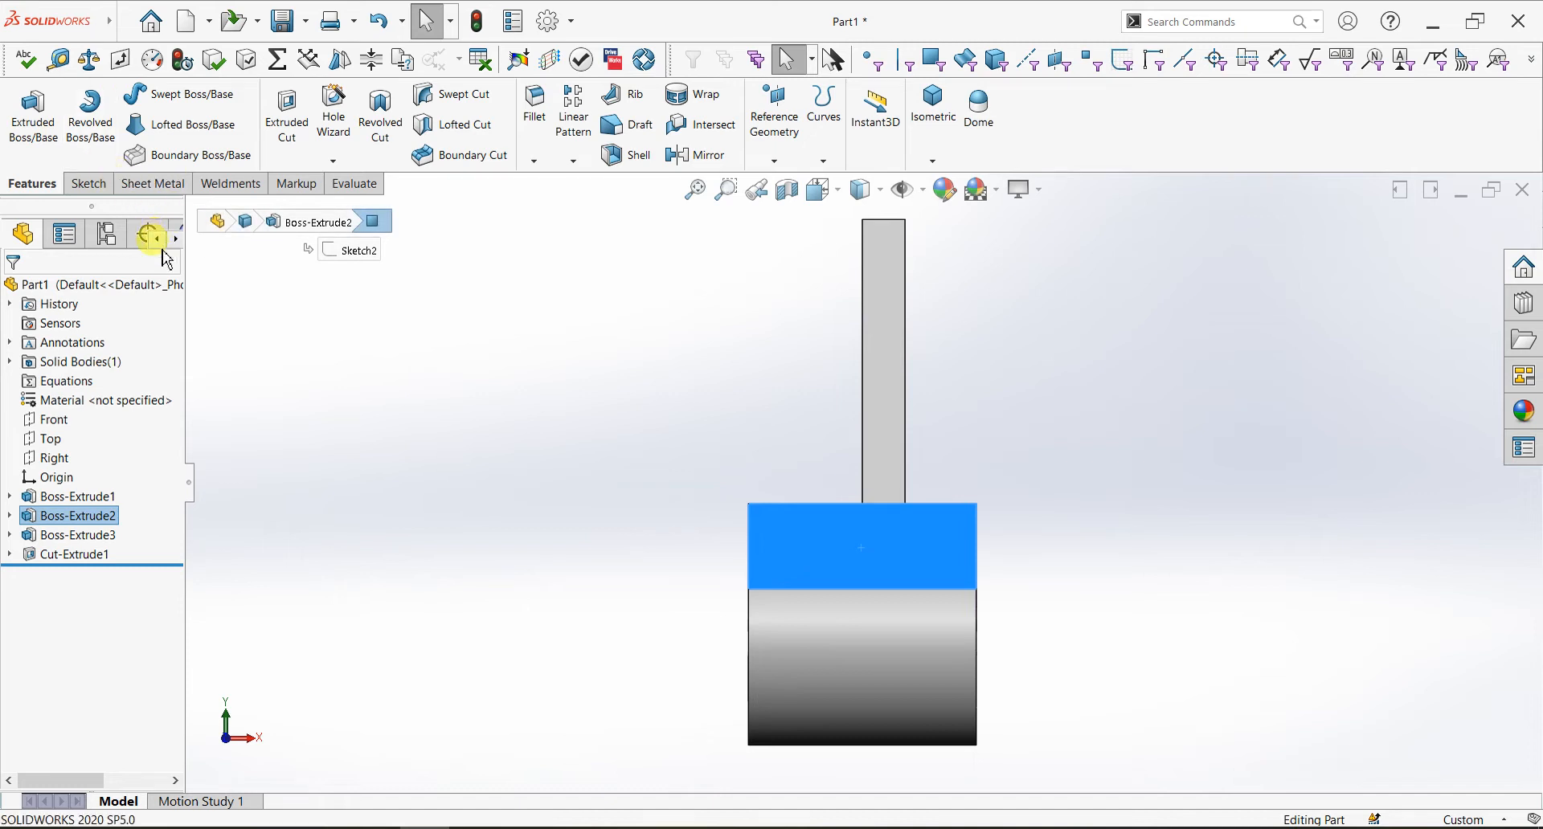
left_click(94, 190)
left_click(24, 105)
Sketch a corner rectangle about 45 mm wide, from below the cylinder up into the base block's side face
left_click(123, 124)
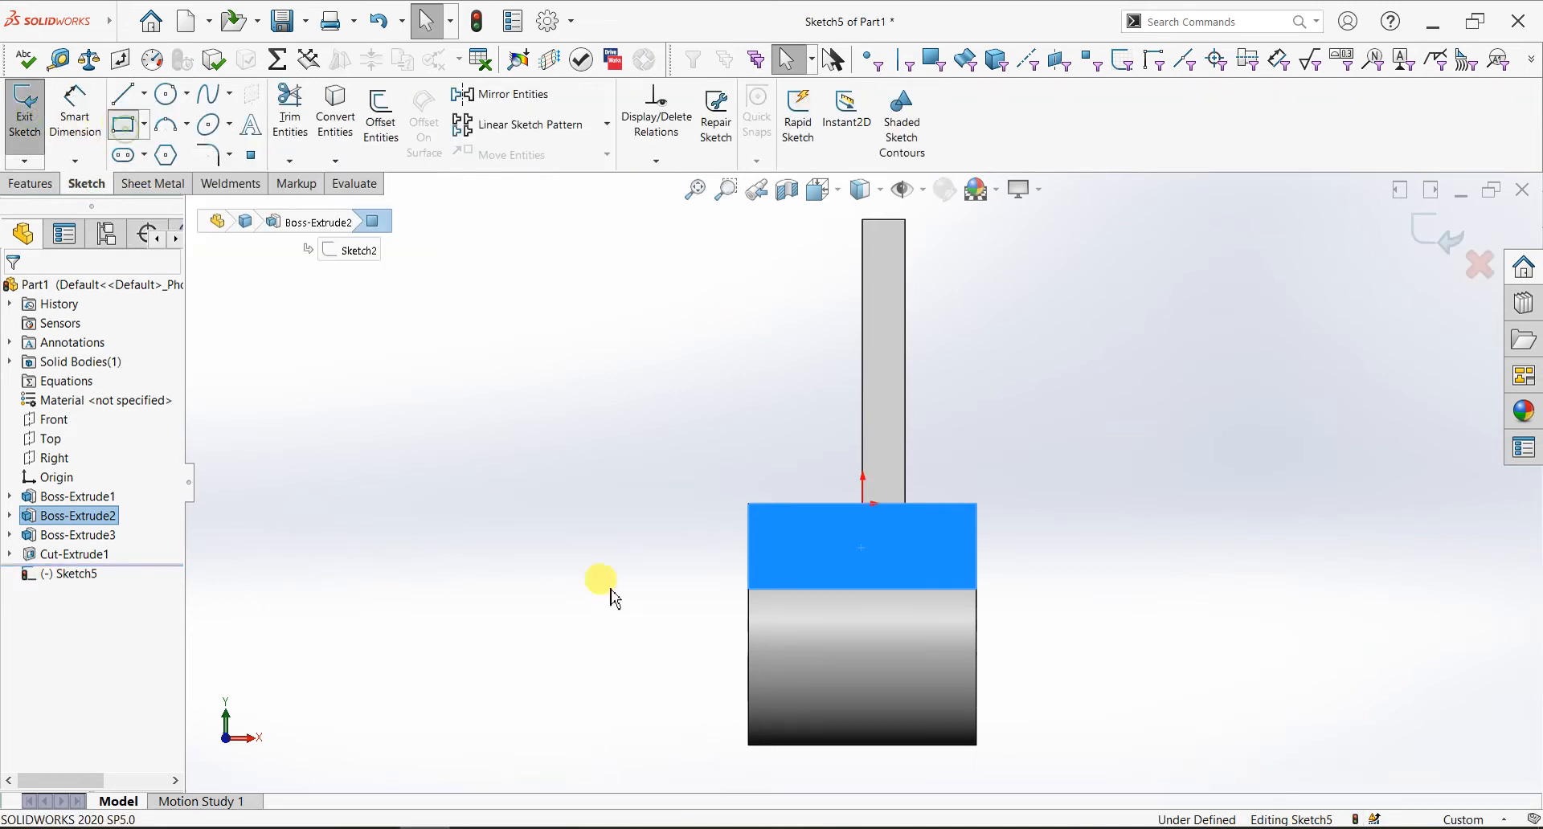
left_click_drag(799, 769, 930, 562)
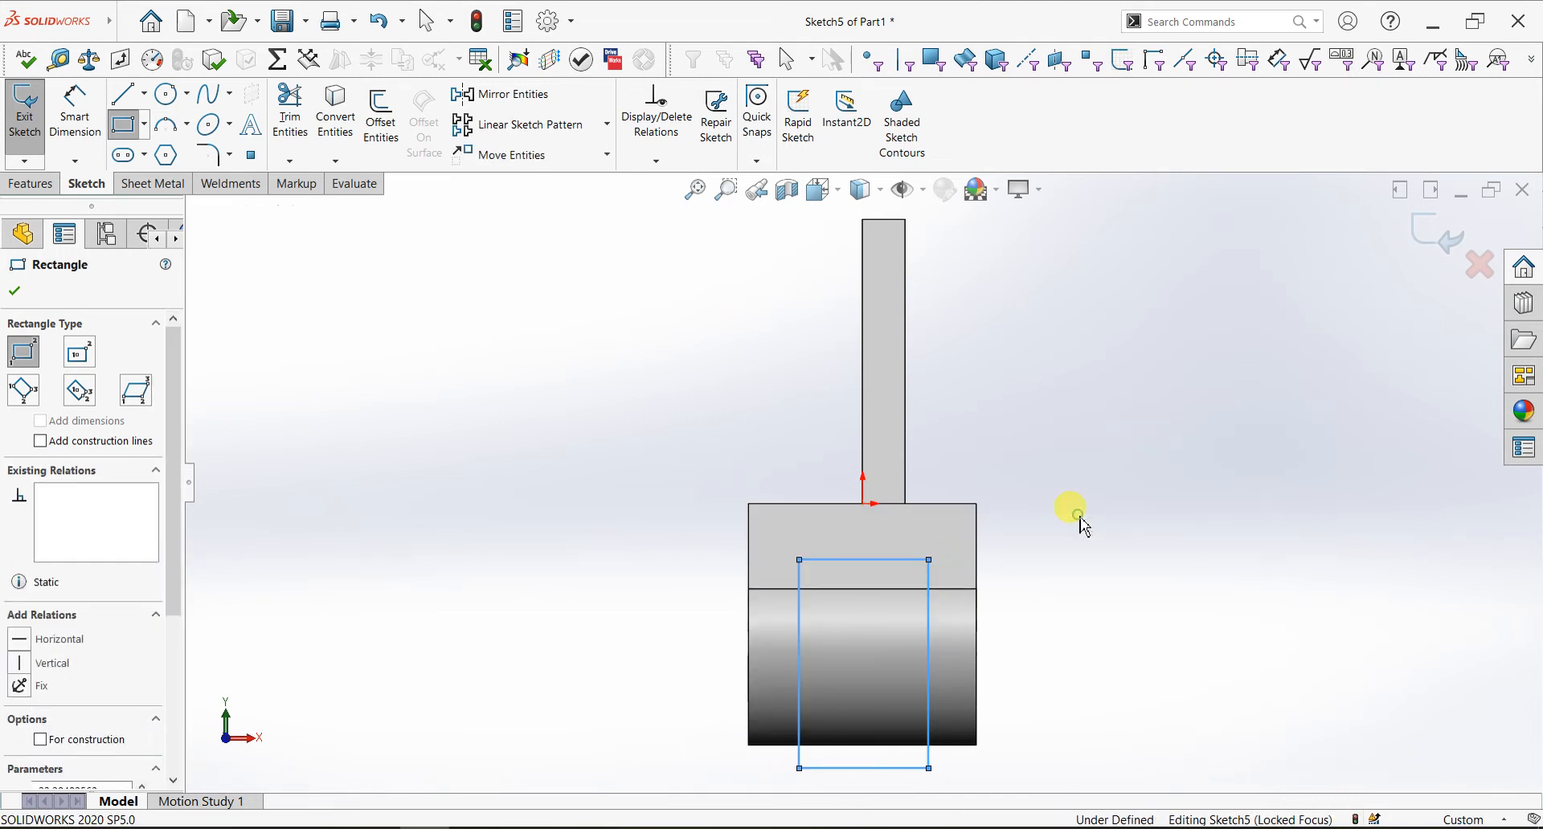
key("Escape")
key("Escape")
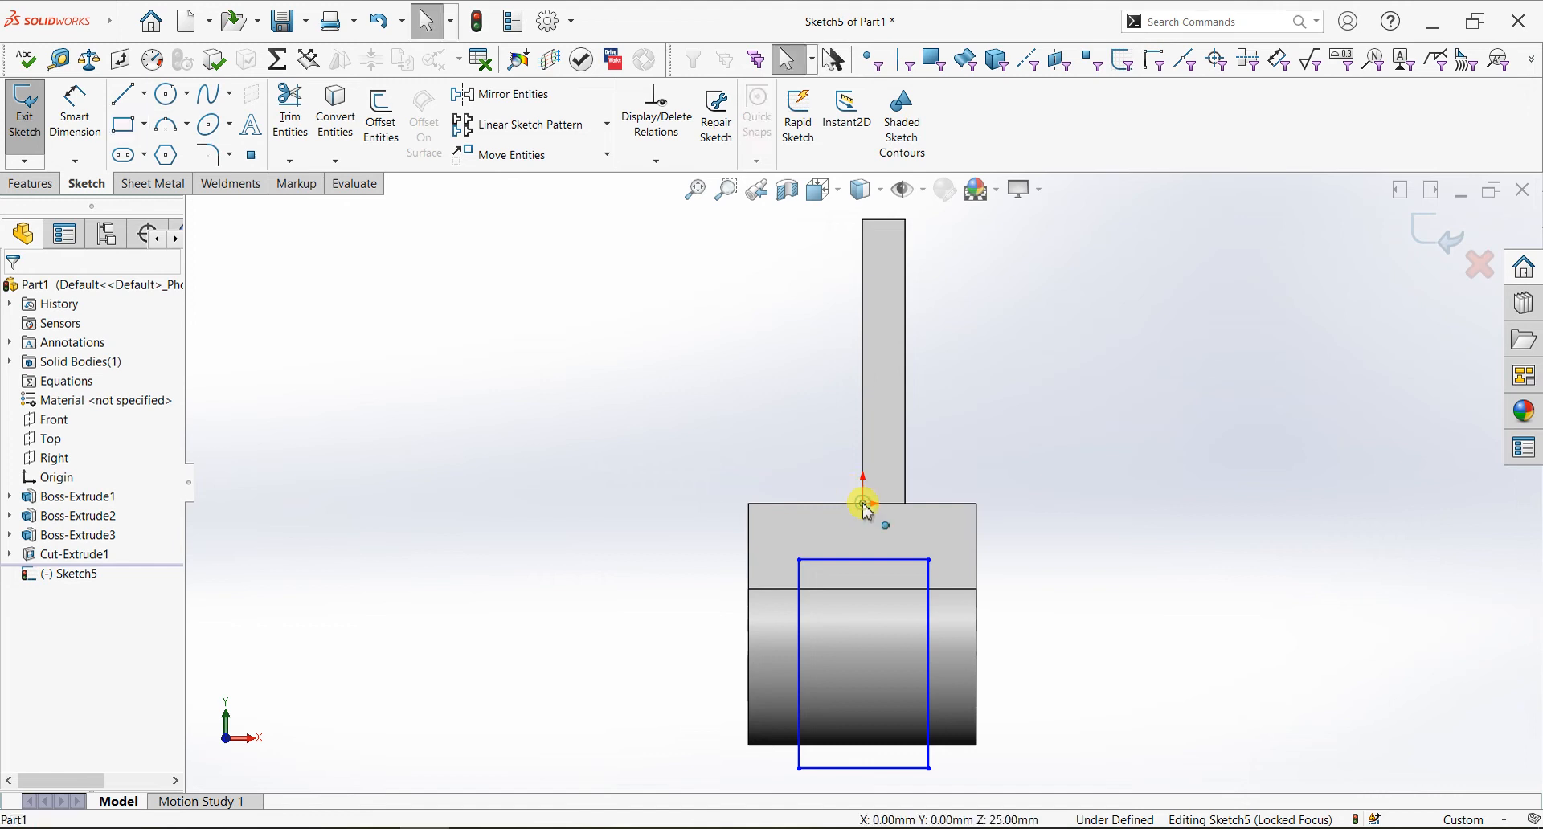
Align the midpoint of the rectangle's top edge with the origin using a vertical relation
left_click(863, 560)
left_click(863, 559)
left_click(863, 504, "ctrl")
left_click(937, 489)
left_click(15, 291)
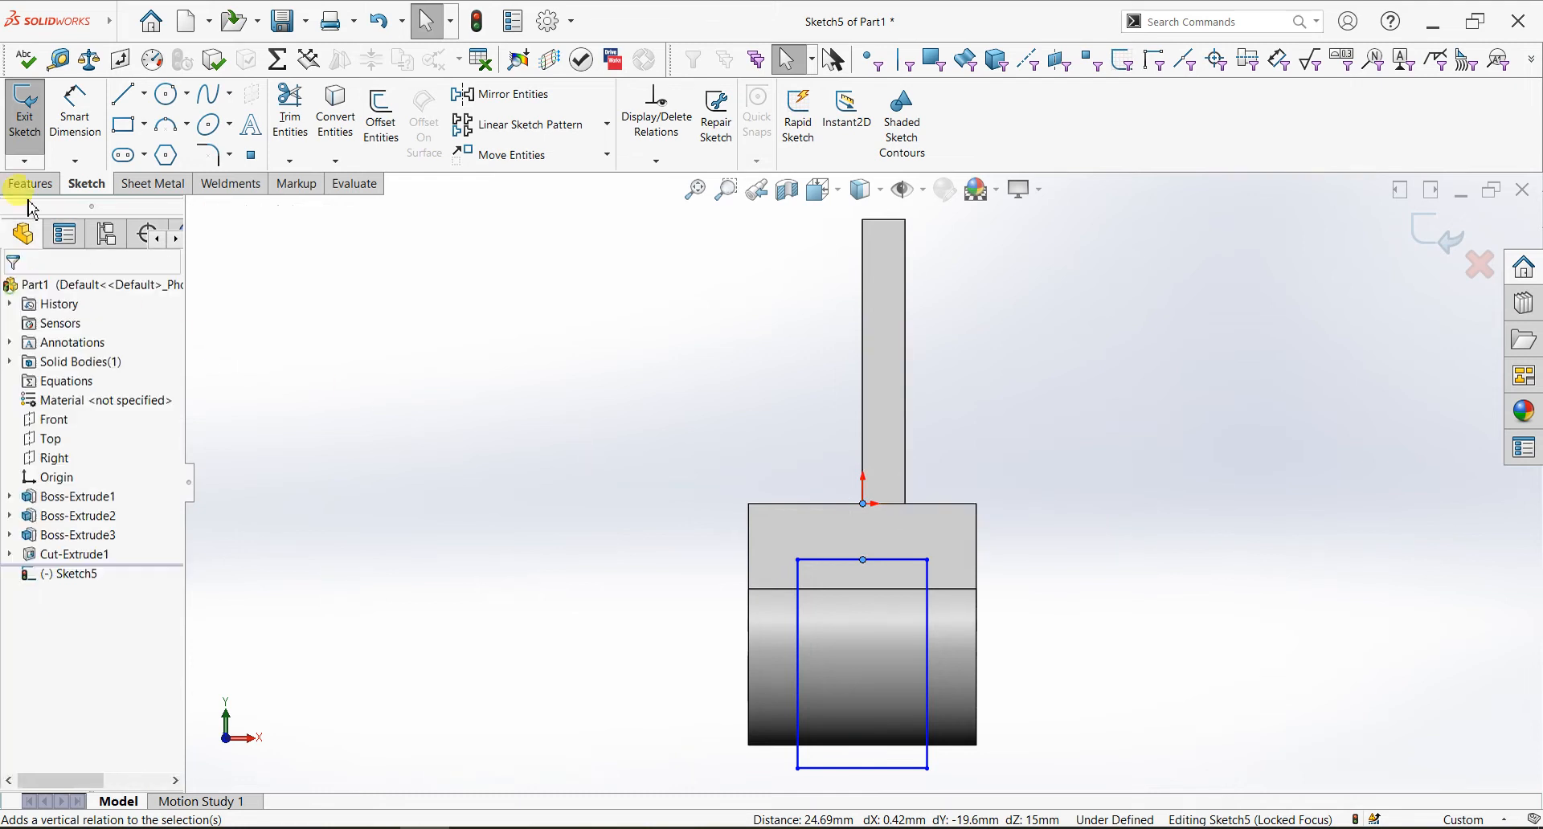
Dimension the rectangle's width to 45 mm
left_click(73, 129)
left_click(893, 560)
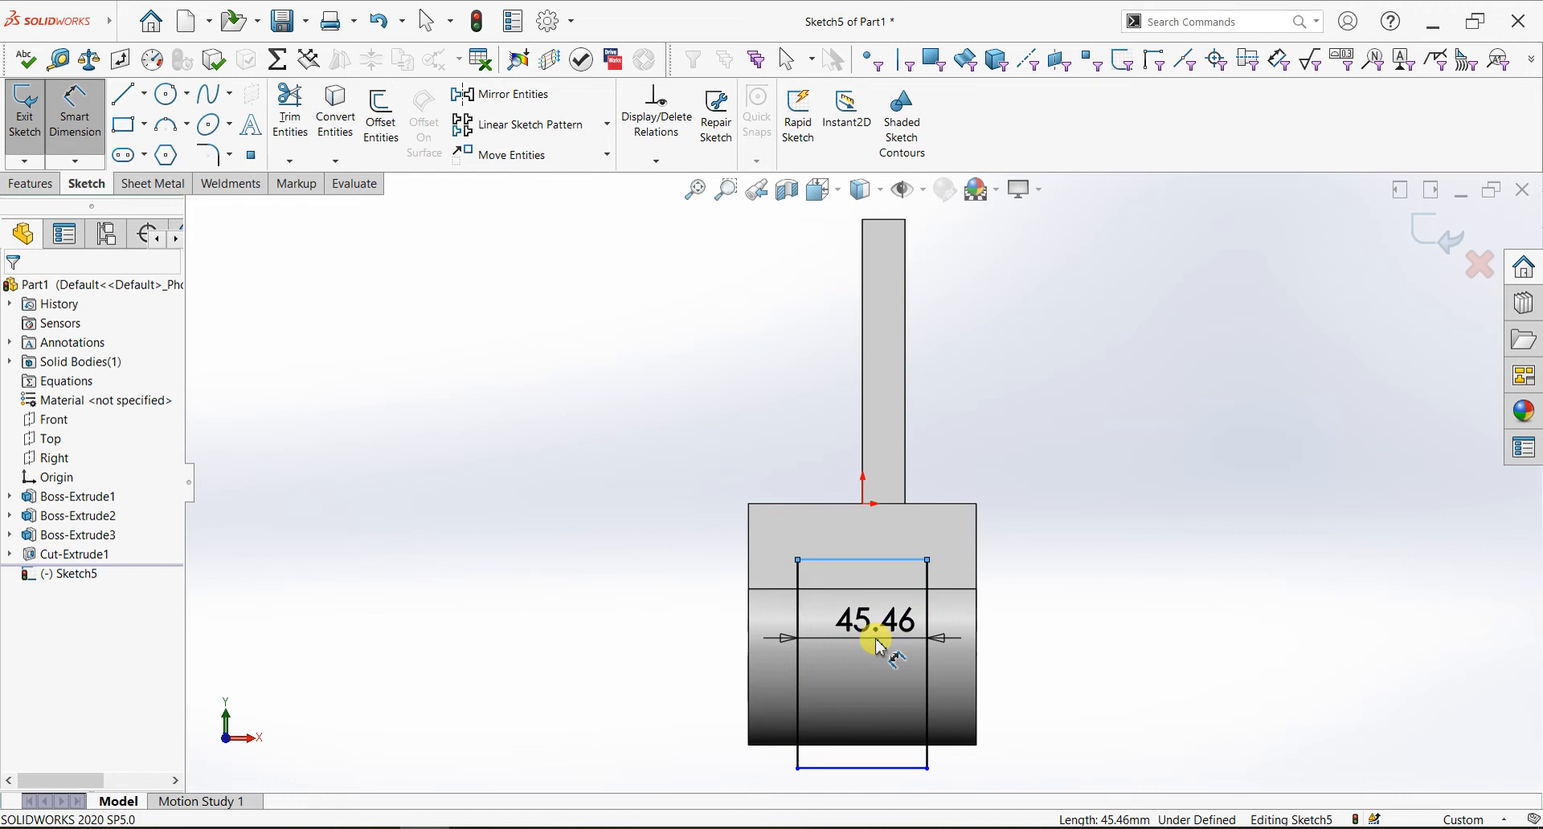
left_click(878, 643)
type("45")
key("Return")
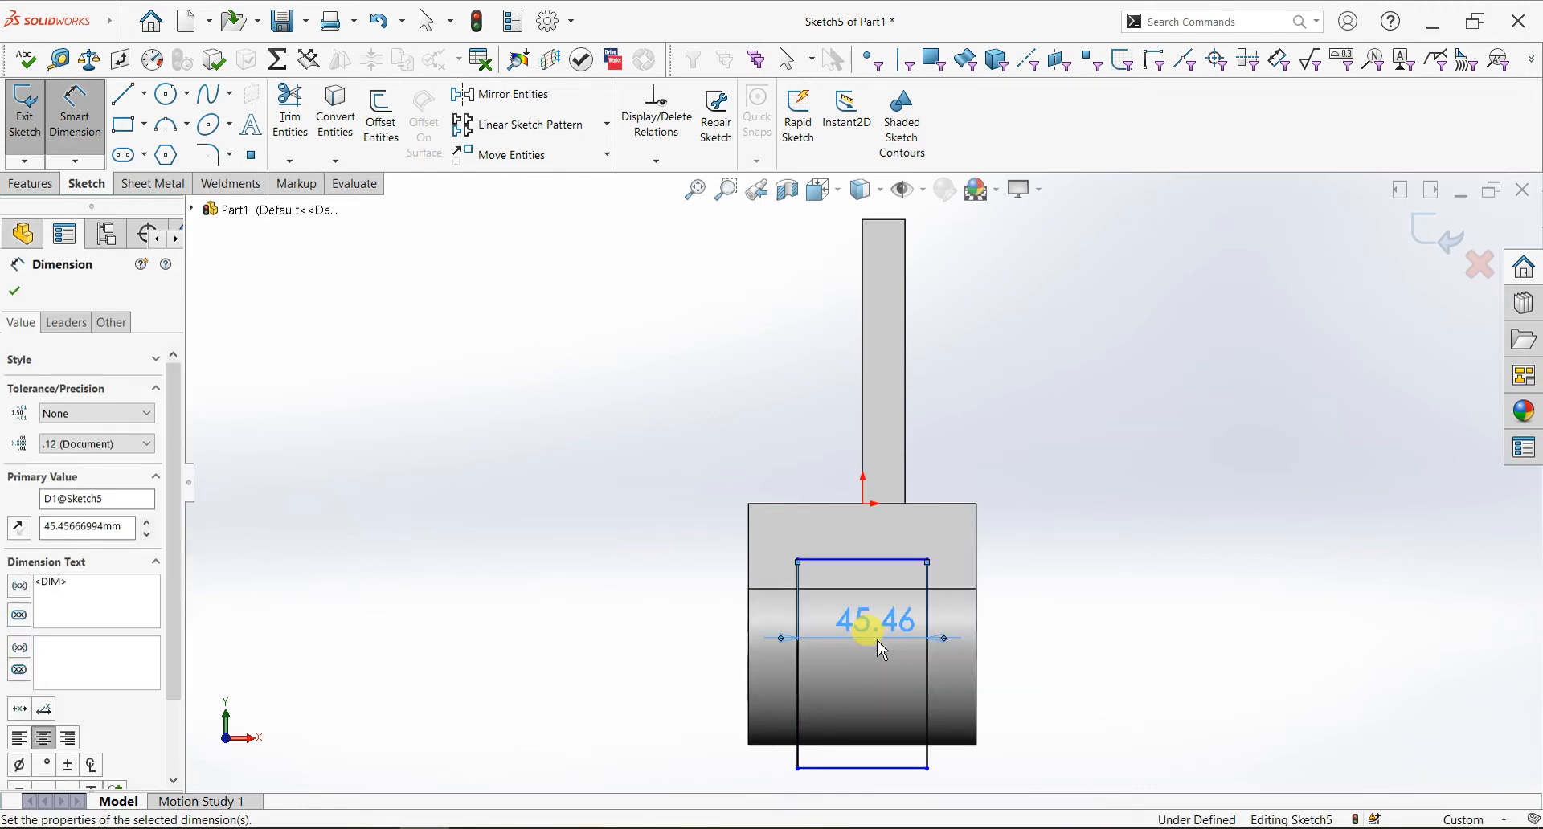
key("Escape")
key("Escape")
Cut the rectangle through the base and cylinder with the Through All end condition to form a central slot
middle_click_drag(1030, 558, 884, 601)
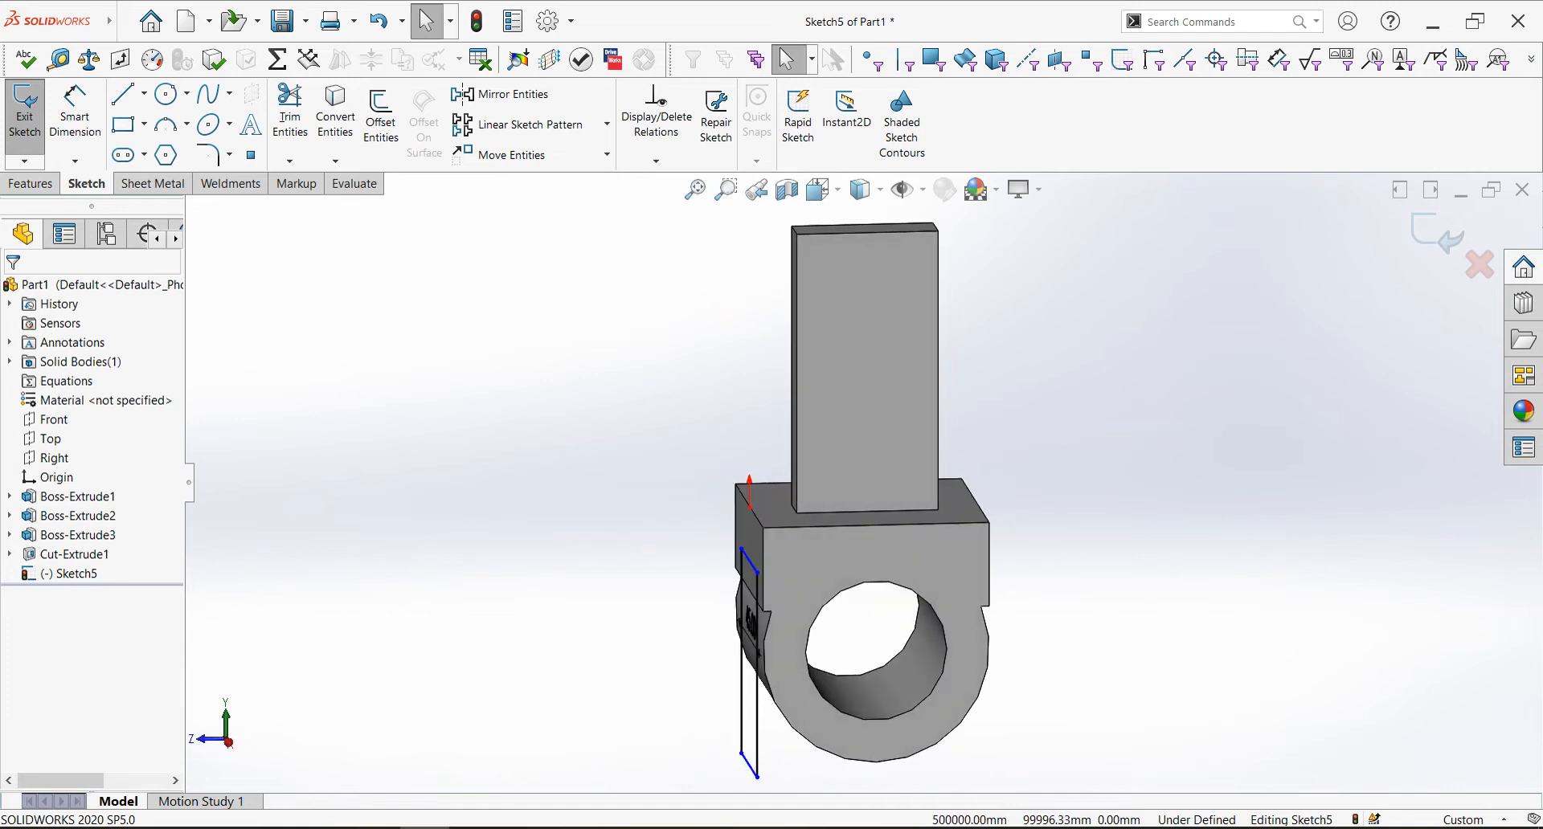
left_click(30, 183)
left_click(296, 143)
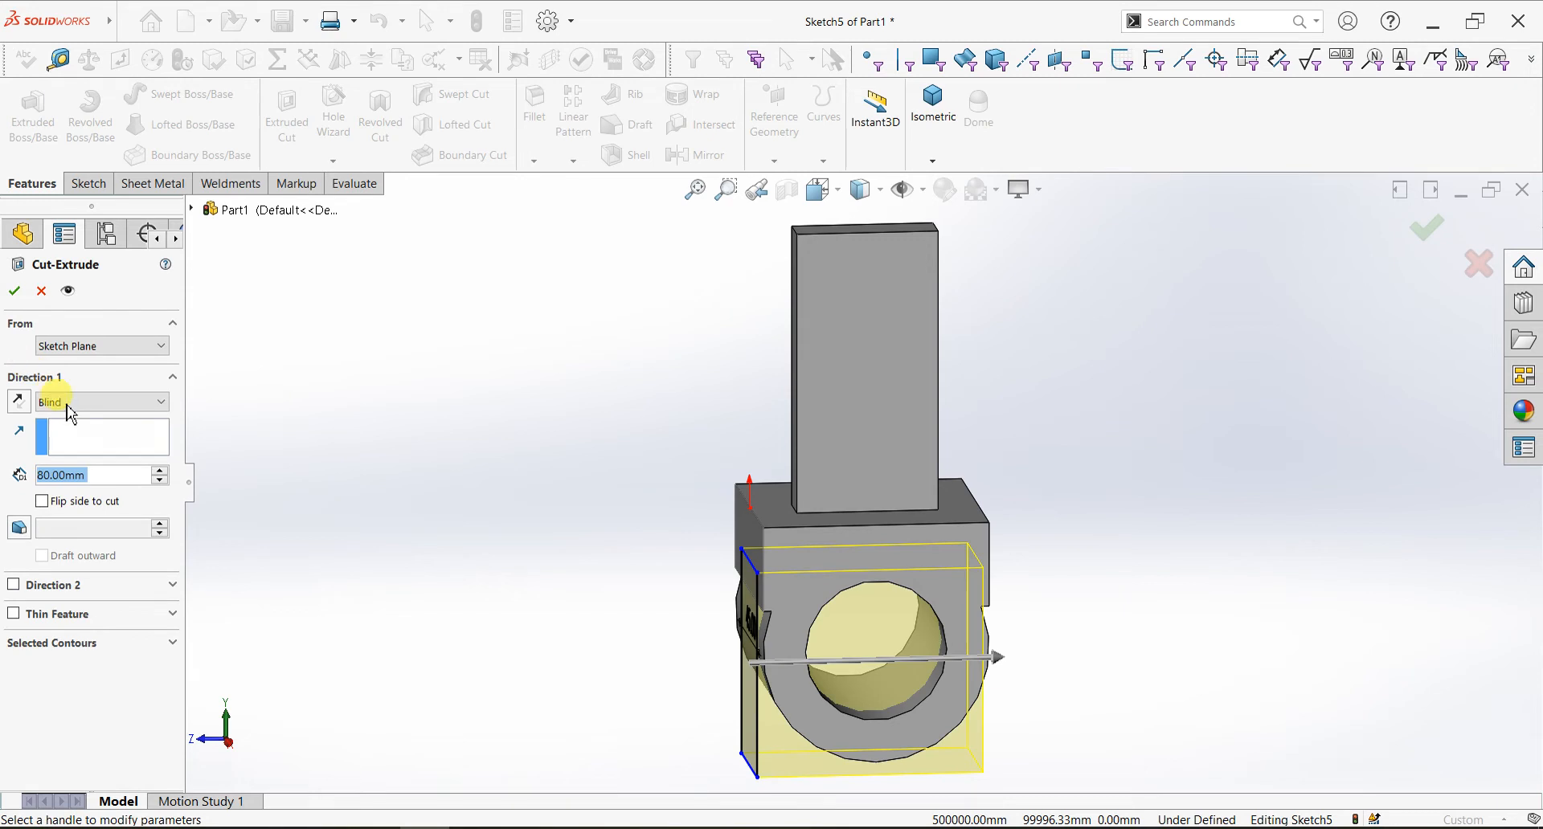
left_click(69, 404)
left_click(74, 431)
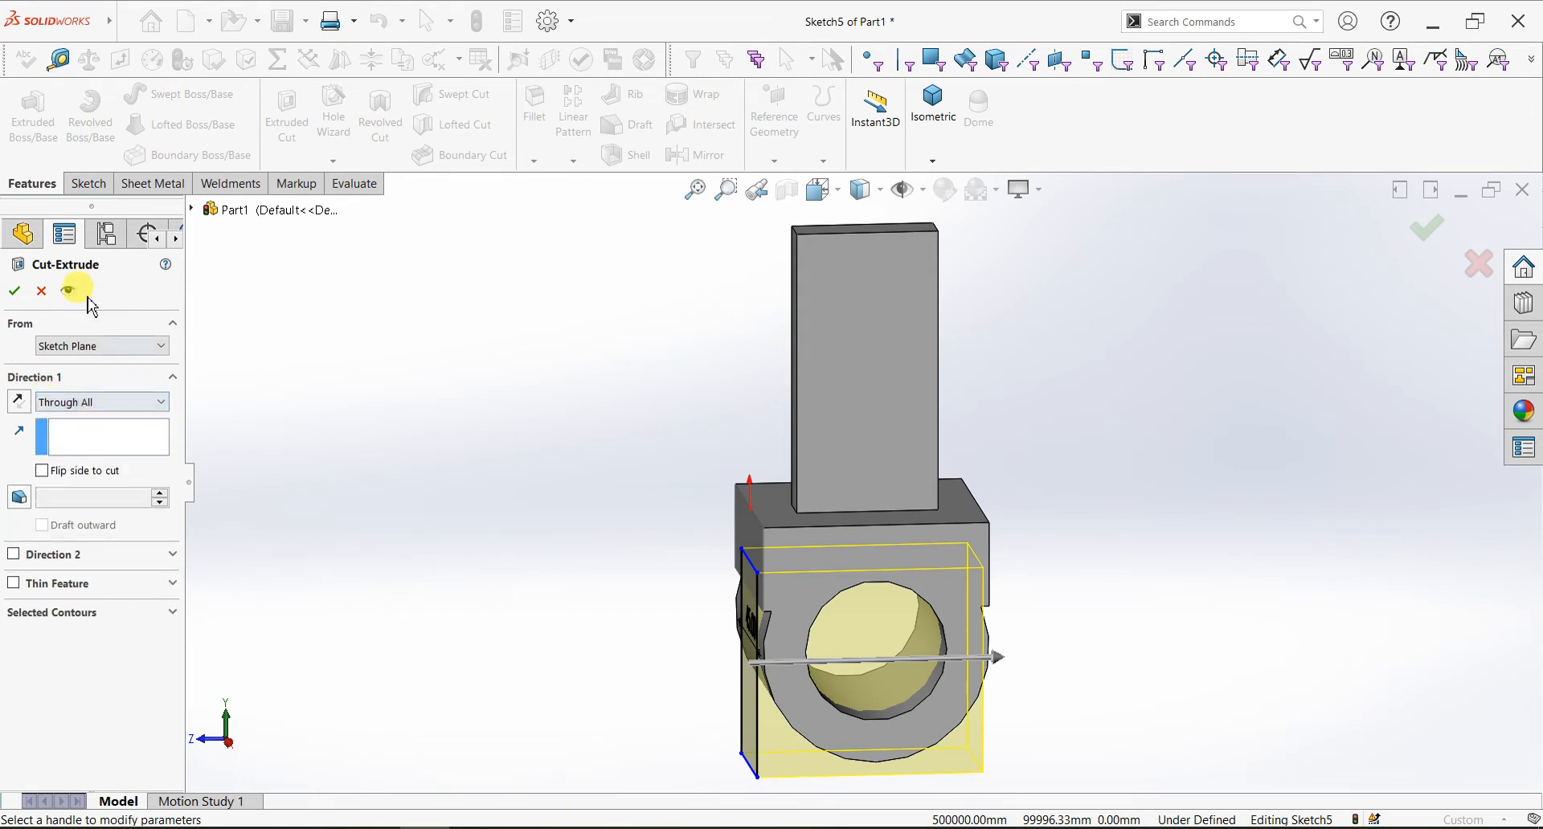
left_click(14, 291)
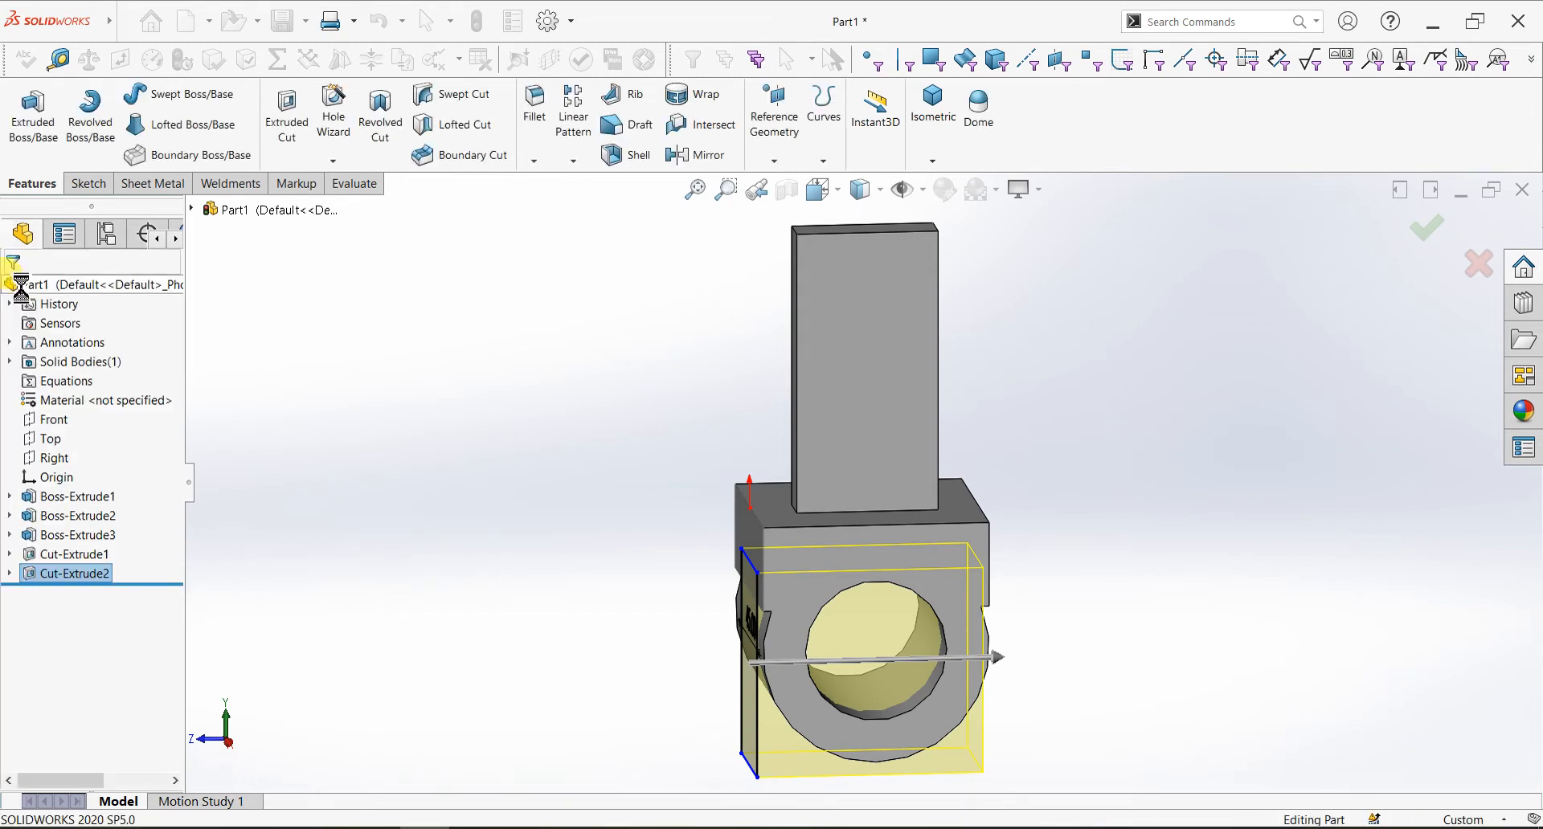
Raise the document's shaded and wireframe image quality close to High, enabling Optimize edge length and Improve curve quality at higher settings
middle_click_drag(918, 540, 1098, 558)
left_click(571, 36)
left_click(576, 50)
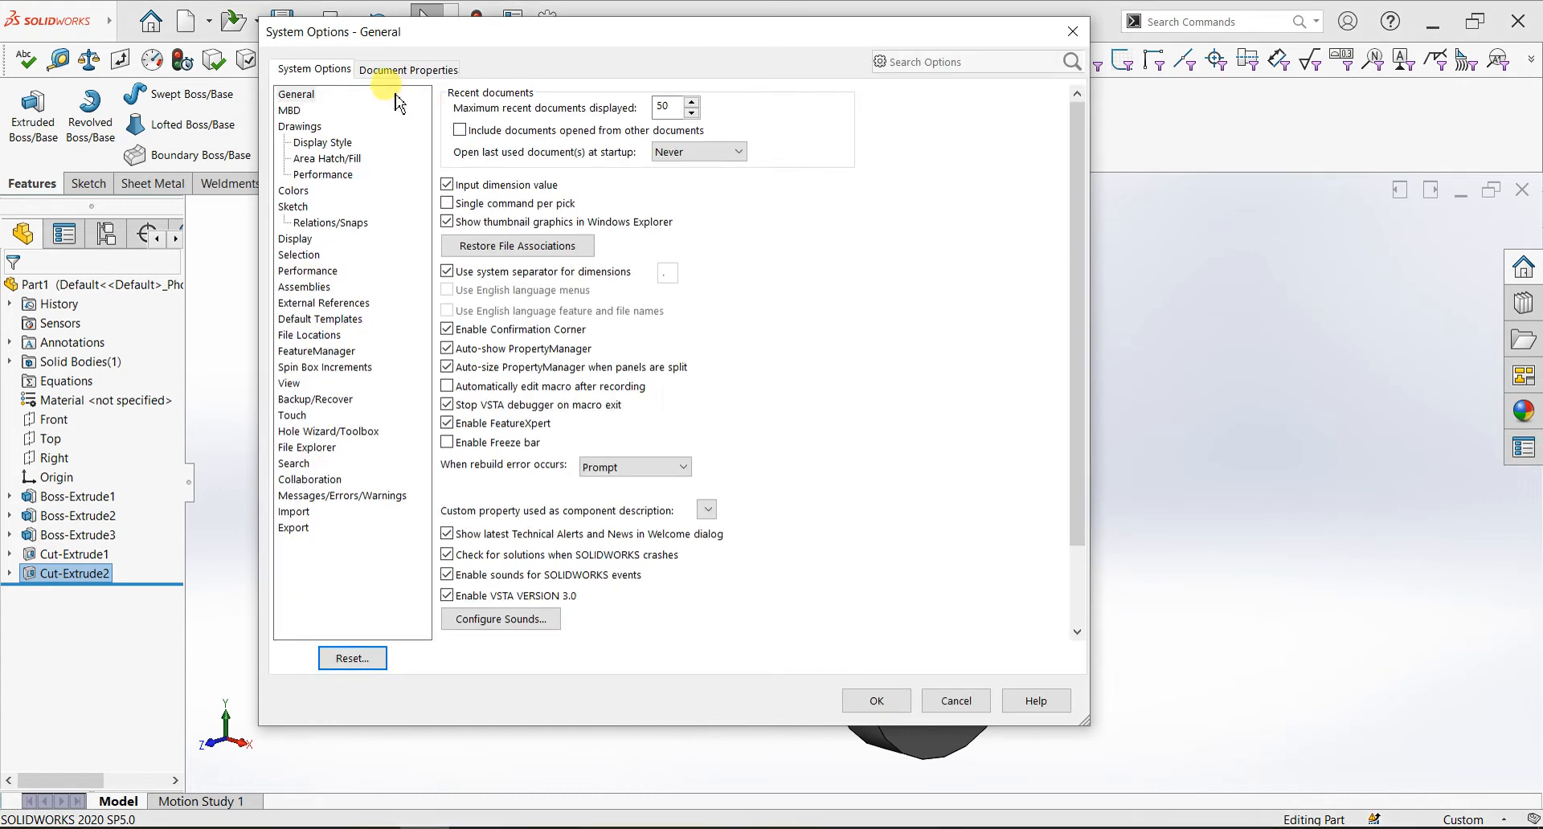
left_click(402, 70)
left_click(310, 270)
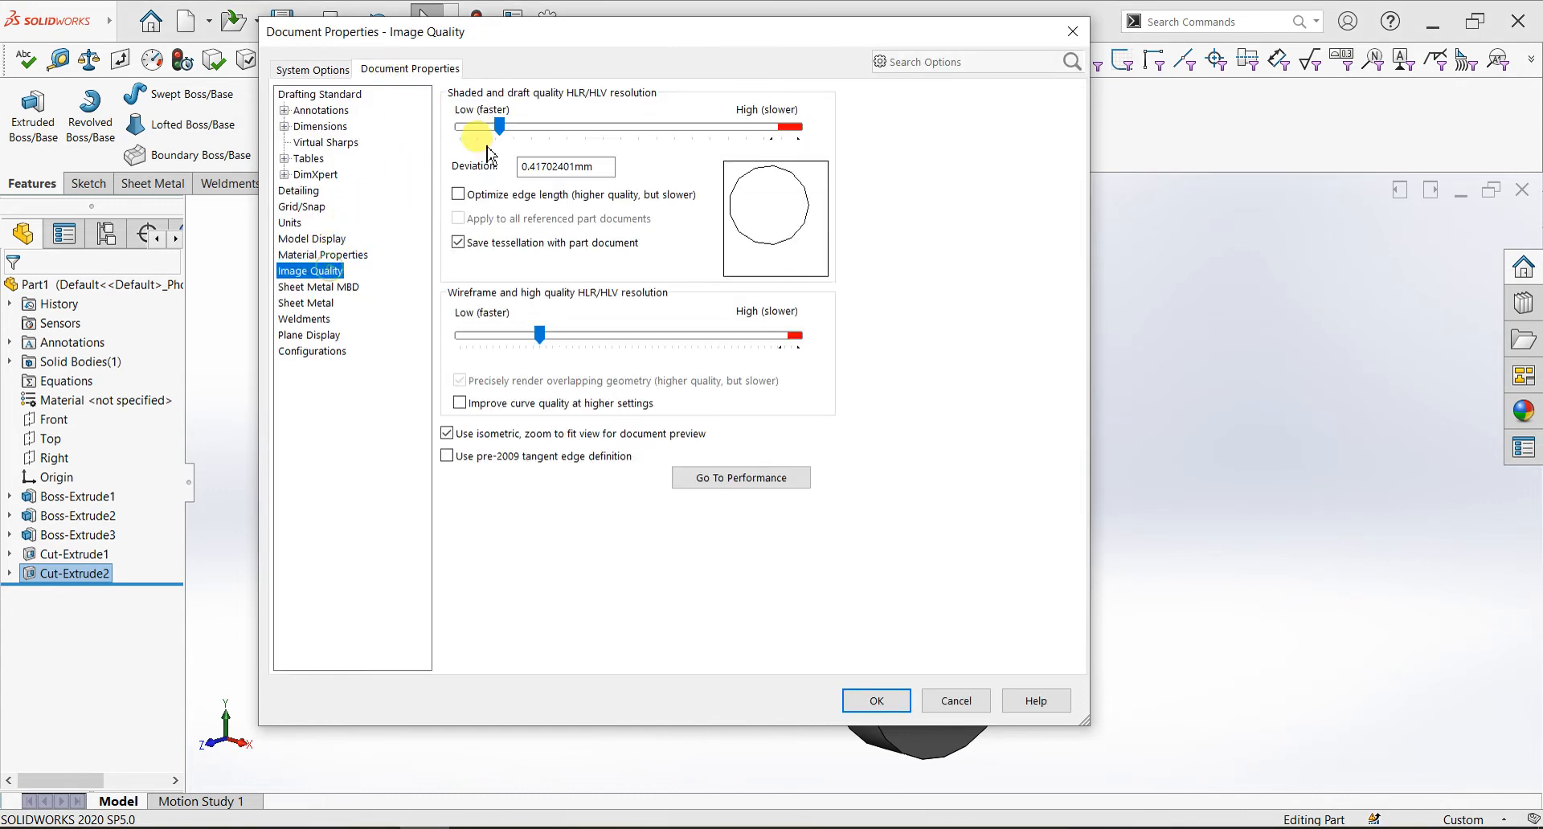
left_click_drag(499, 132, 756, 129)
left_click(458, 195)
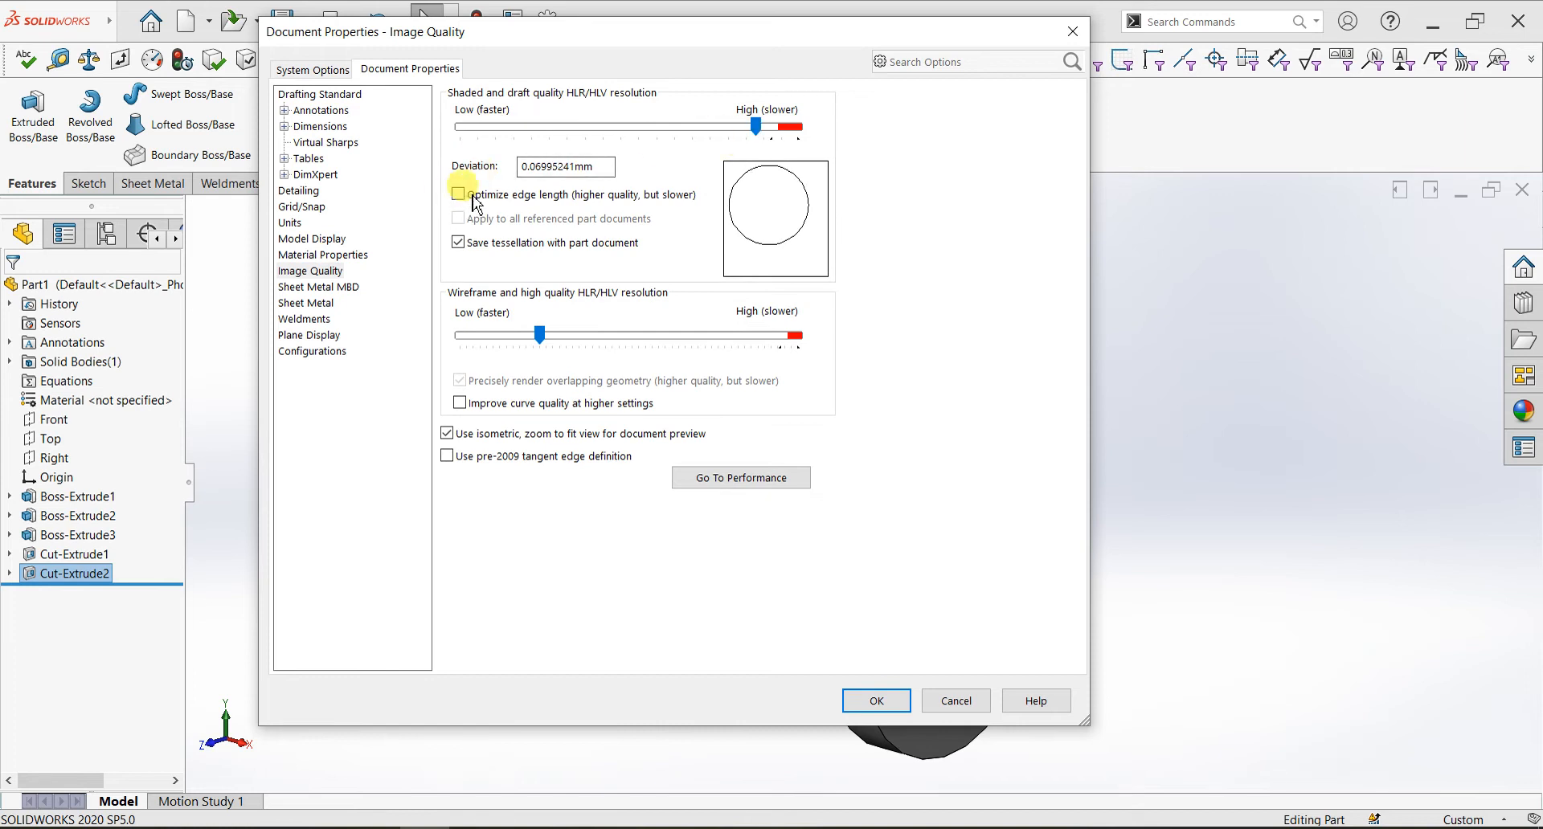
left_click(481, 403)
left_click_drag(540, 334, 758, 335)
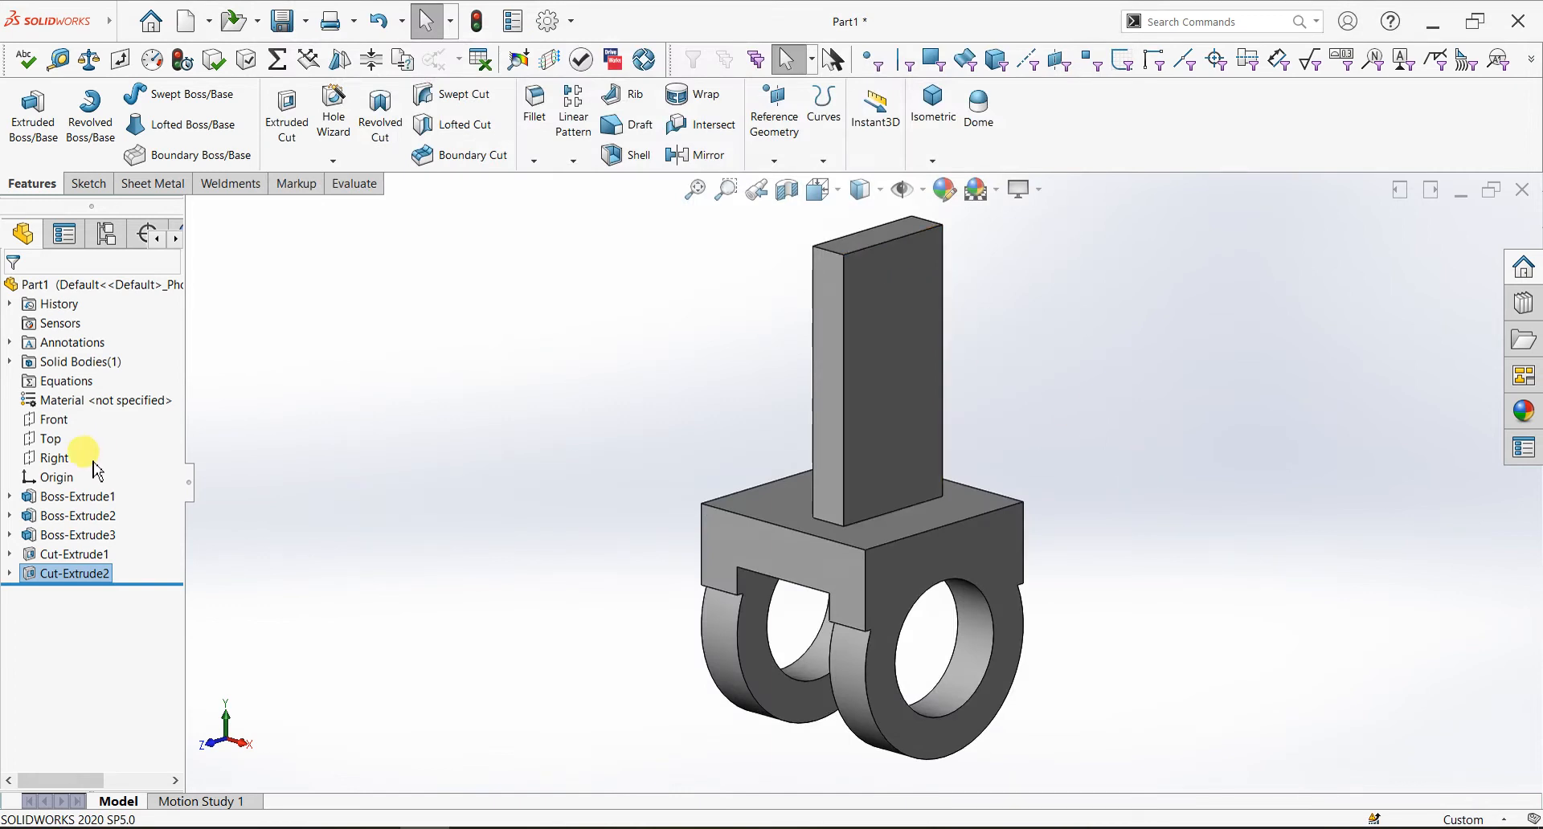
Start a new sketch on the Right plane, viewed normal to it
left_click(50, 458)
key("ctrl+8")
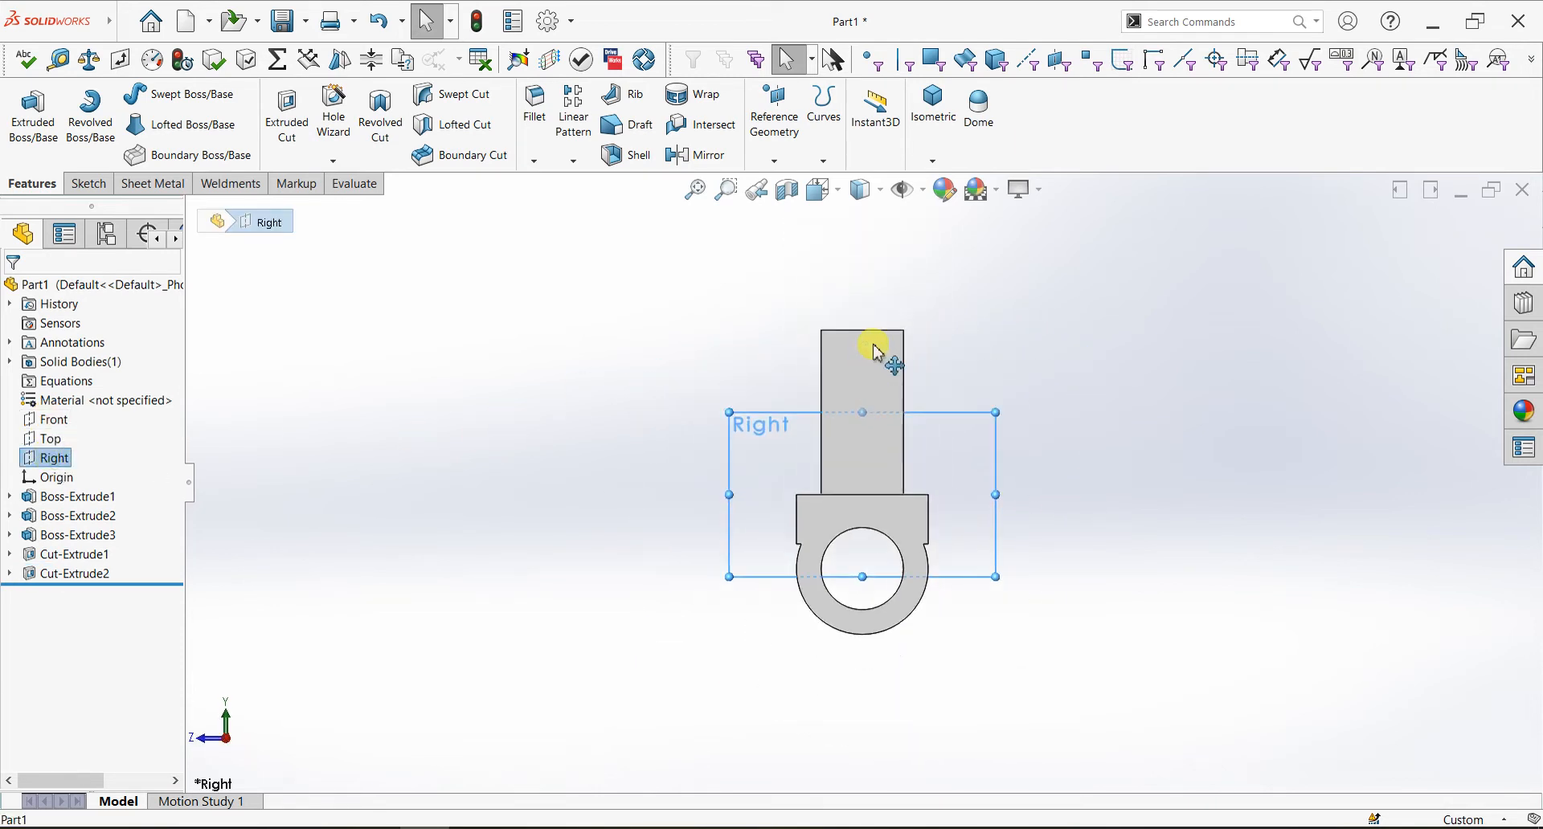
scroll(879, 354, "down", 3)
left_click(88, 184)
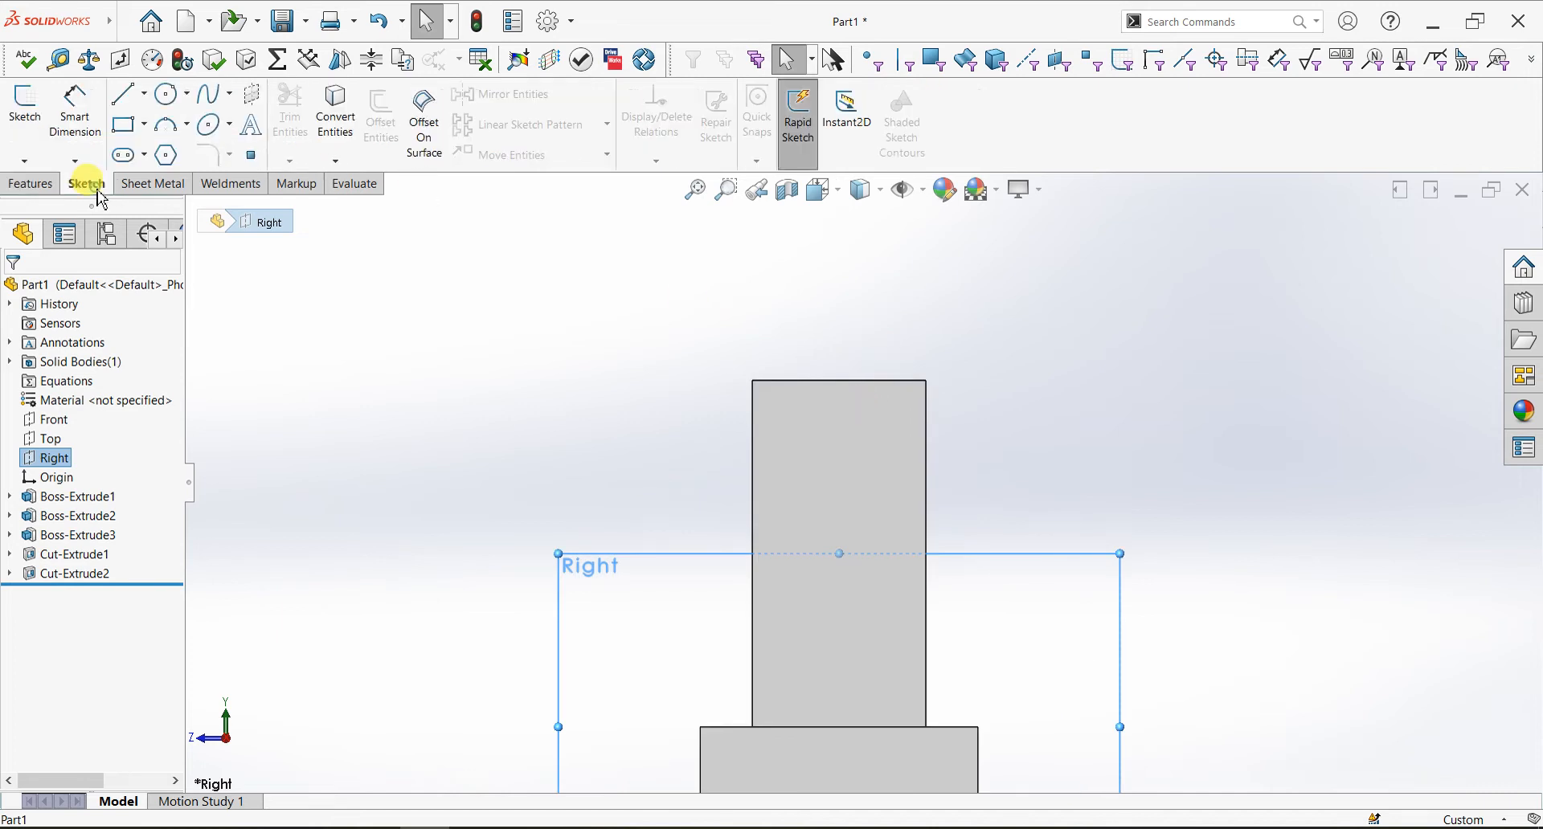
left_click(25, 105)
Sketch a 50 mm diameter circle centred on the midpoint of the upright's top edge and reaching its corner
left_click(168, 94)
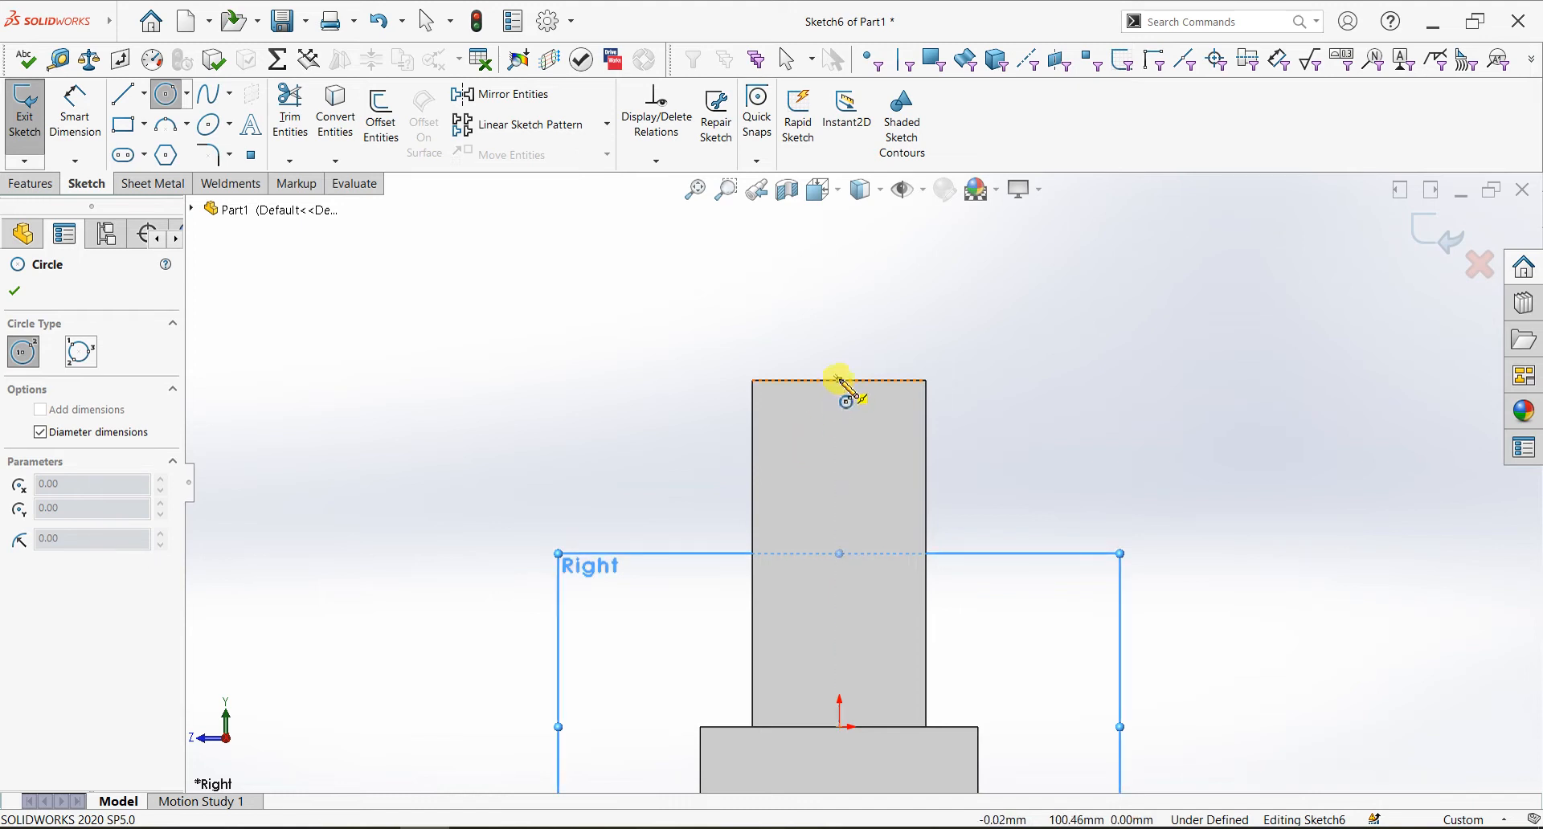
left_click(839, 381)
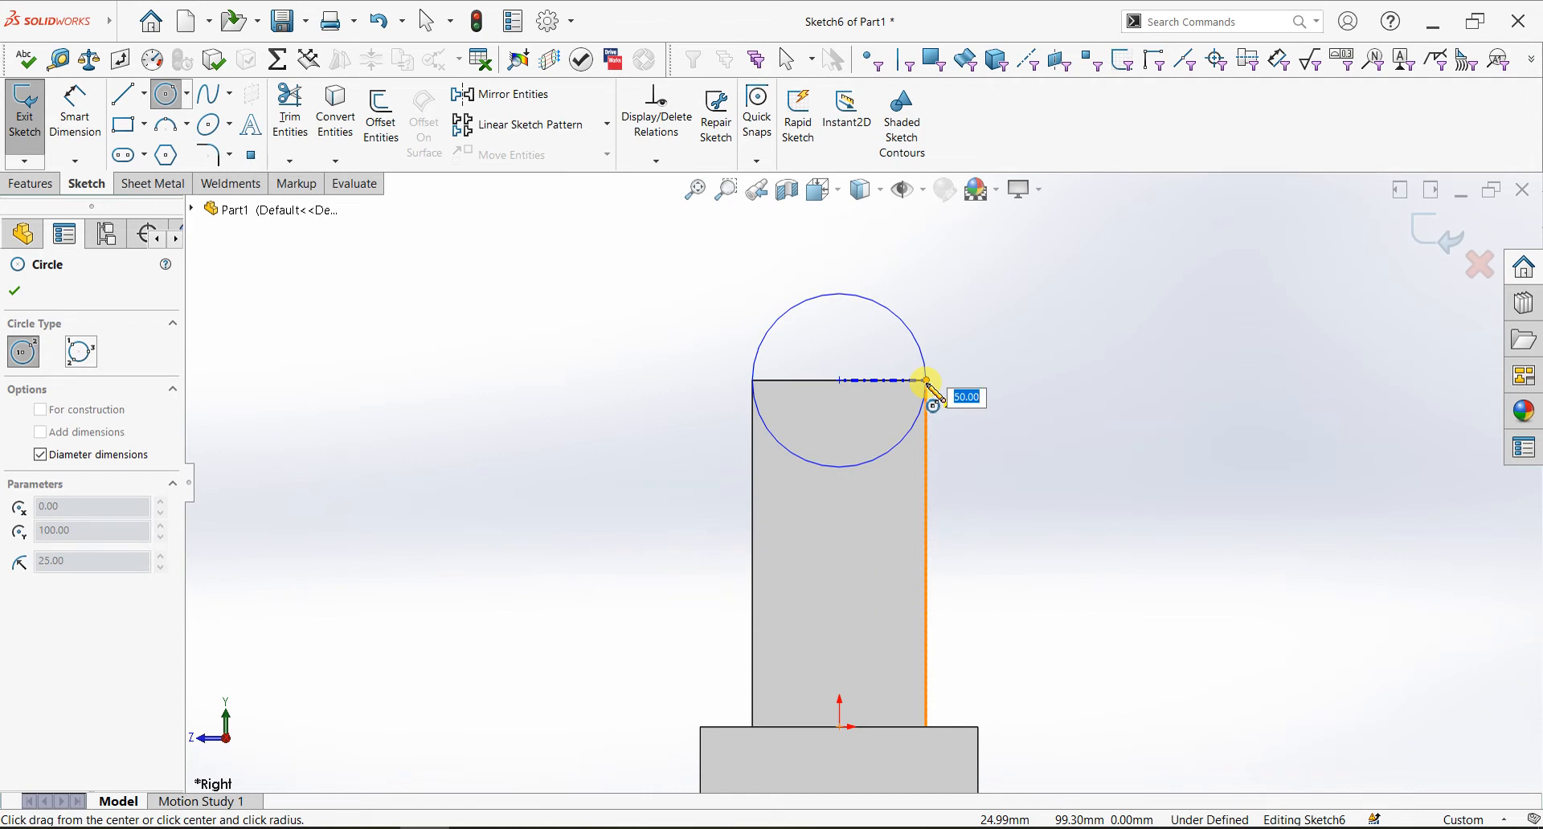
left_click(926, 381)
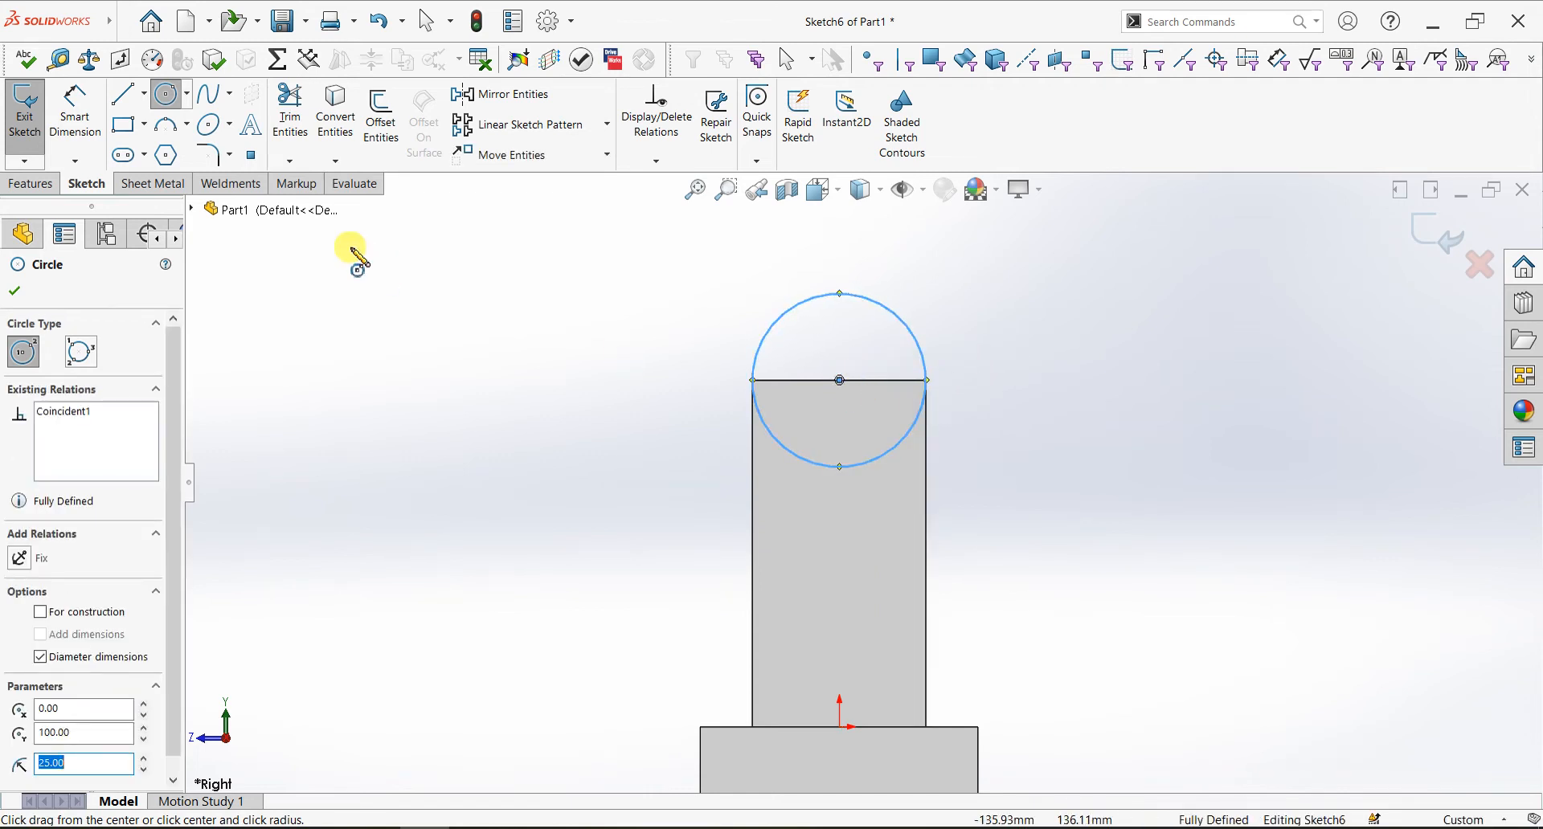
Set up a boss extrusion of the circle with the first direction reversed and a 20 mm blind second direction
left_click(29, 184)
left_click(33, 136)
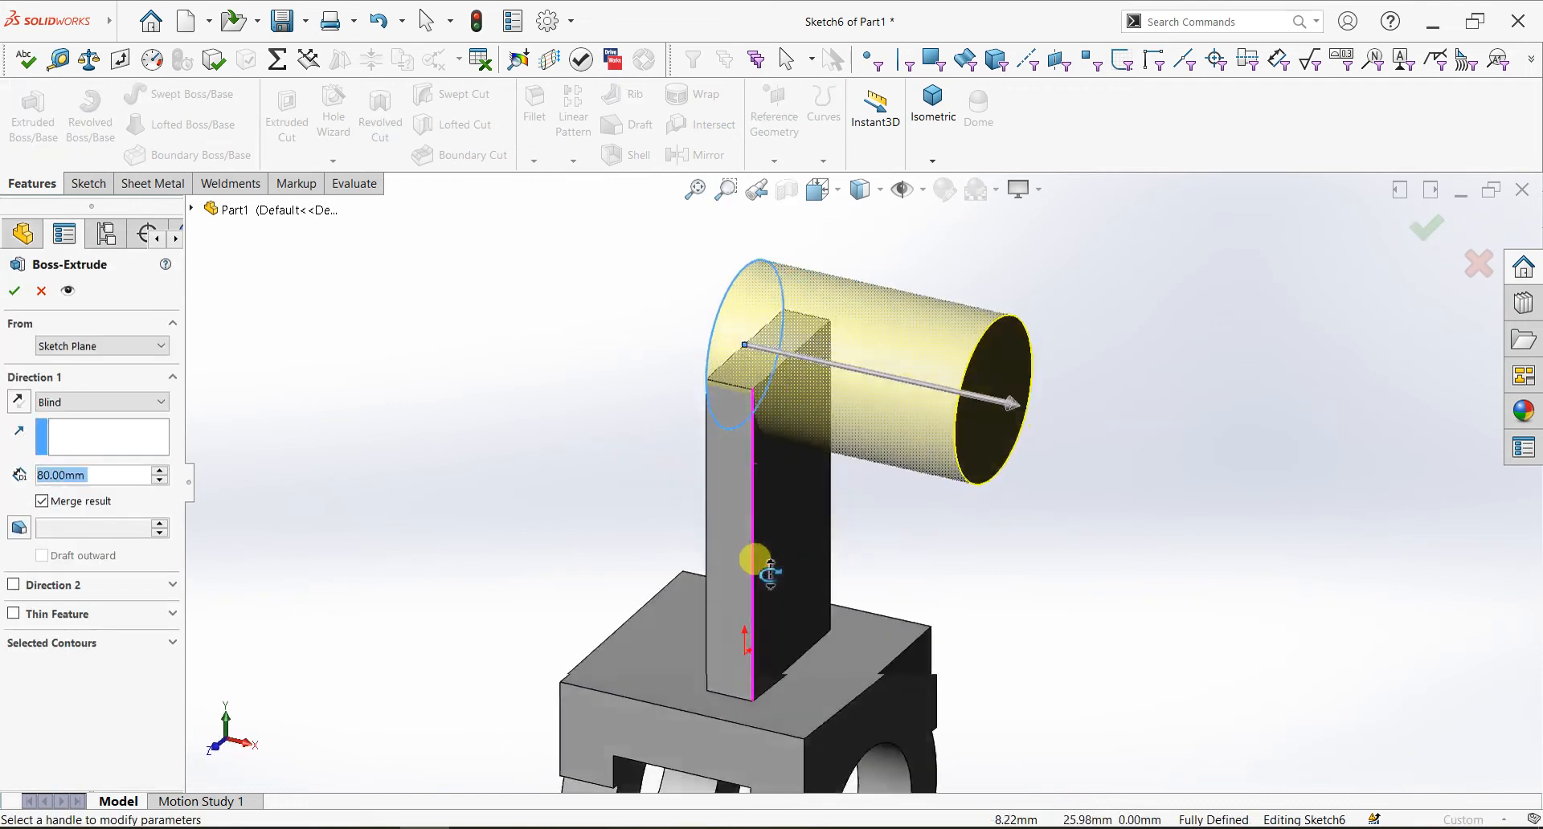
left_click(18, 401)
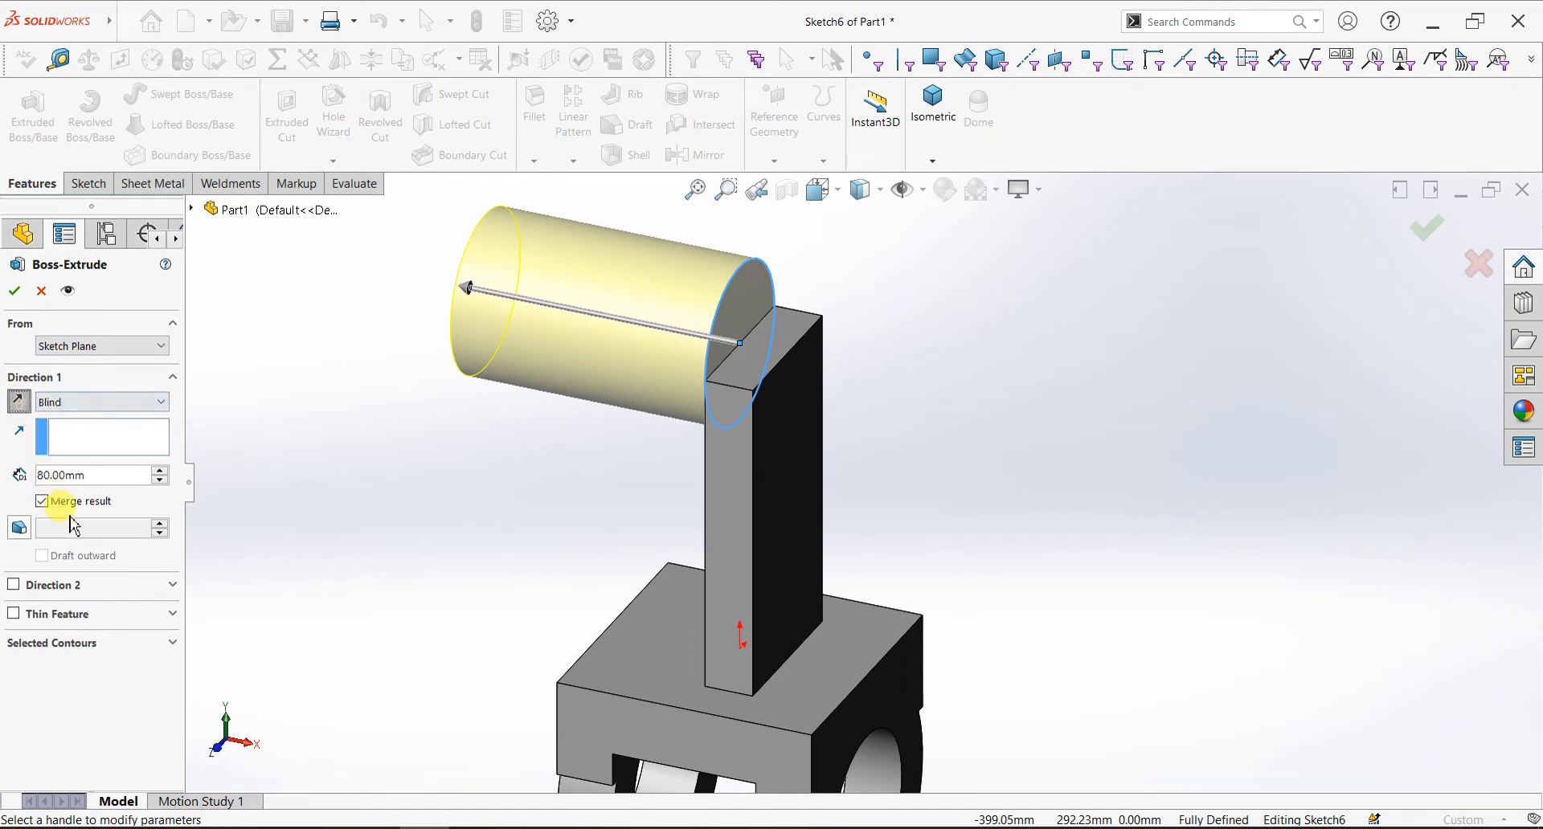
left_click(13, 584)
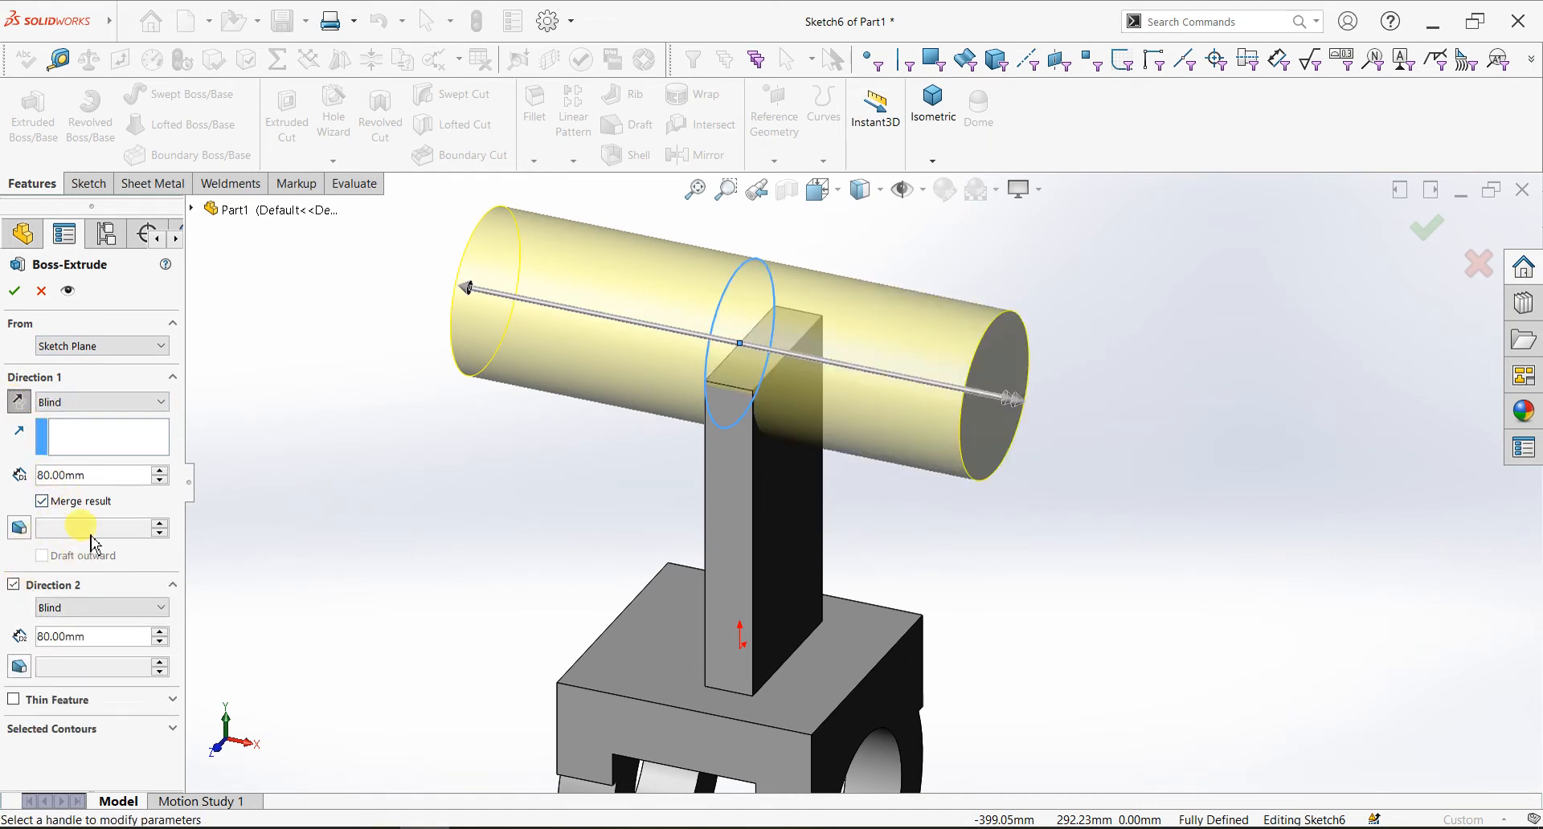
double_click(89, 637)
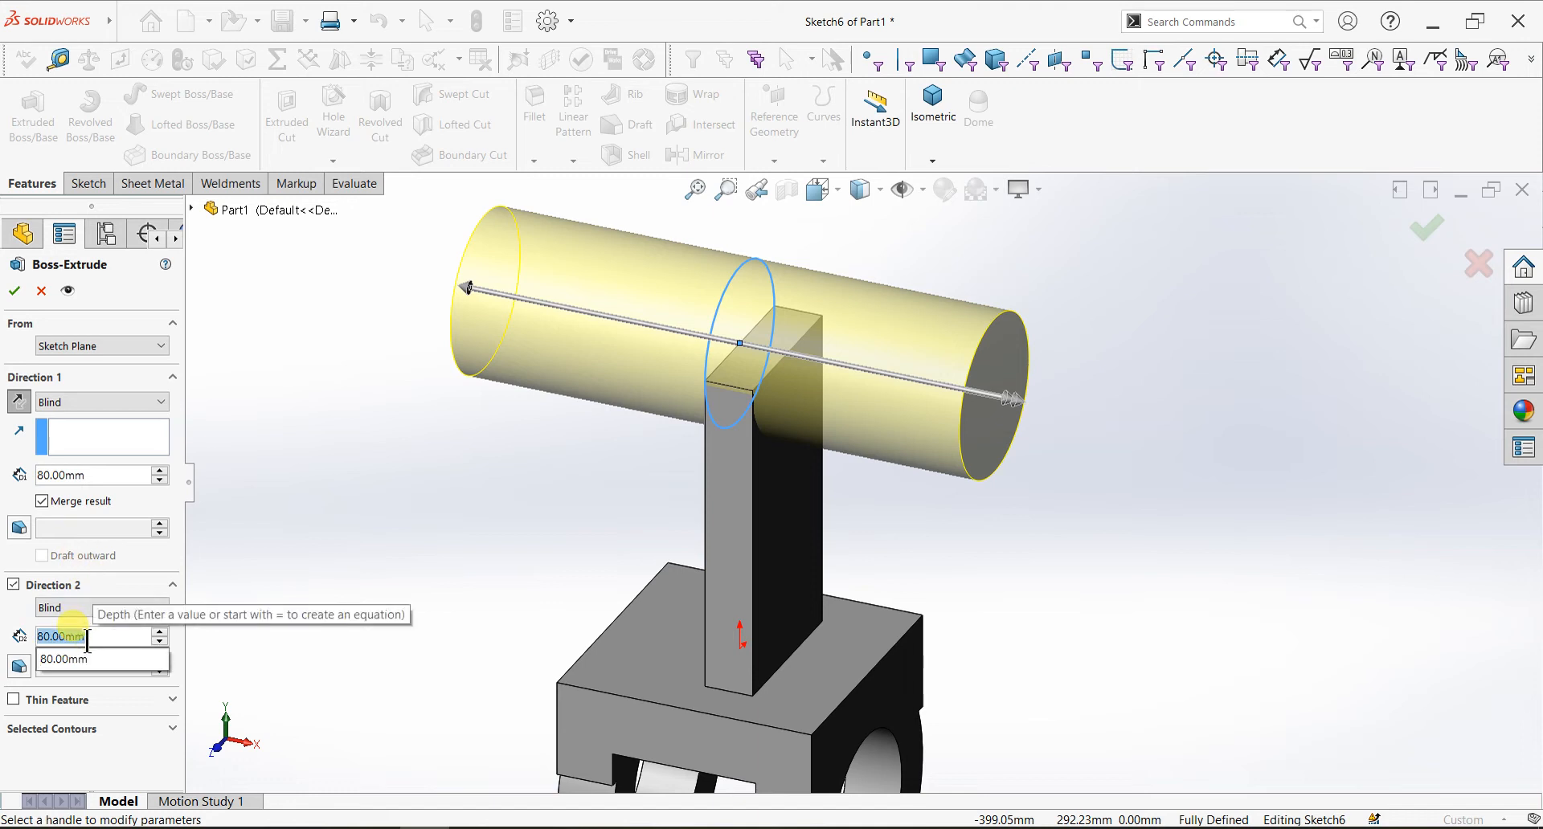
type("15")
key("Return")
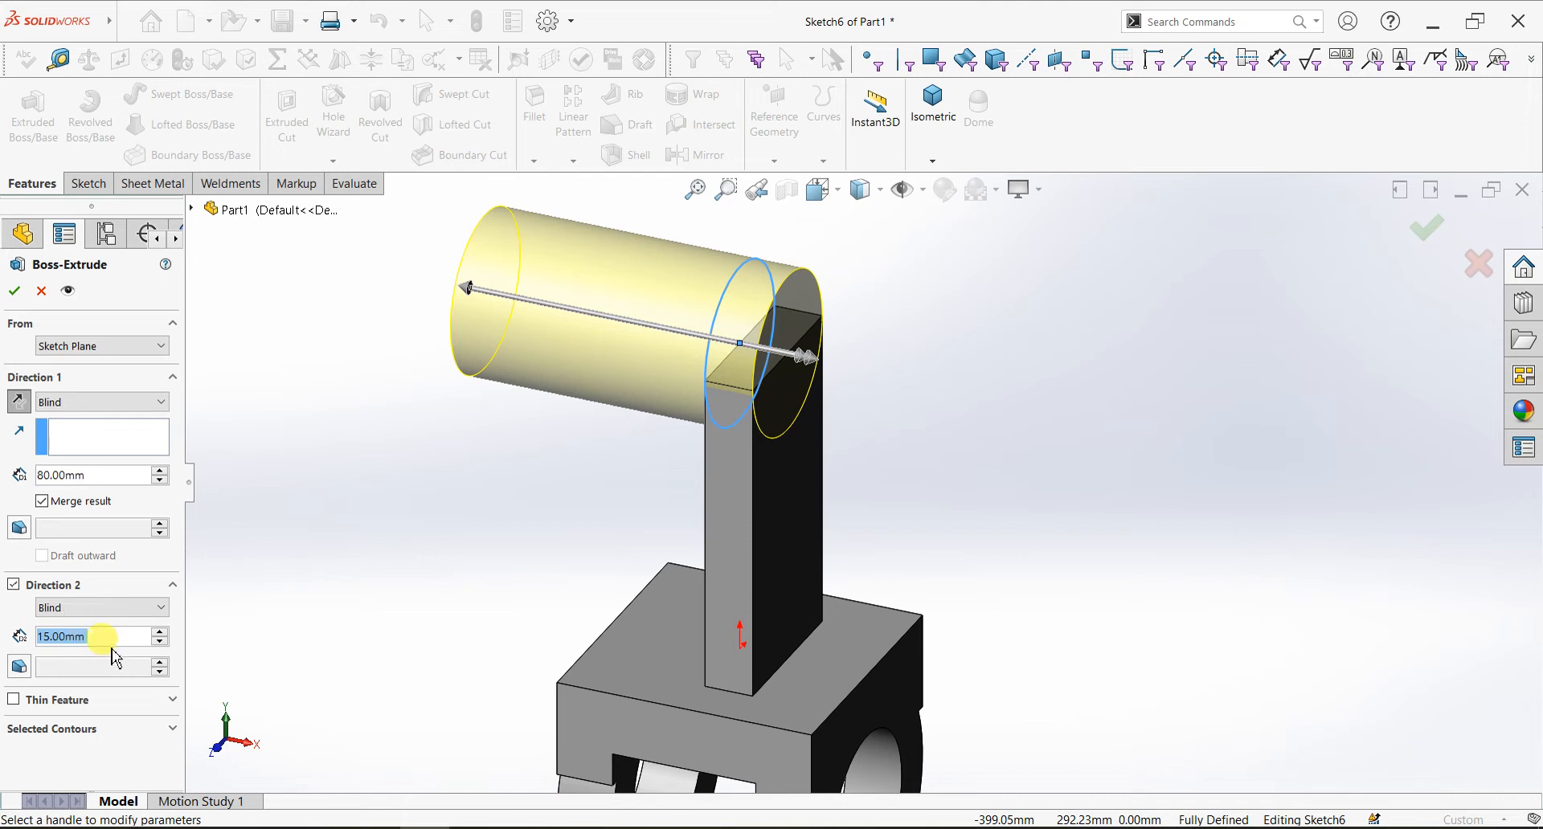
type("15")
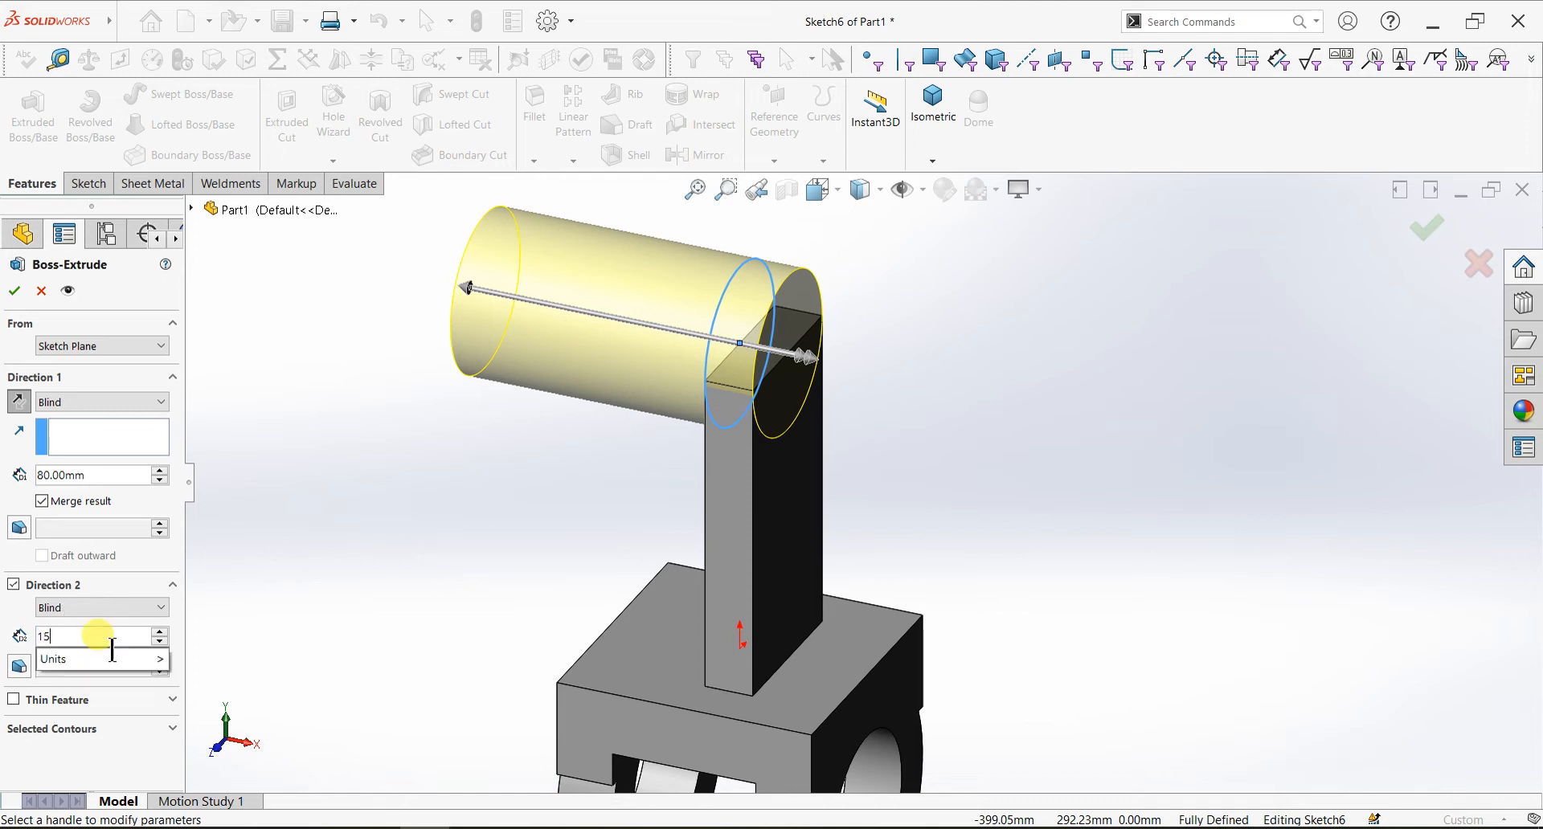
type("+5")
key("Return")
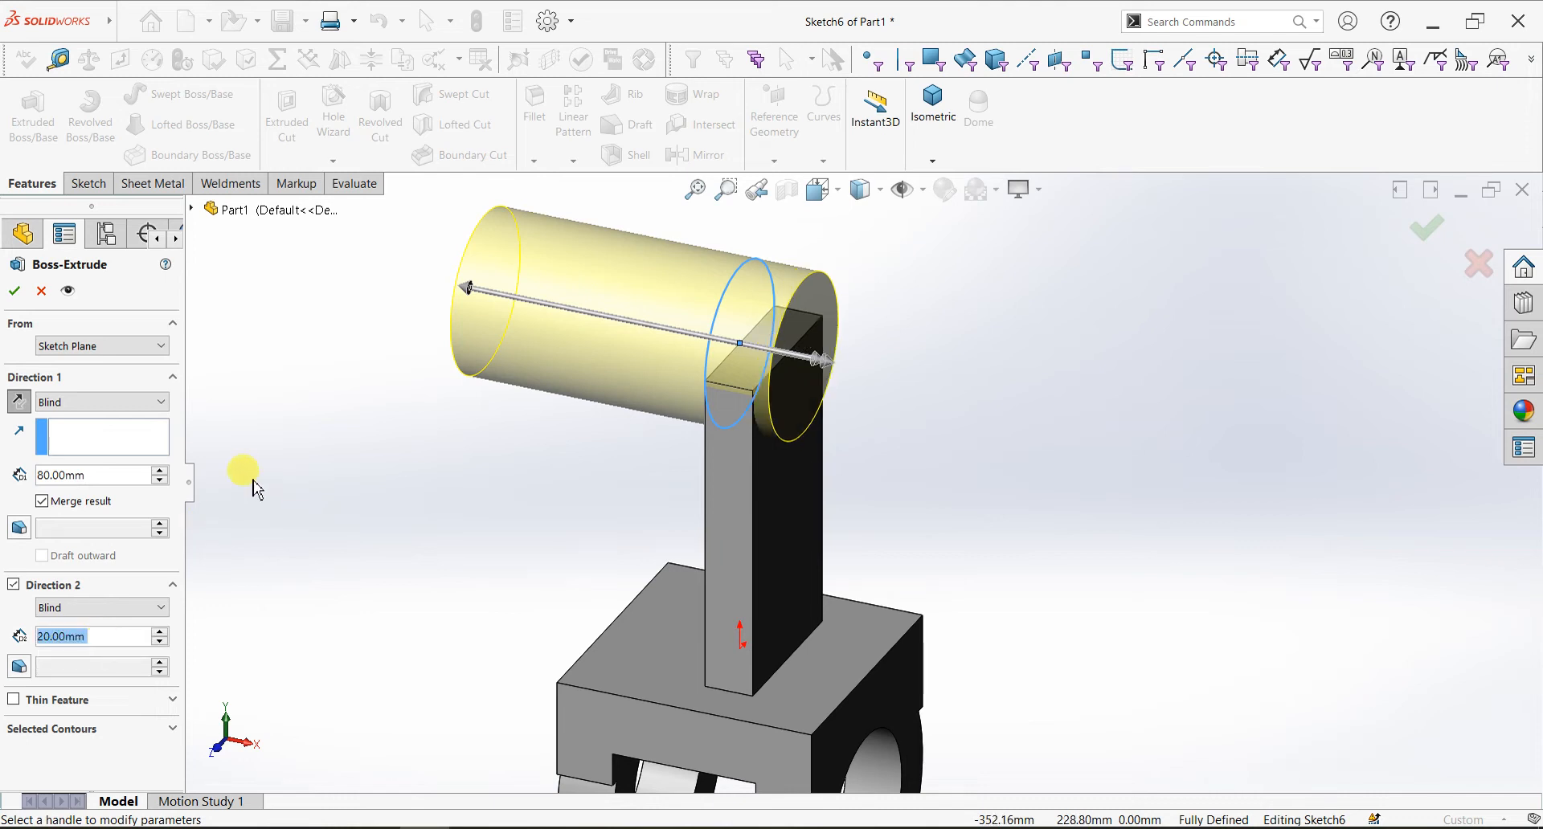
Set the extrusion's first-direction depth to 50 mm and complete the boss
left_click(119, 477)
type("50")
key("Return")
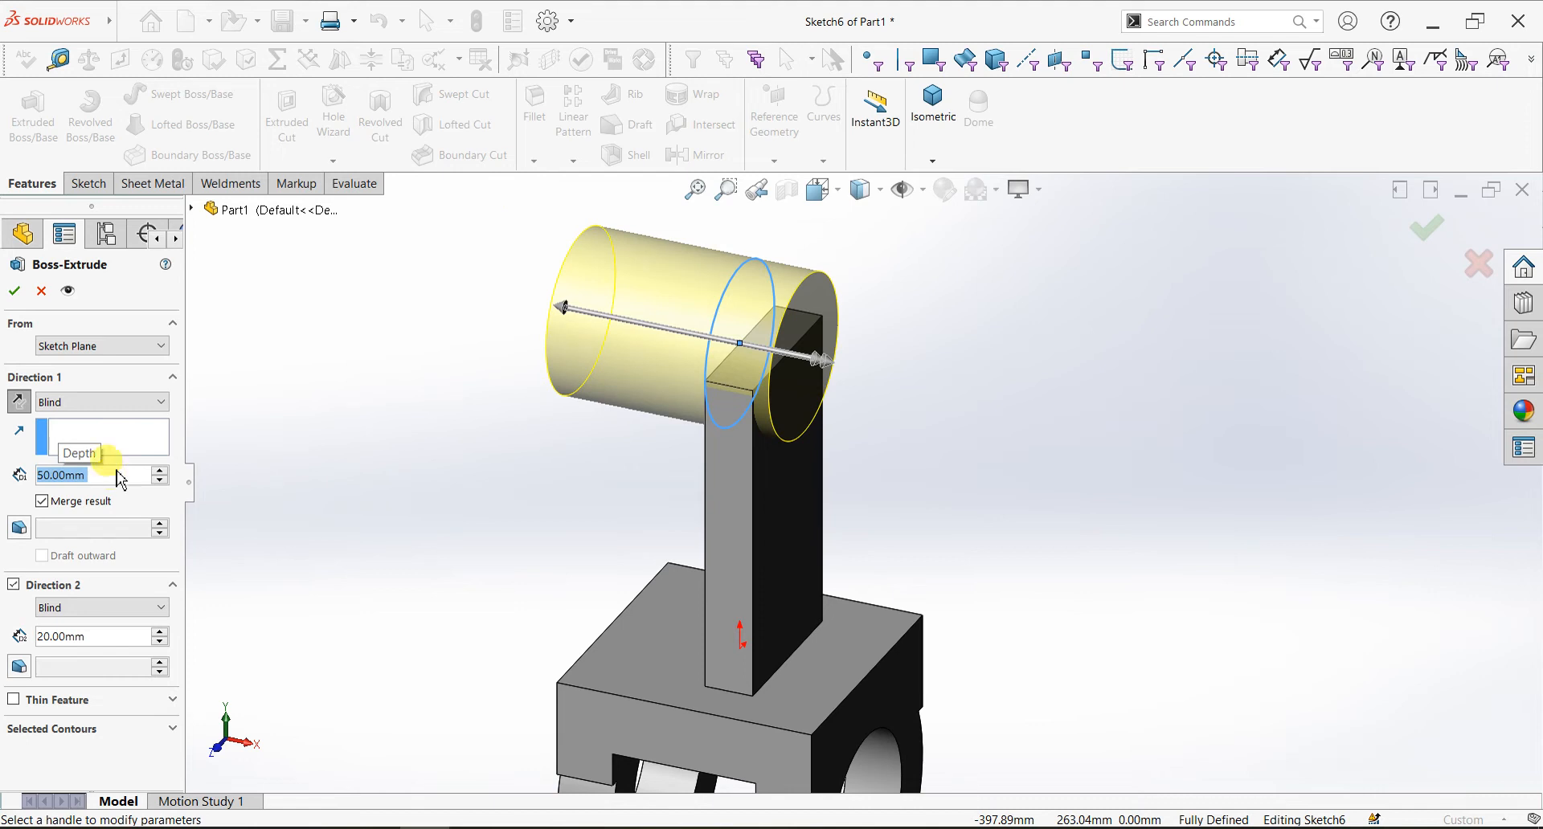
left_click(13, 291)
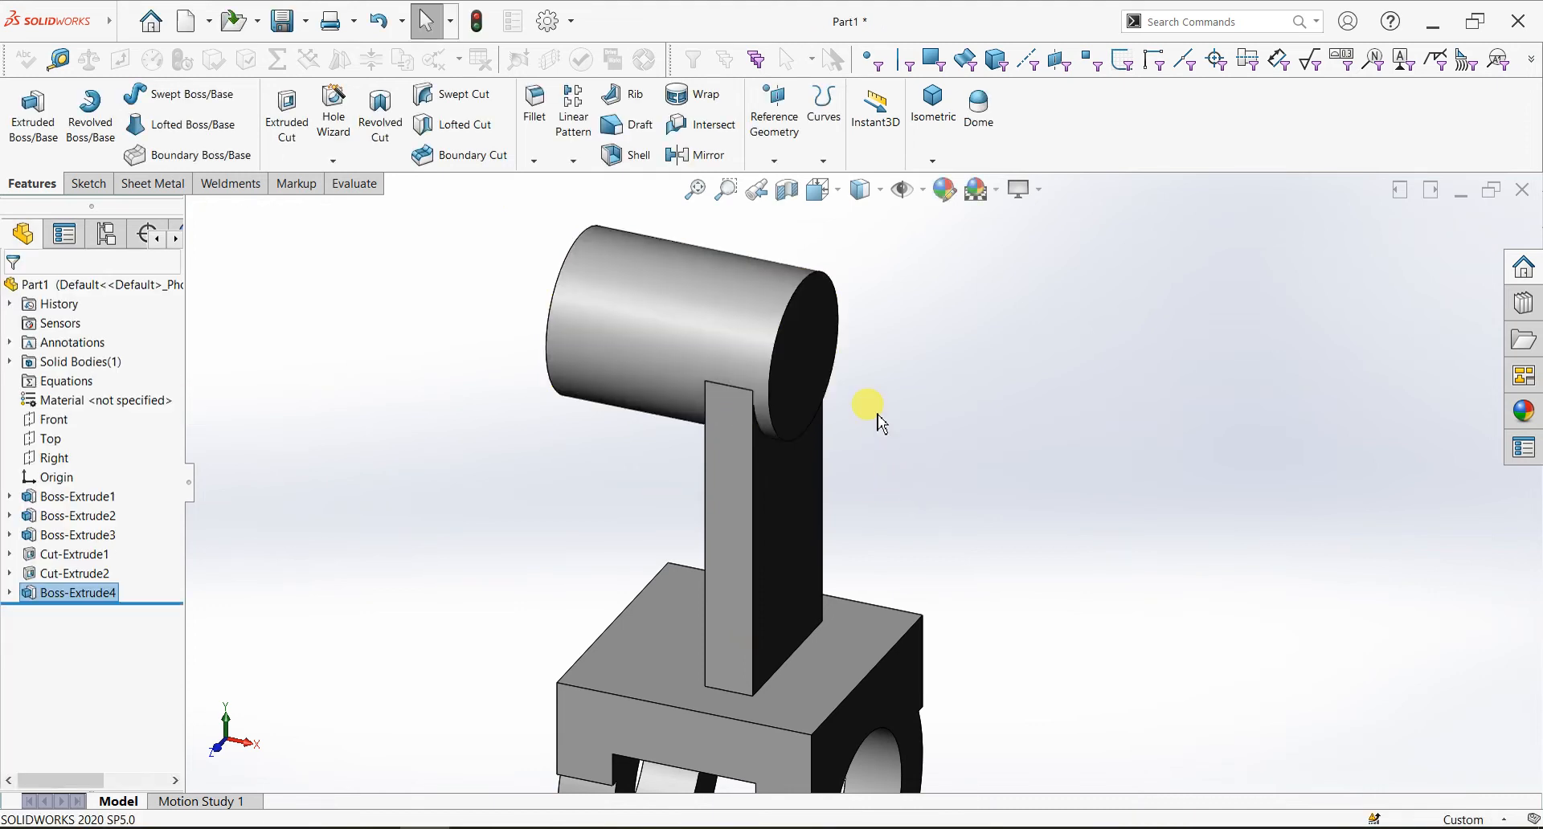
Sketch a 30 mm diameter circle on the round boss's end face, concentric with the boss
left_click(801, 386)
key("ctrl+8")
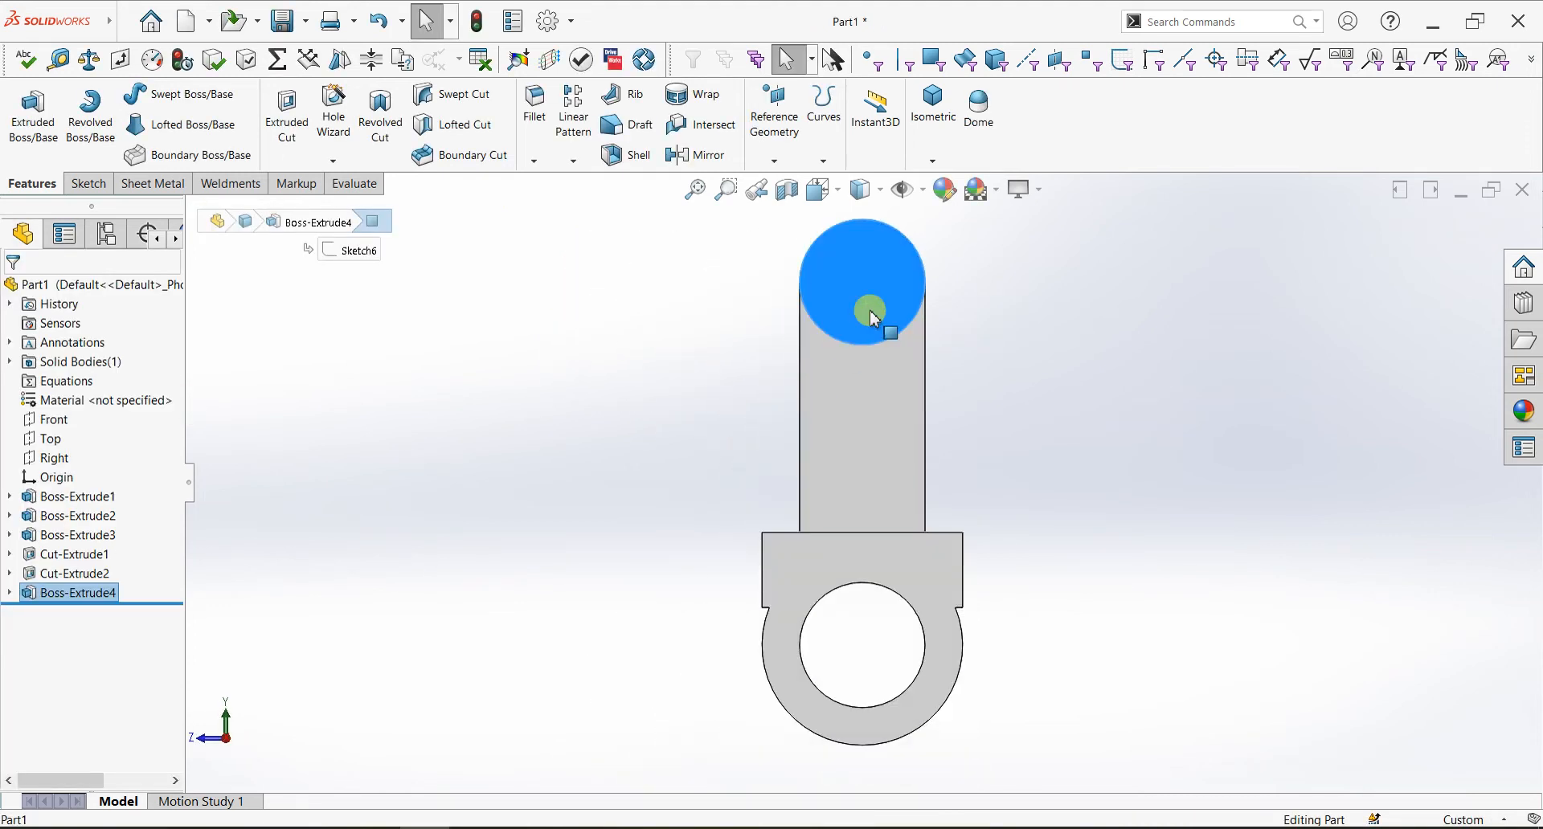
scroll(961, 289, "down", 5)
left_click(89, 183)
left_click(22, 128)
left_click(166, 94)
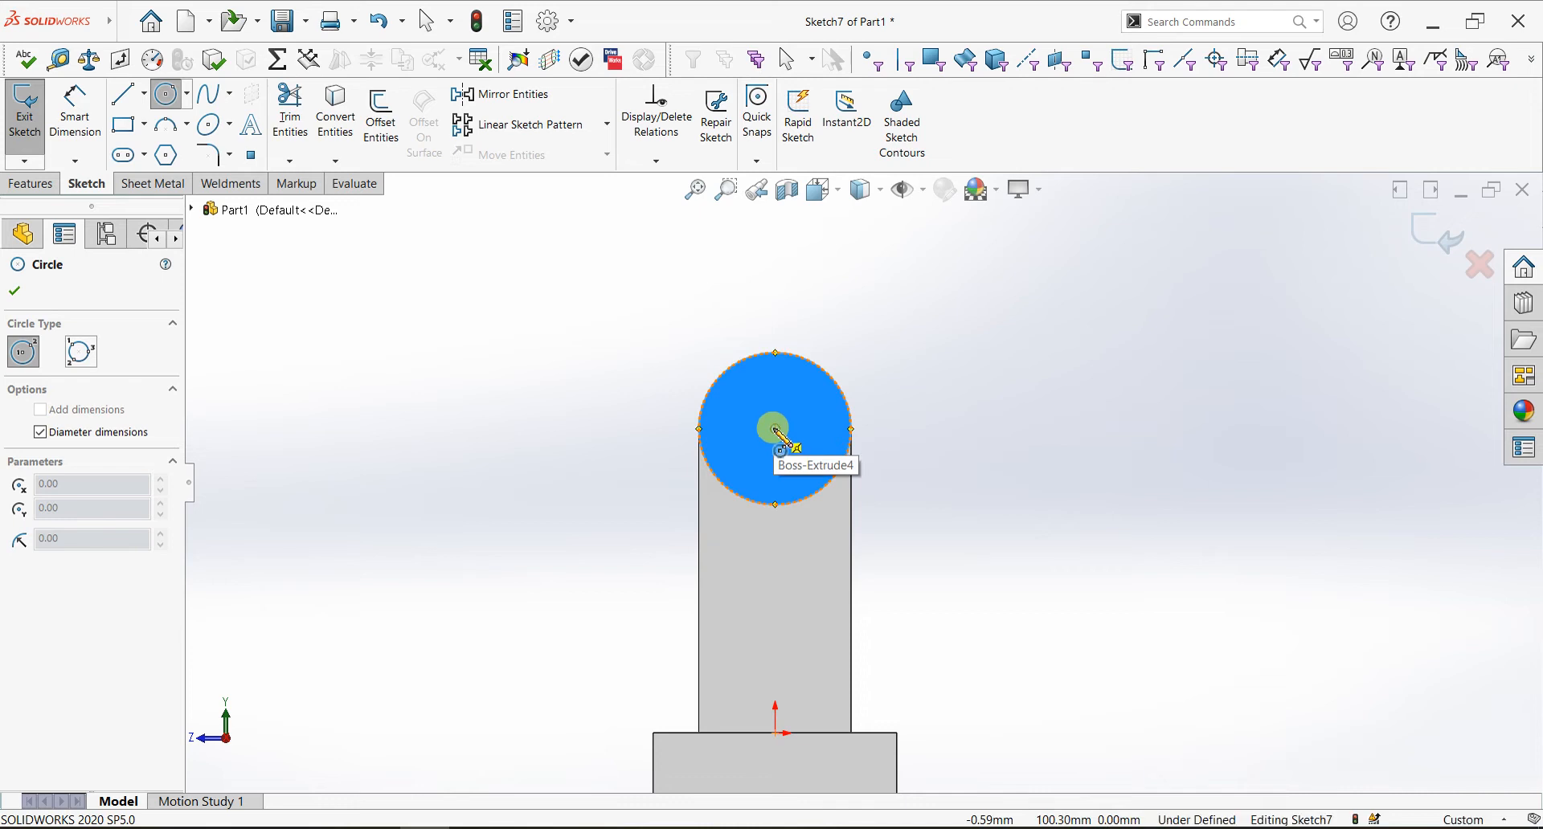
left_click(775, 430)
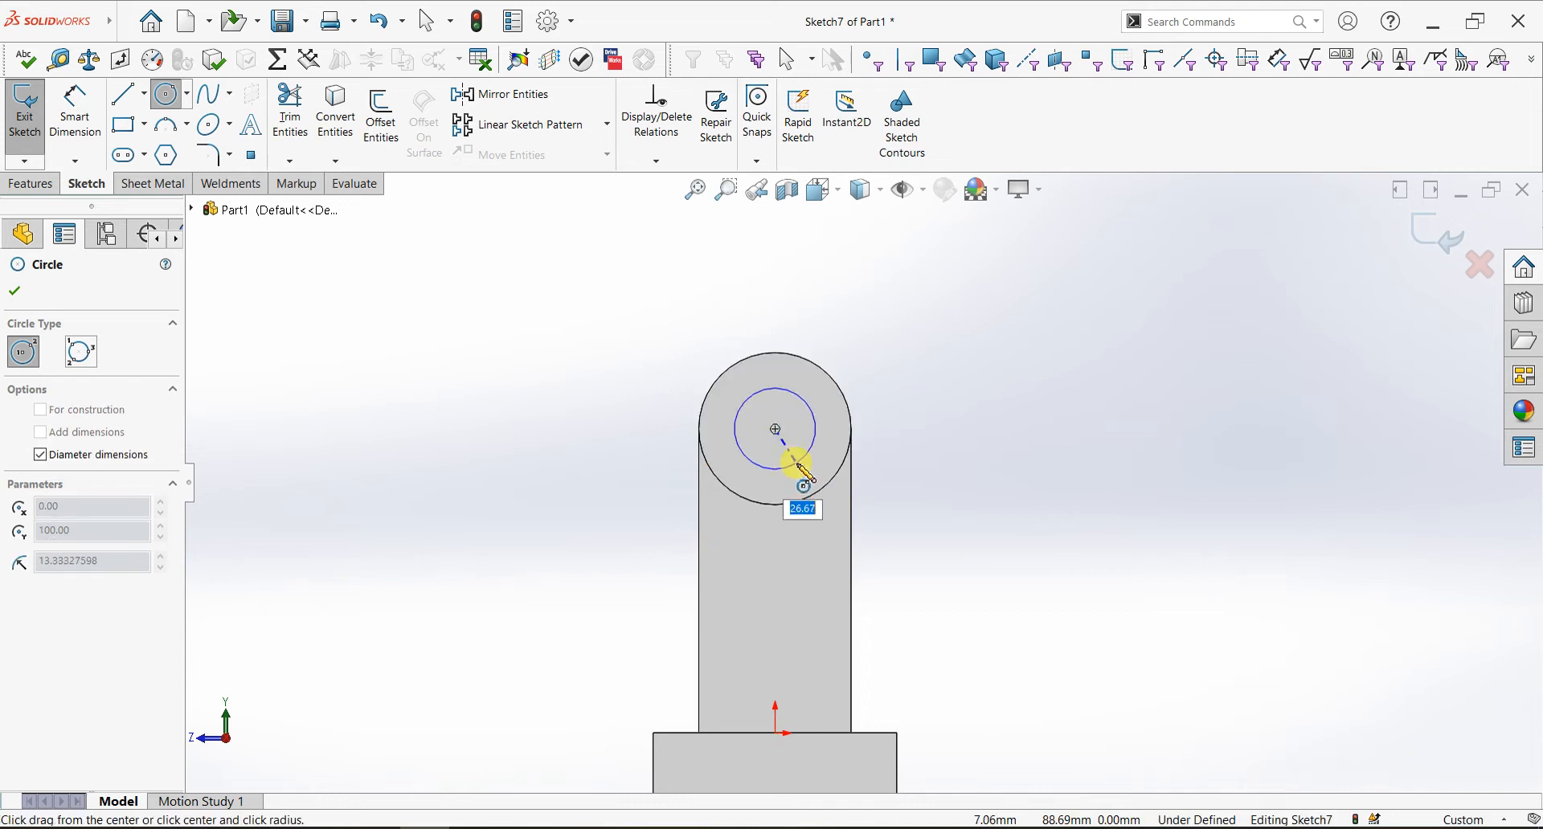
type("30")
key("Return")
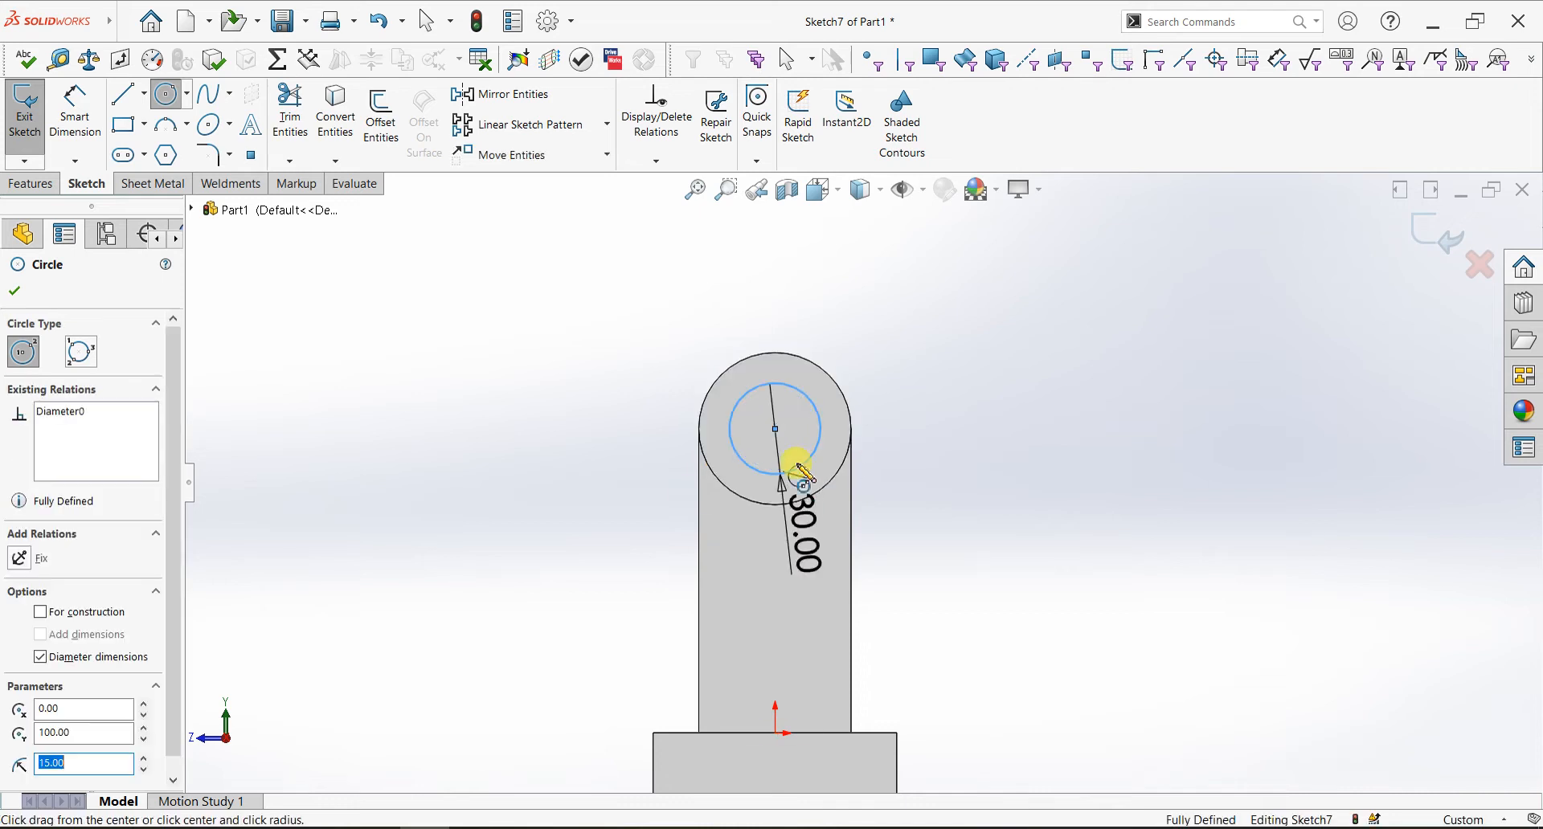
left_click(16, 291)
Cut the 30 mm circle through the round boss with the Through All end condition
left_click(30, 183)
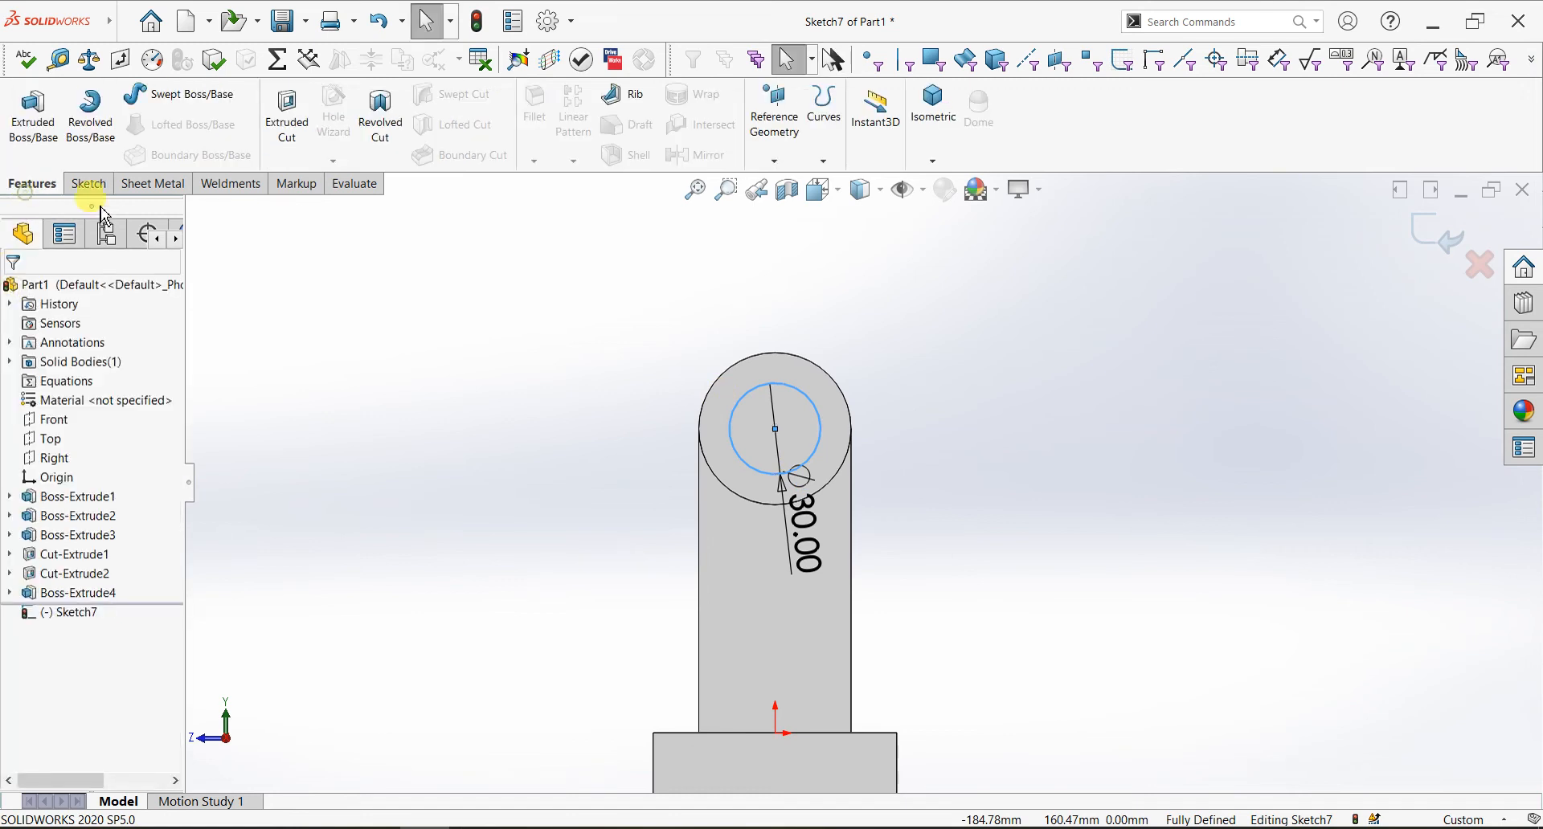
left_click(287, 116)
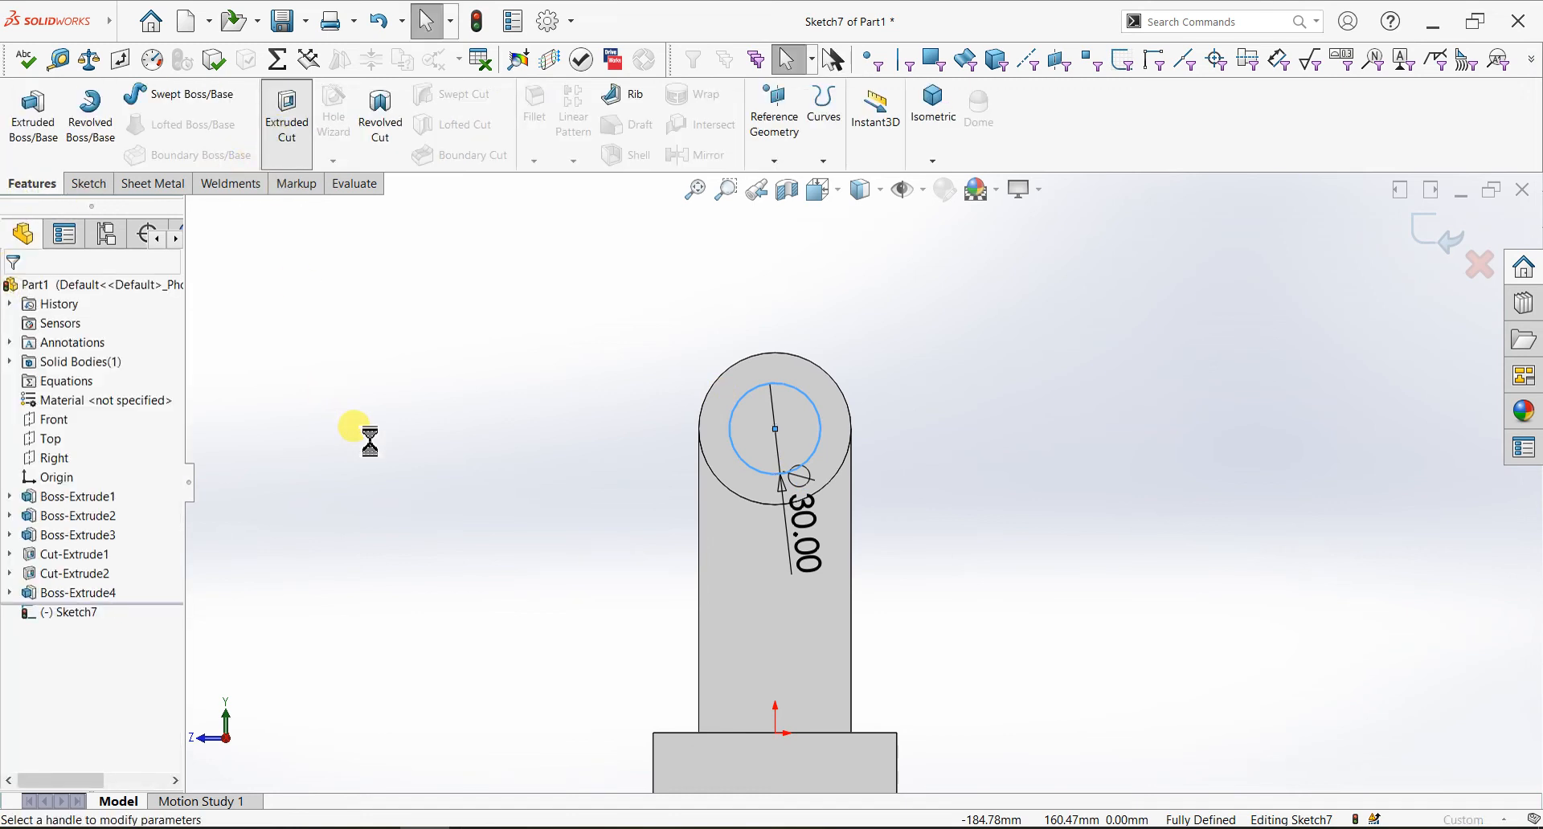
left_click(110, 402)
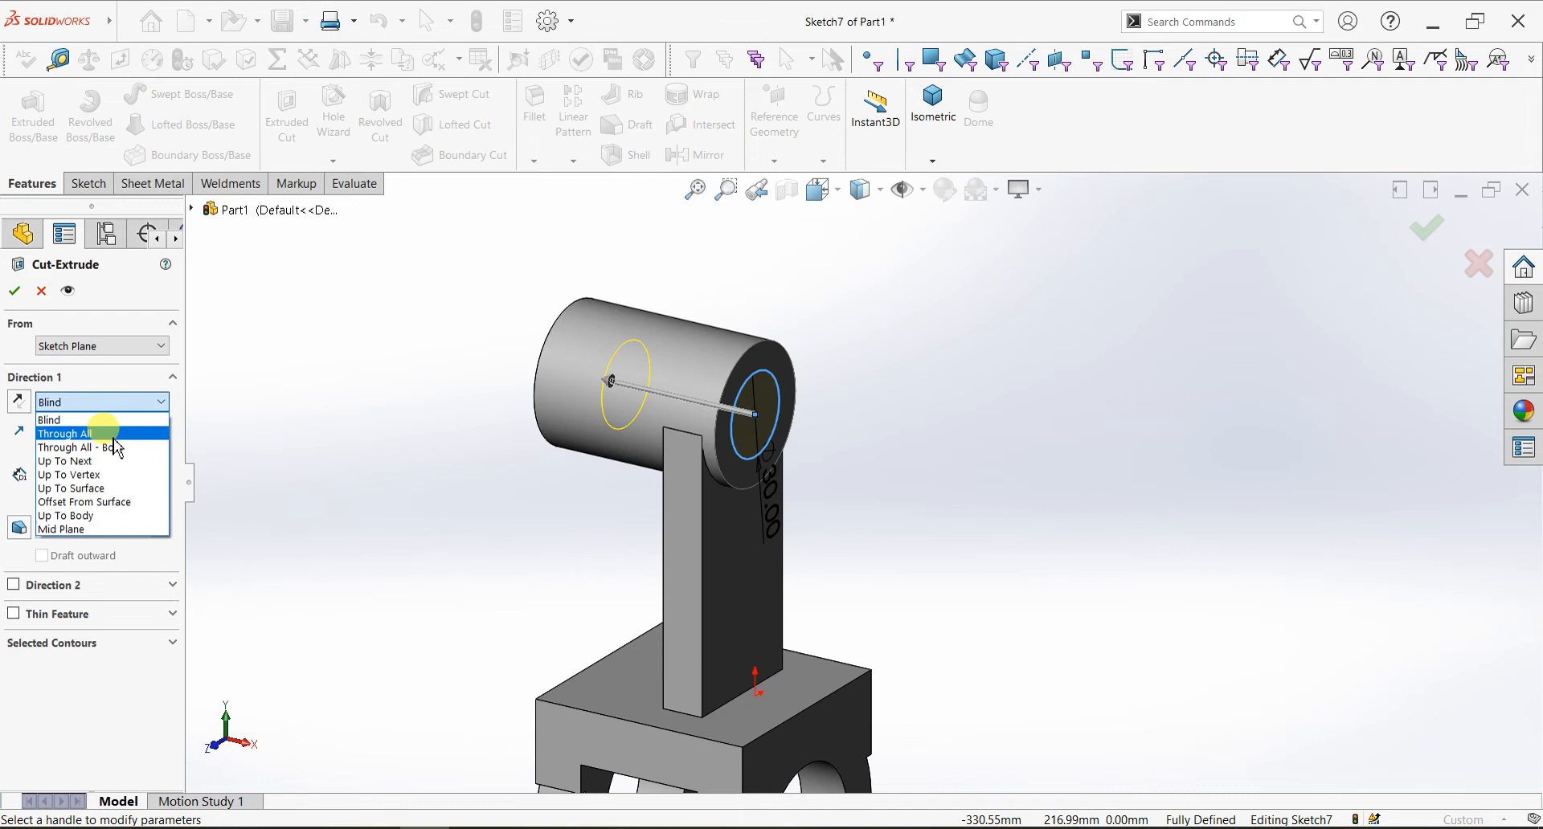
left_click(80, 434)
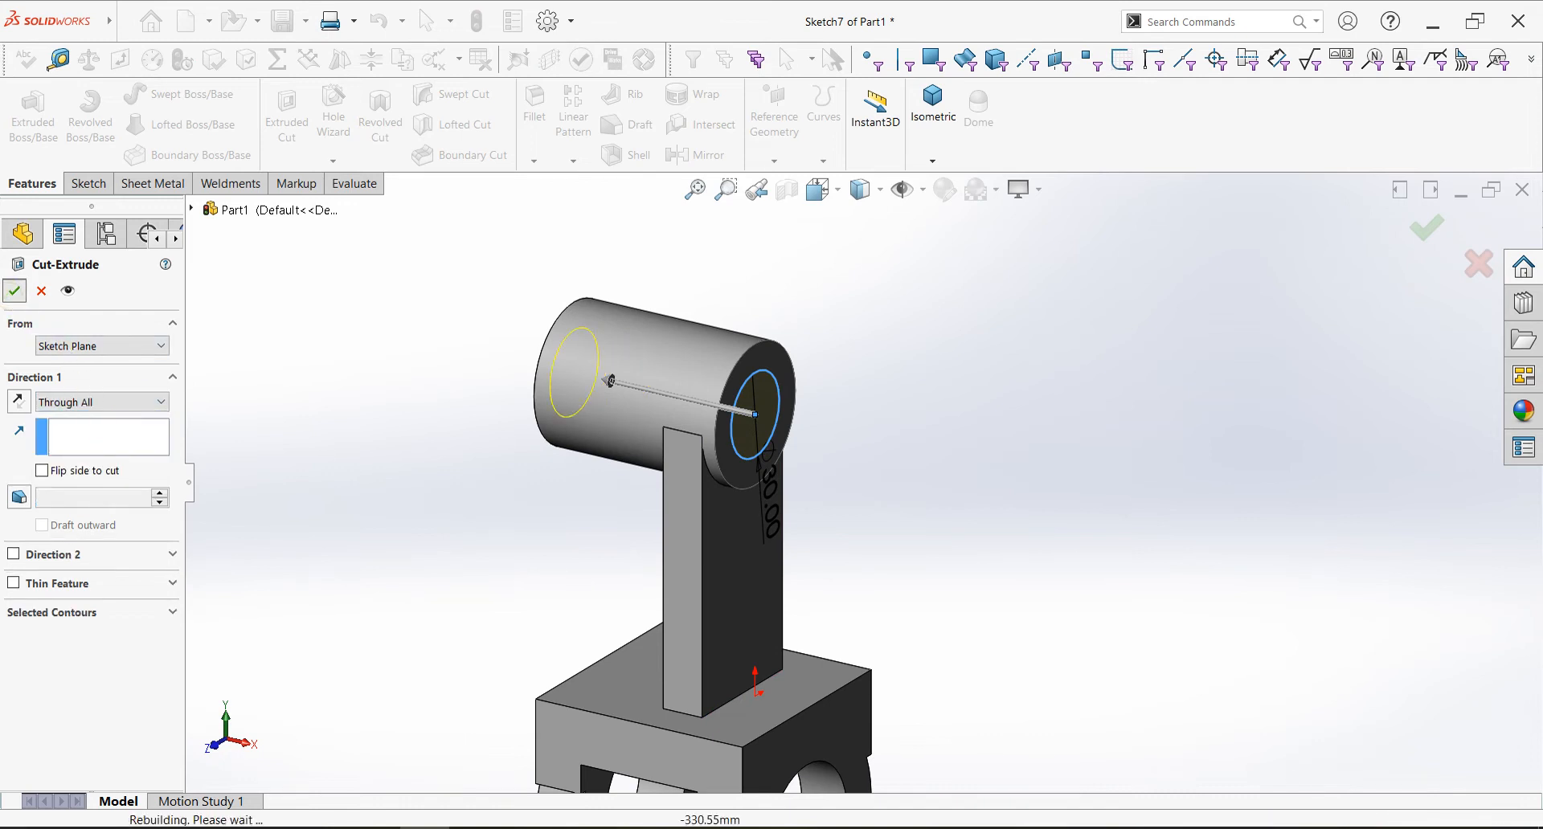
left_click(14, 291)
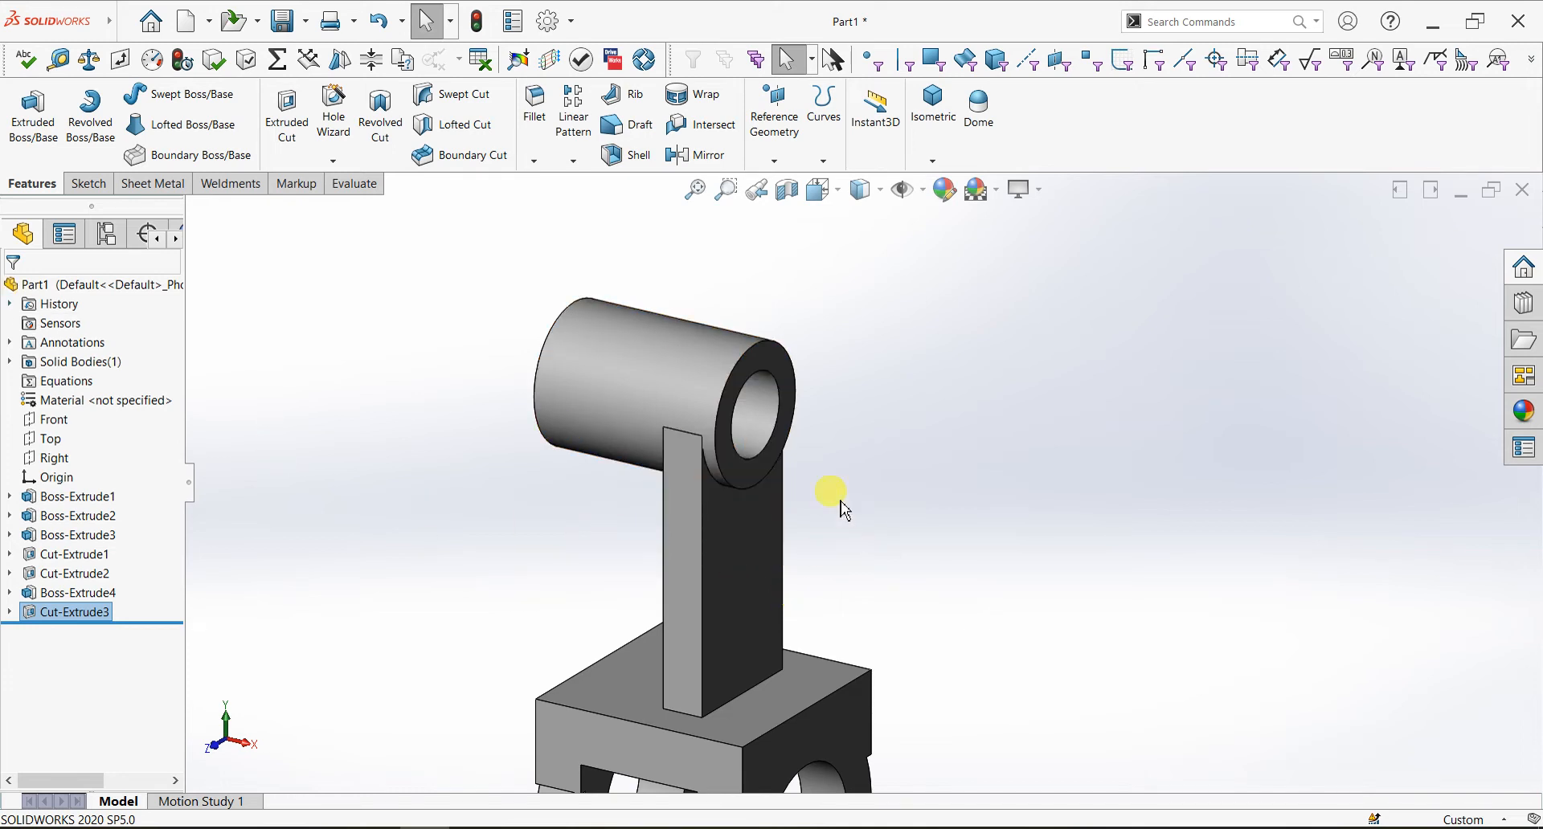
Create a reference plane offset 50 mm from the bored boss's end face, flipped back into the boss
left_click(776, 357)
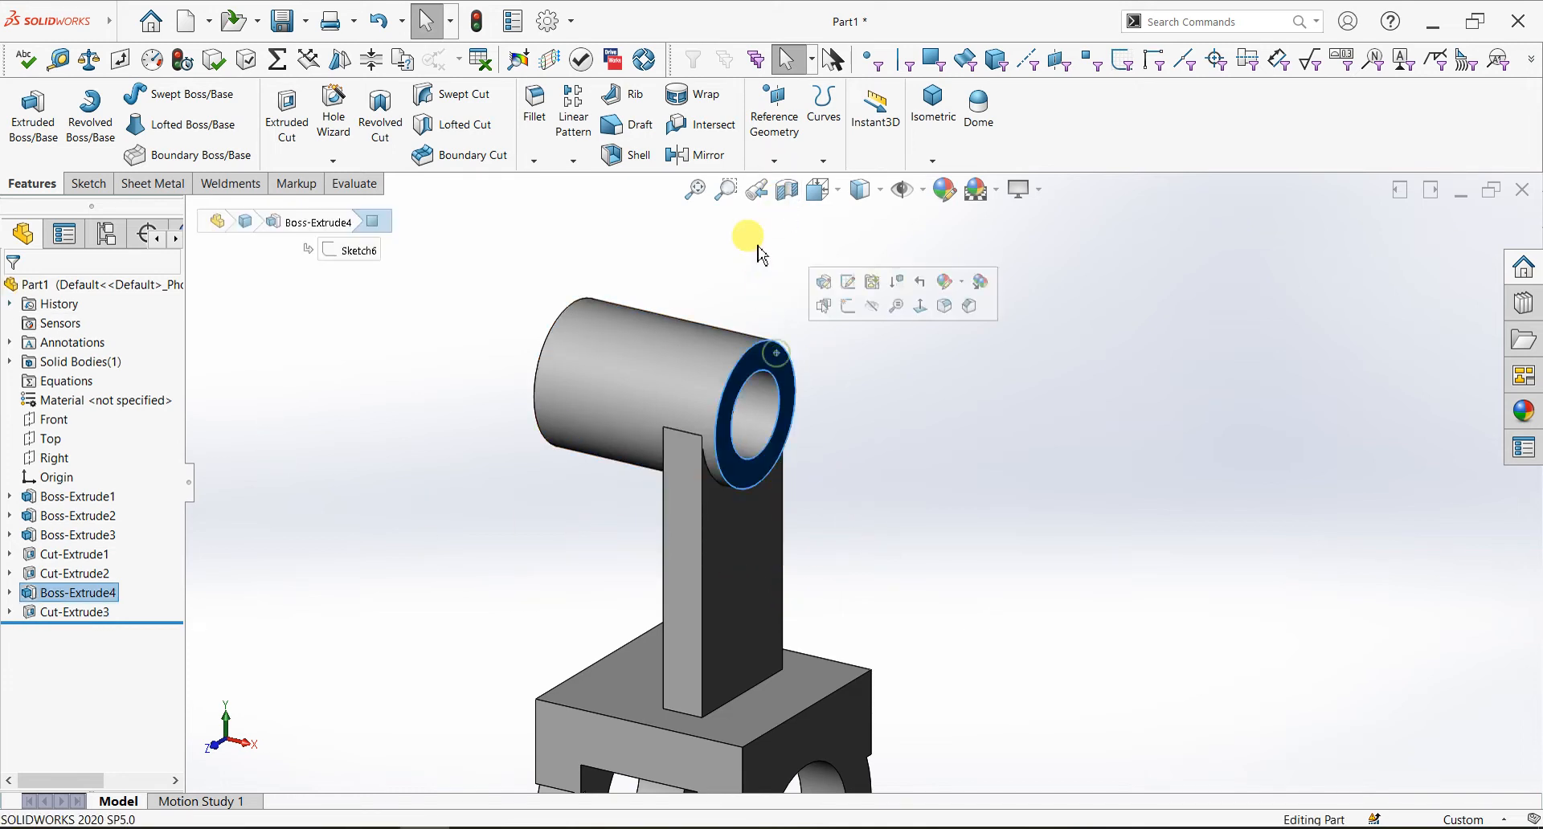
left_click(771, 158)
left_click(787, 183)
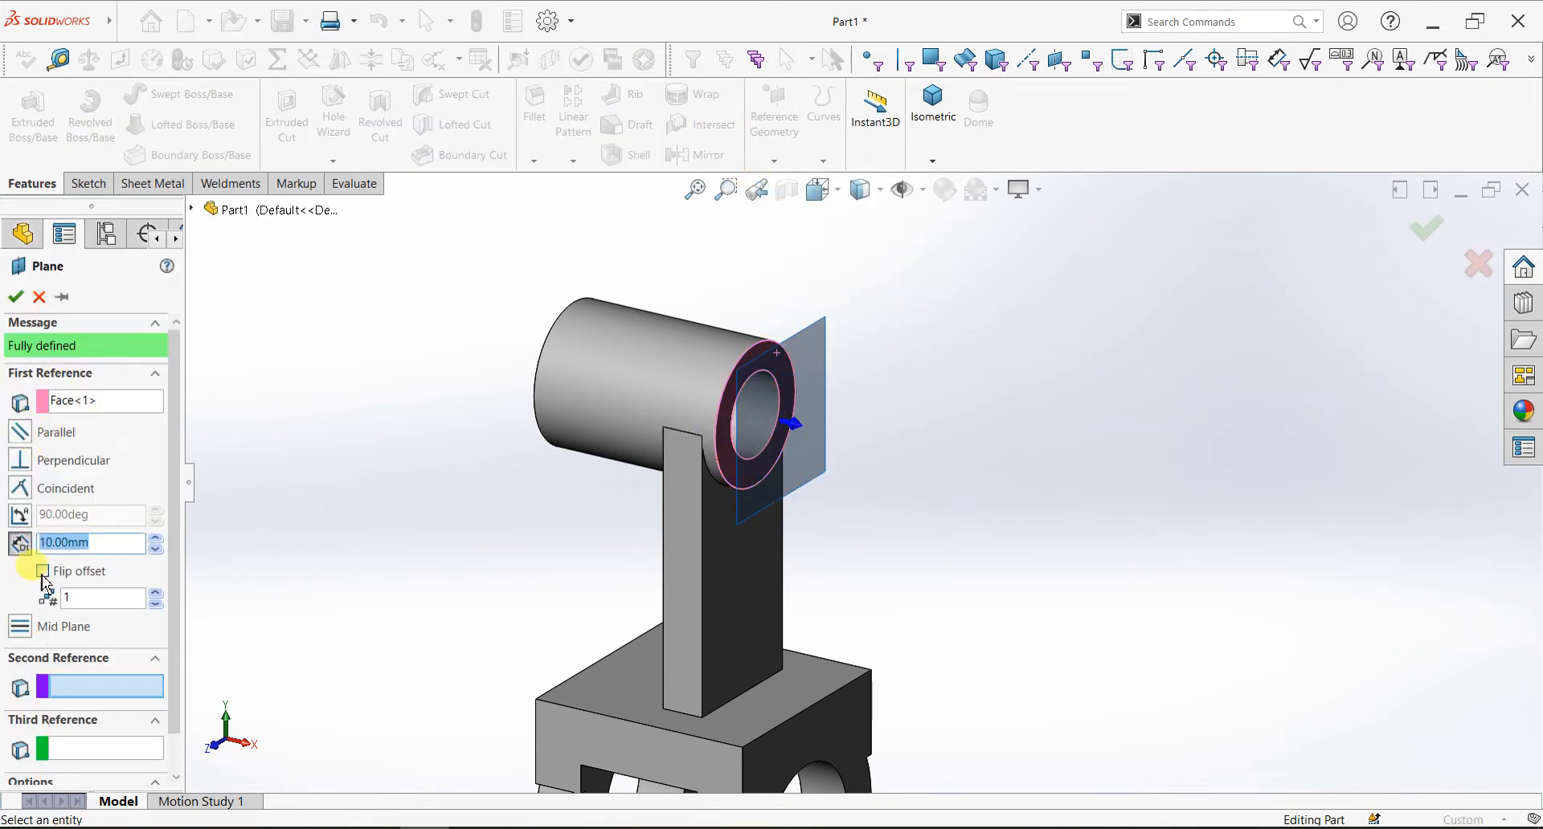
left_click(45, 577)
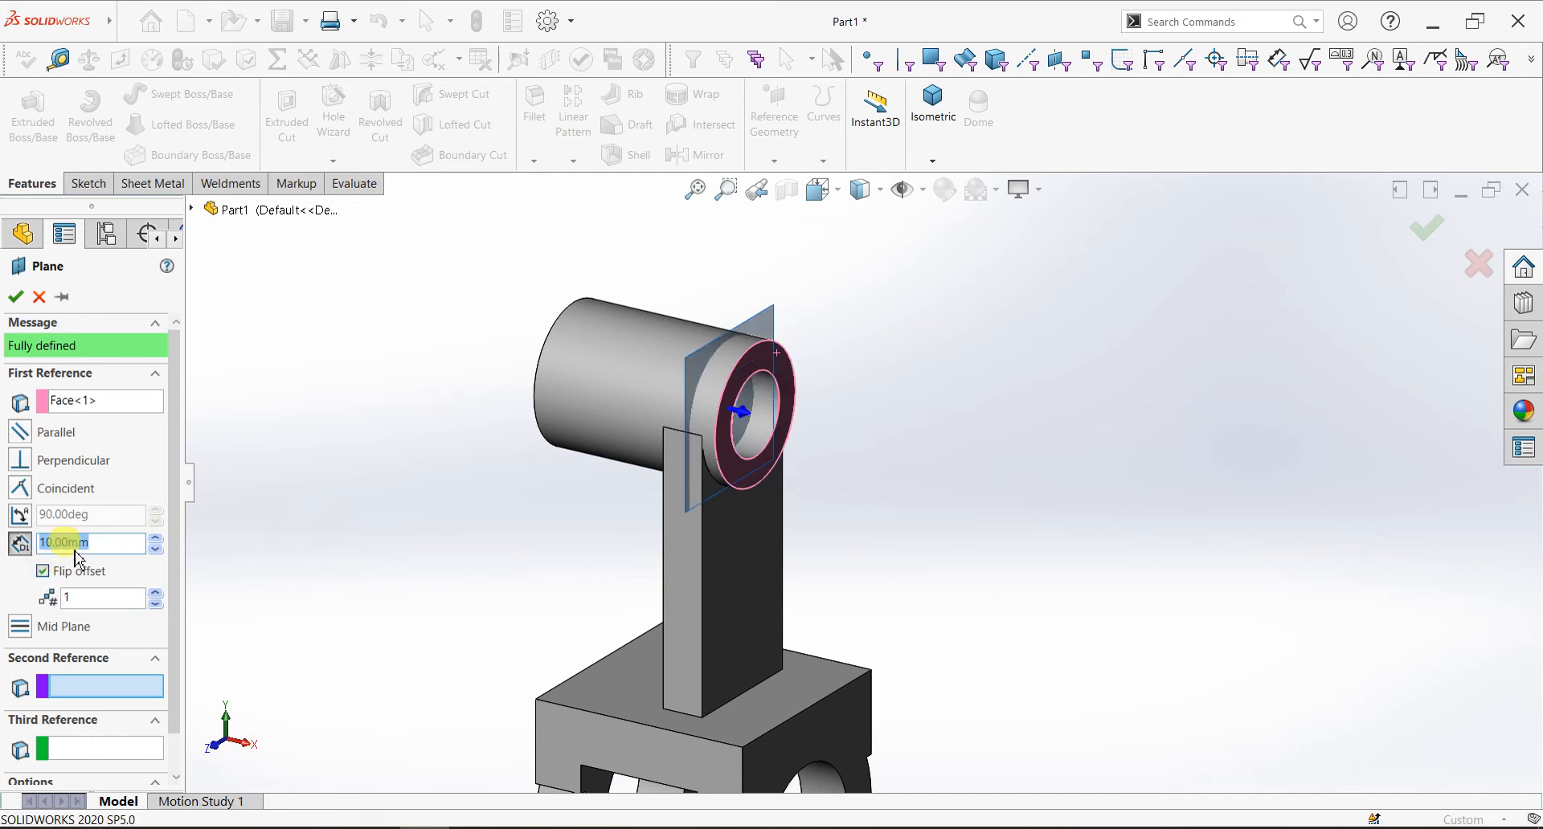
type("50")
key("Return")
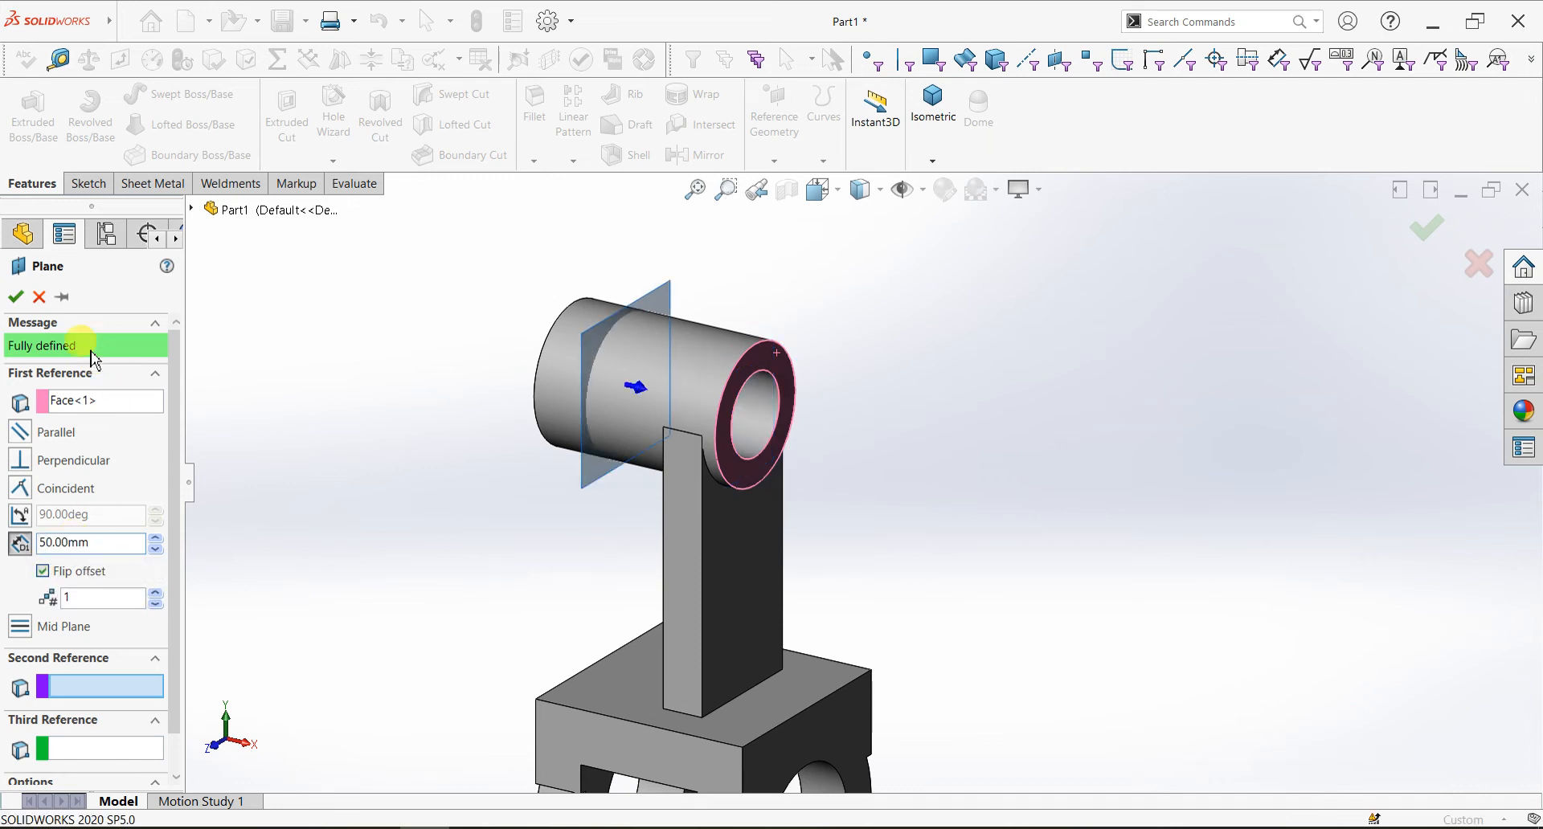
left_click(18, 297)
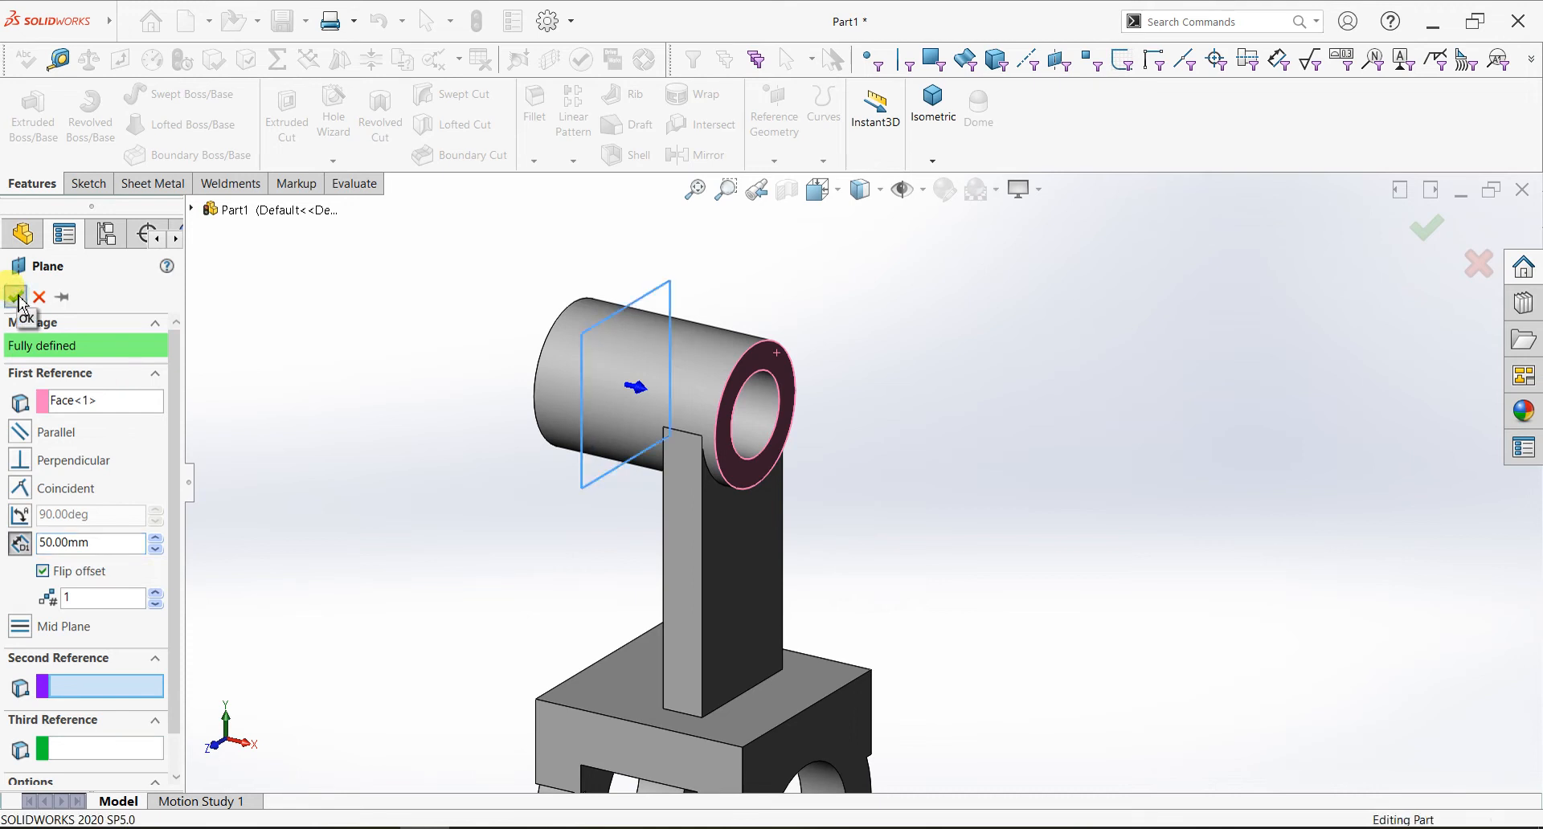
Start a sketch on the new plane and draw a circle centred on the bore, matching the boss's 50 mm outer diameter
key("ctrl+8")
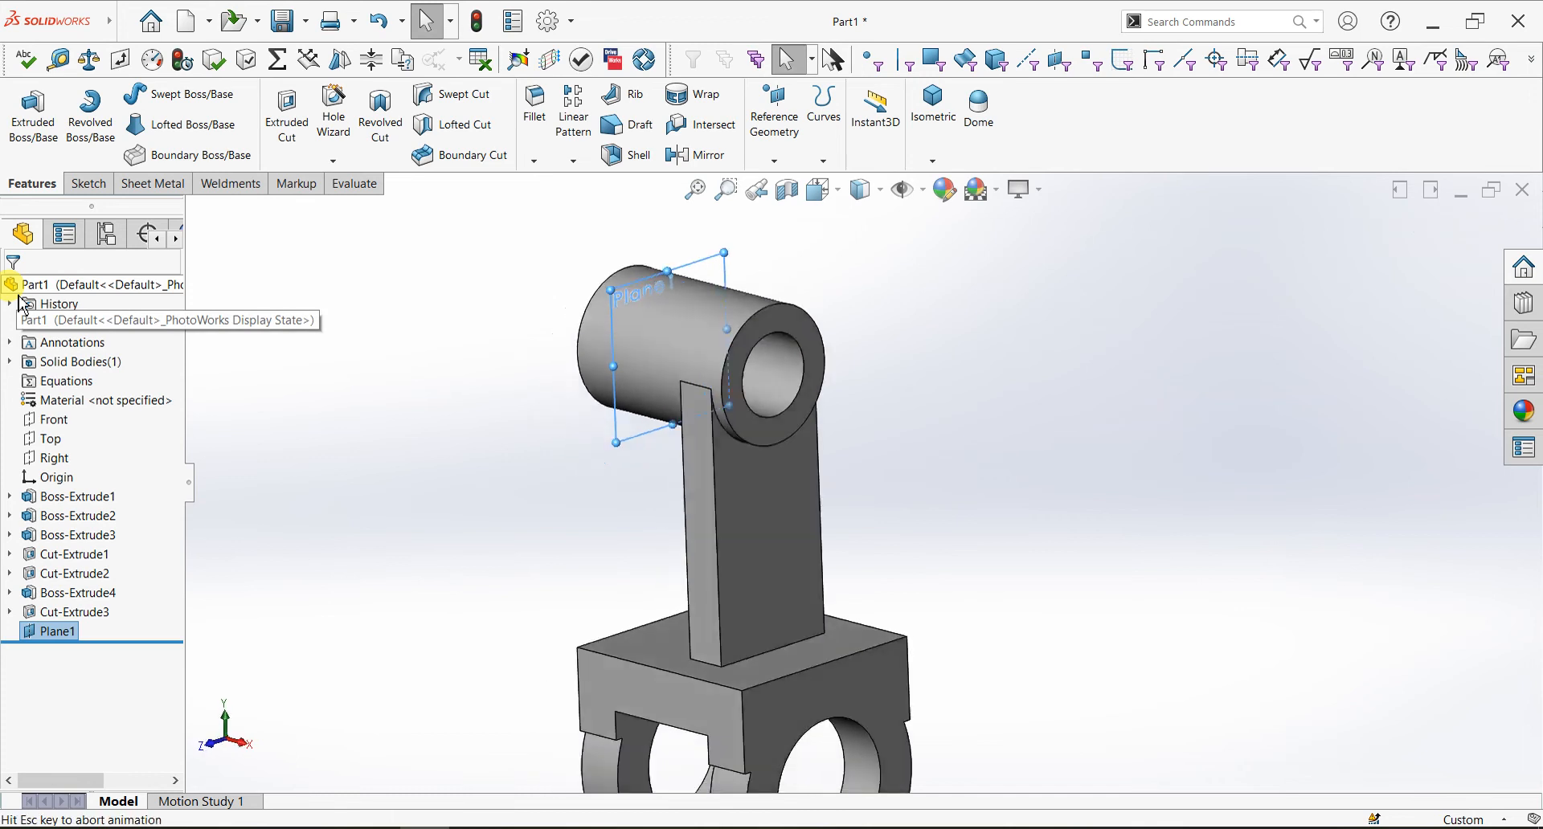
scroll(894, 316, "down", 5)
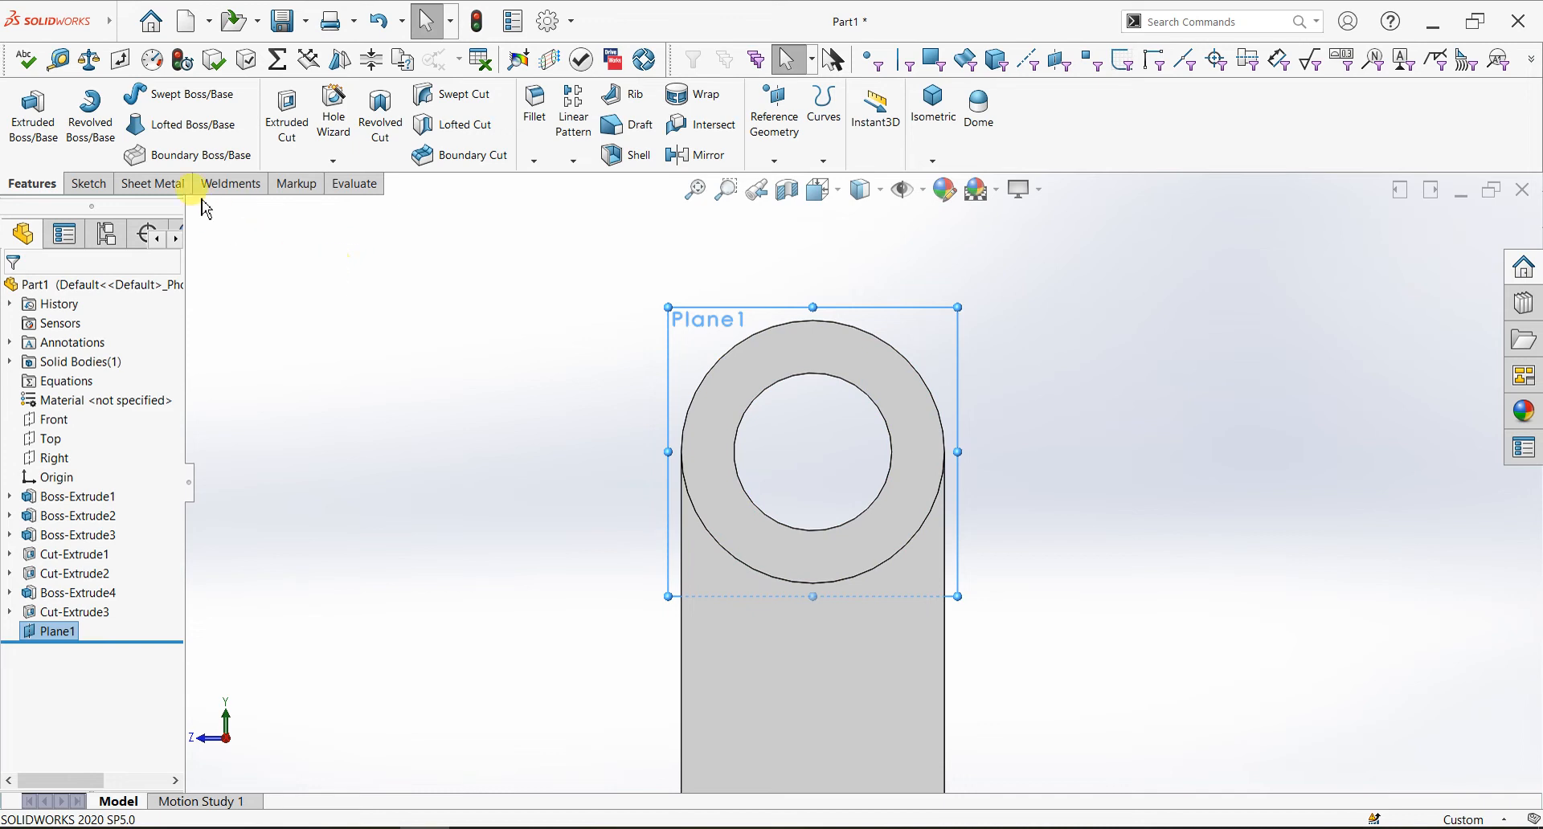
left_click(87, 184)
left_click(24, 120)
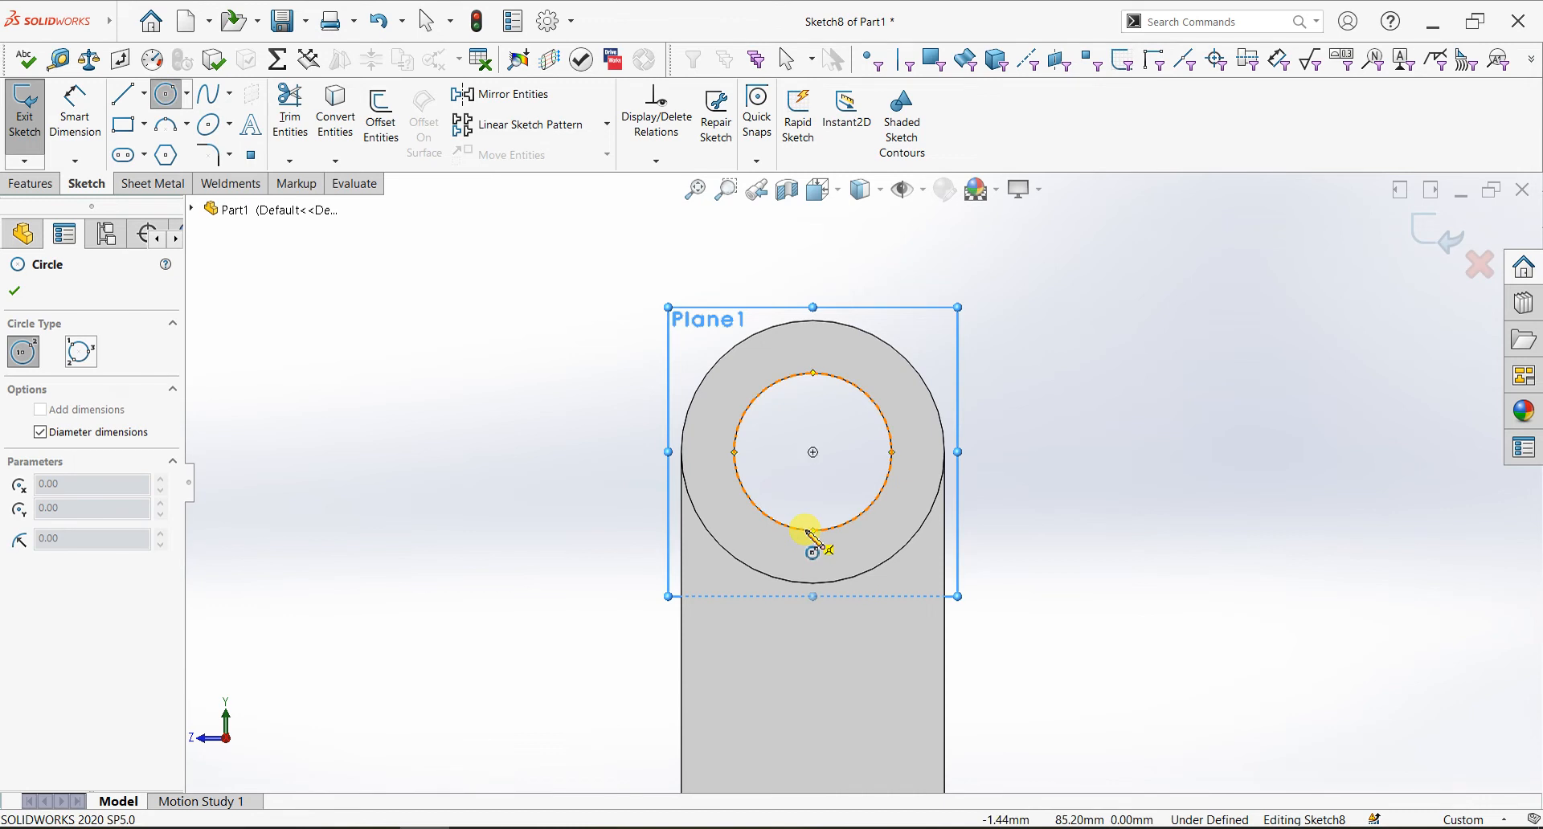
left_click(813, 453)
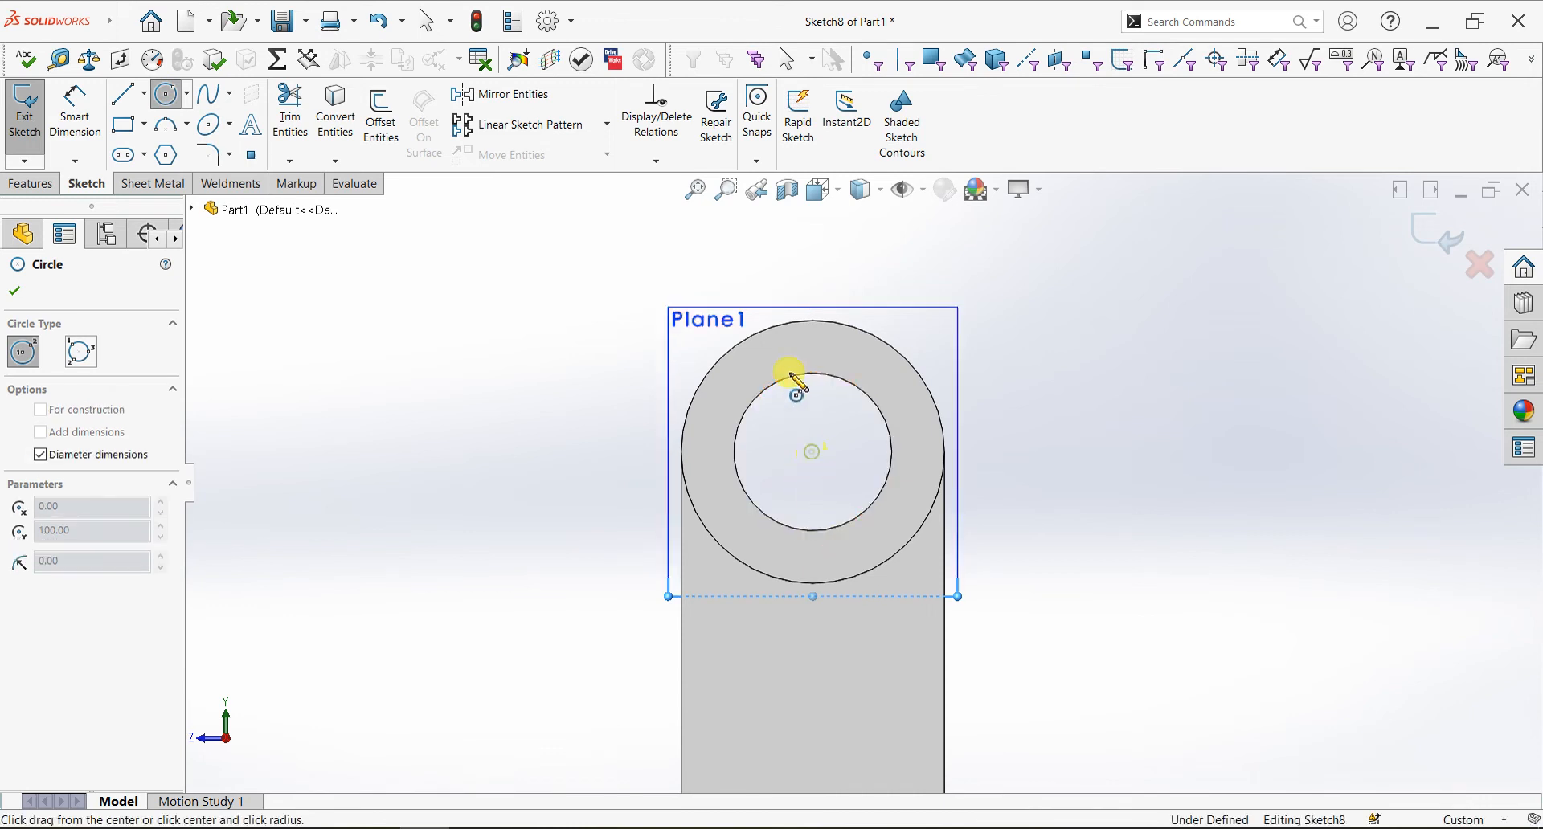
left_click(786, 324)
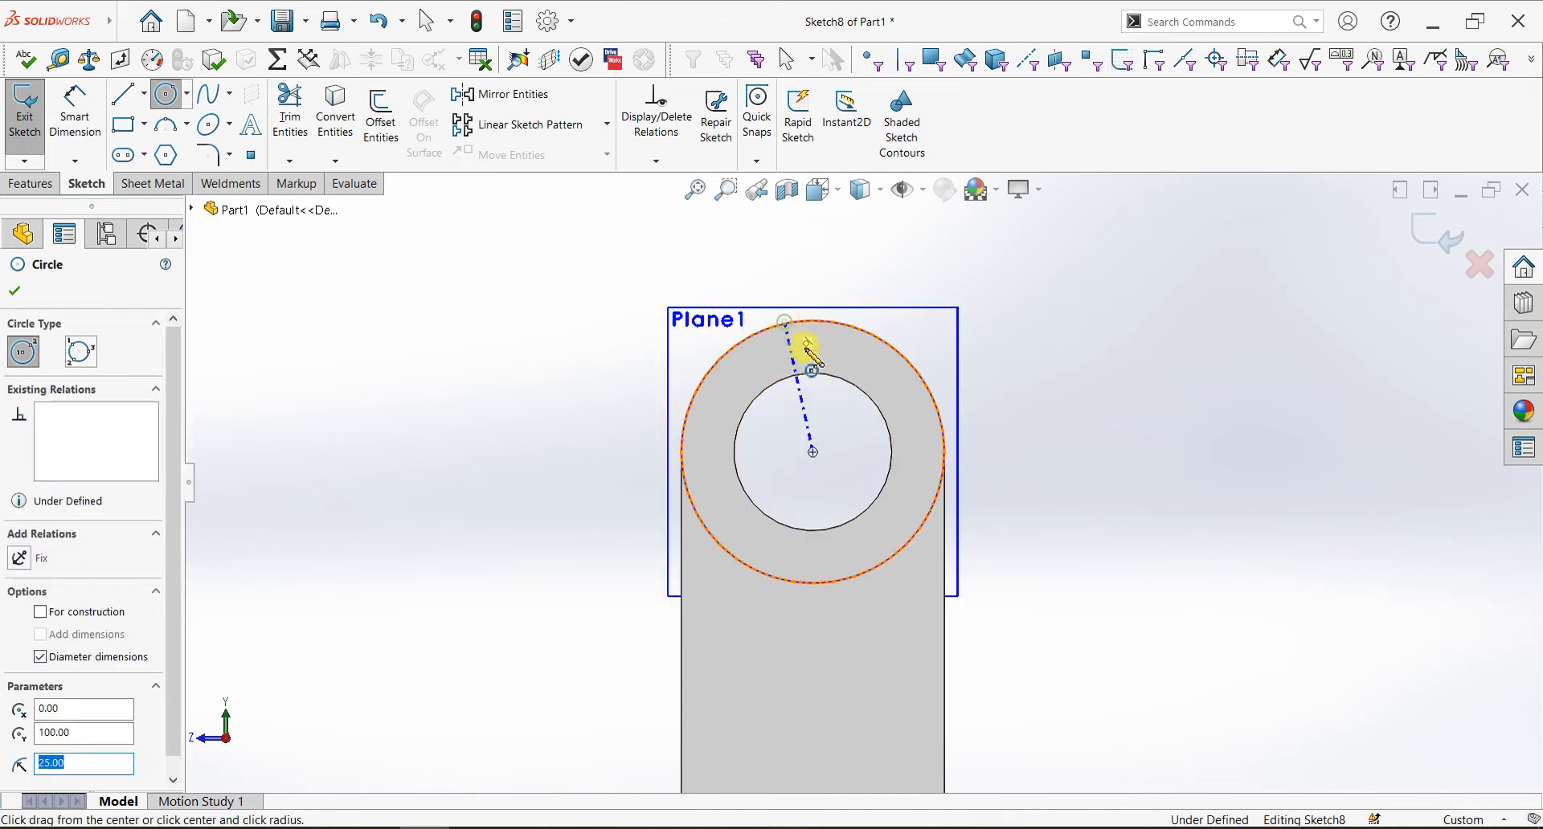
left_click(16, 291)
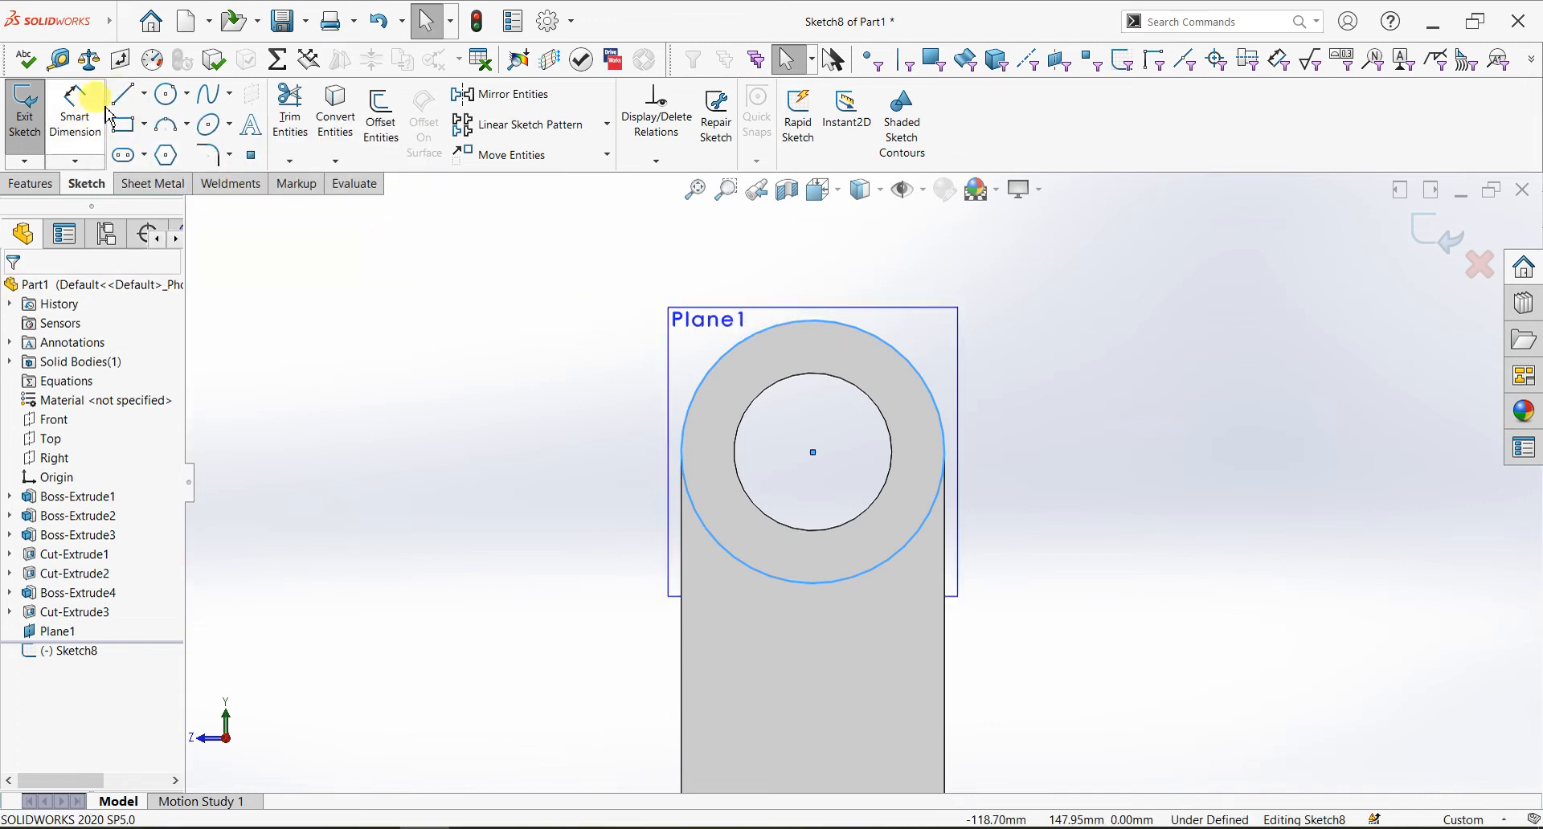
Sketch an 80 mm horizontal line from the circle's top point, a 40 mm vertical line down, and a horizontal line back into the circle
left_click(123, 94)
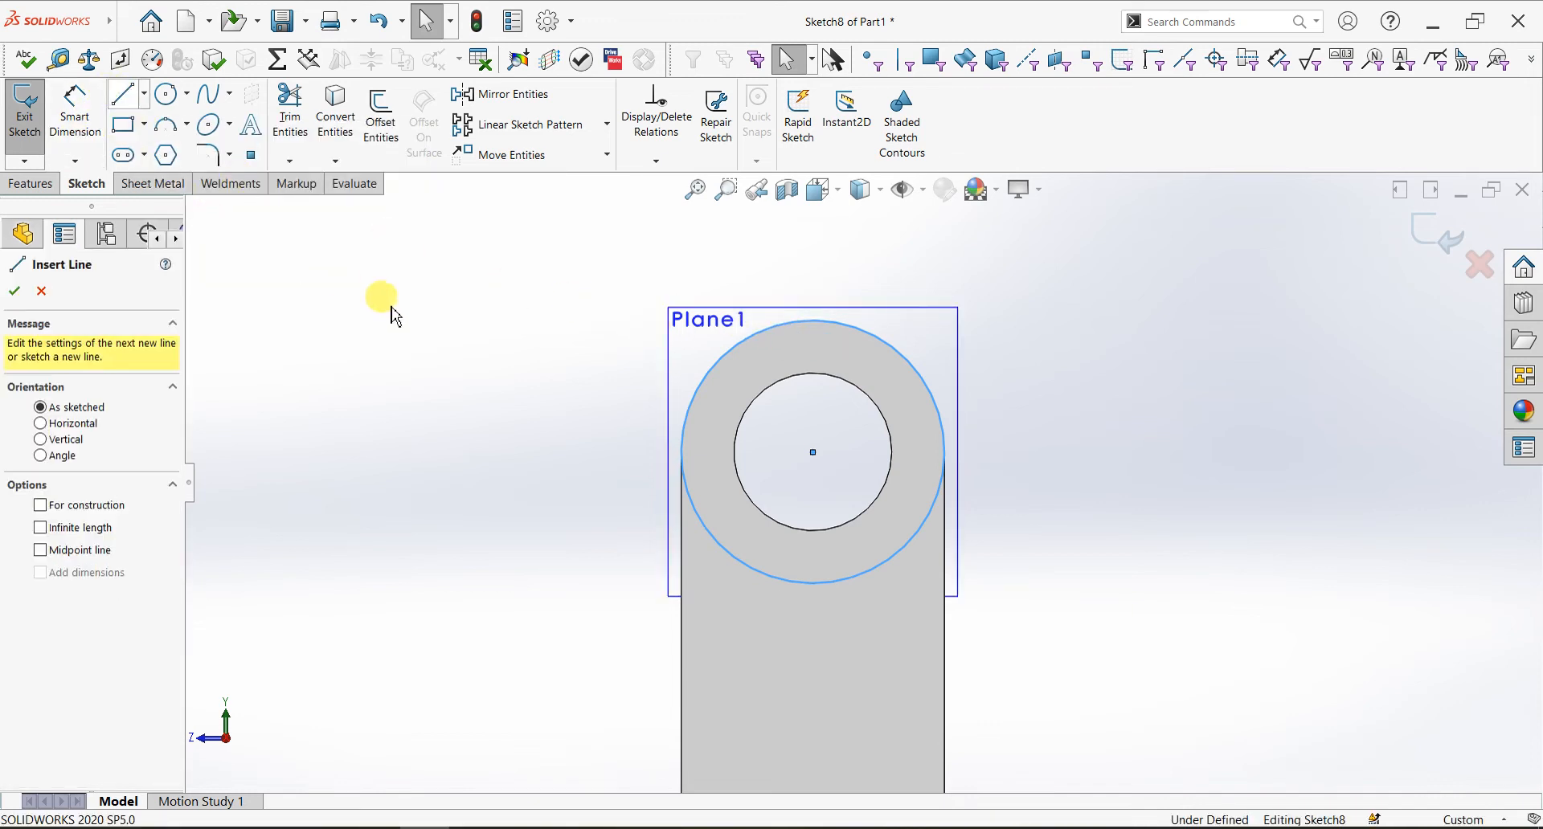
left_click(814, 321)
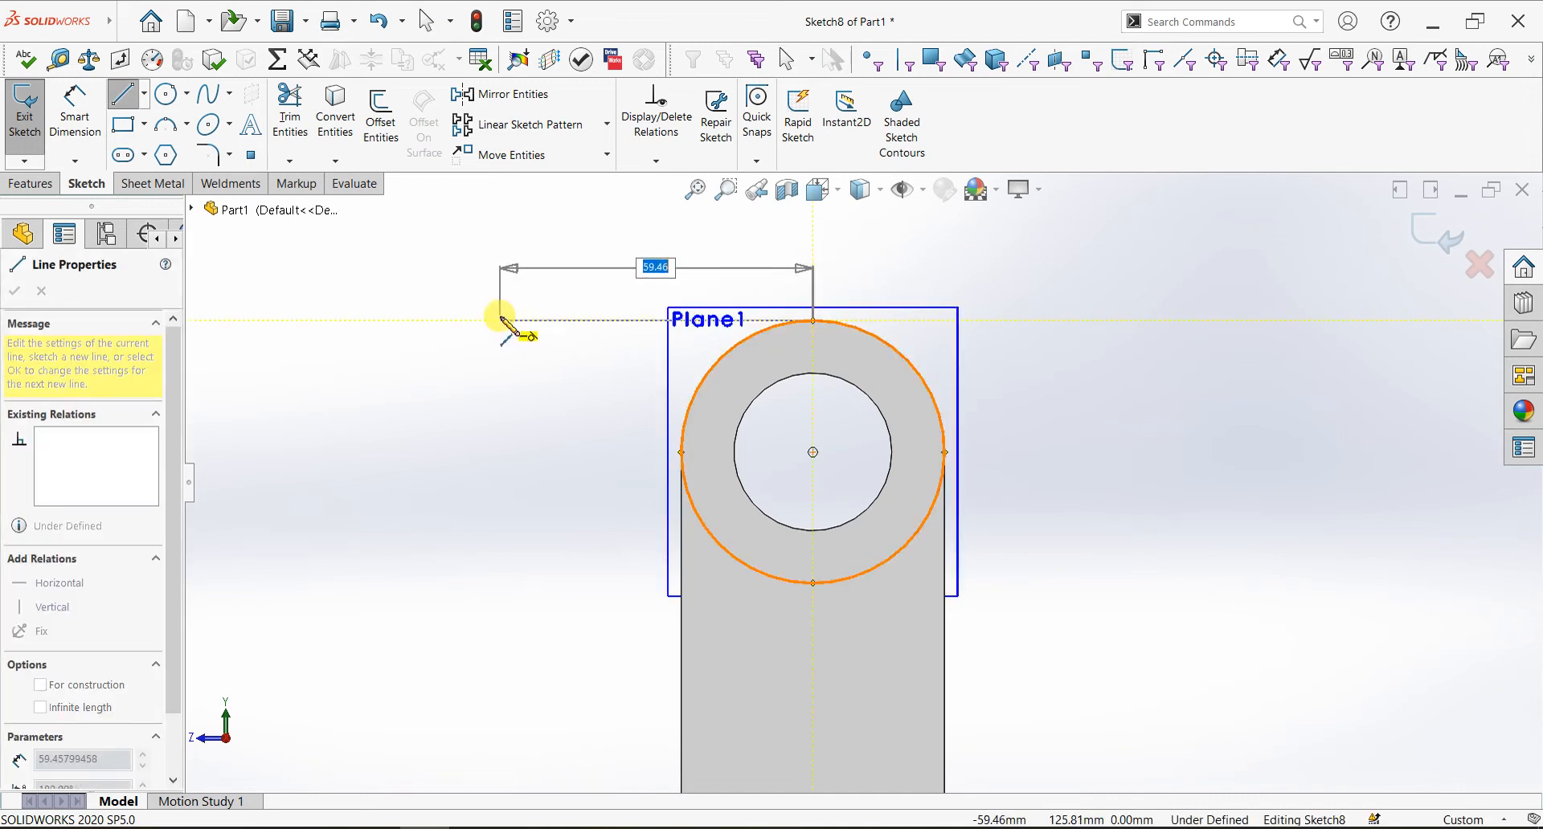
type("80")
key("Return")
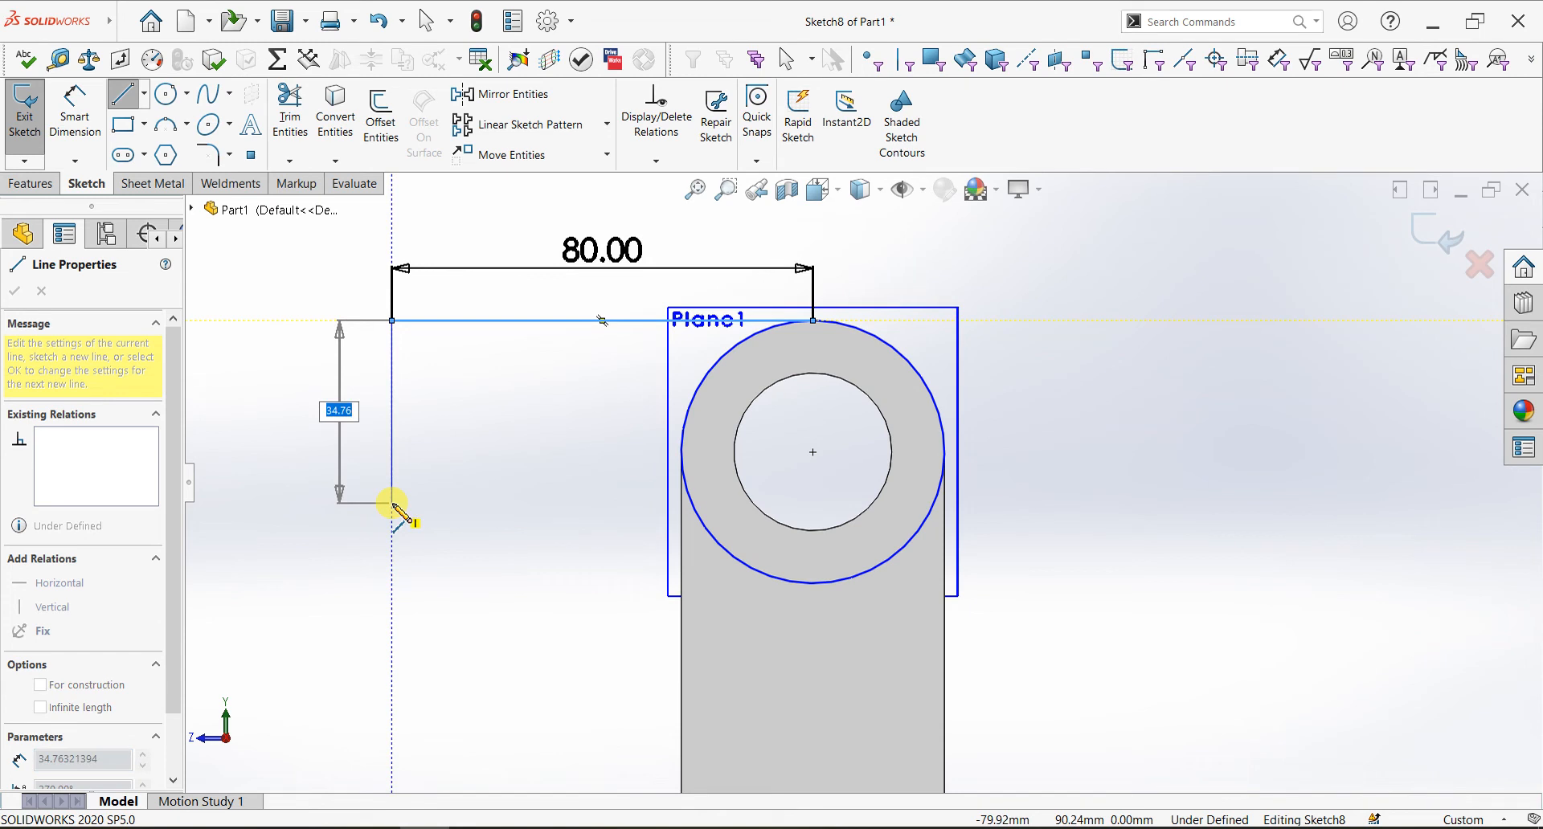
key("Return")
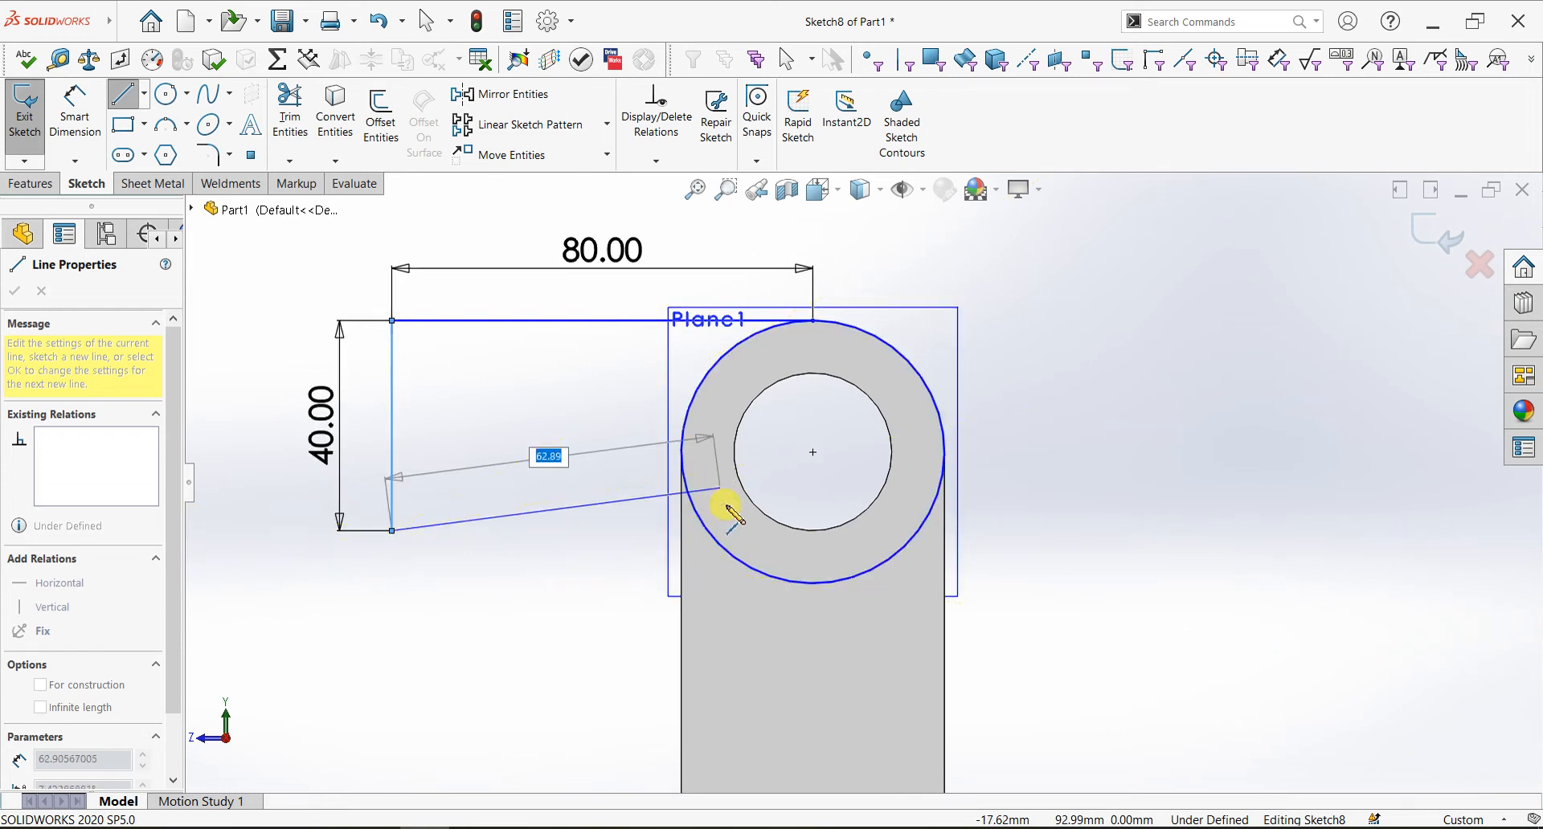
left_click(738, 535)
right_click(821, 485)
left_click(829, 499)
scroll(819, 502, "down", 2)
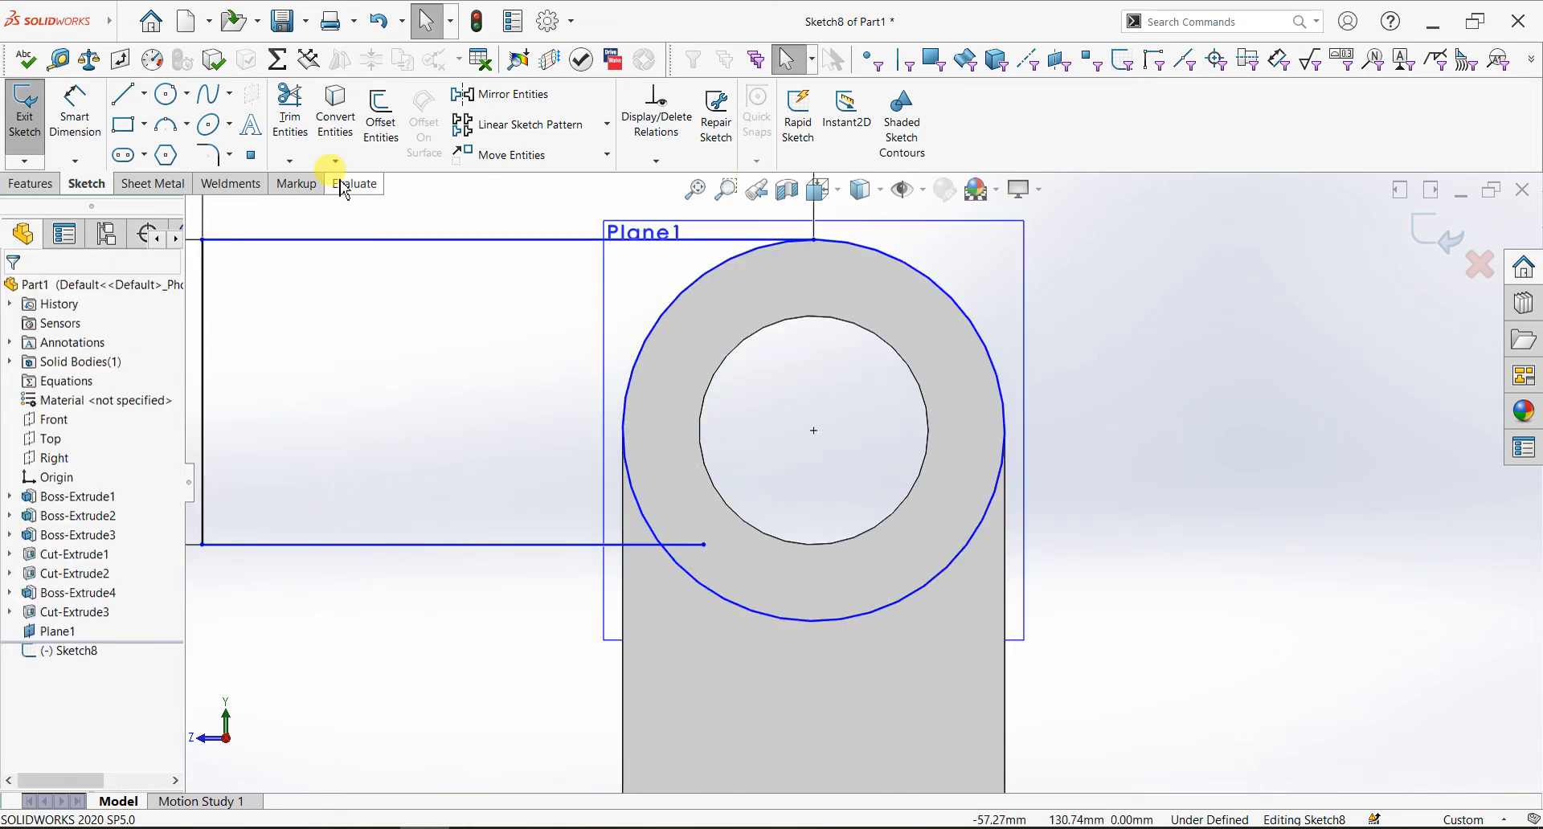
Trim away the circle's far arc so only the portion between the two horizontal lines closes the arm profile
left_click(290, 112)
scroll(682, 531, "up", 2)
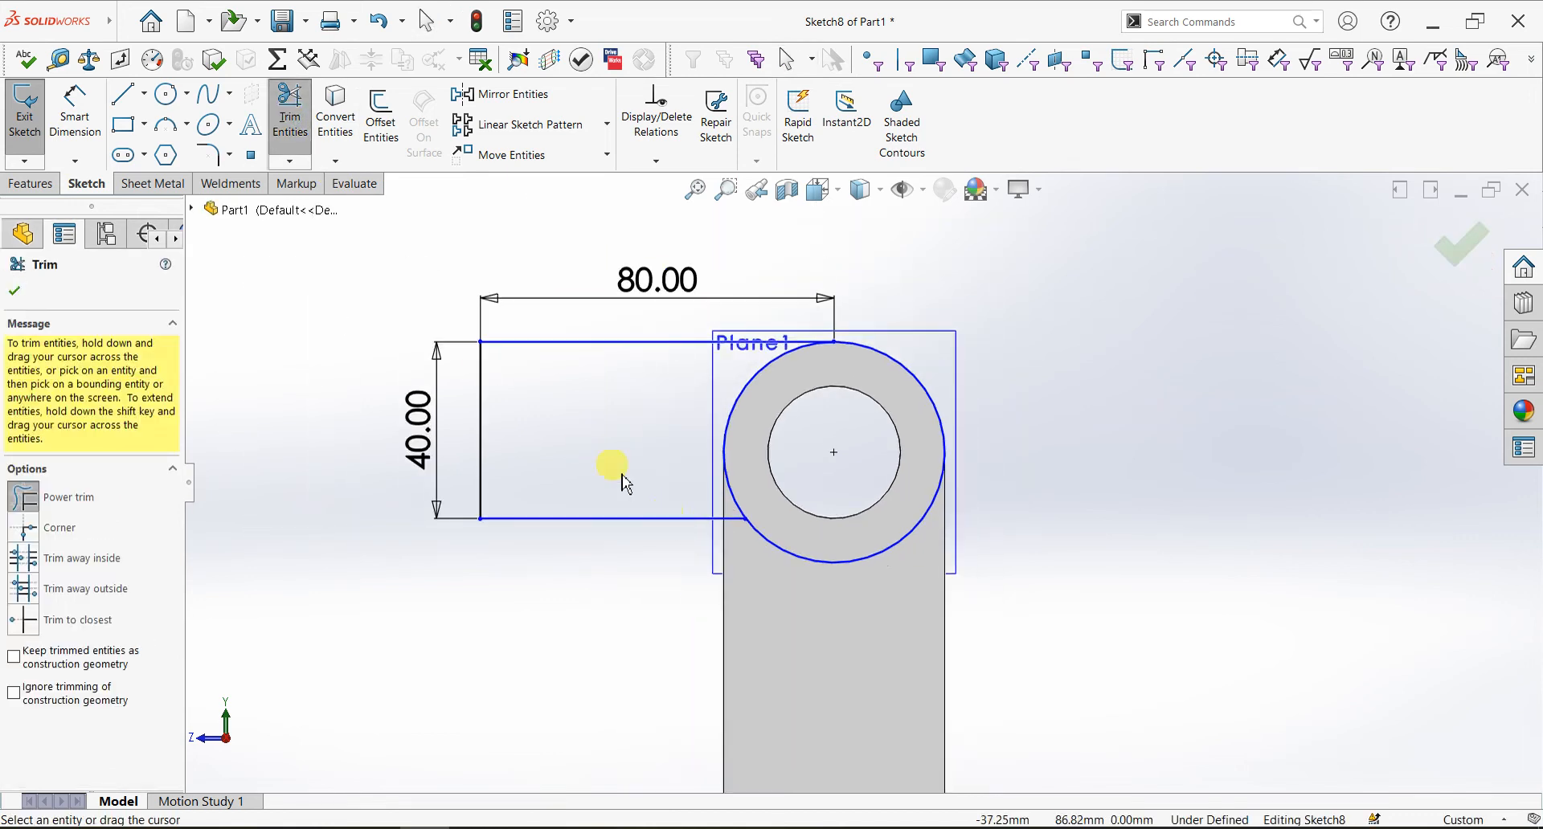
left_click_drag(854, 372, 949, 373)
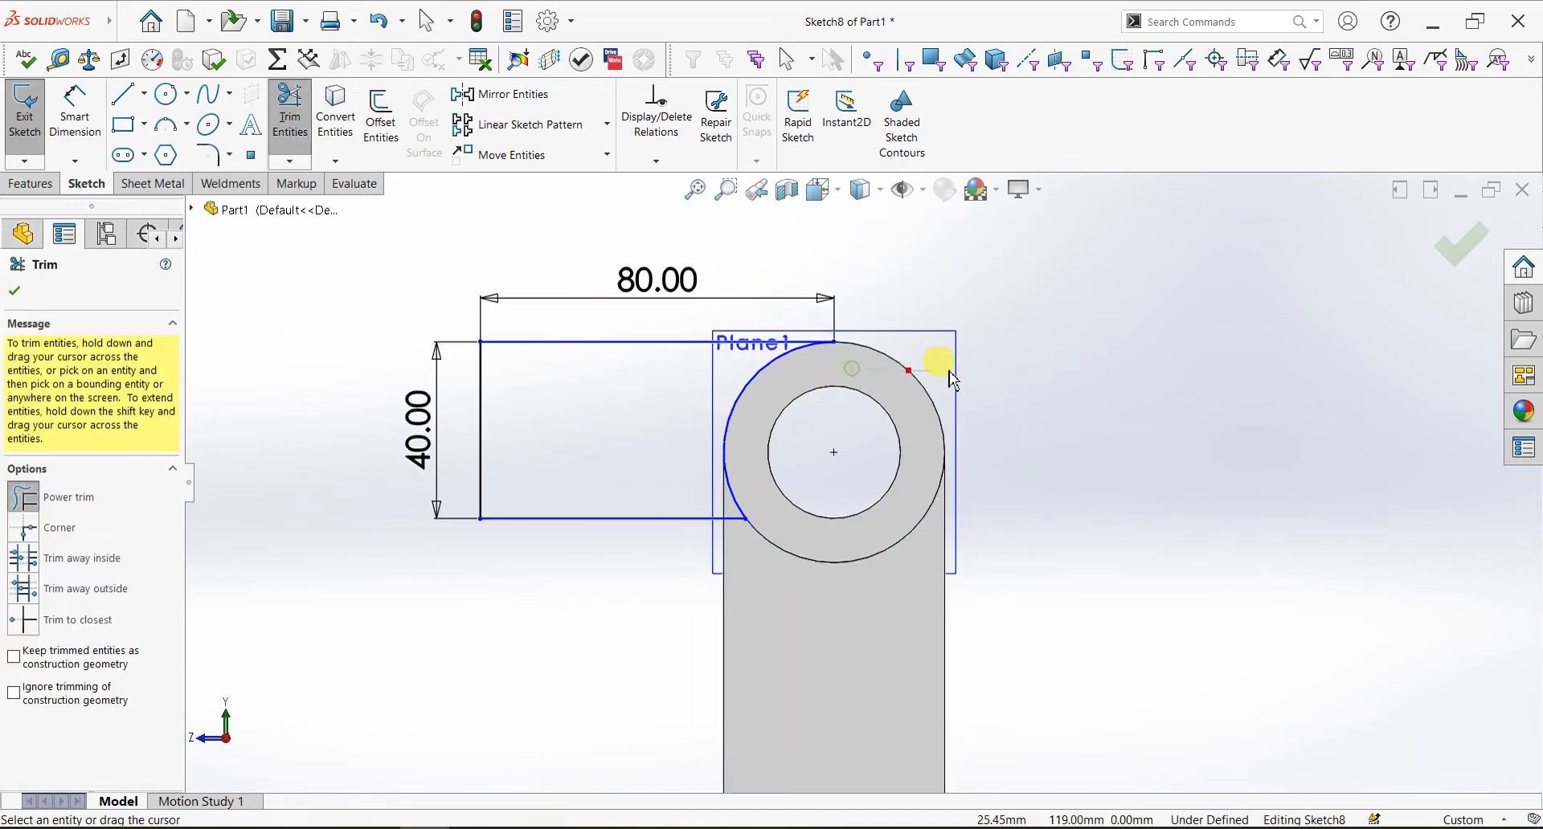
middle_click_drag(835, 470, 928, 615)
left_click(15, 290)
Extrude the arm profile 20 mm with the Mid Plane end condition, merged with the boss
left_click(30, 183)
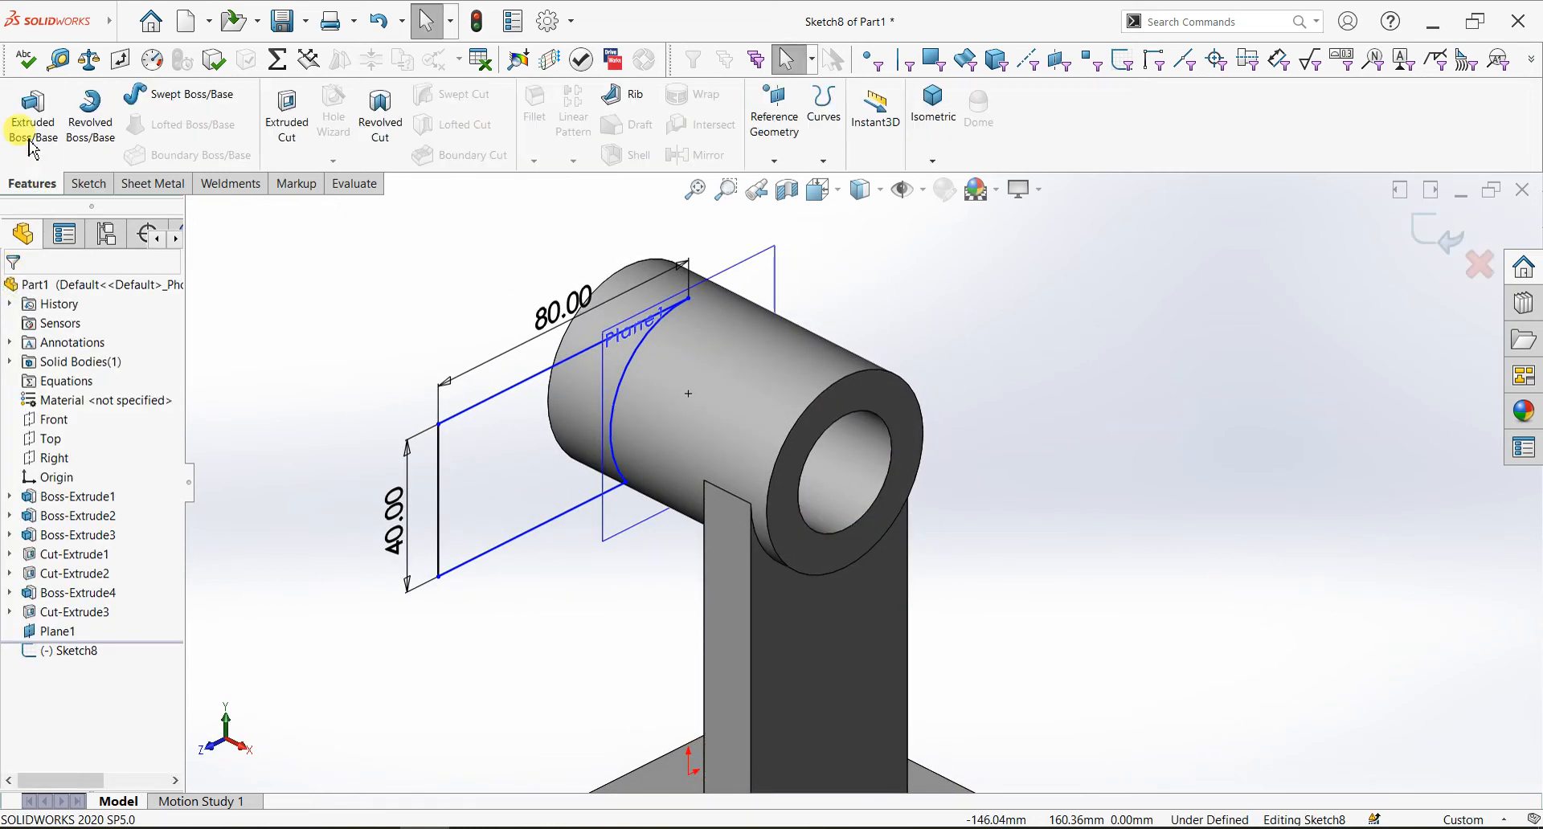
left_click(32, 112)
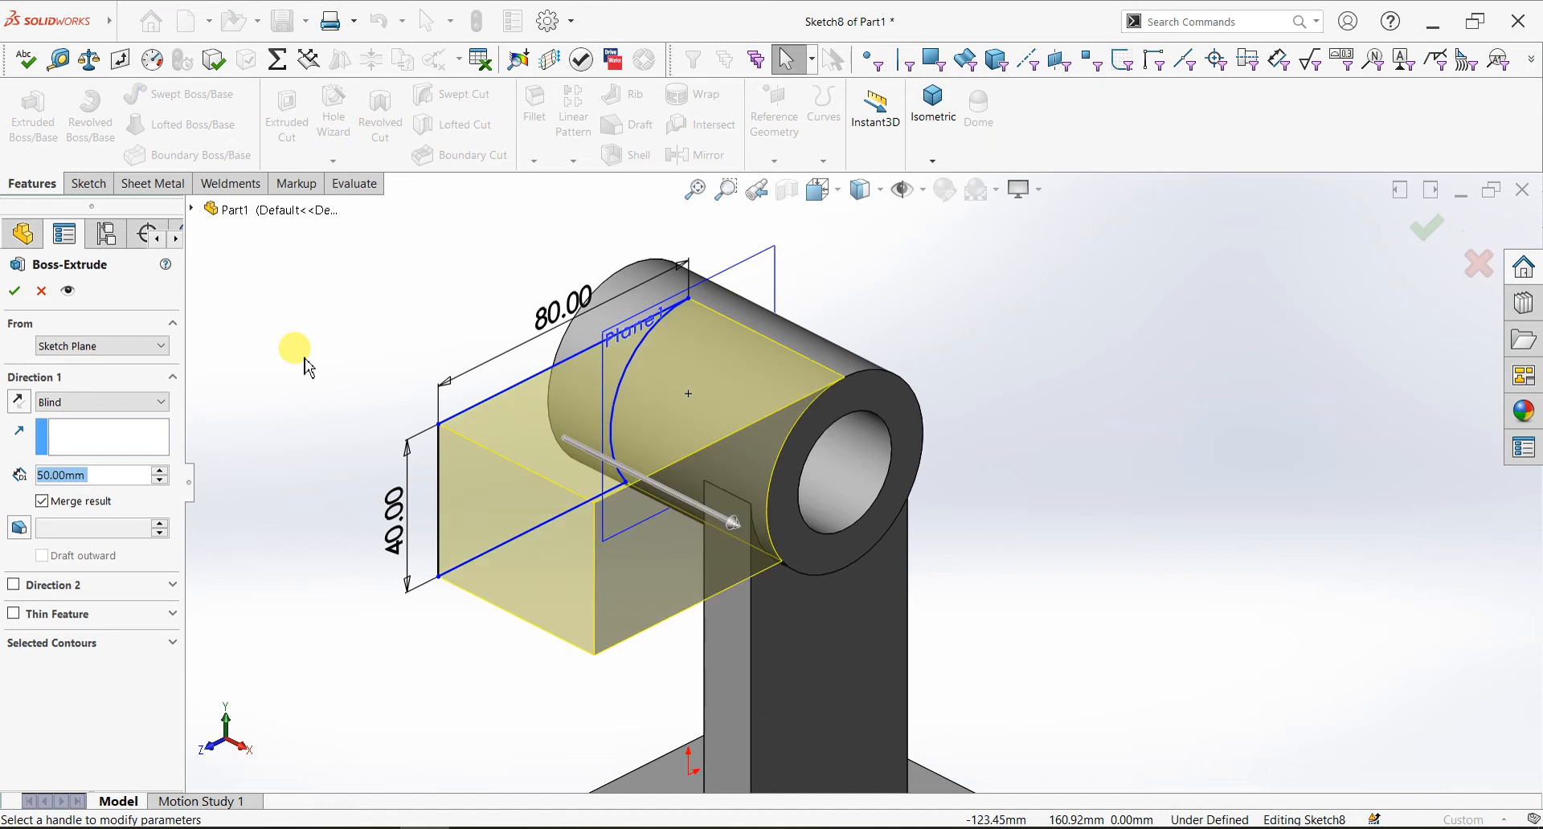
left_click(89, 401)
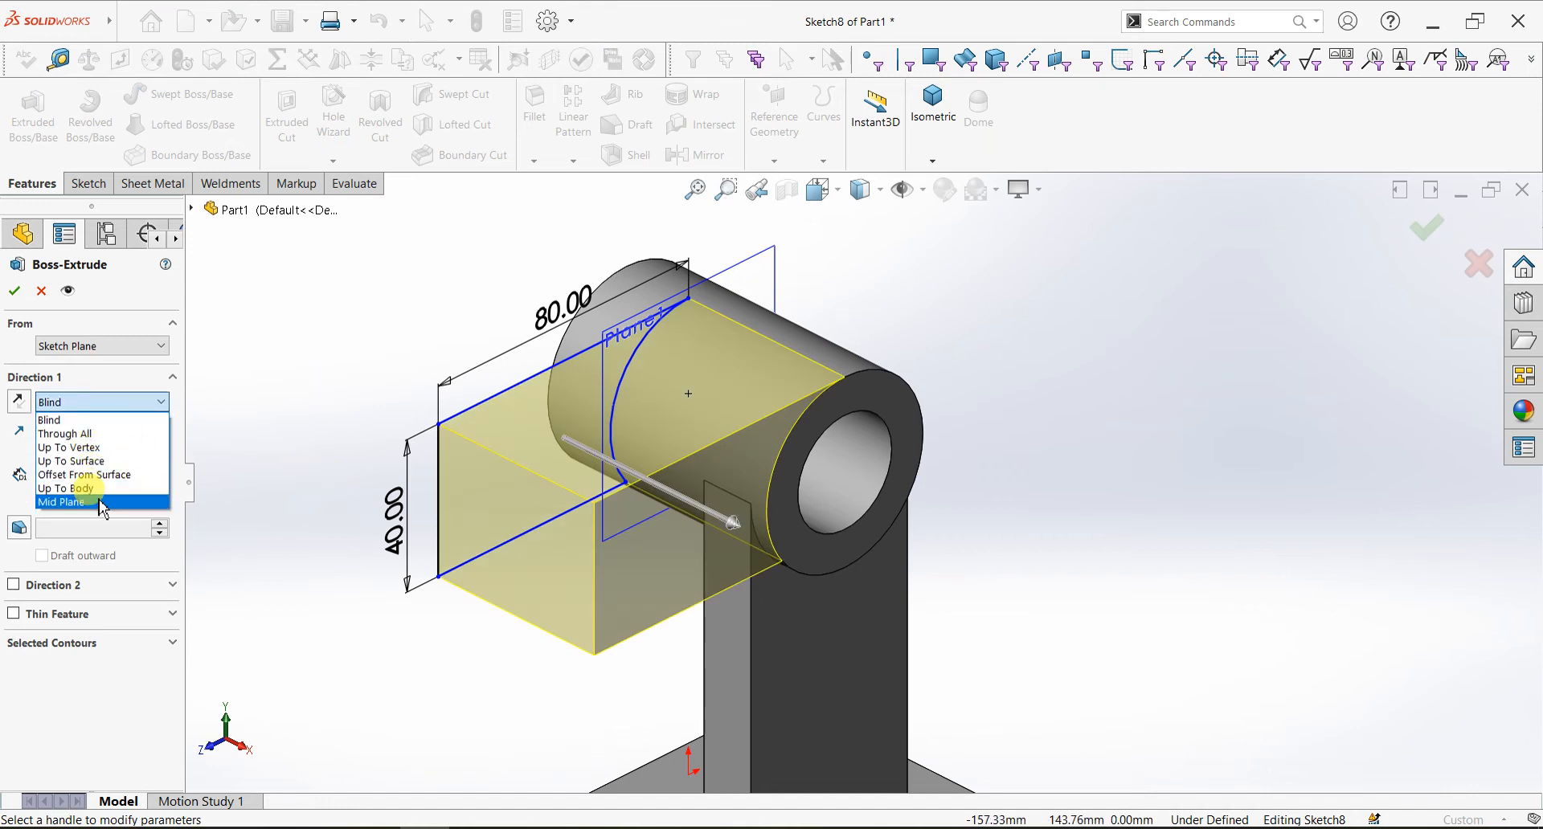
left_click(97, 501)
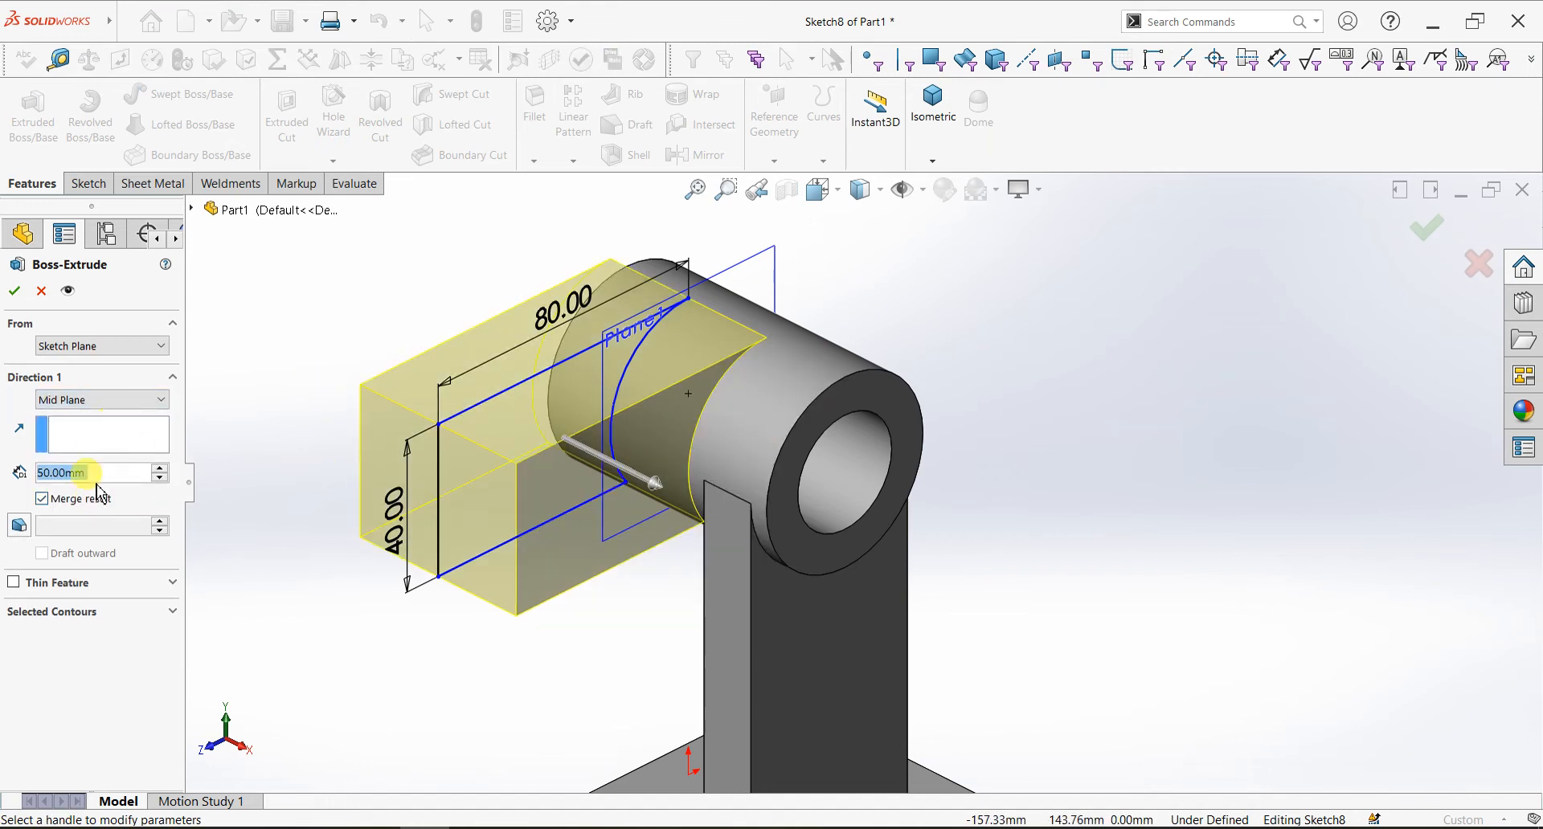
type("20")
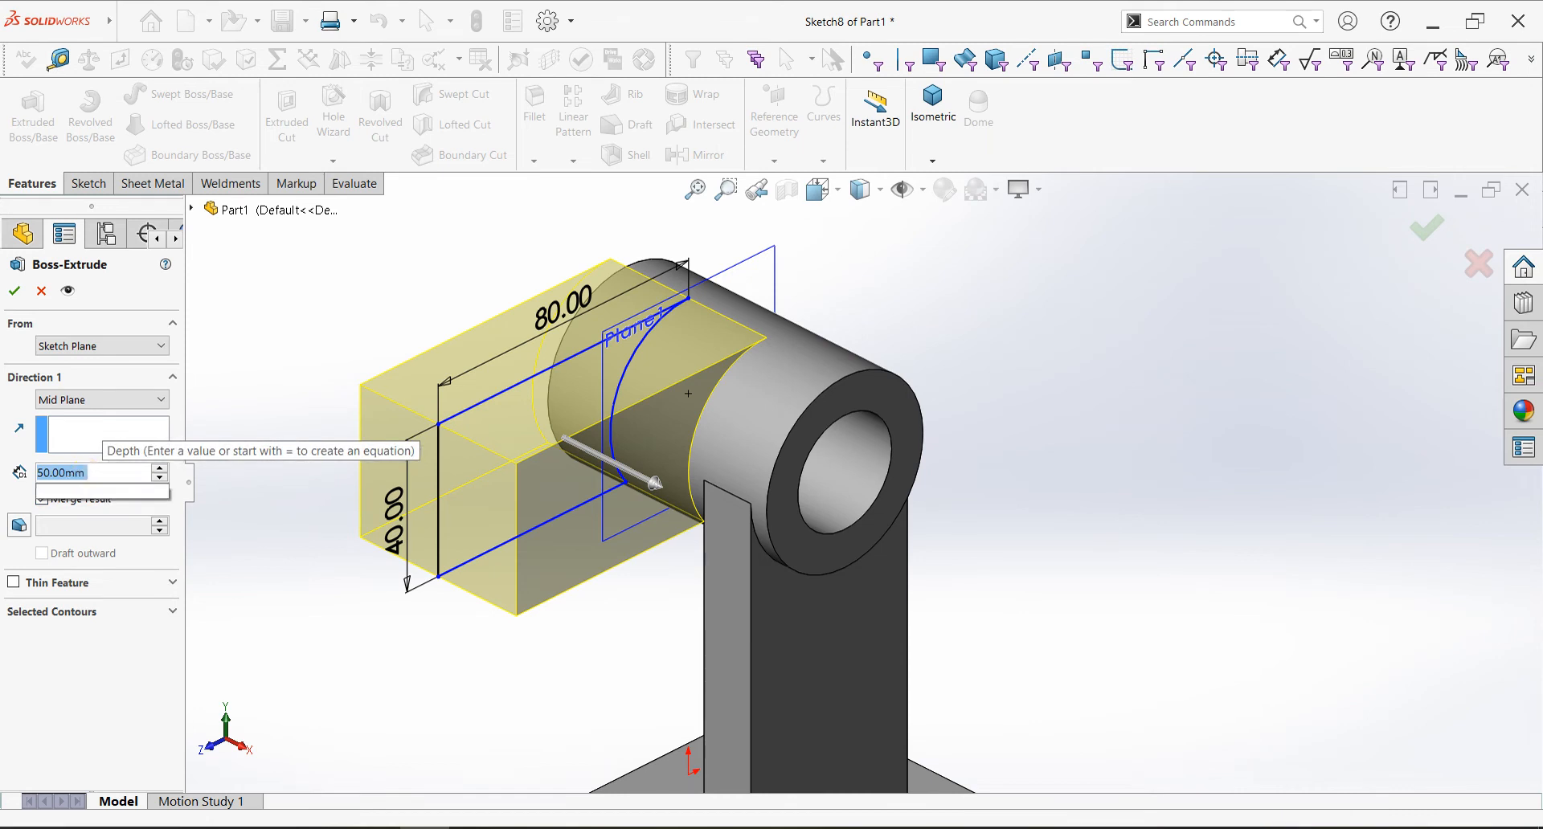
key("Return")
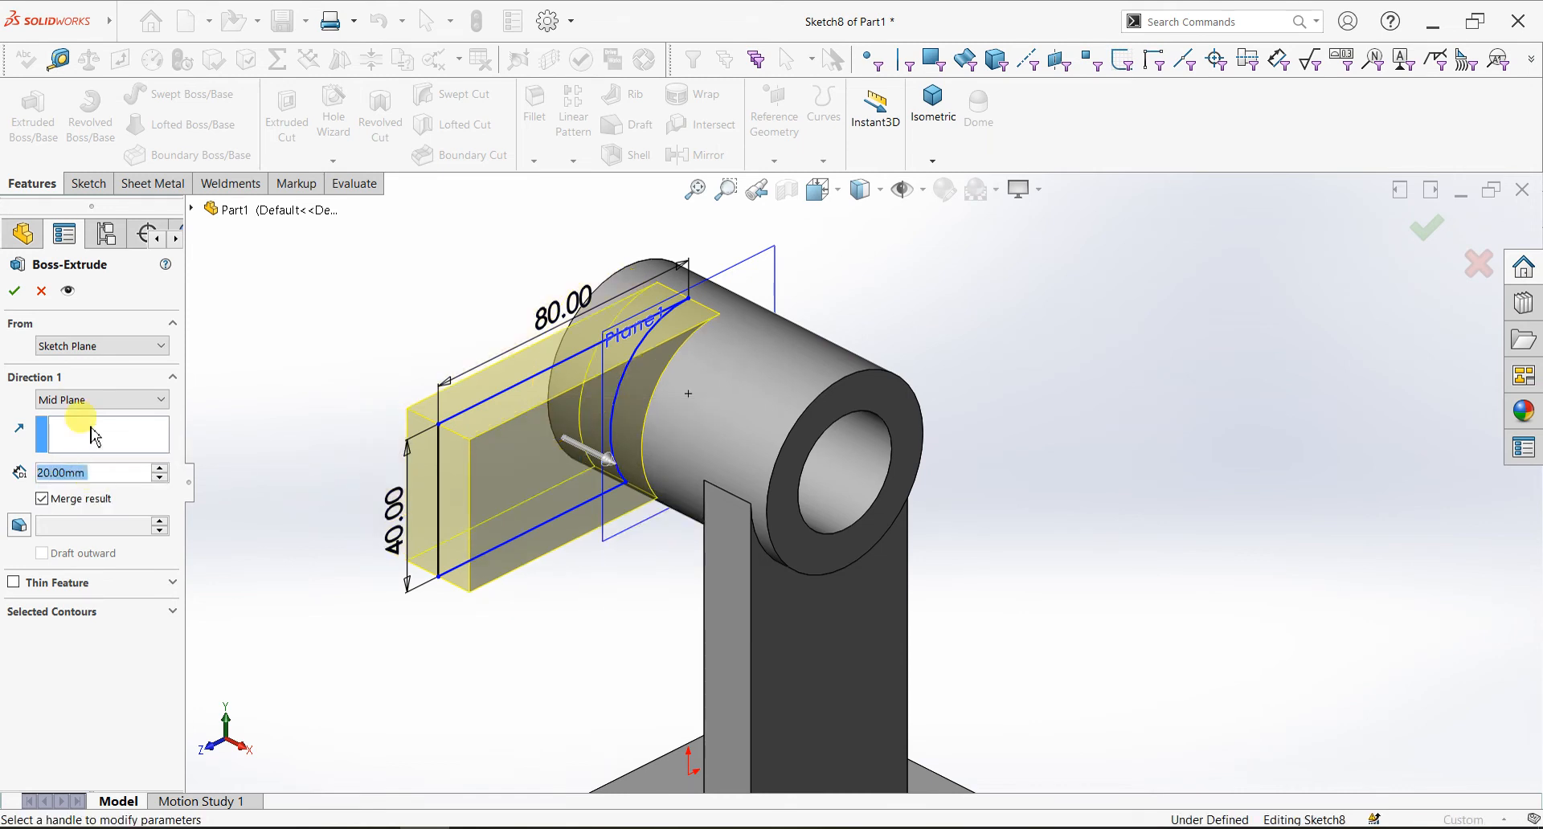
left_click(22, 301)
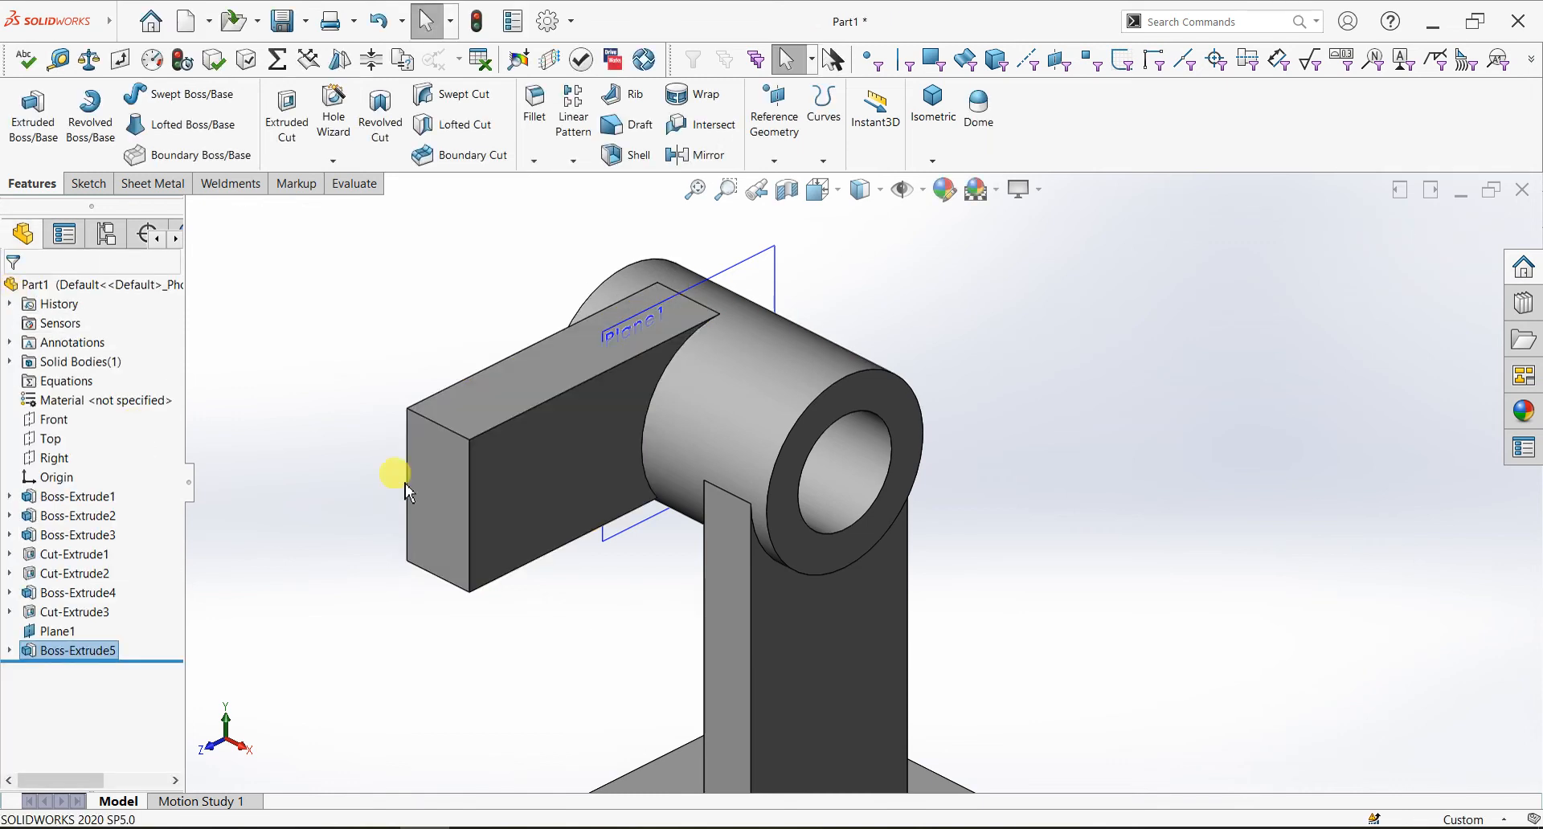
Sketch a straight slot on the arm's top face from the end edge's midpoint outward along the edge, 25 mm centre-to-centre and about 16.47 mm wide
left_click(456, 419)
key("ctrl+8")
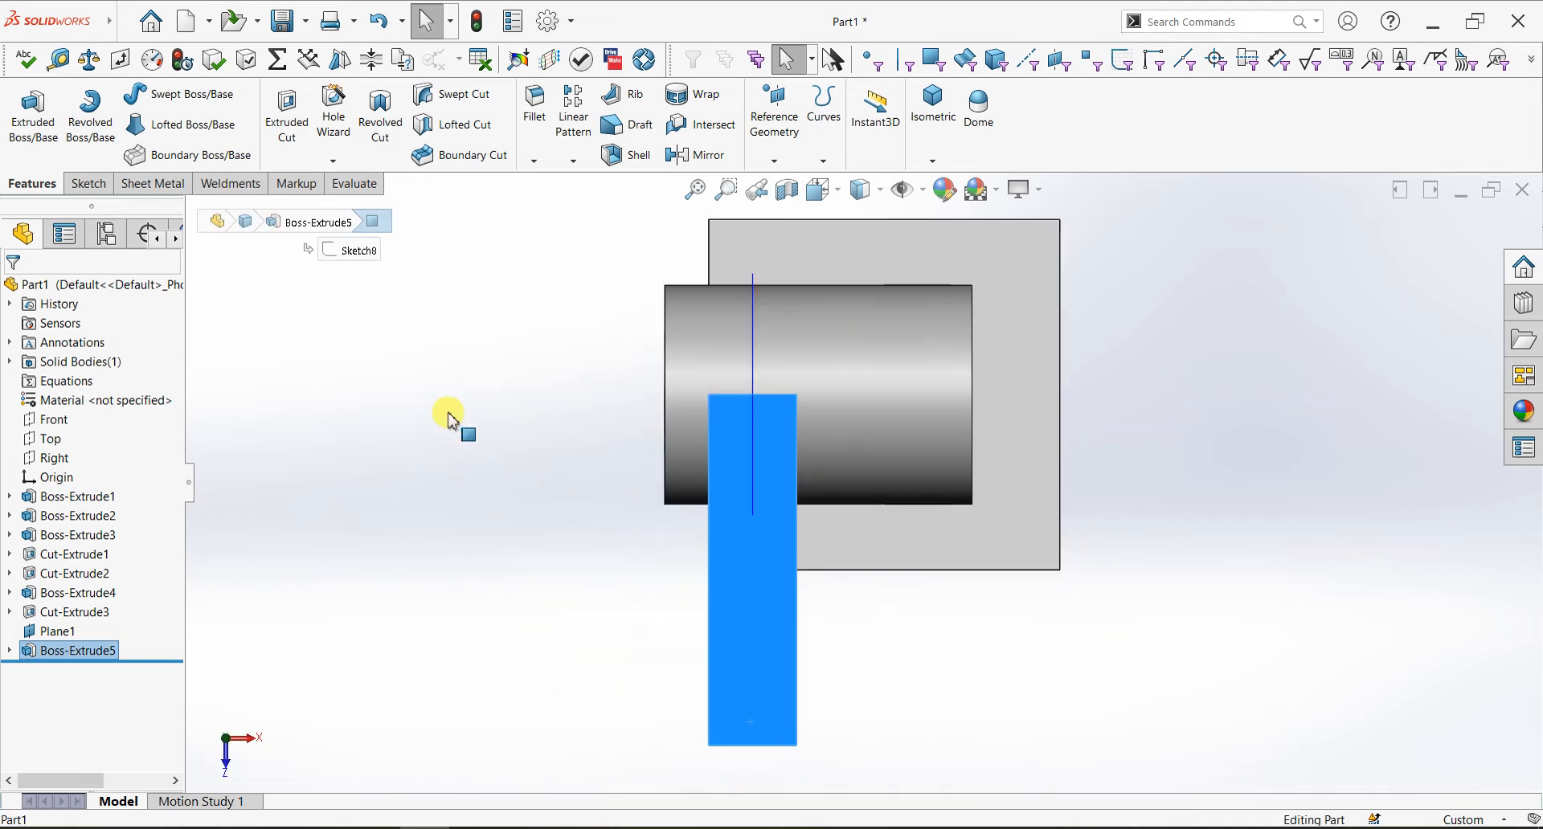
scroll(773, 746, "up", 2)
scroll(836, 707, "down", 2)
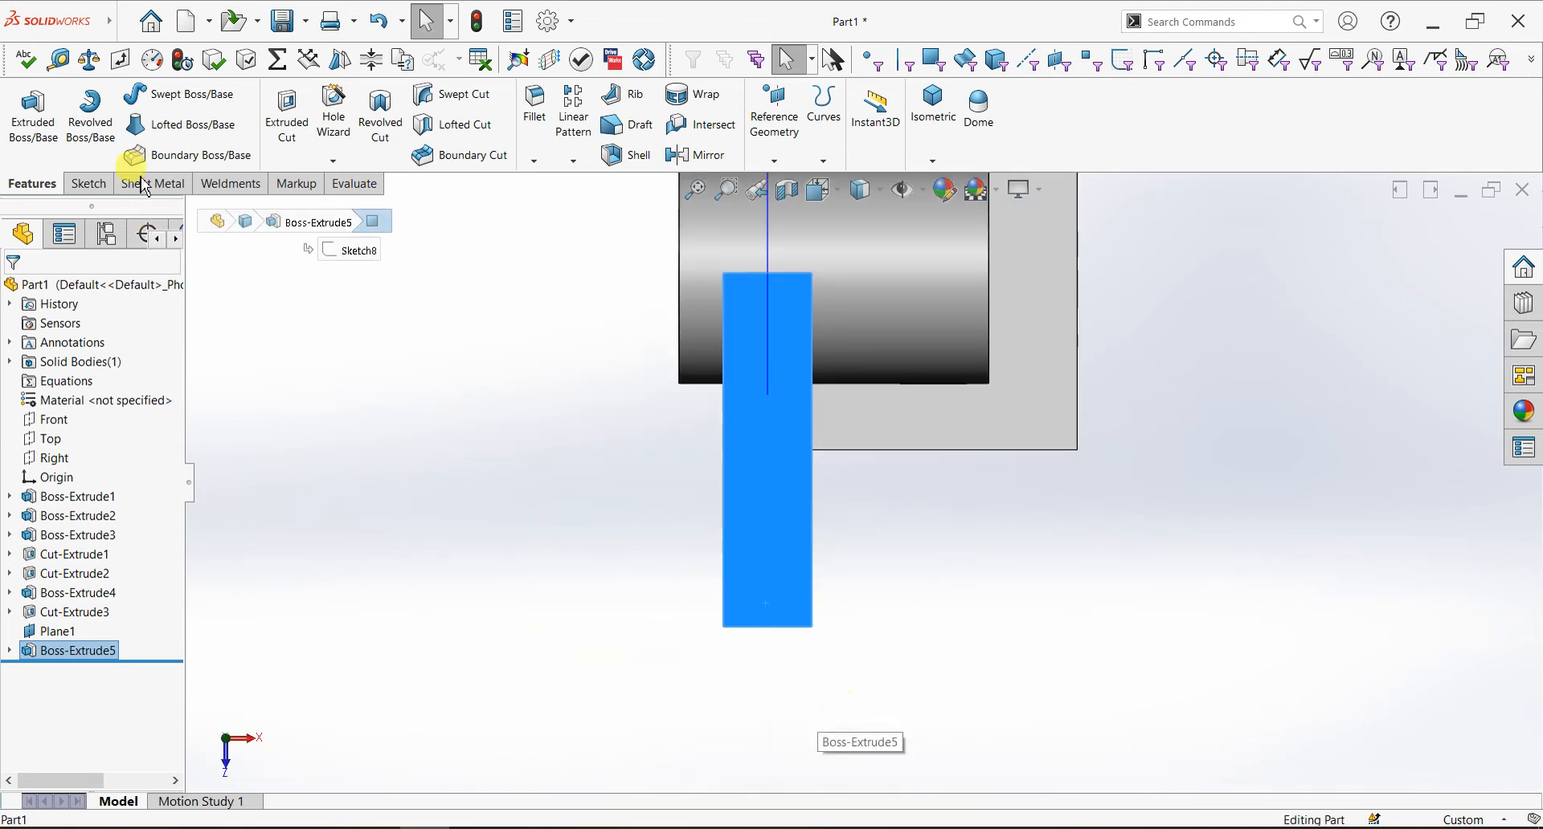
left_click(101, 184)
left_click(26, 111)
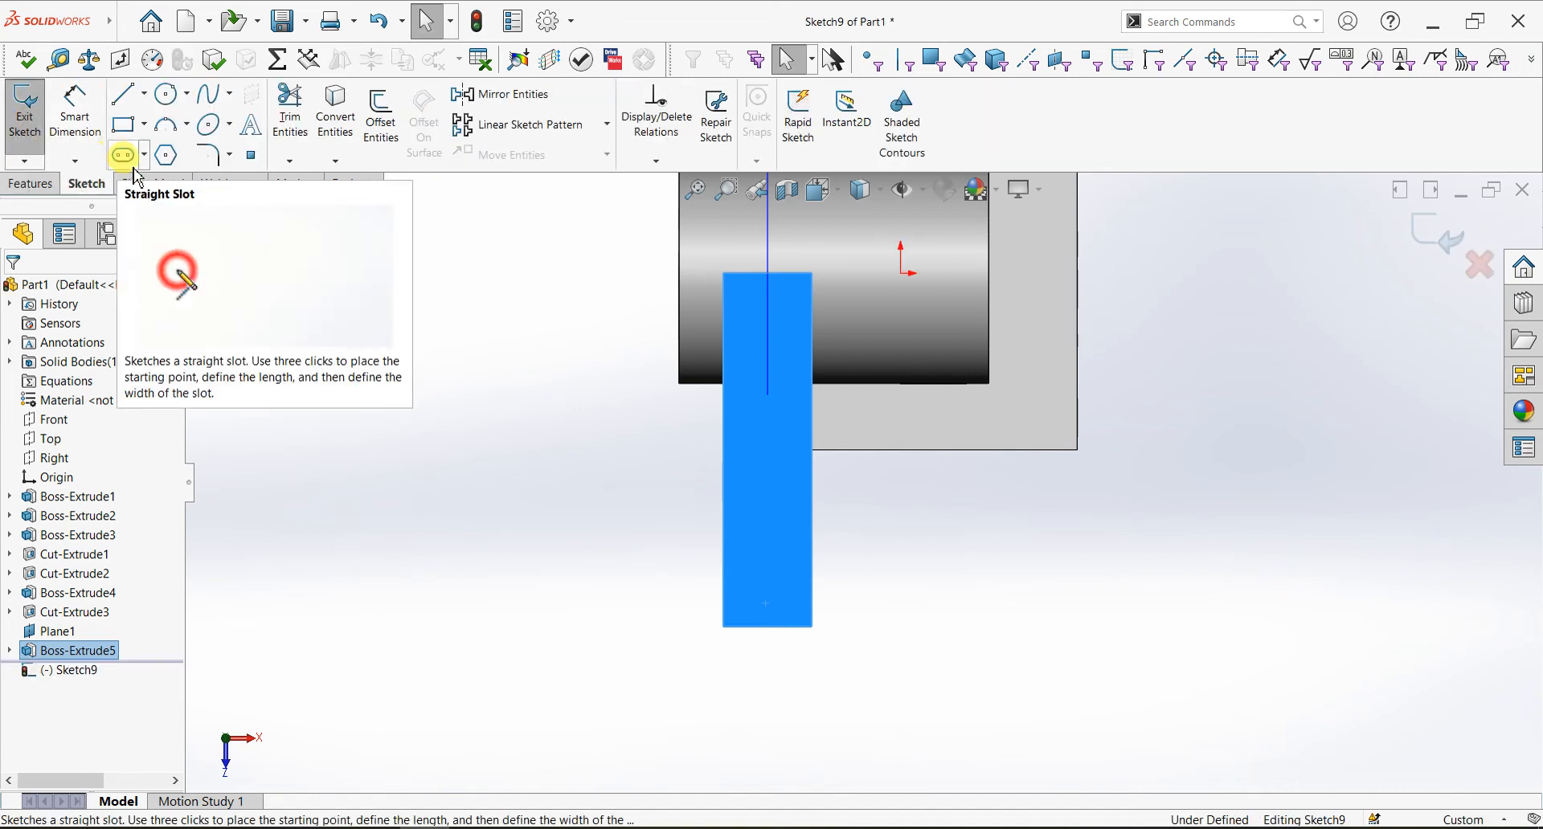
left_click(125, 155)
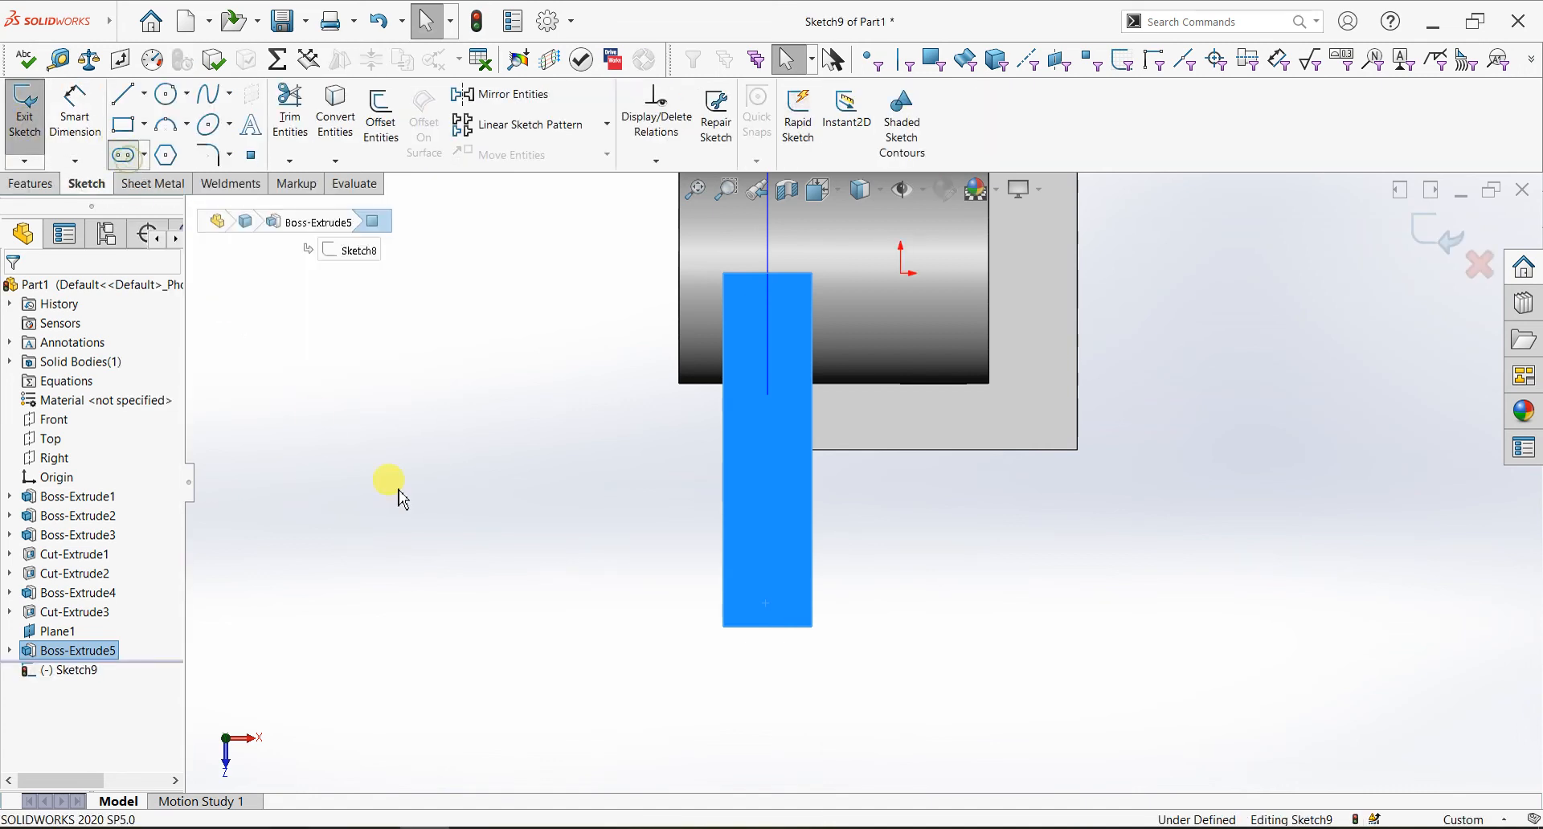
left_click(768, 626)
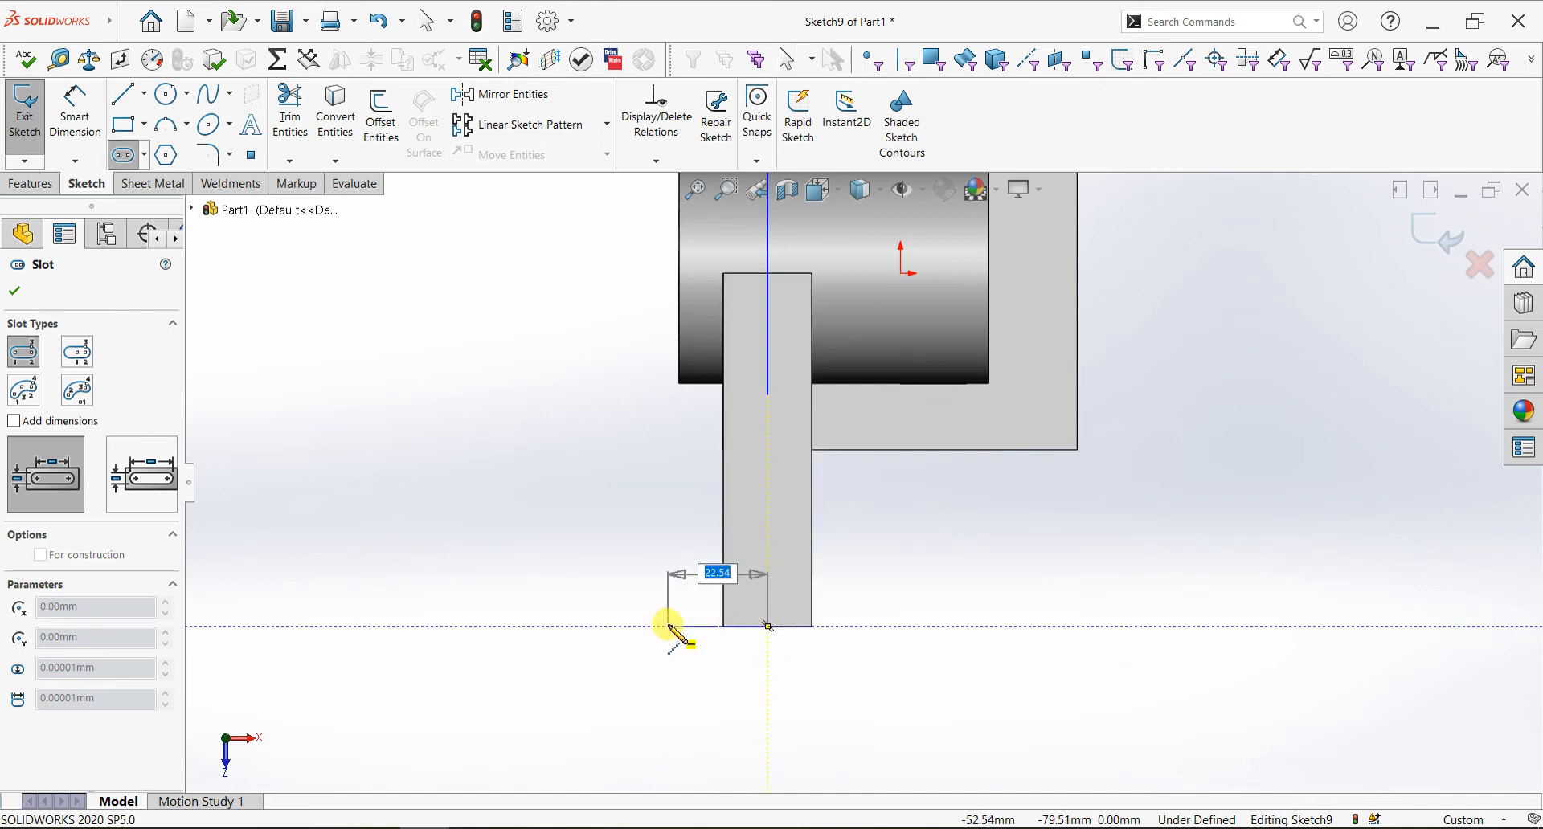
type("25")
key("Return")
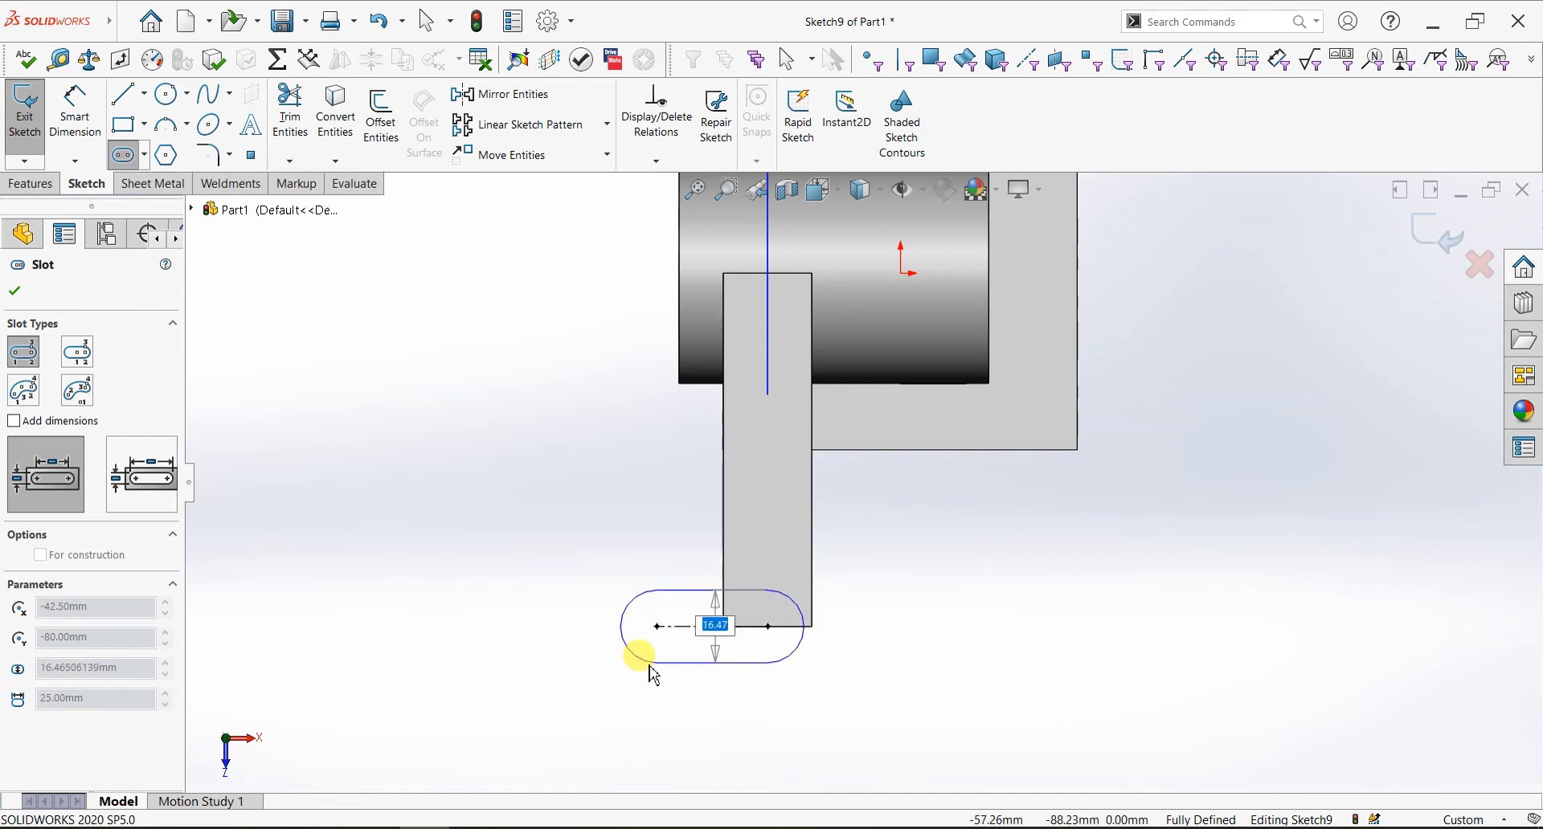
type("16.465")
key("Return")
scroll(643, 668, "down", 1)
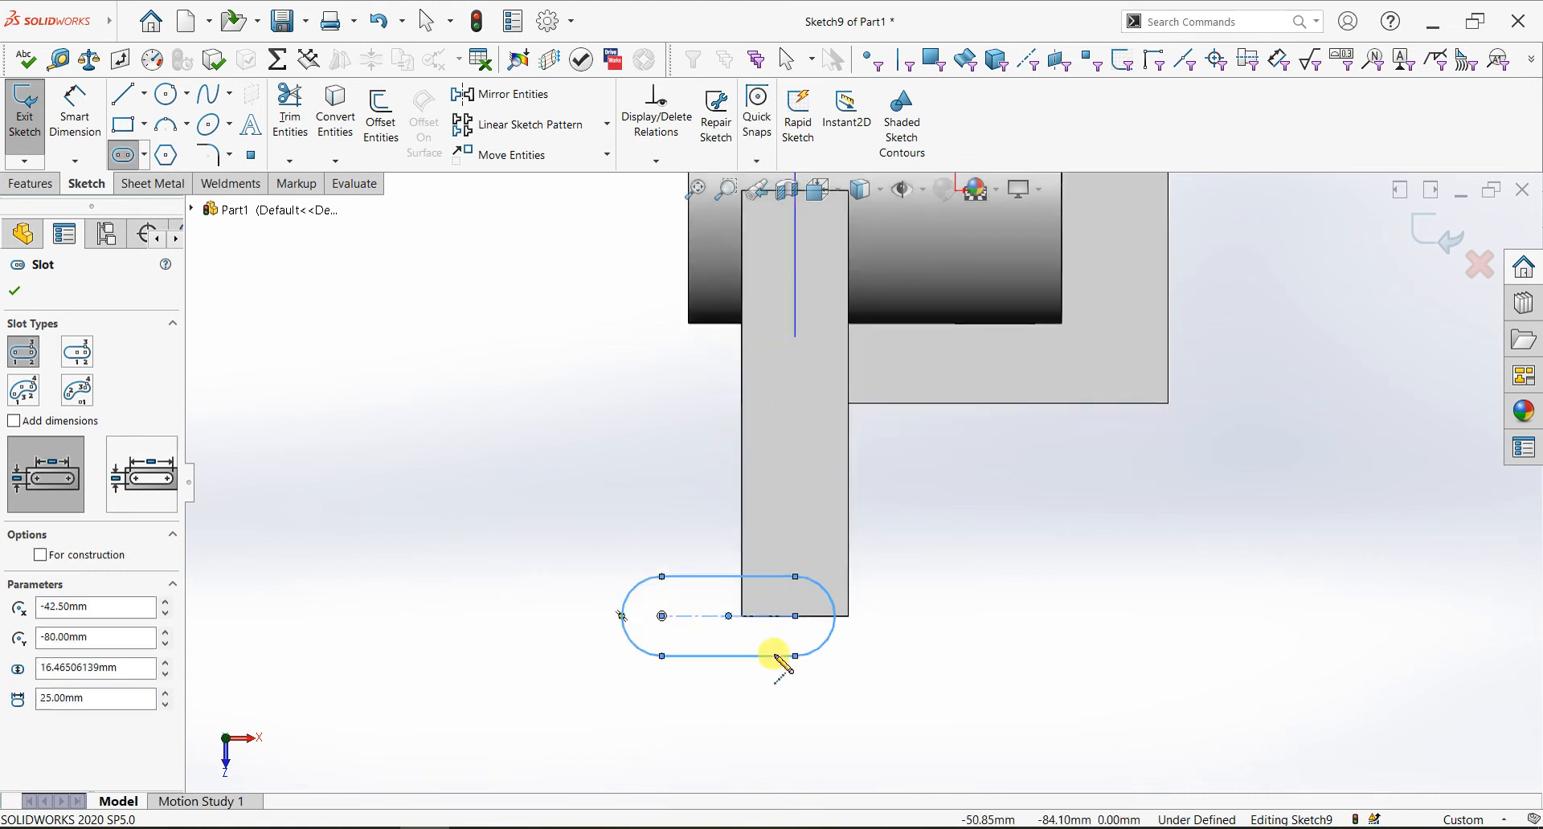
scroll(796, 657, "up", 1)
middle_click_drag(826, 611, 785, 447)
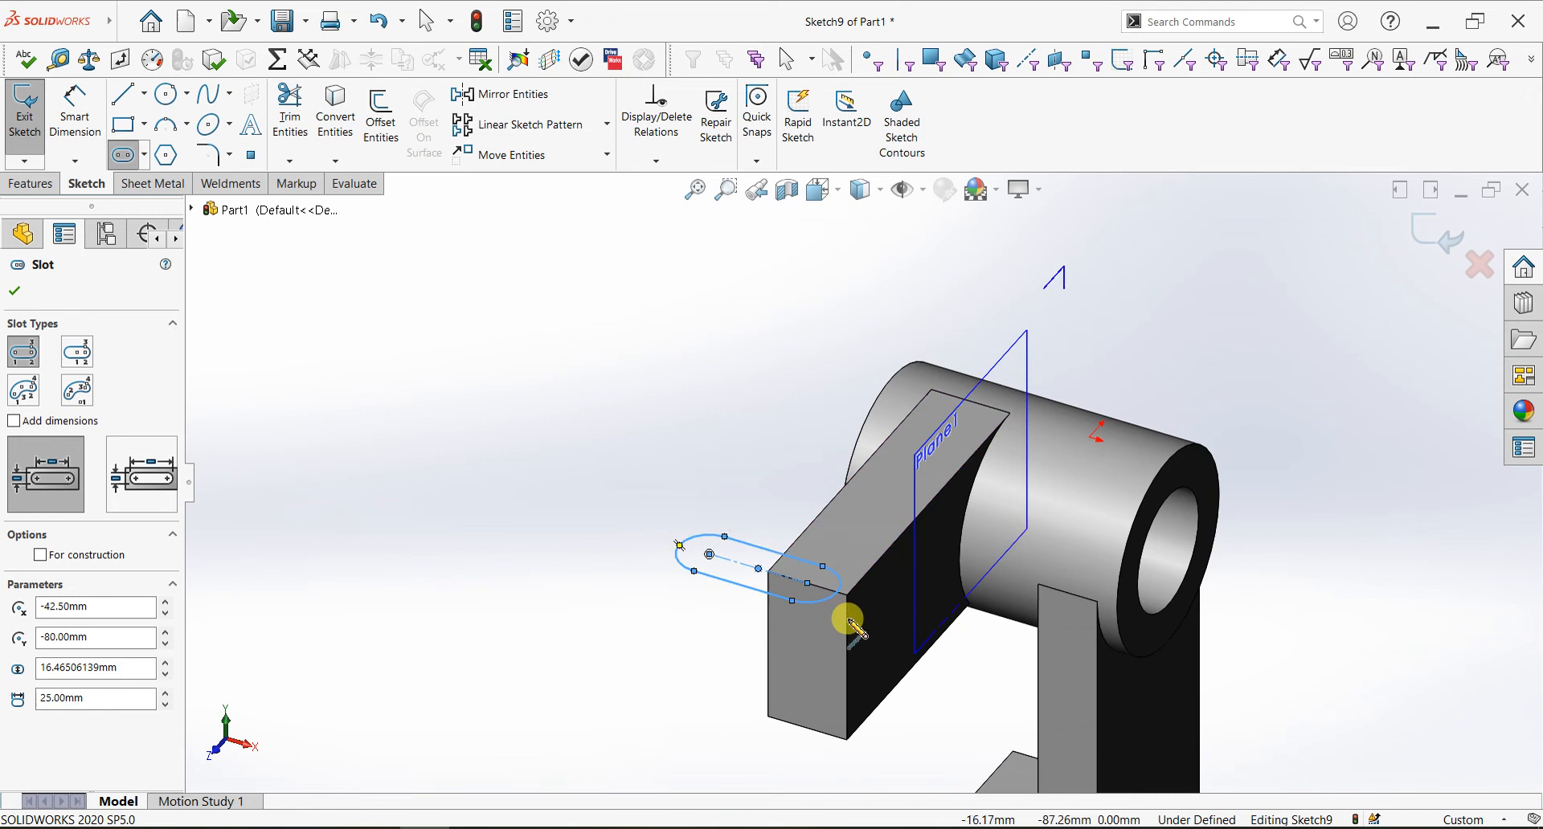
scroll(853, 604, "down", 3)
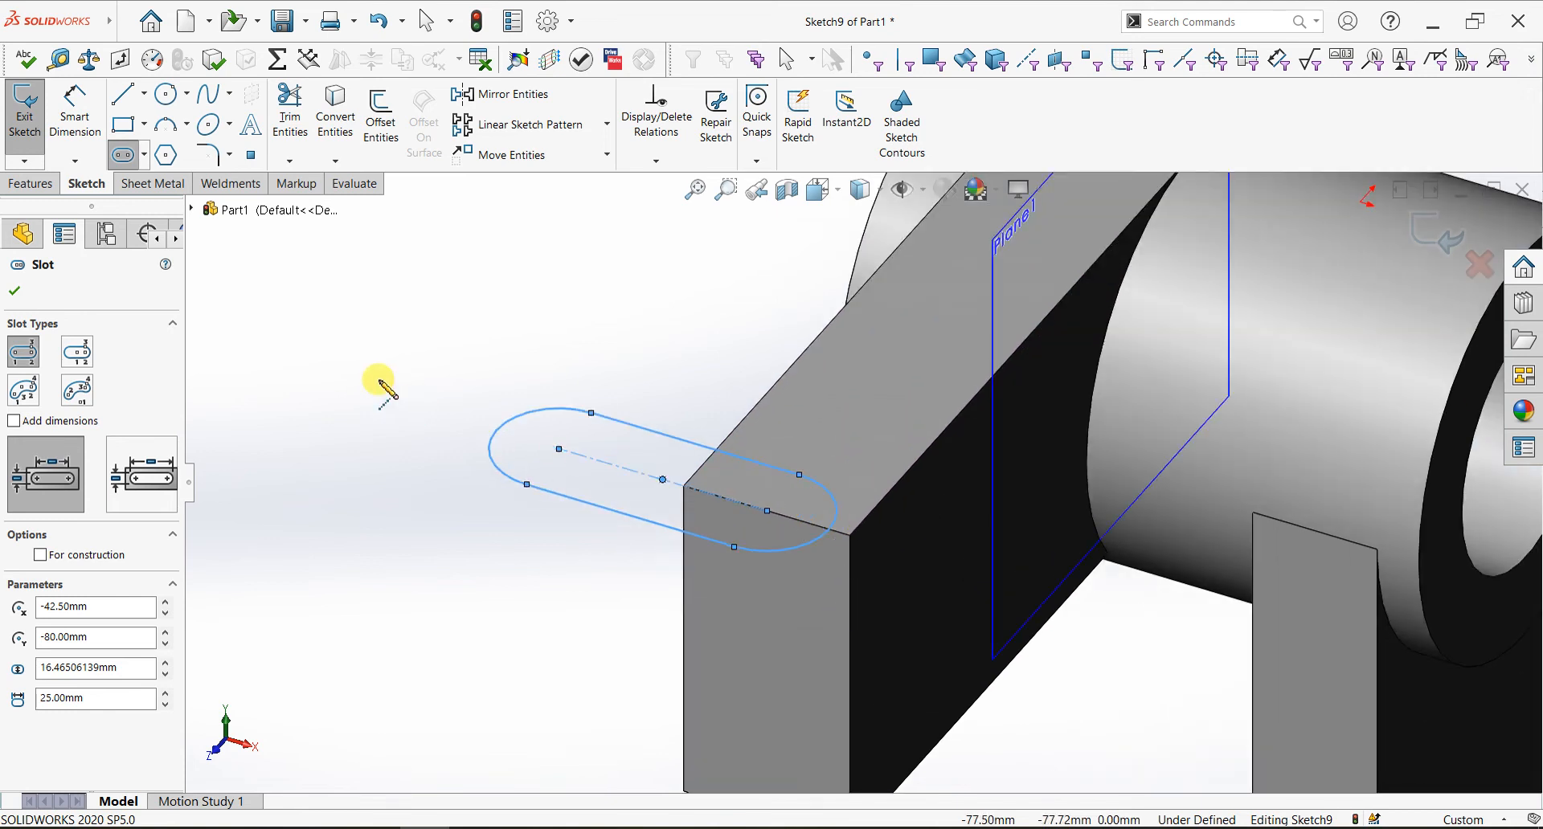
left_click(17, 293)
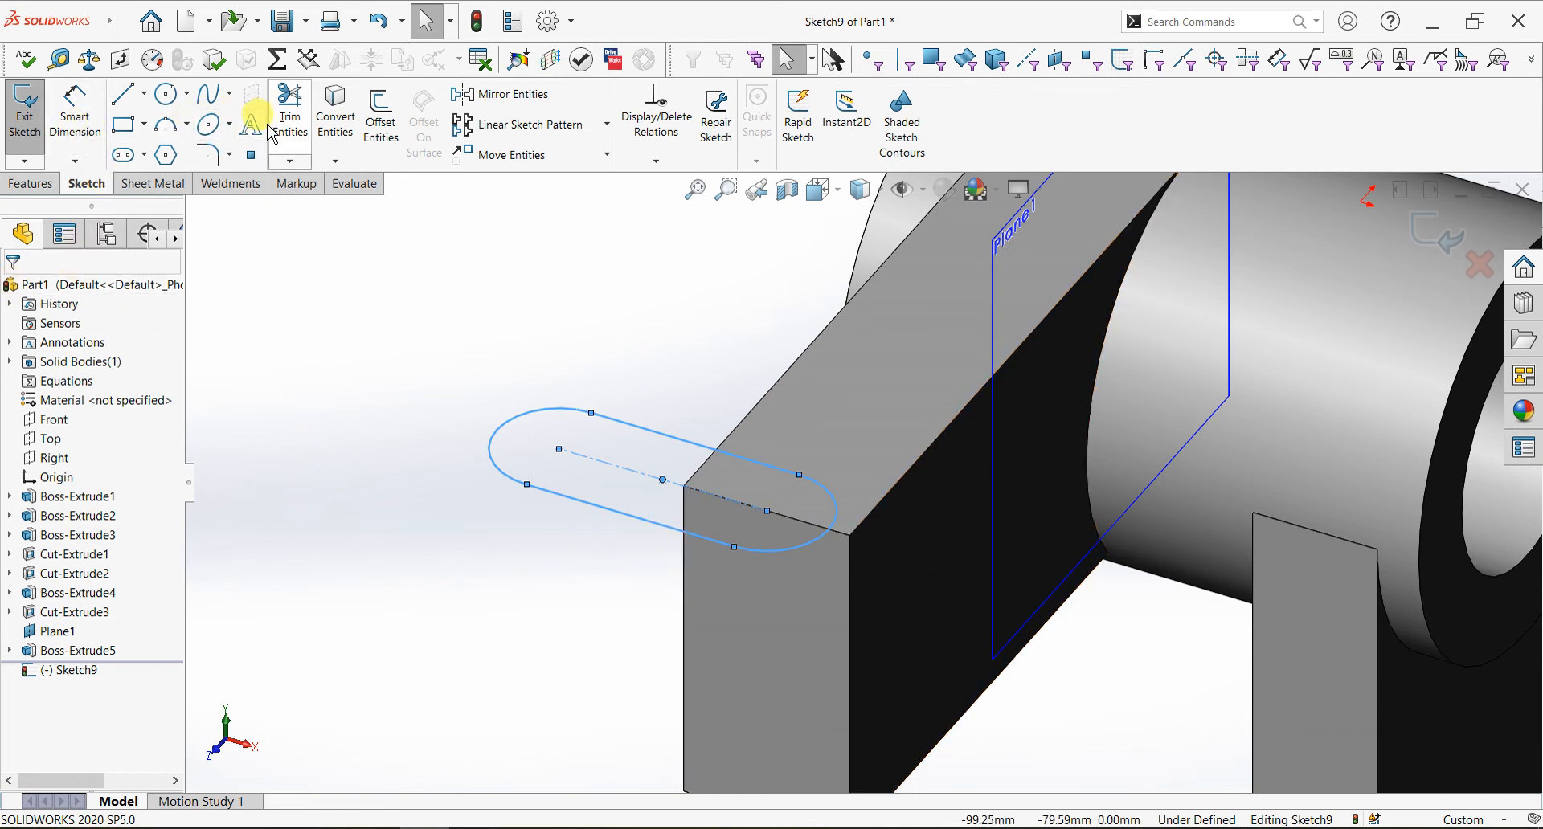
Extrude the slot profile 8 mm Blind in the reversed direction, downward from the arm's top face
left_click(36, 186)
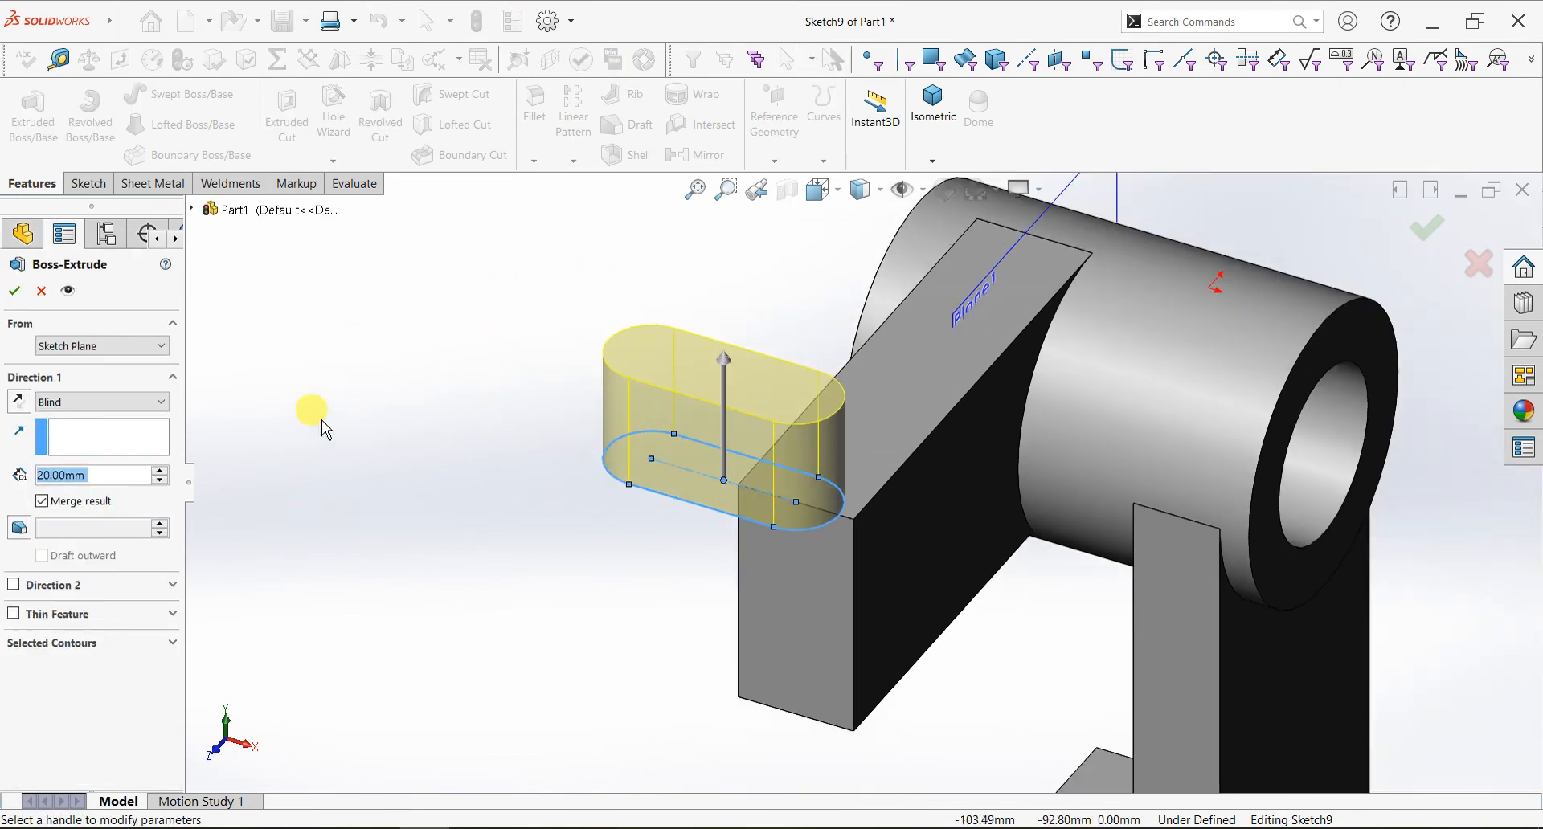
scroll(332, 453, "down", 2)
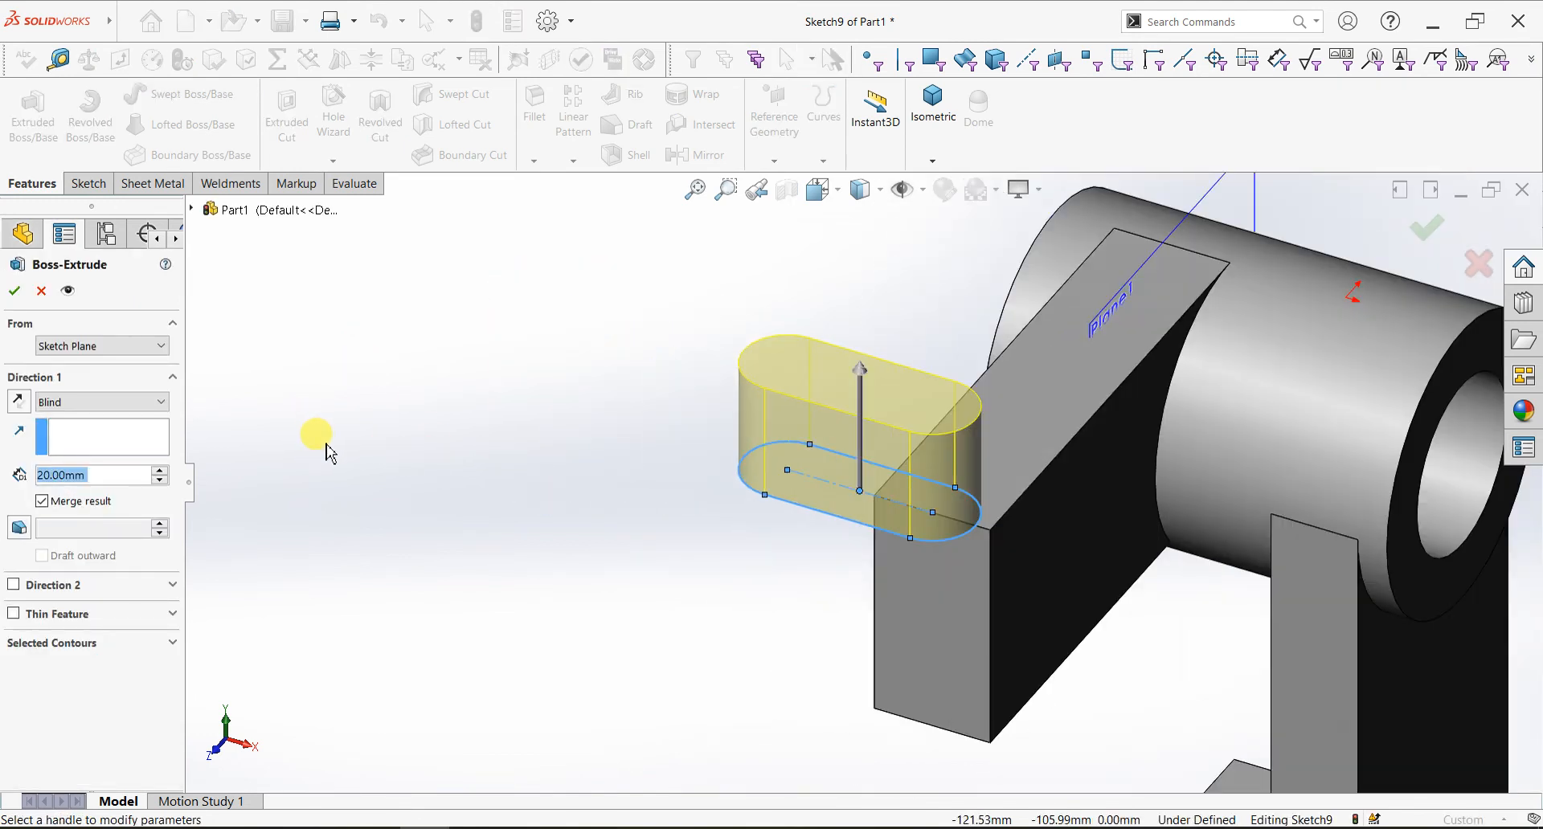
left_click(17, 400)
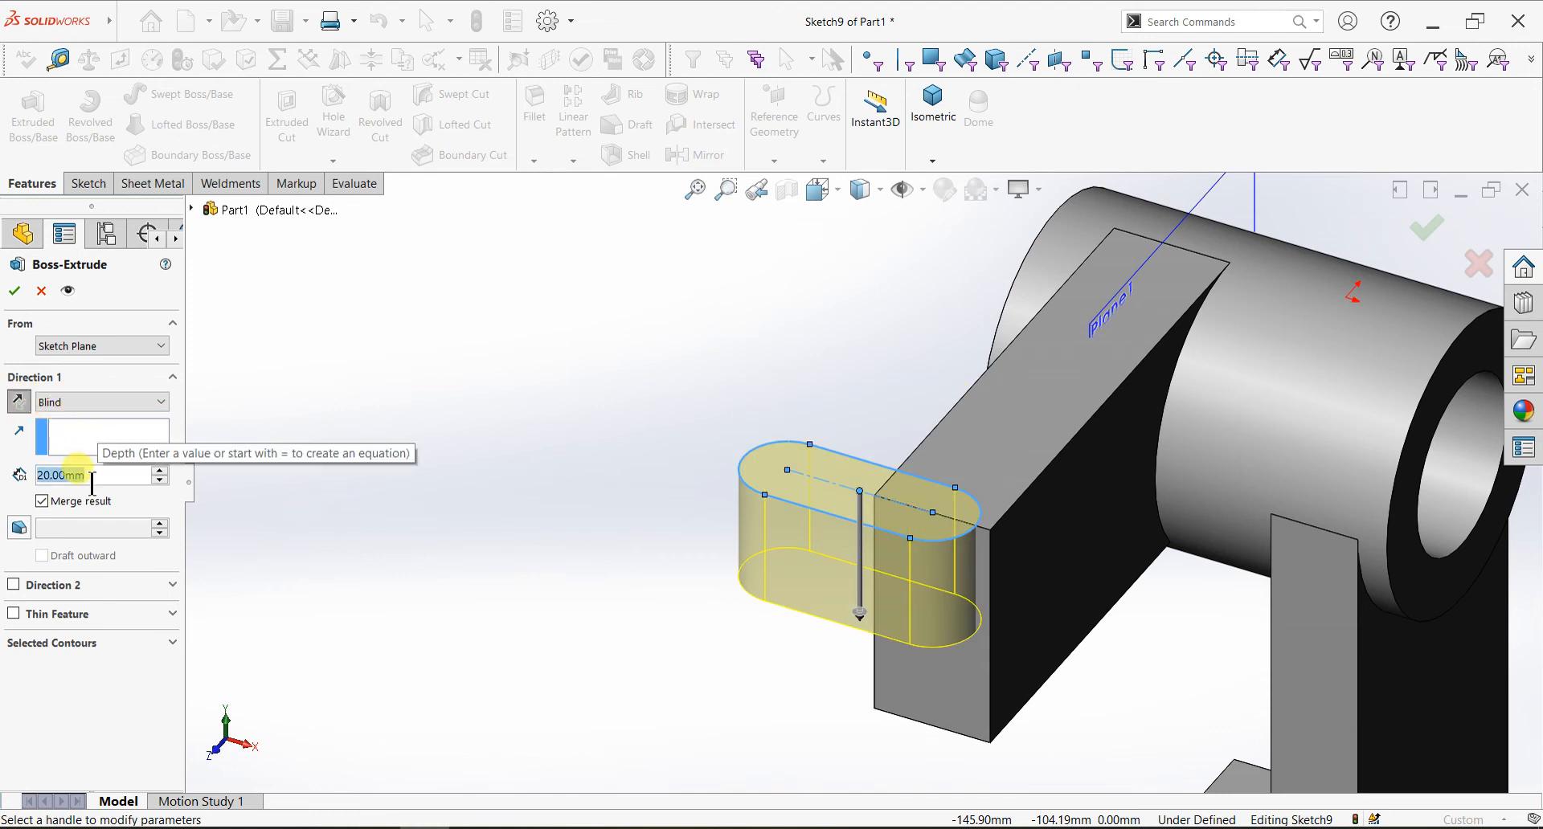
type("8")
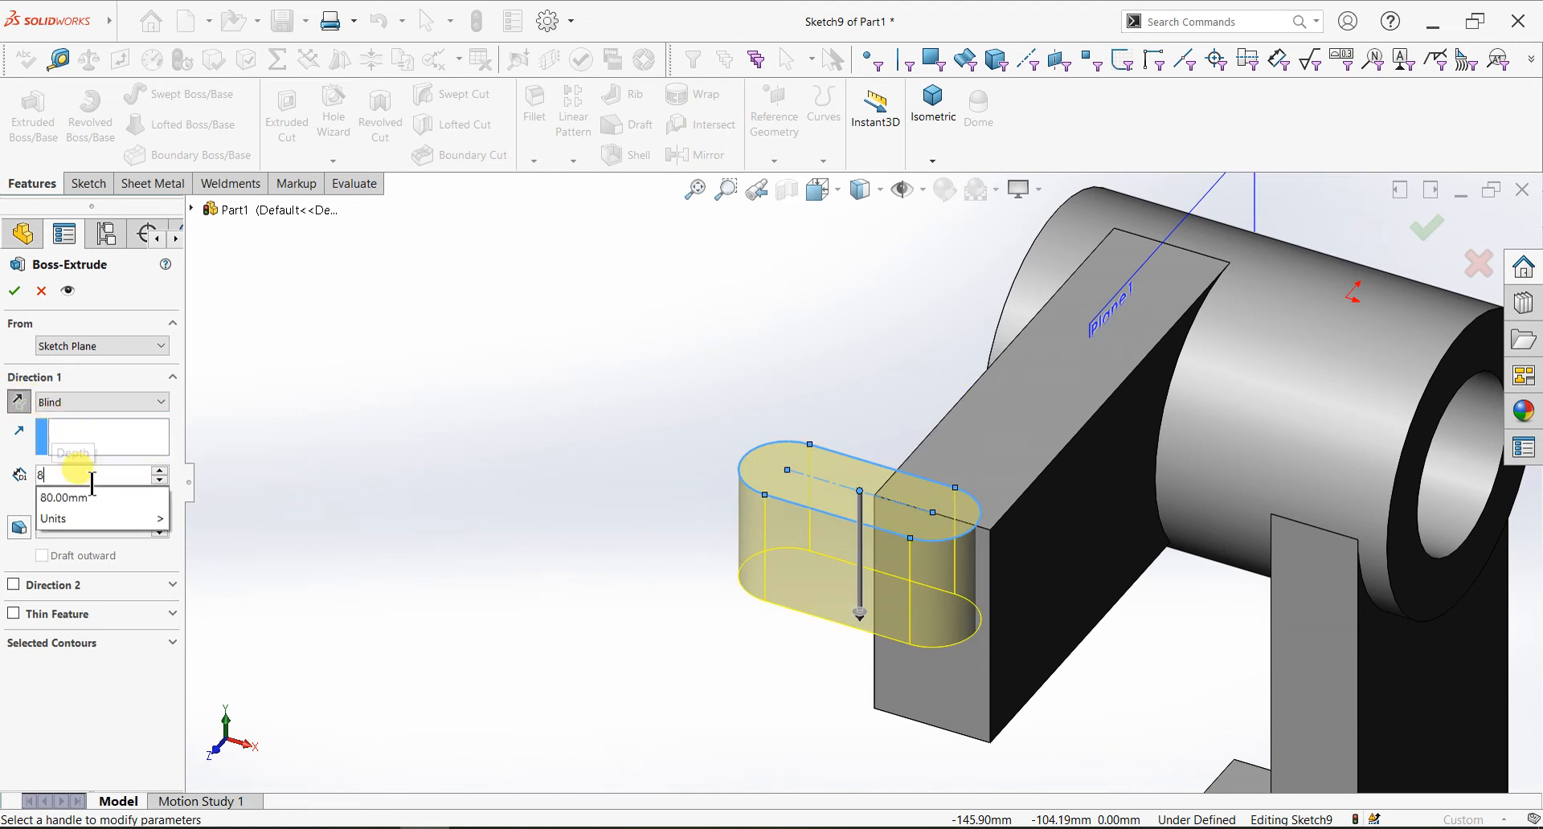
key("Return")
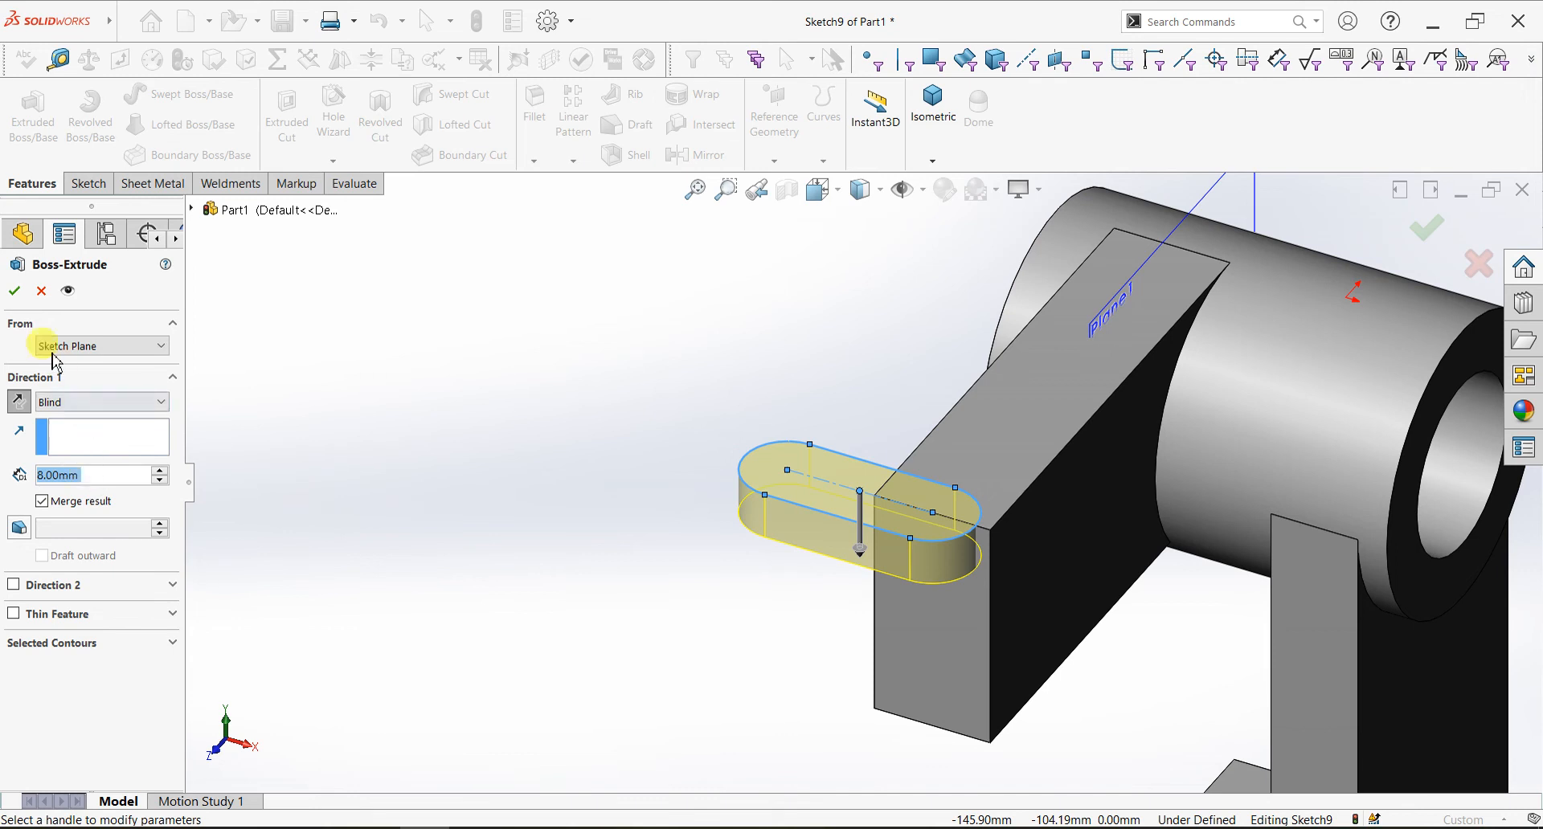
key("Return")
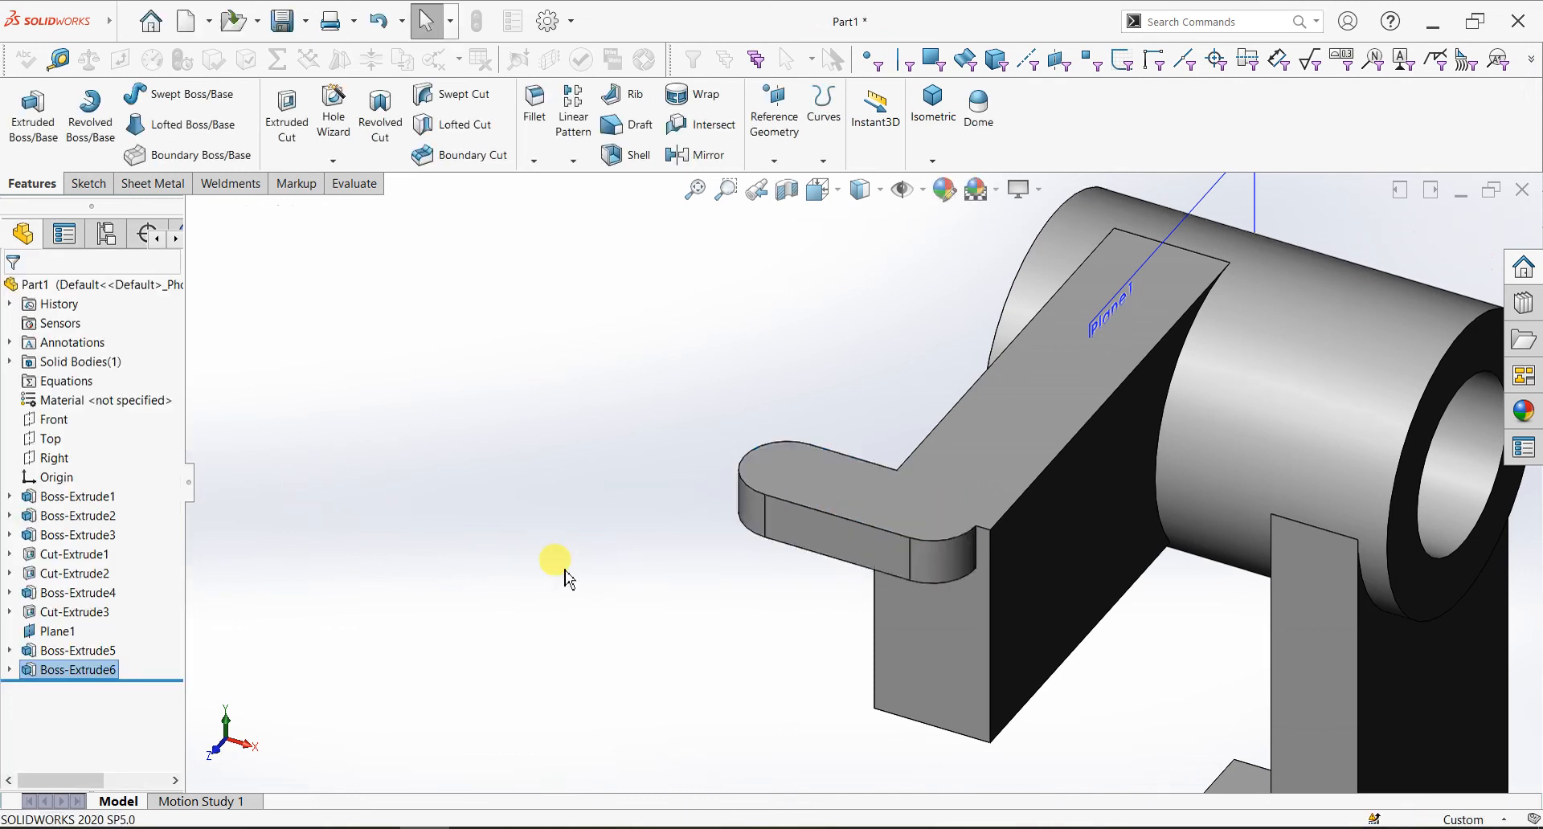
Hide the reference plane Plane1 that cuts through the boss and arm
scroll(964, 539, "up", 2)
left_click(1187, 241)
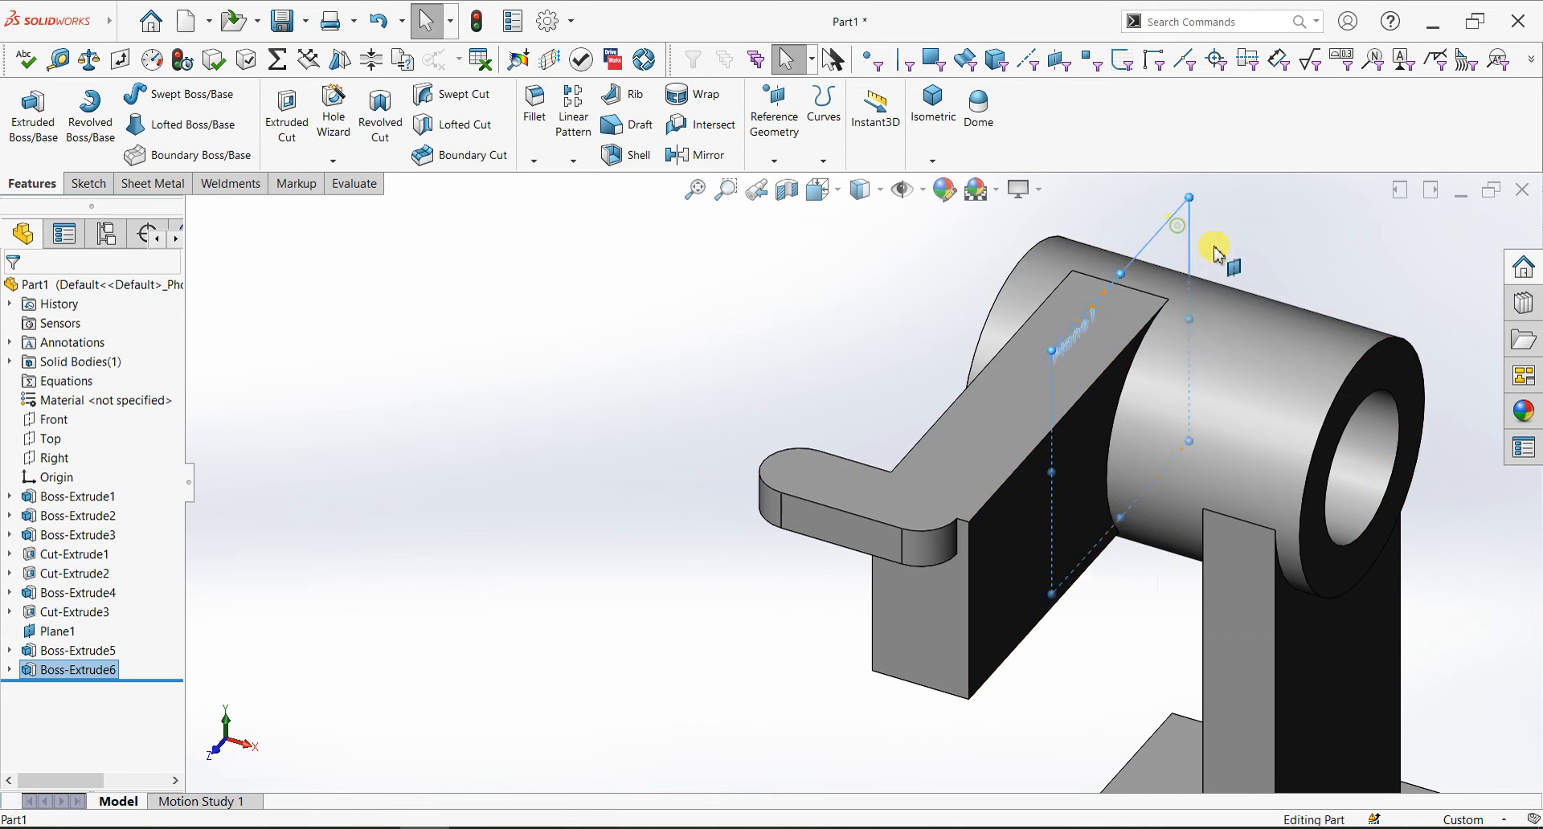
left_click(1273, 178)
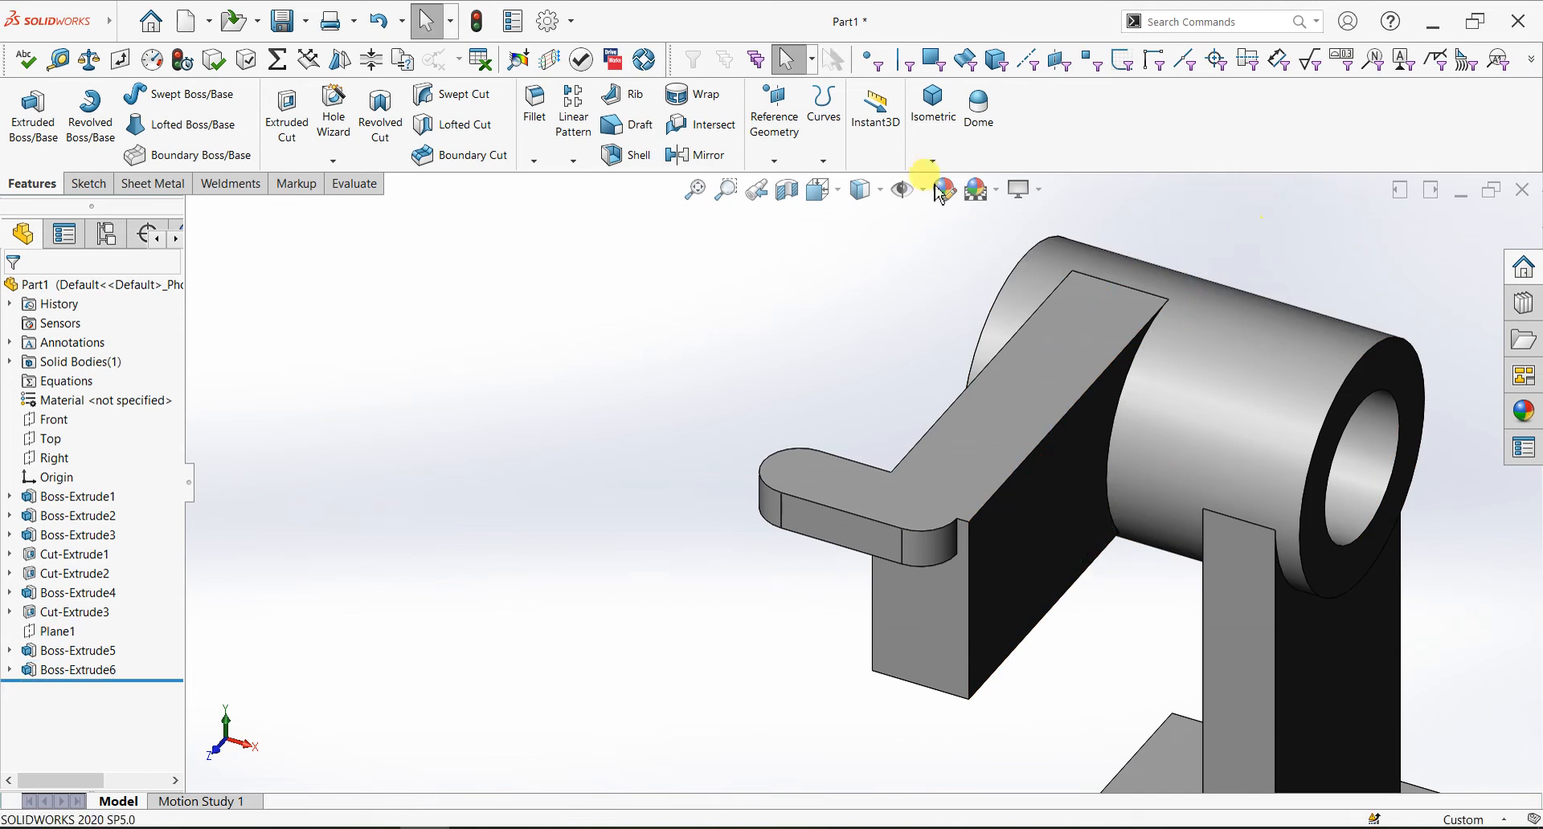
Create a mid-plane reference plane between the arm's top and bottom faces
left_click(773, 161)
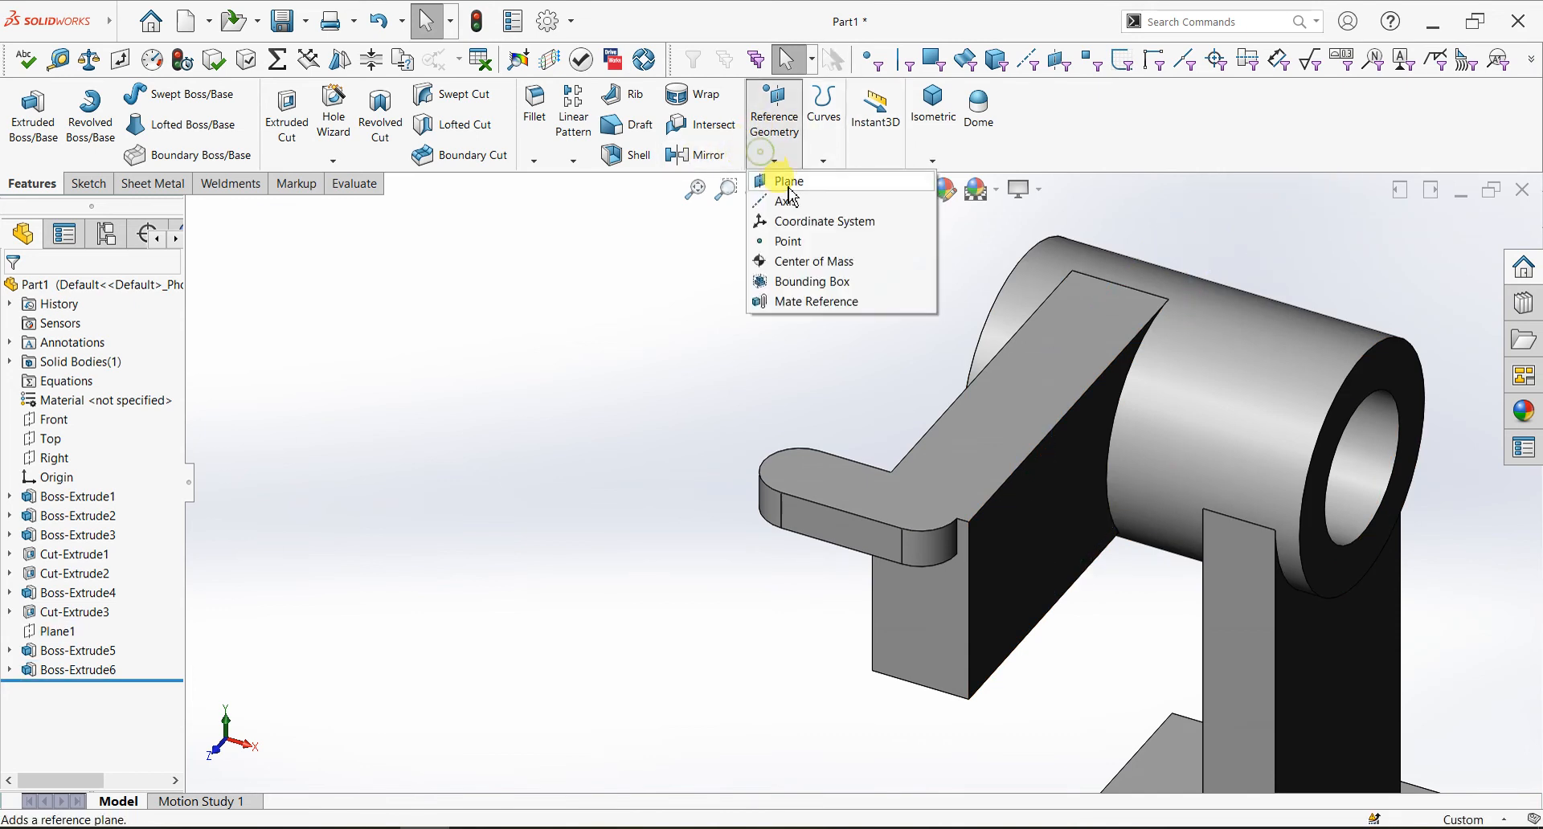
left_click(920, 510)
mouse_move(995, 637)
middle_mouse_down()
mouse_move(1003, 528)
mouse_move(989, 624)
middle_mouse_up()
left_click(977, 683)
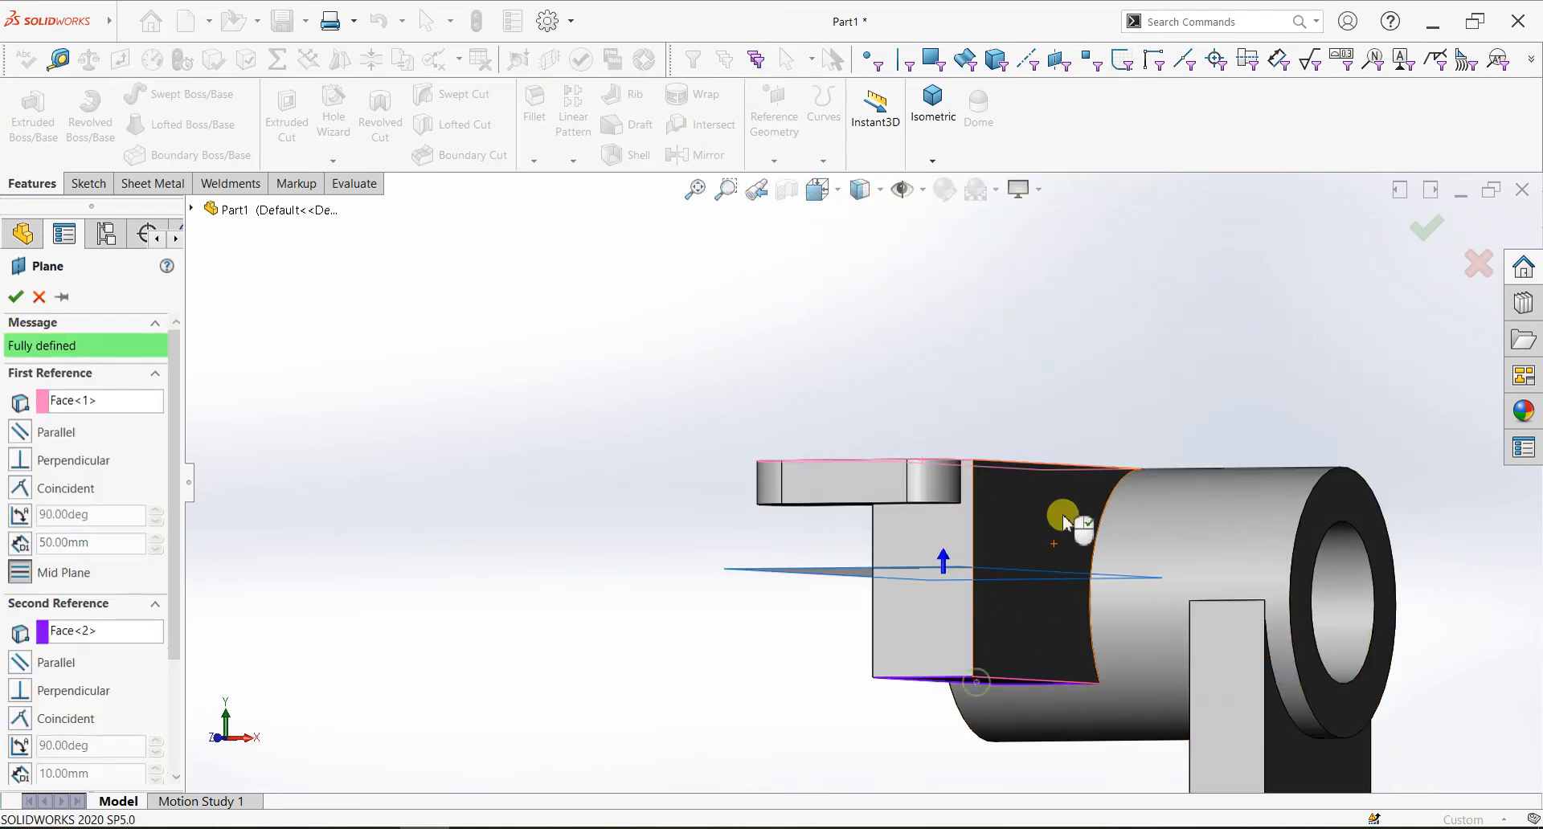
left_click(20, 301)
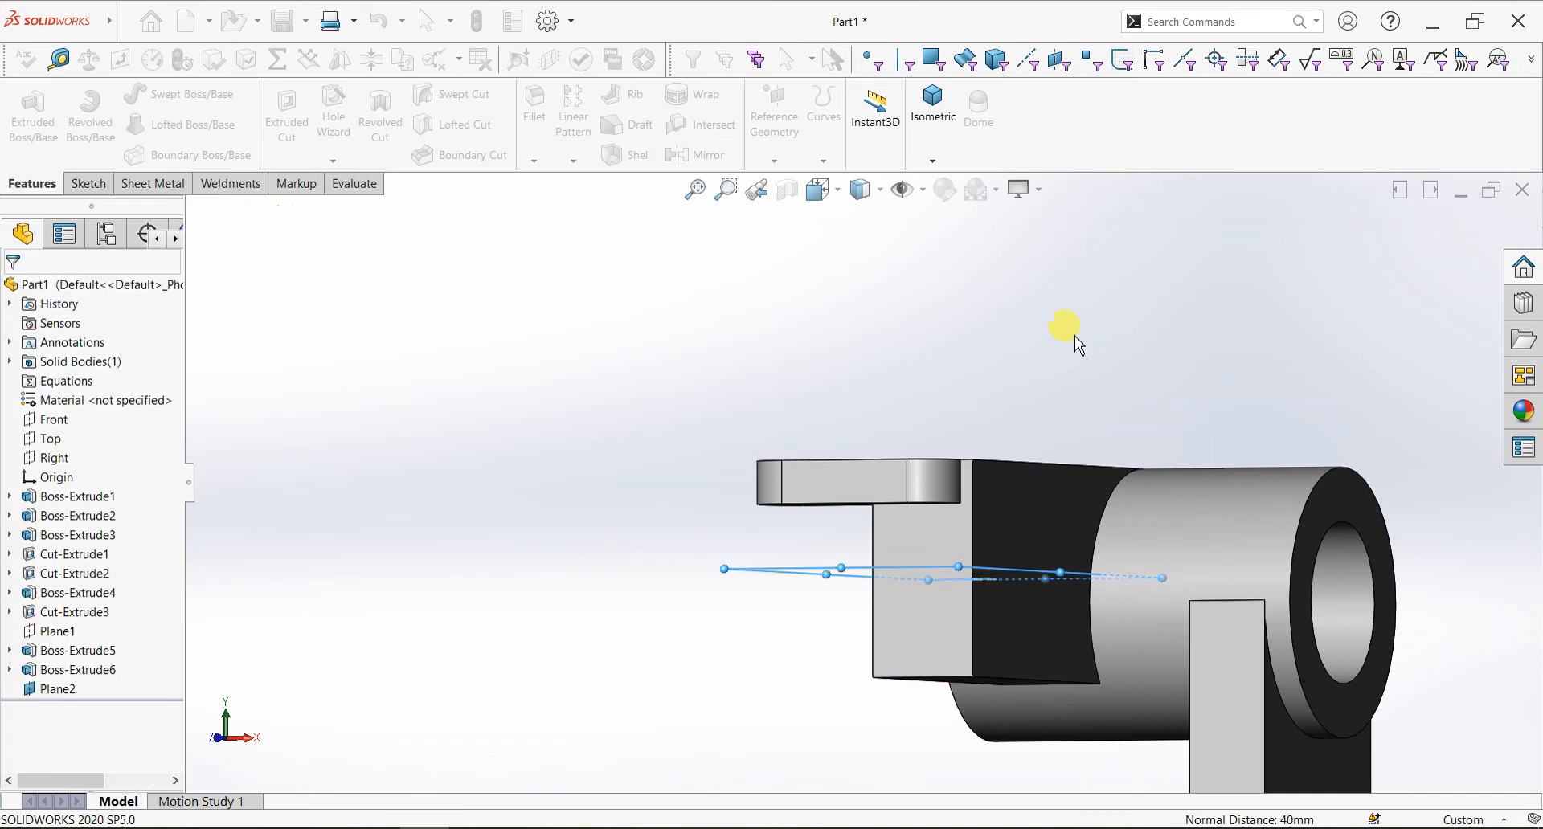
Mirror the arm extrusion and its slot-shaped tab about the new mid plane
middle_click_drag(1058, 337, 1042, 450)
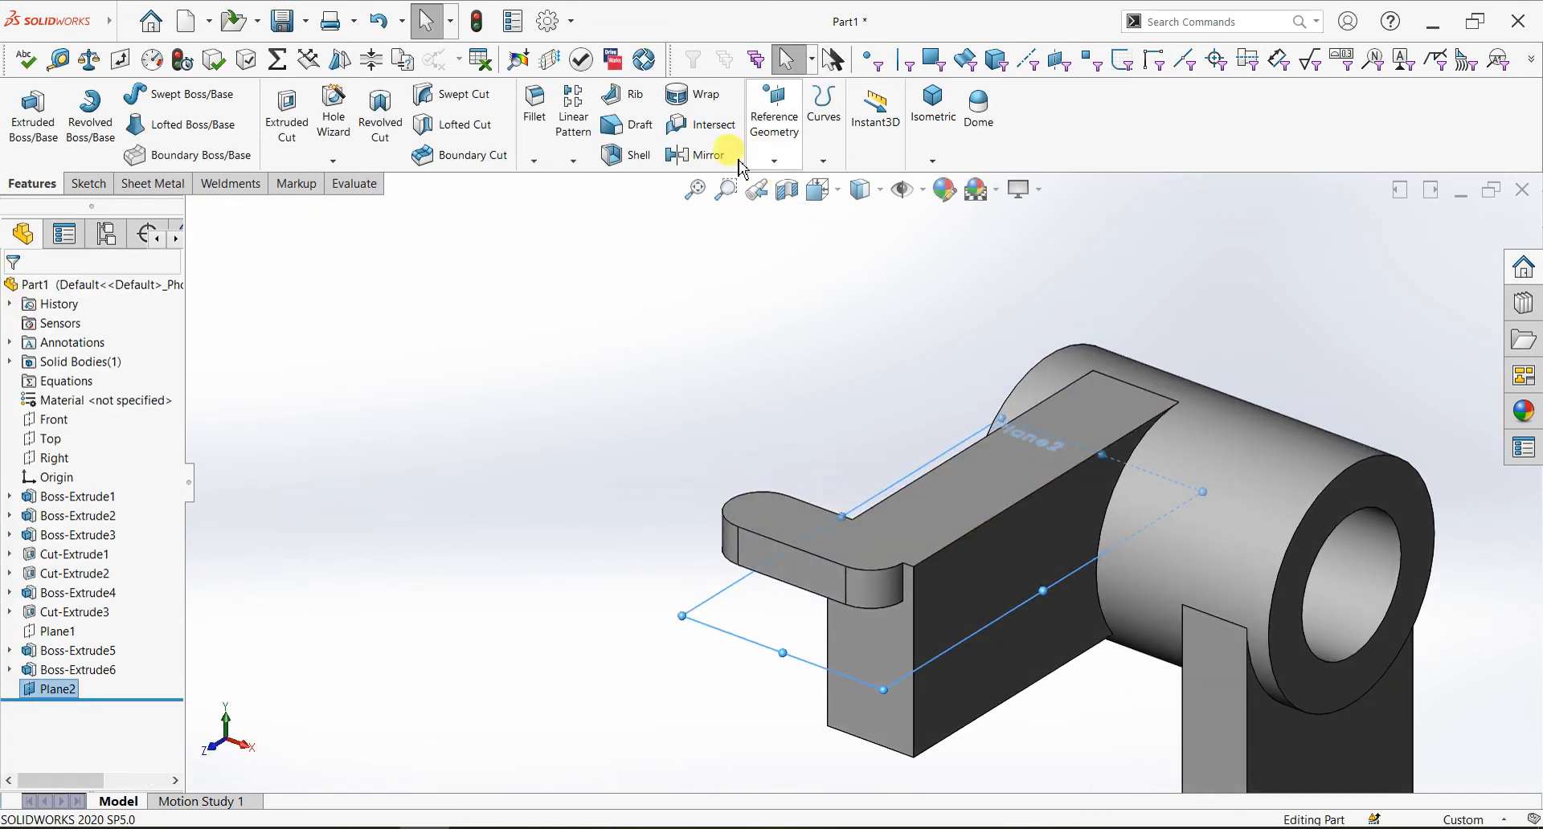
left_click(696, 155)
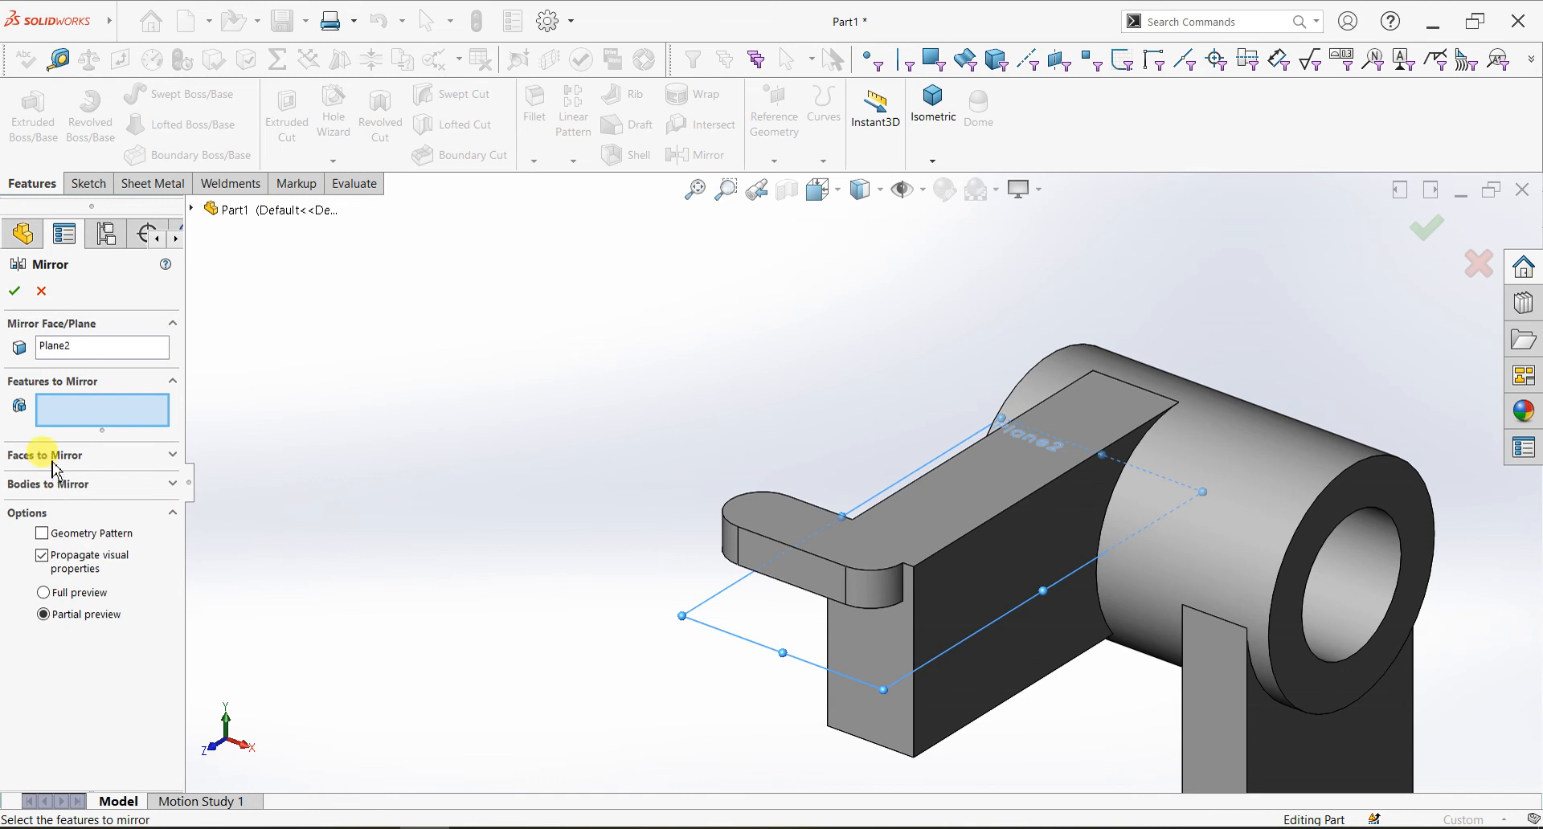
left_click(756, 540)
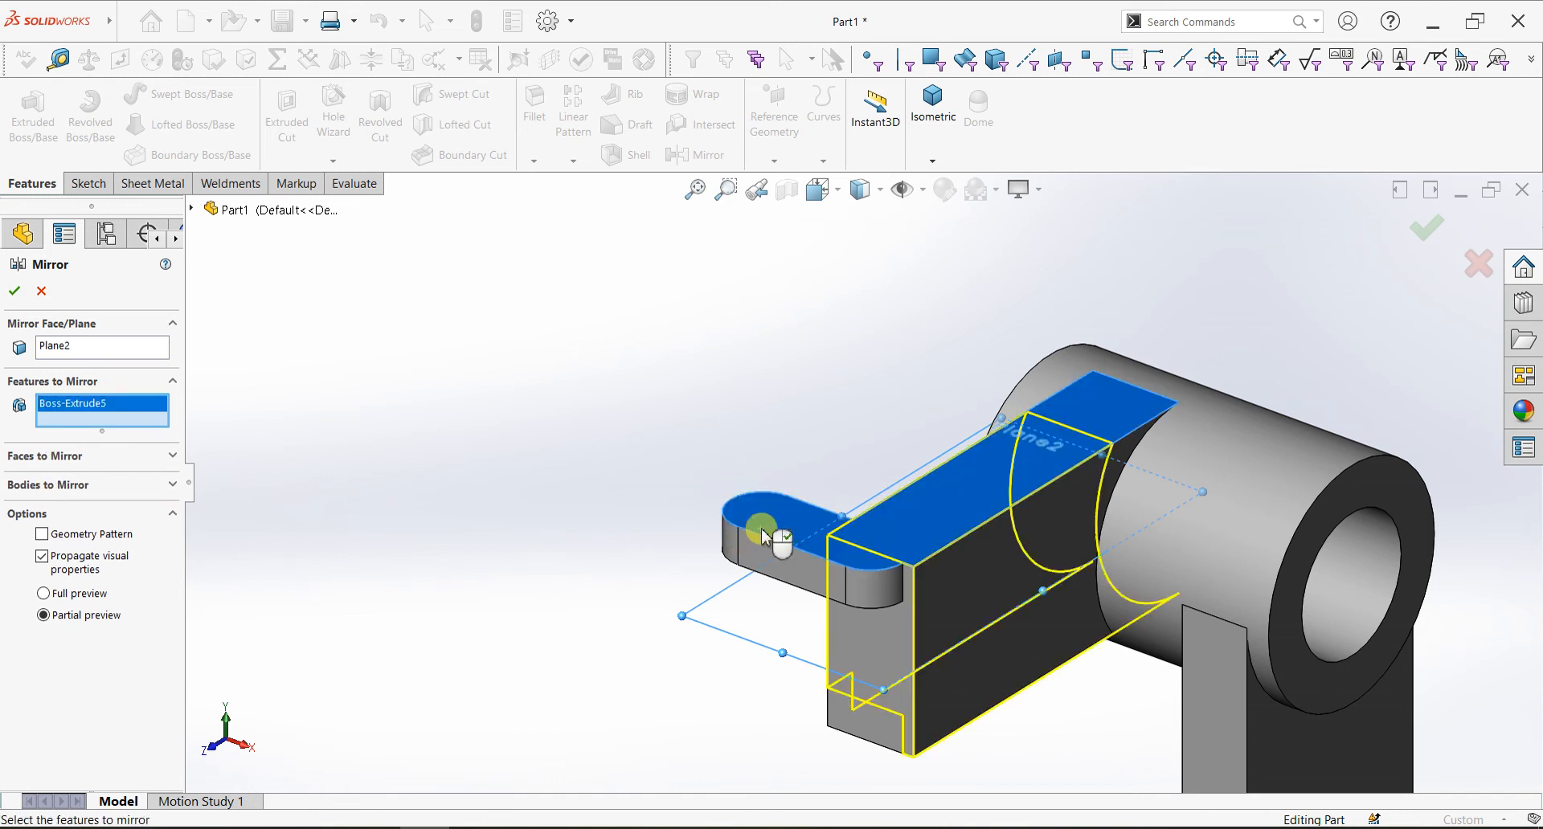
left_click(744, 548)
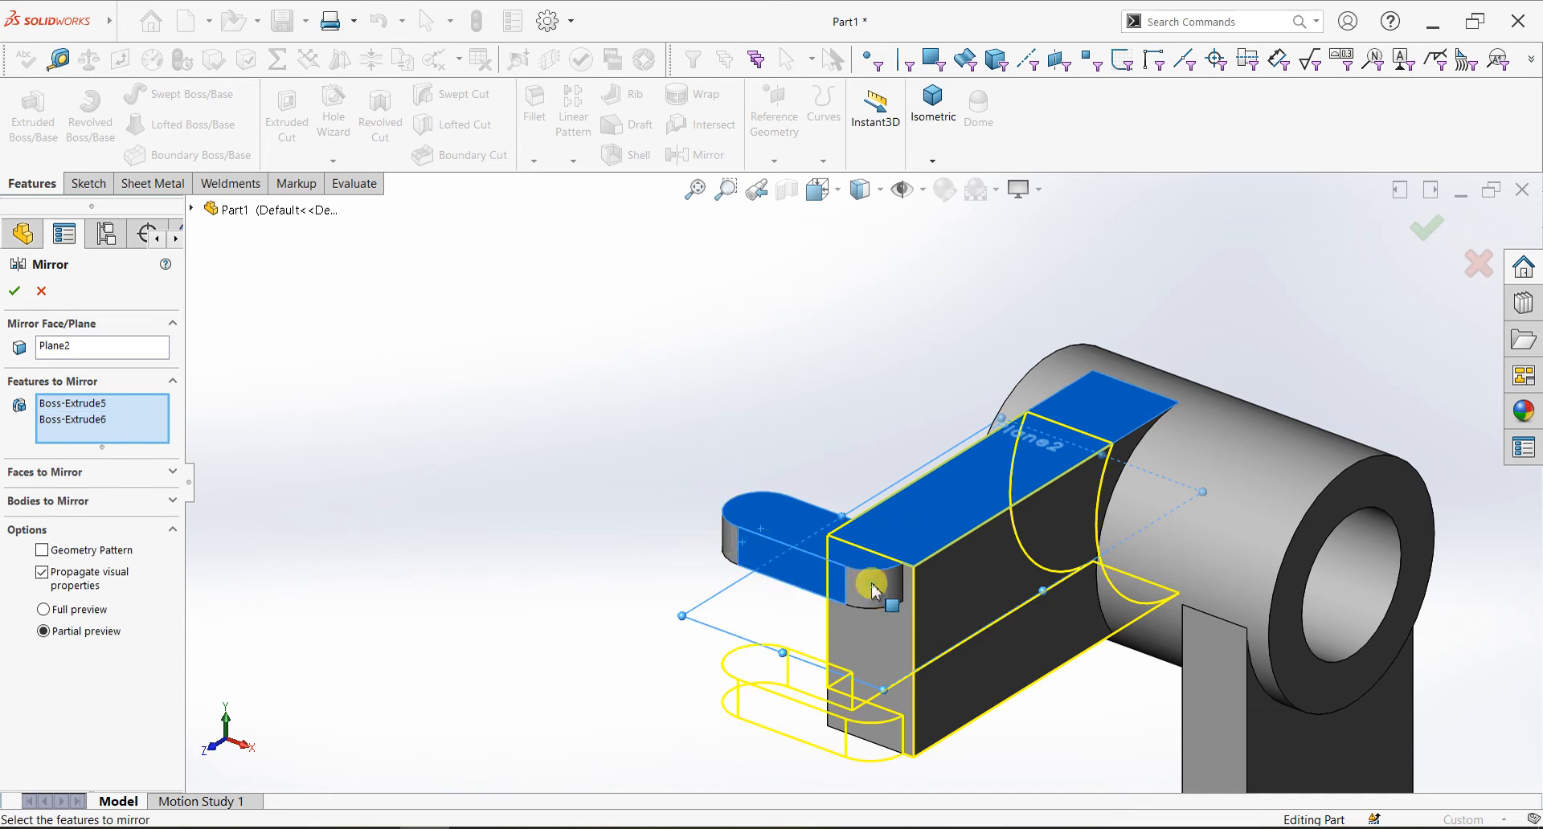
left_click(15, 292)
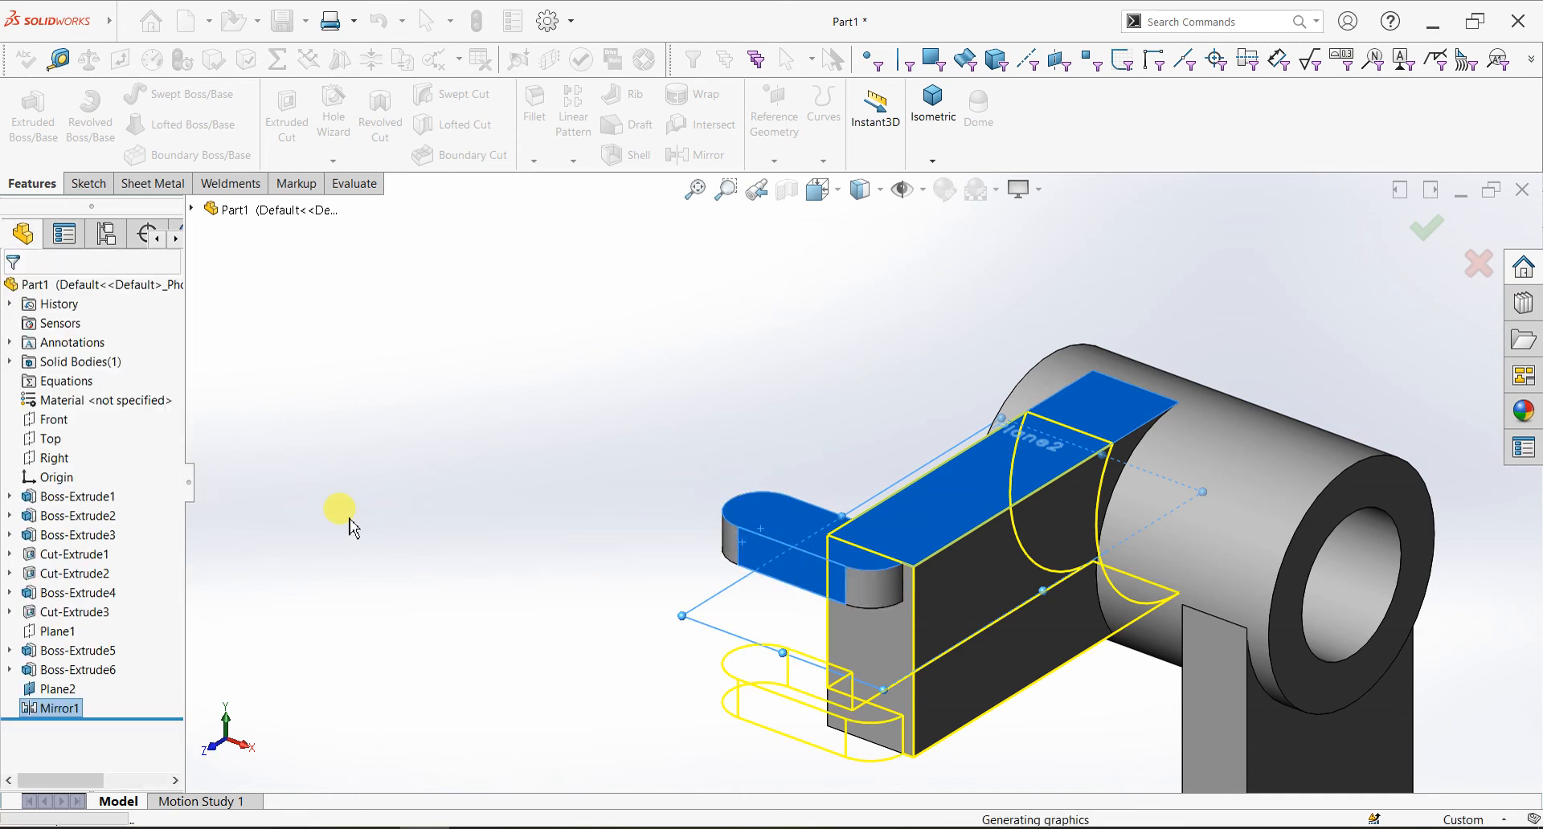
Hide the reference plane lying midway between the arm's two slot-shaped tabs
key("z")
left_click(790, 573)
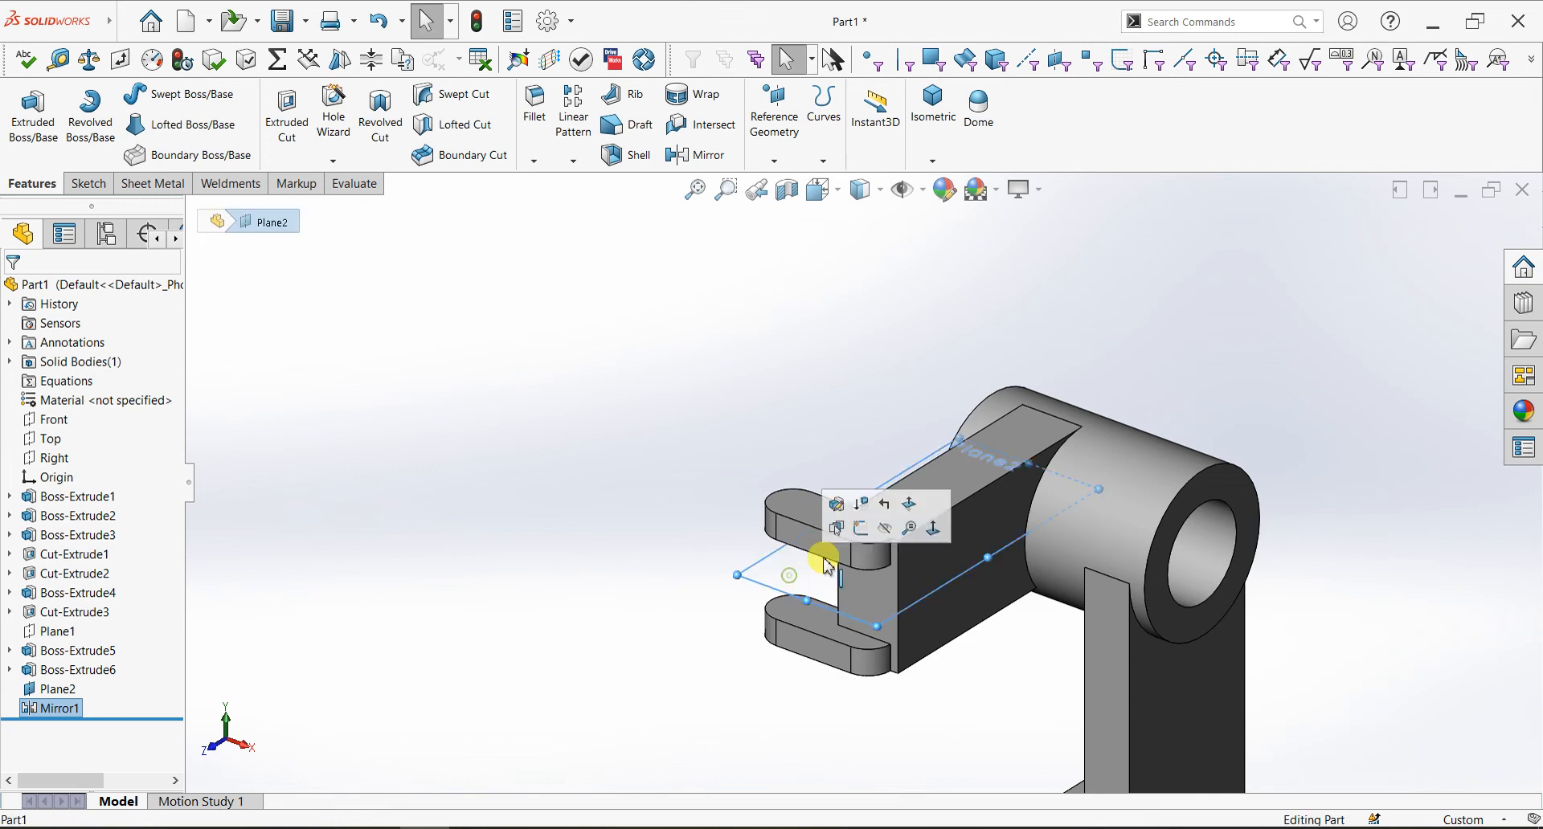
left_click(881, 540)
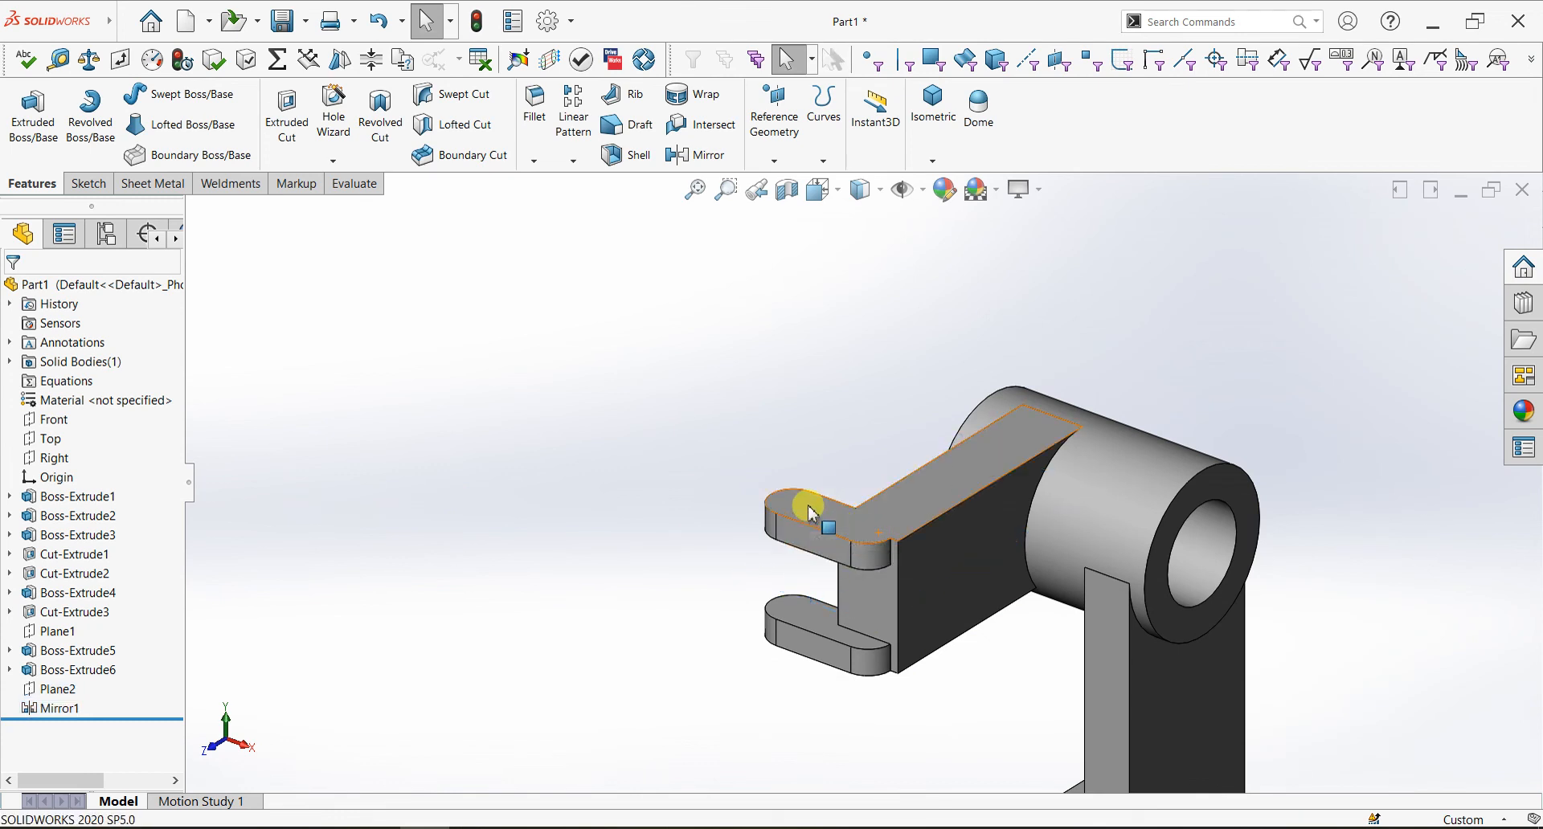
Sketch a 6 mm diameter circle on the arm's top face, centred on the tab's rounded outer end
mouse_move(957, 640)
middle_mouse_down()
mouse_move(965, 627)
mouse_move(1151, 615)
mouse_move(957, 619)
mouse_move(937, 643)
middle_mouse_up()
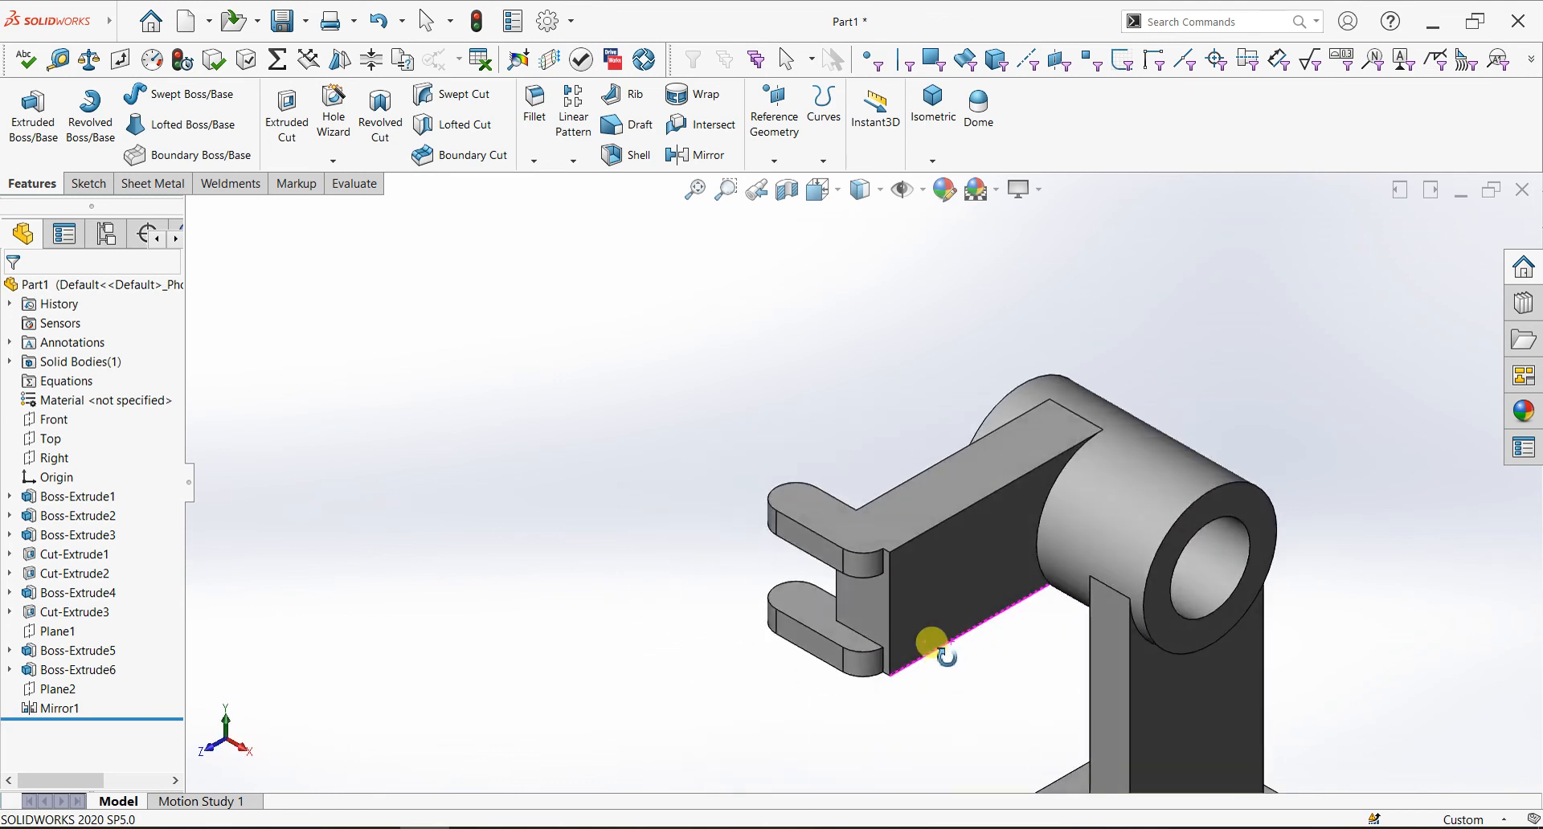
left_click(806, 512)
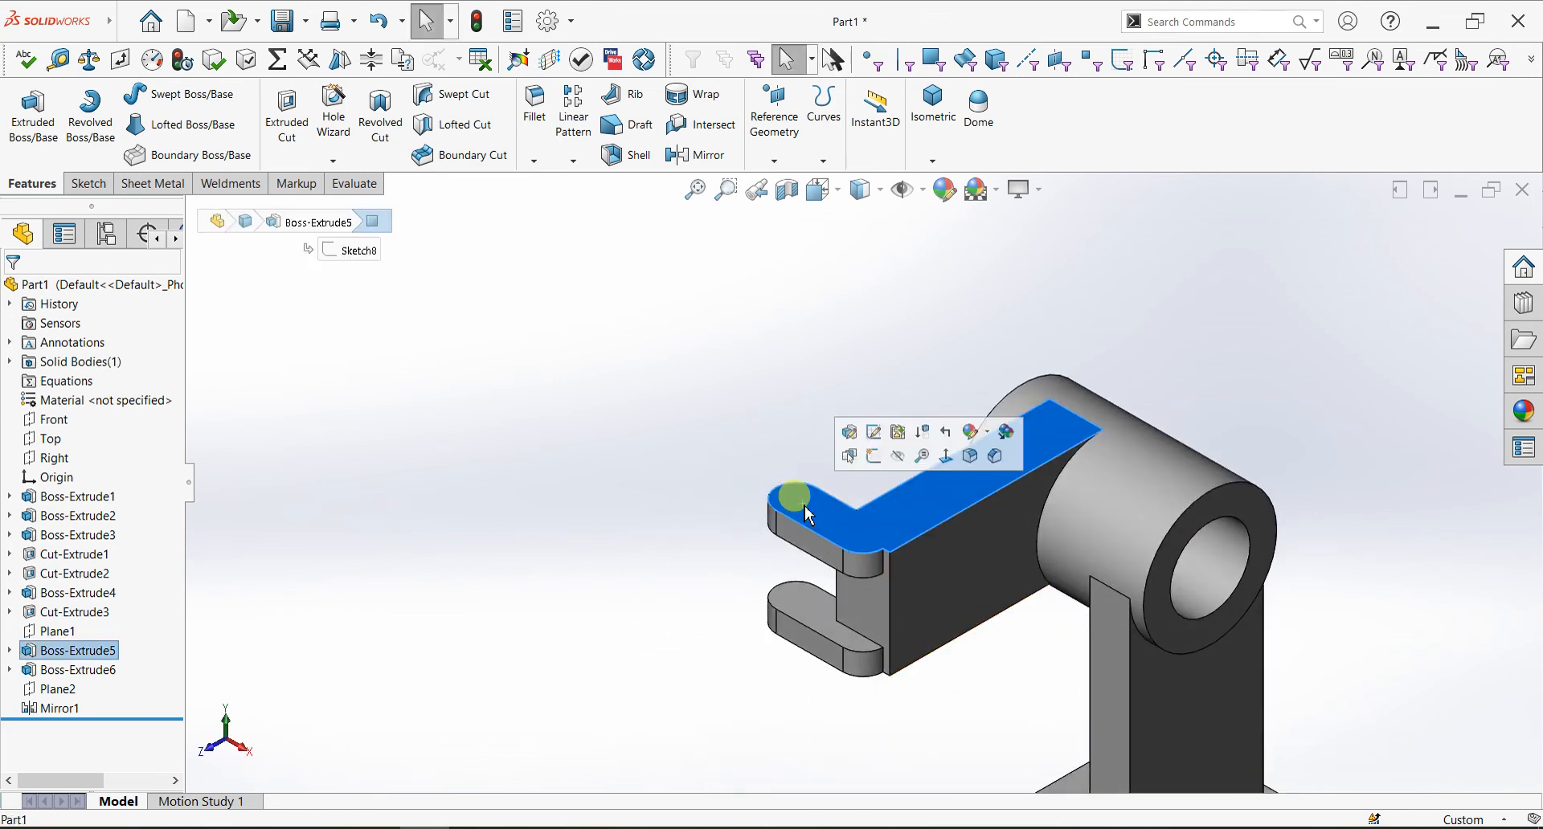
key("ctrl+8")
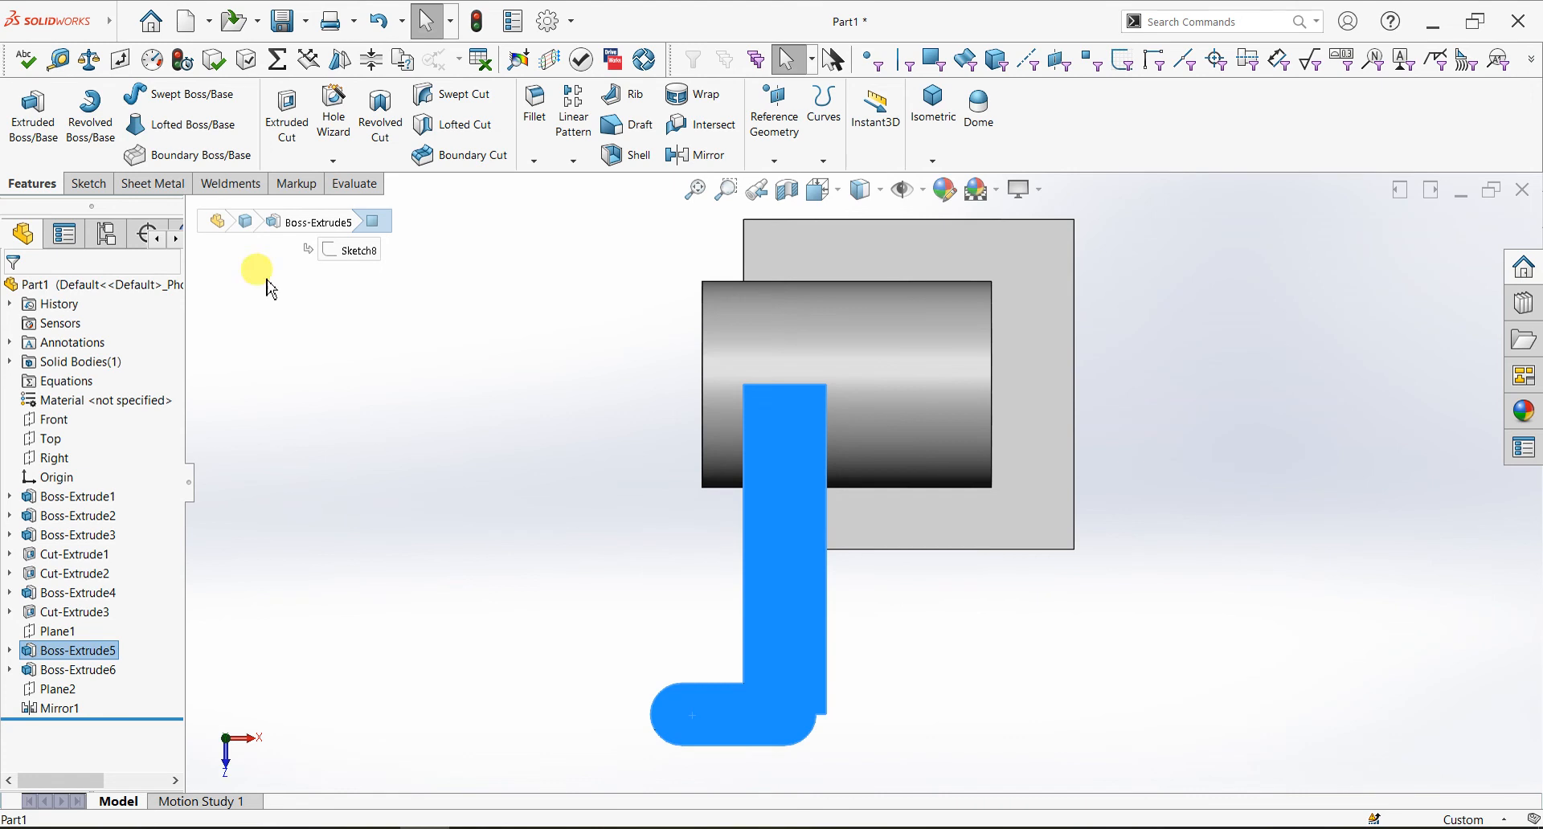
left_click(89, 183)
left_click(24, 109)
left_click(167, 95)
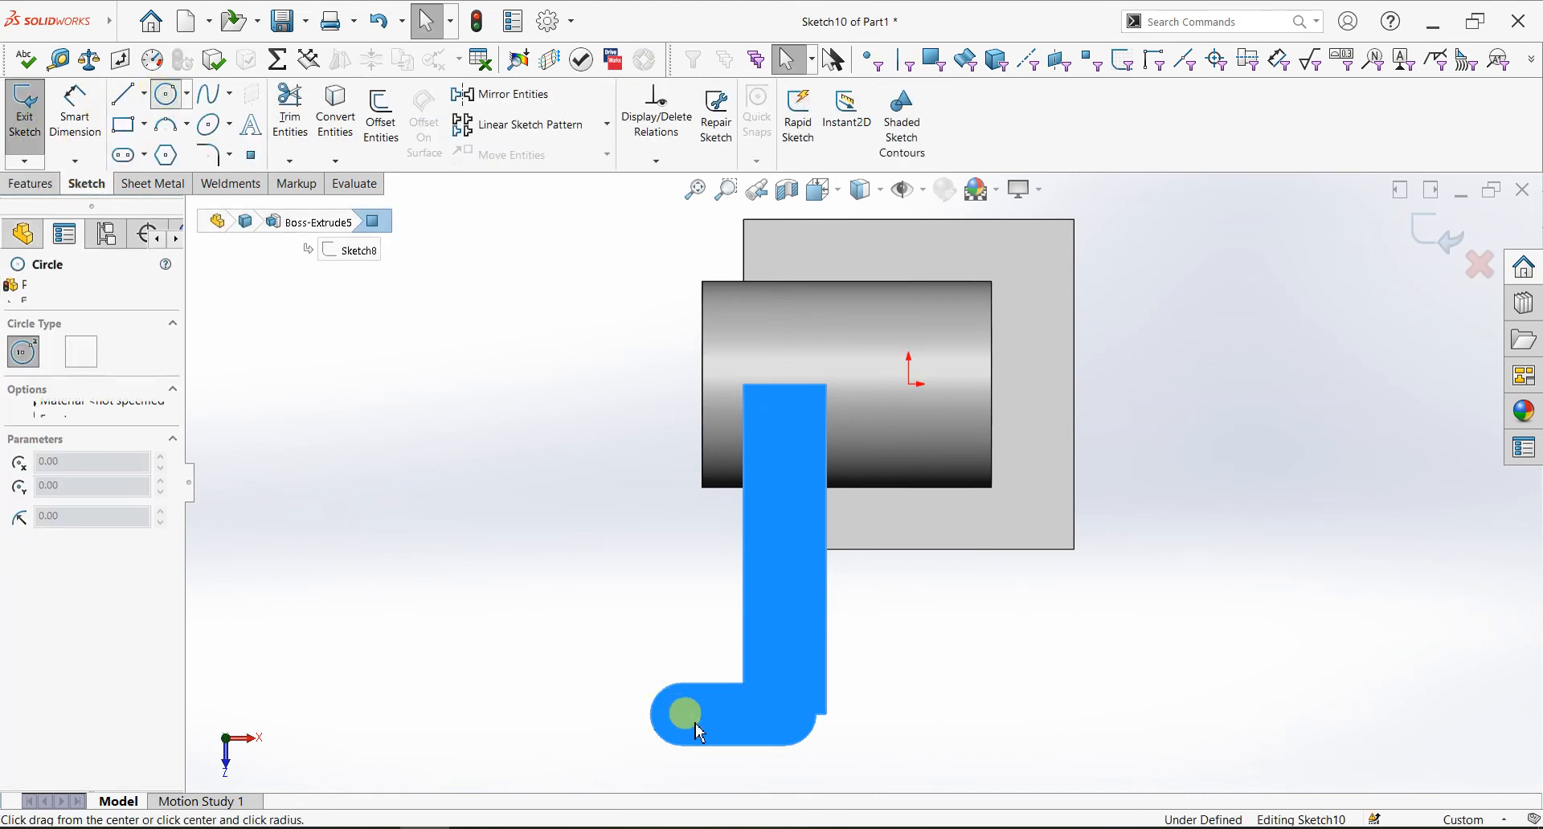
left_click(682, 716)
left_click(694, 724)
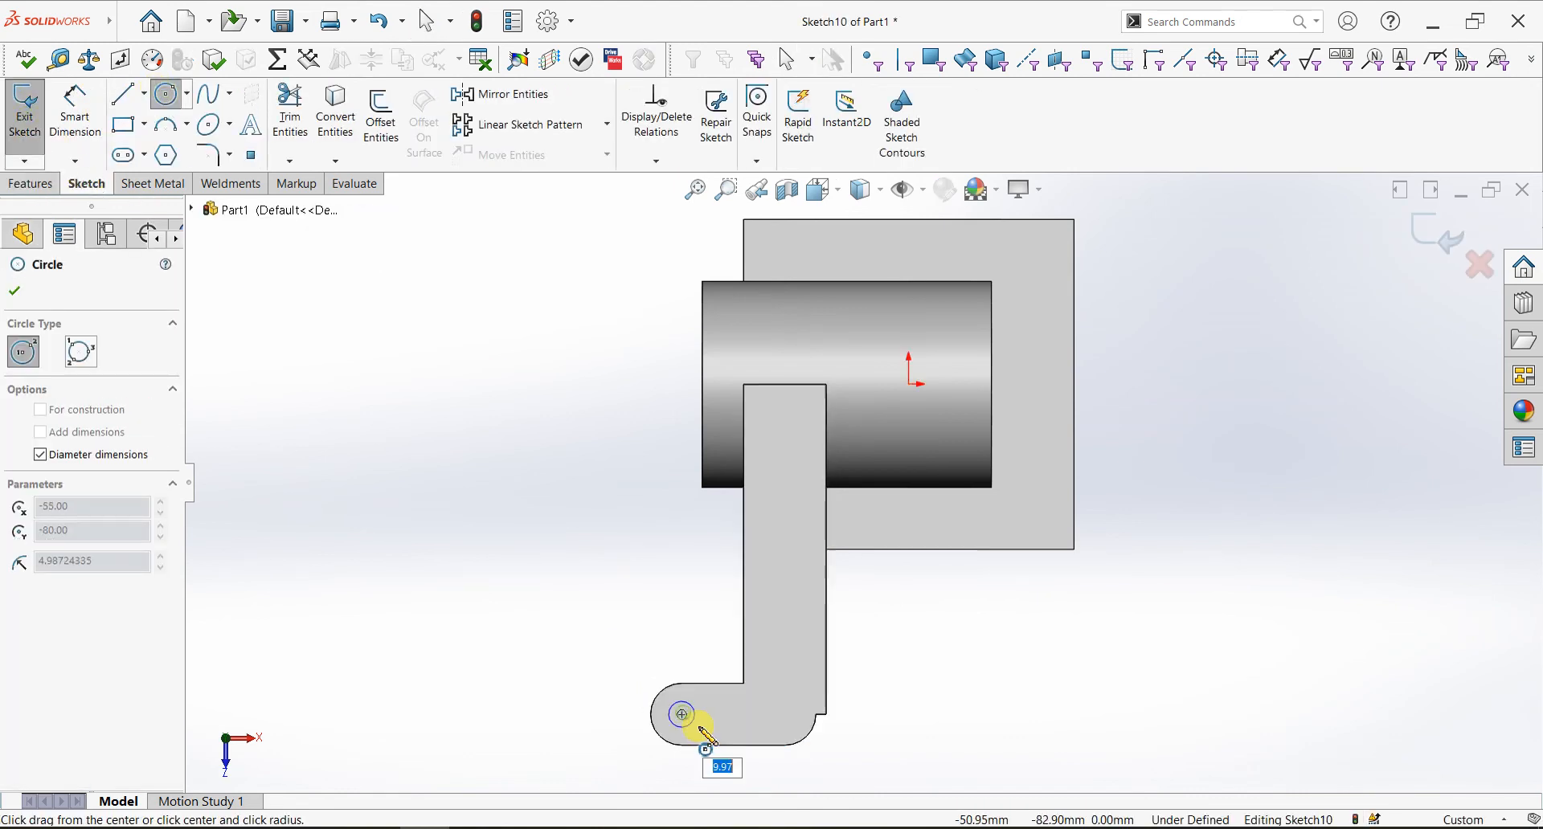
type("6")
key("Return")
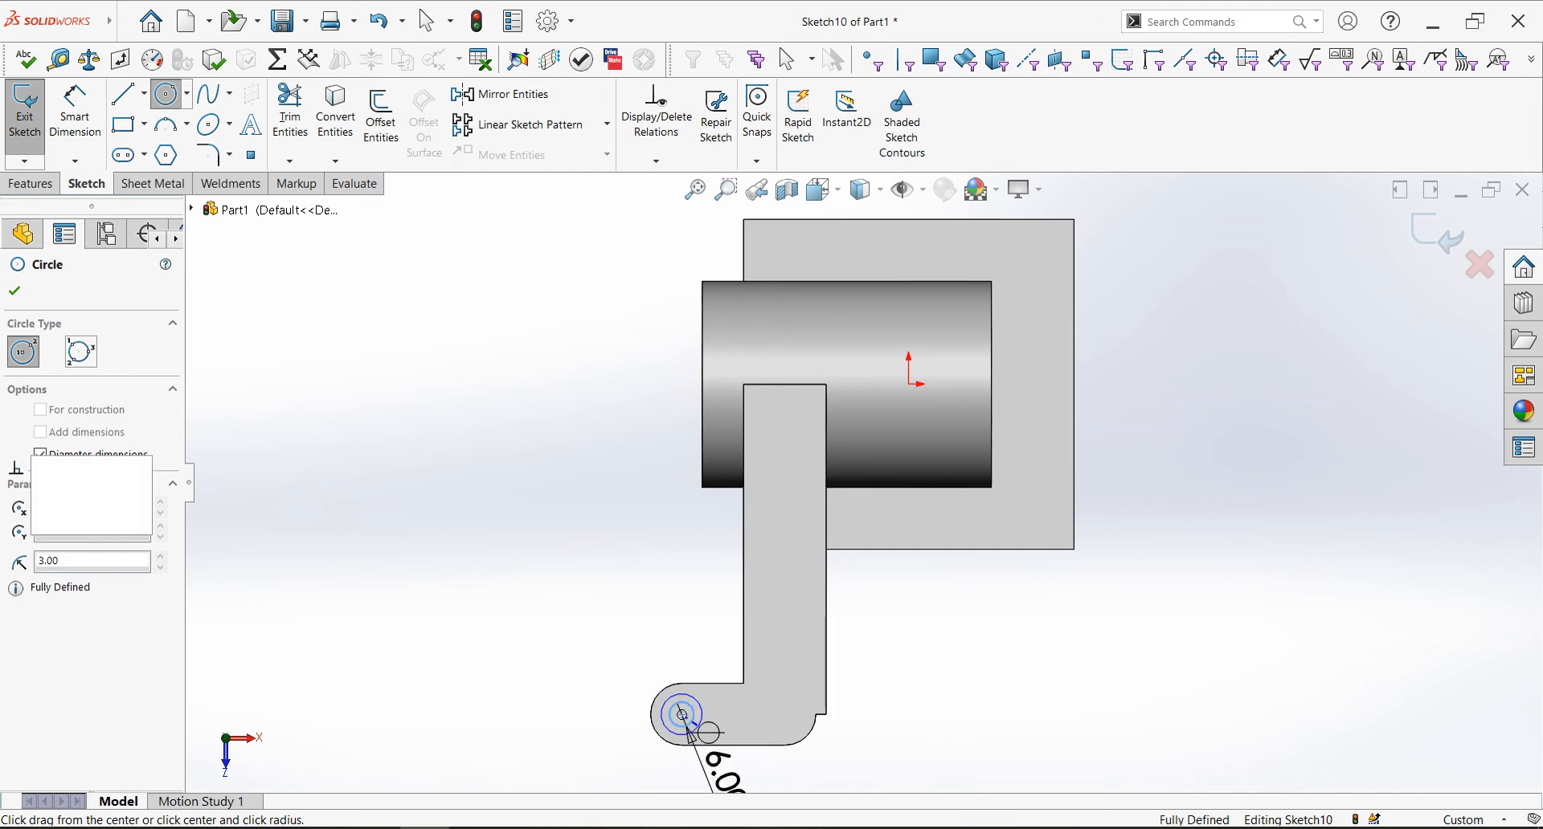
left_click(15, 294)
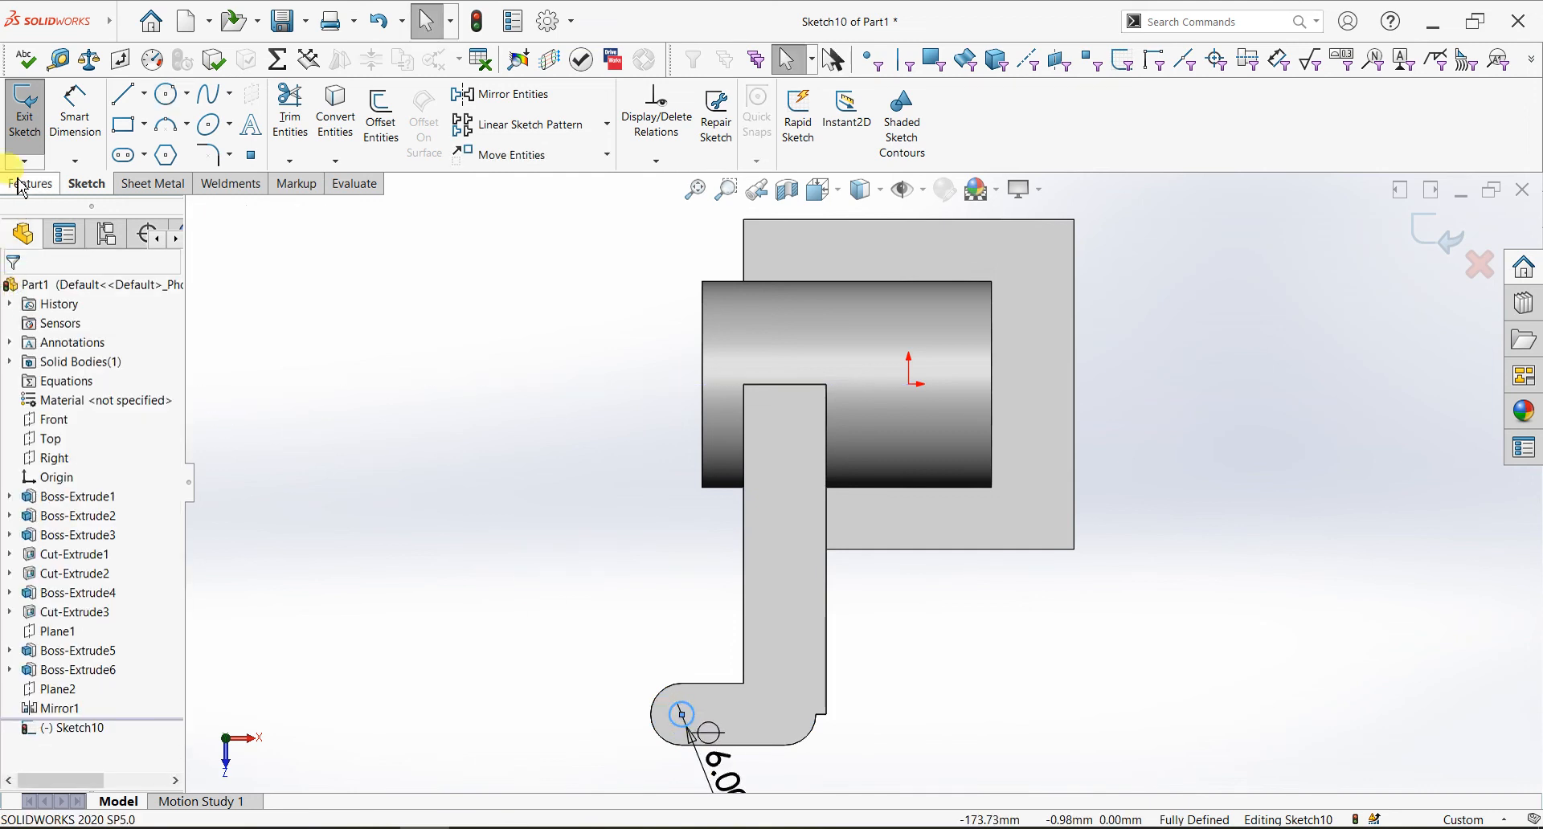
Cut the circle Through All to make a hole in both slot-shaped tabs
left_click(26, 184)
left_click(287, 121)
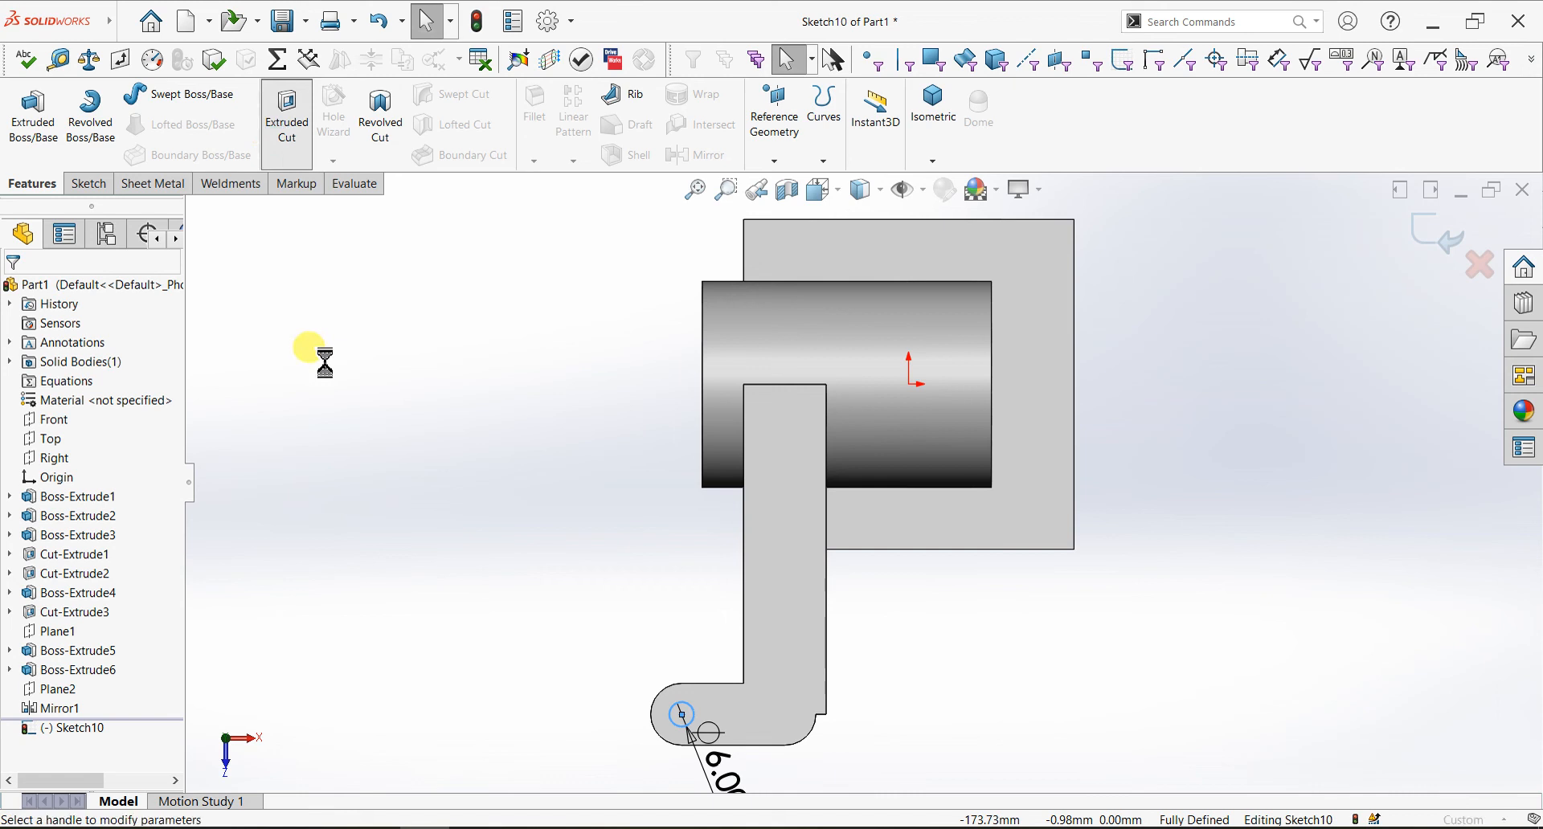
left_click(112, 401)
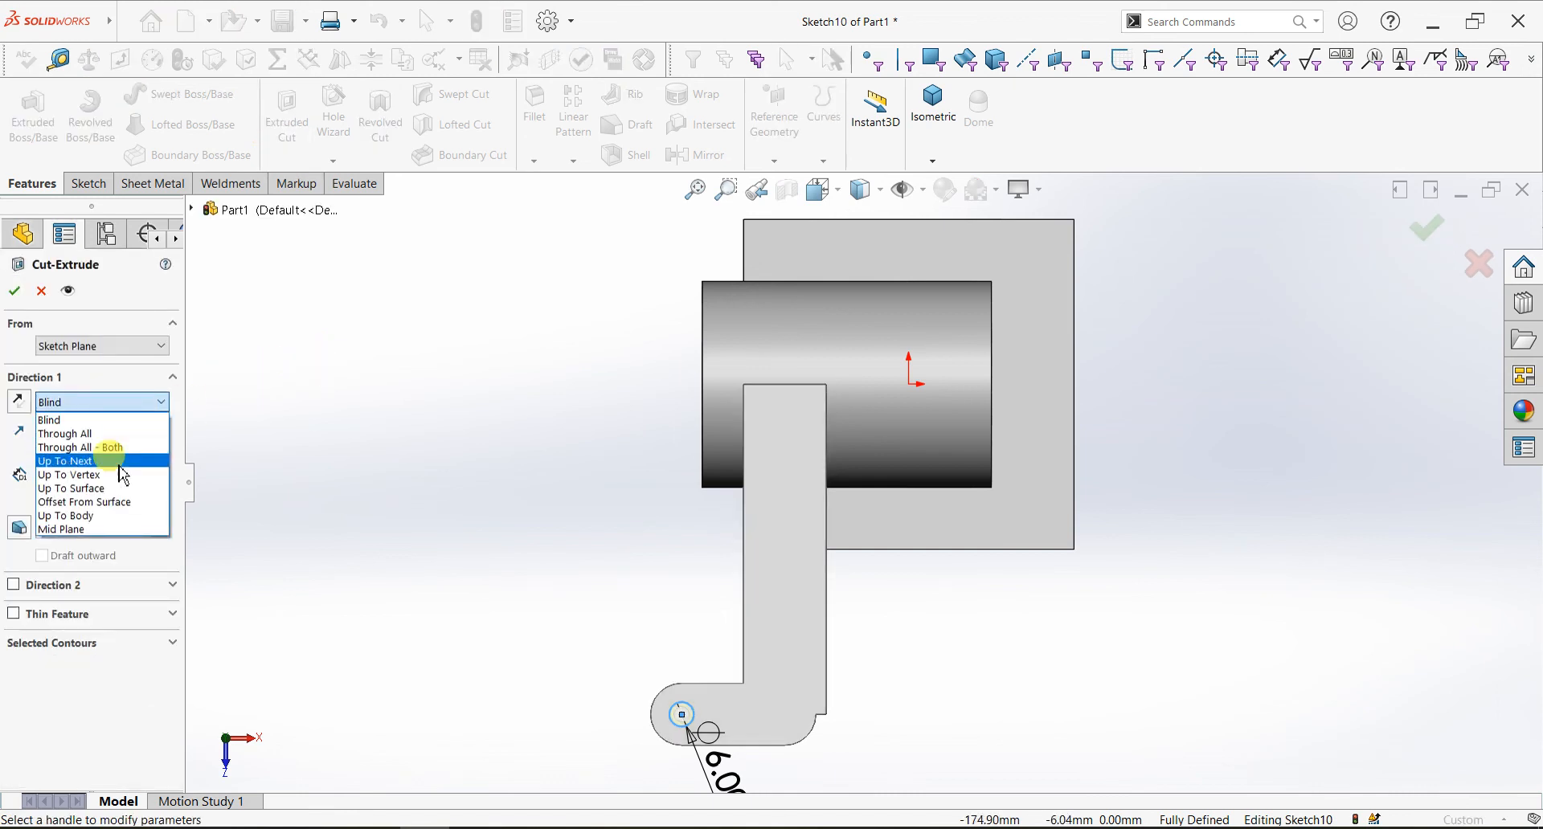
left_click(113, 434)
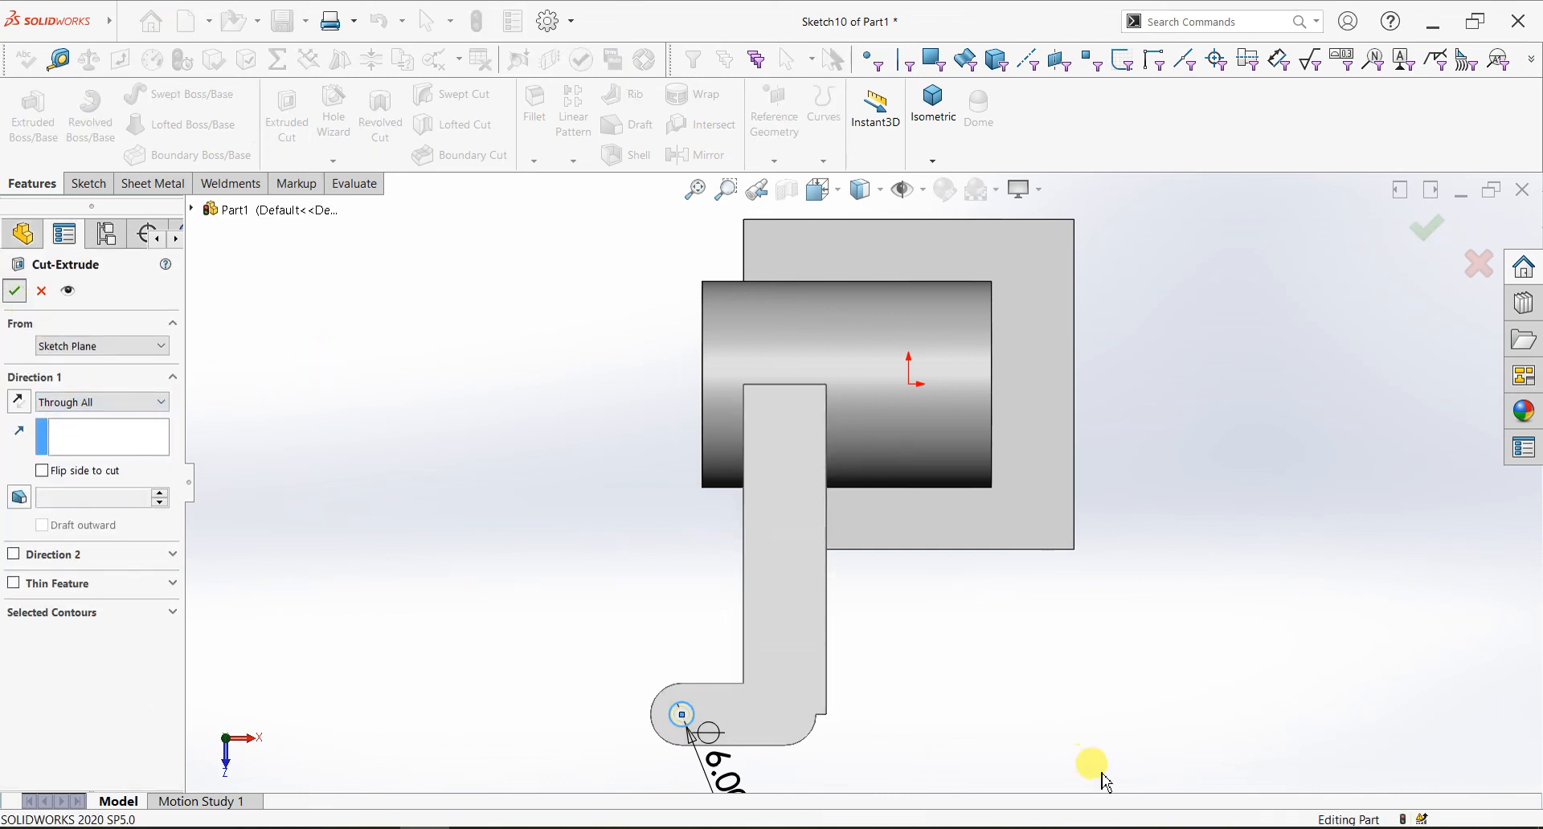
key("Return")
Fillet the four edges where the upright meets the base's top face with a symmetric 5 mm radius
middle_click_drag(1033, 678, 956, 435)
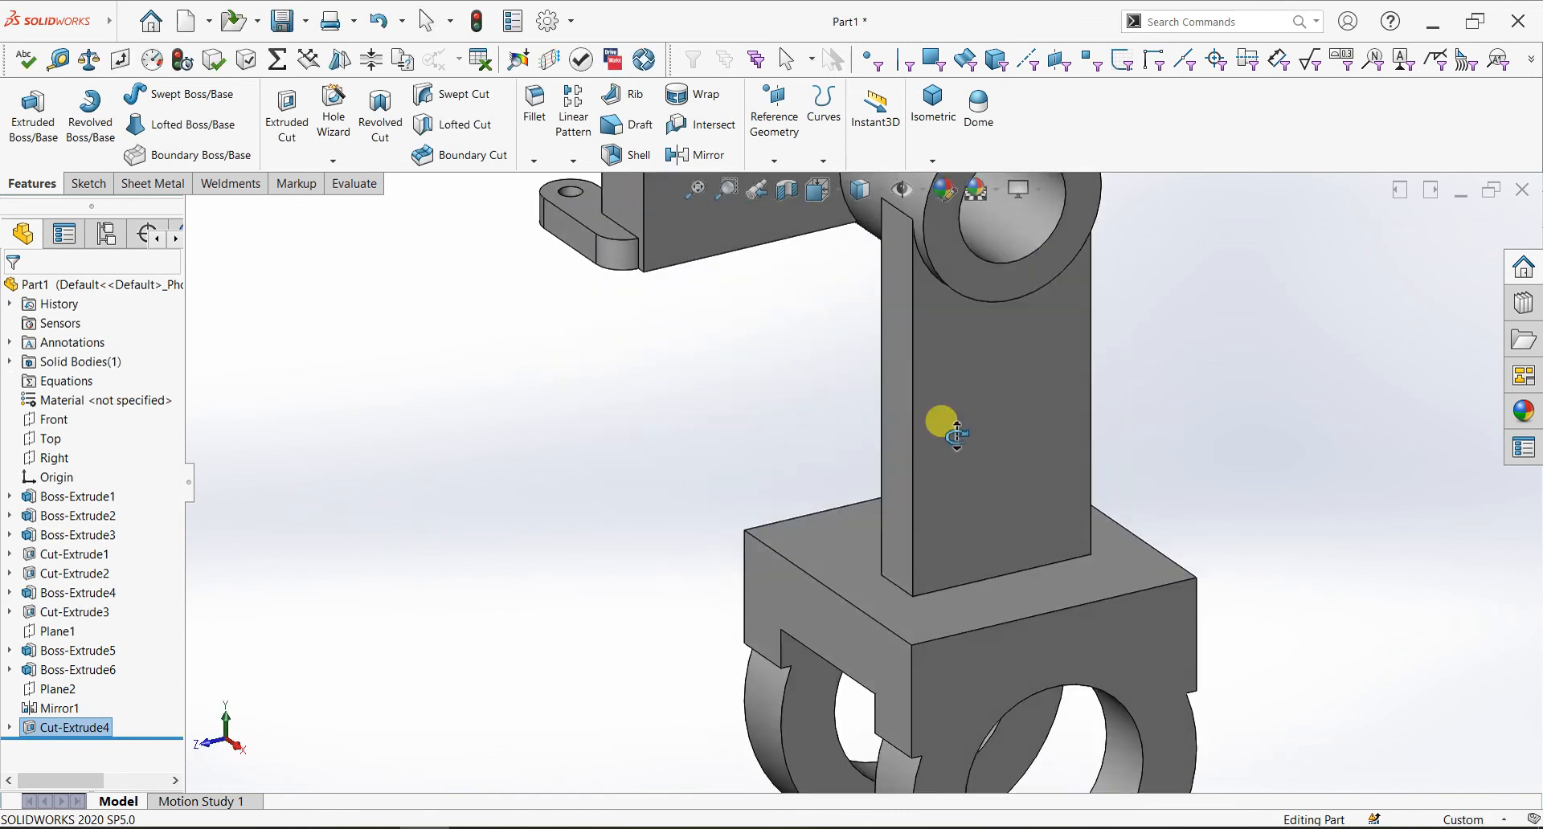
scroll(962, 484, "up", 3)
scroll(1029, 647, "down", 1)
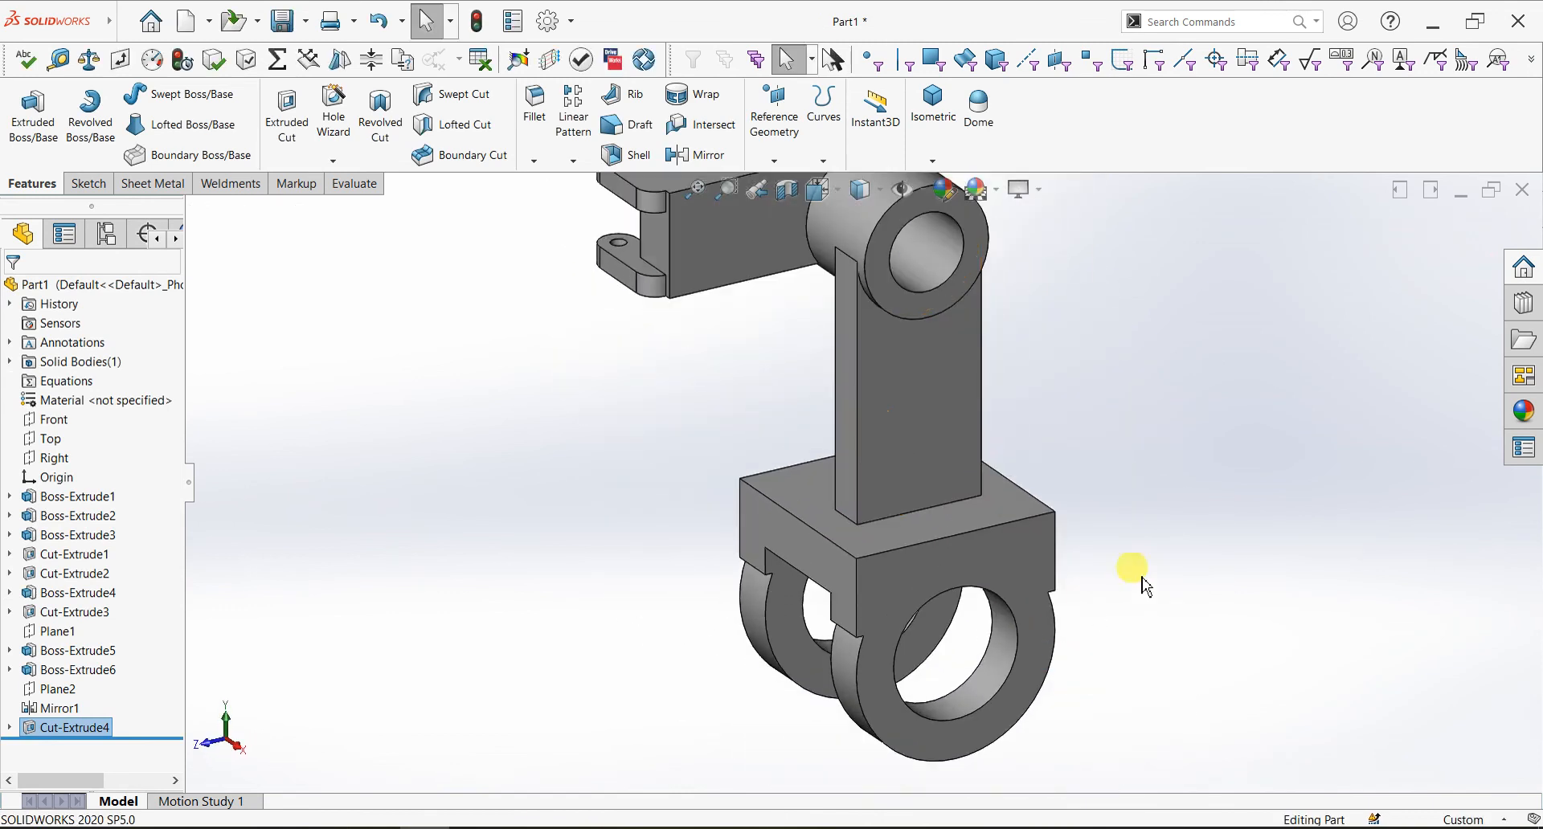
scroll(1189, 603, "up", 2)
middle_click_drag(1147, 603, 1064, 518)
scroll(1065, 518, "down", 2)
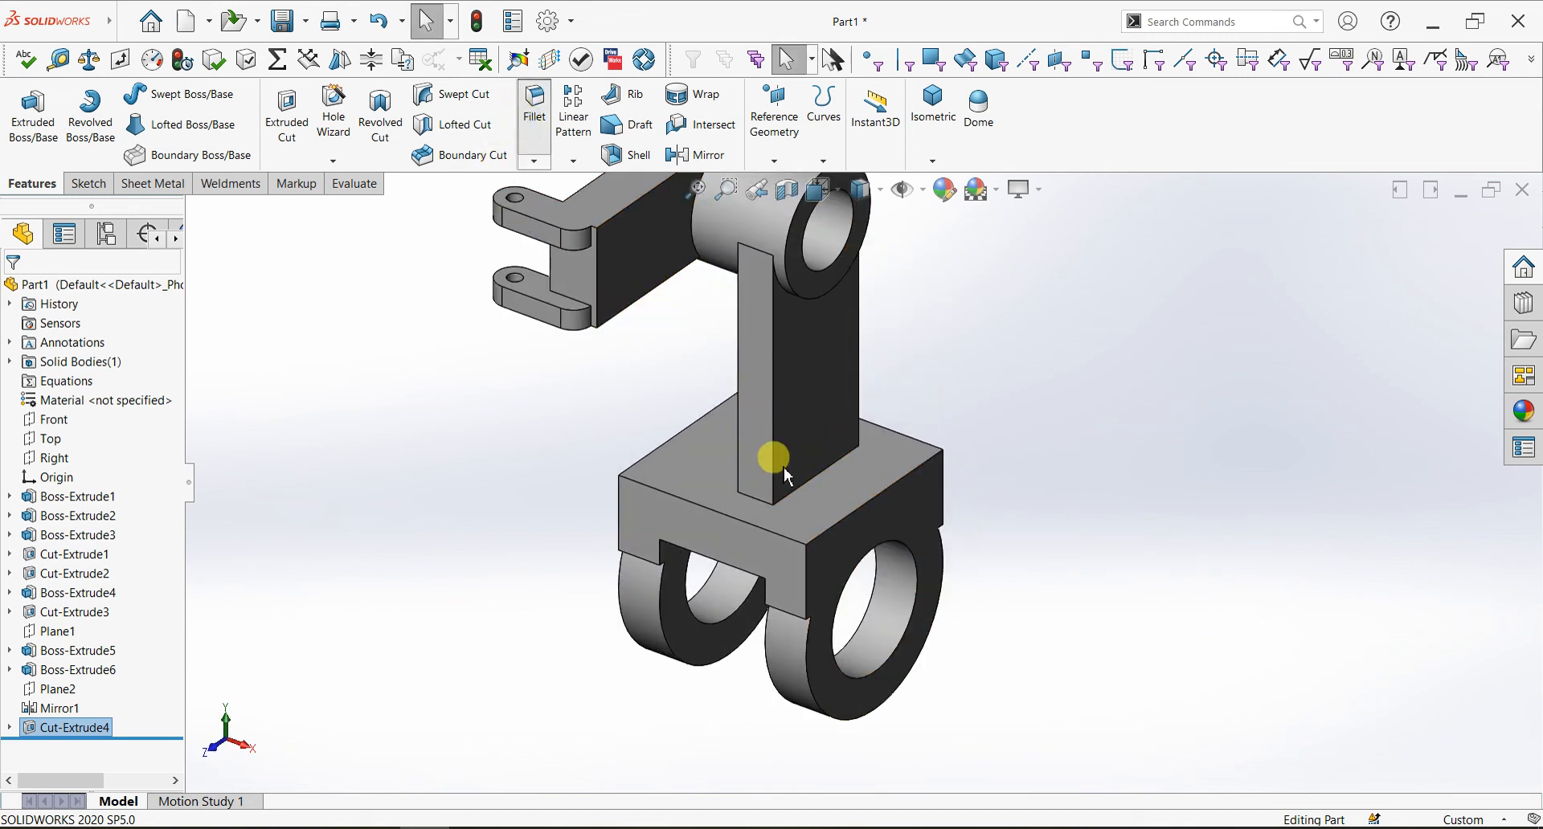
left_click(797, 486)
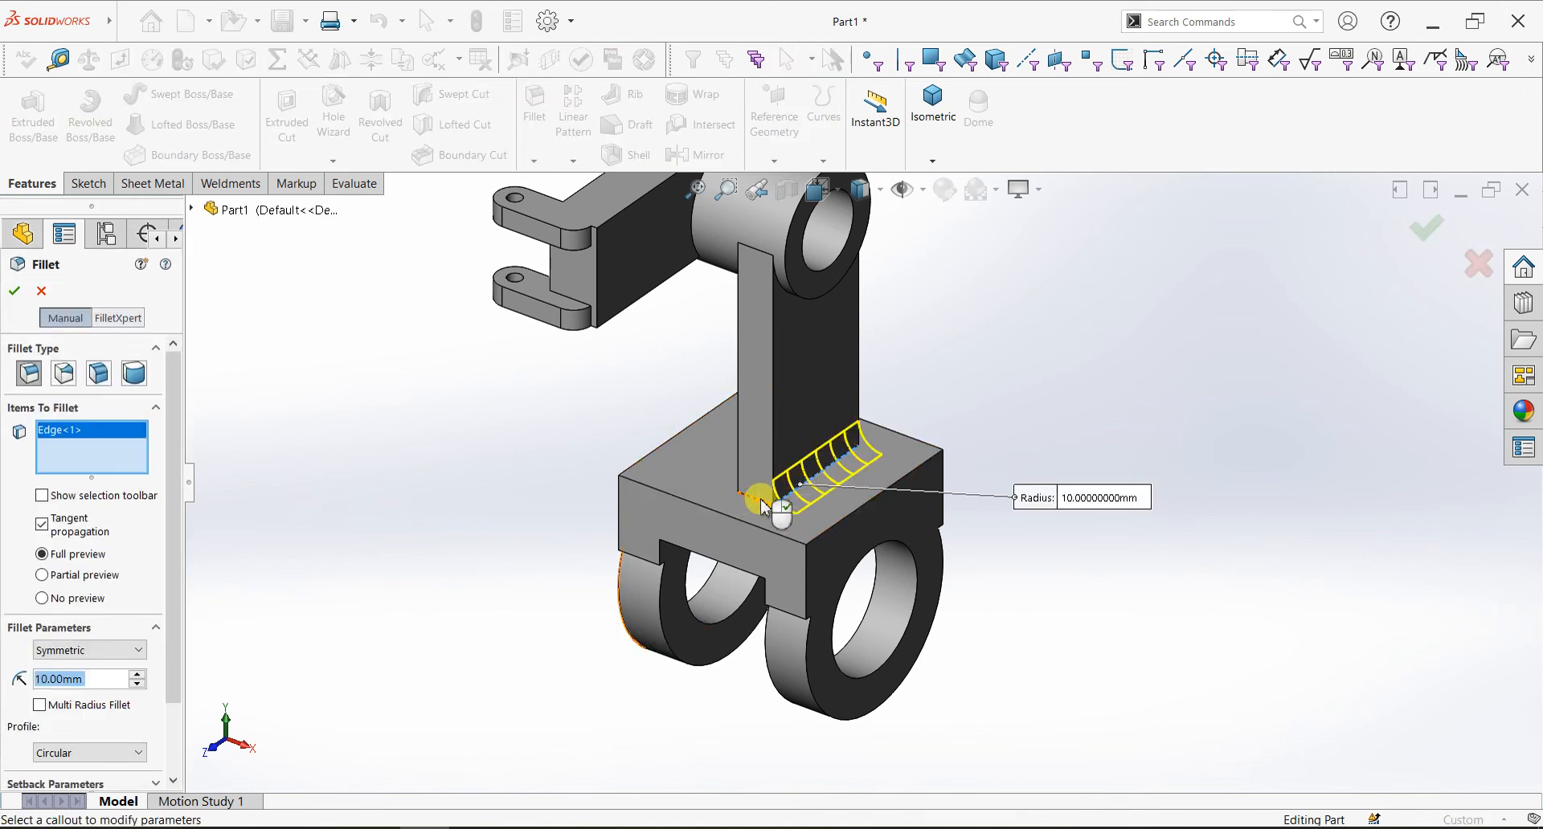
left_click(752, 511)
right_click(81, 451)
left_click(213, 475)
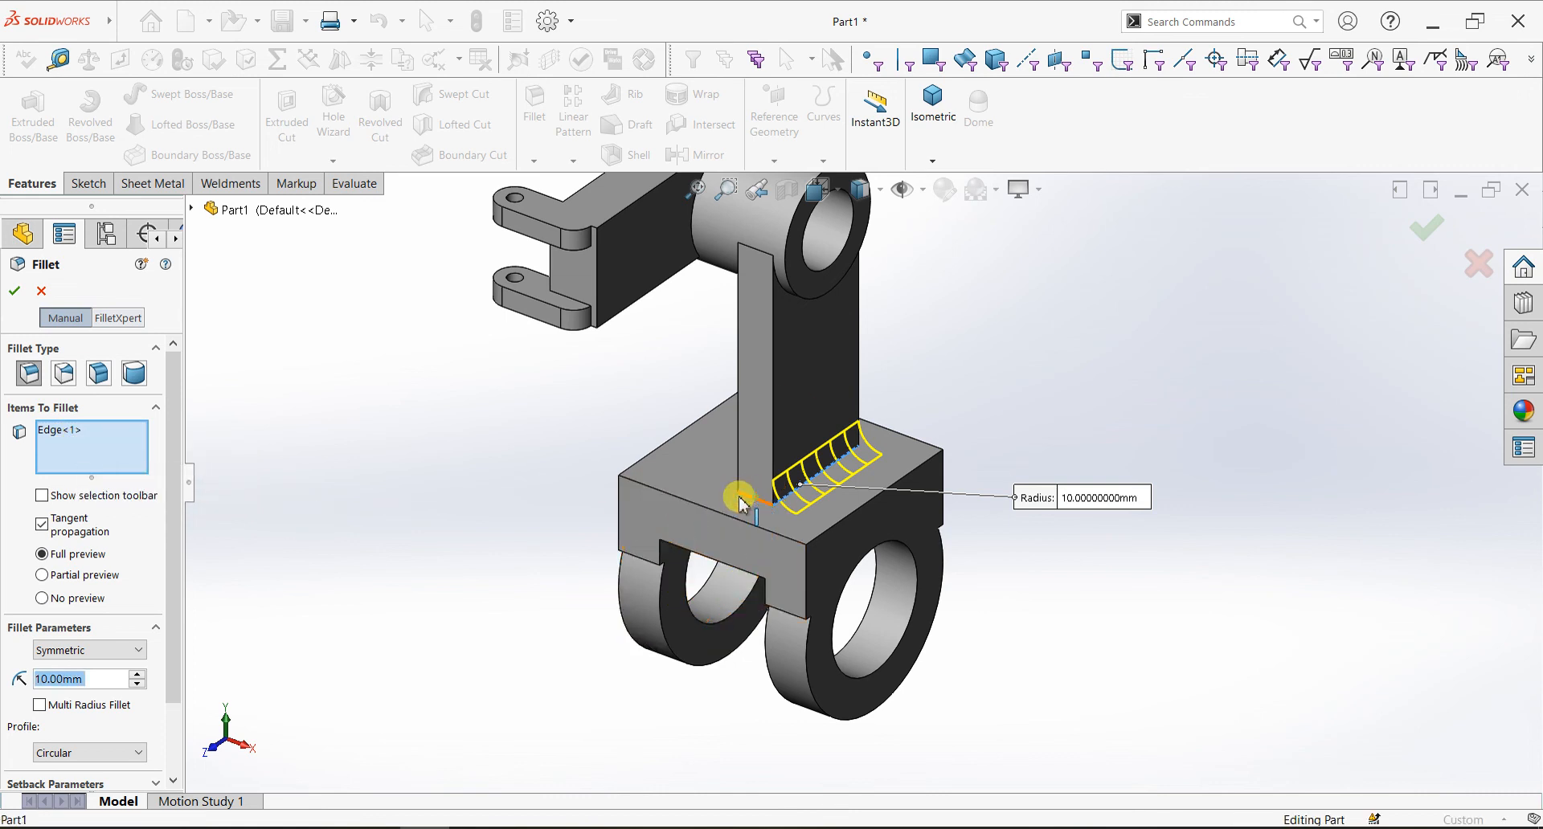
left_click(739, 498)
middle_click_drag(715, 501, 812, 487)
left_click(686, 457)
middle_click_drag(561, 423, 748, 427)
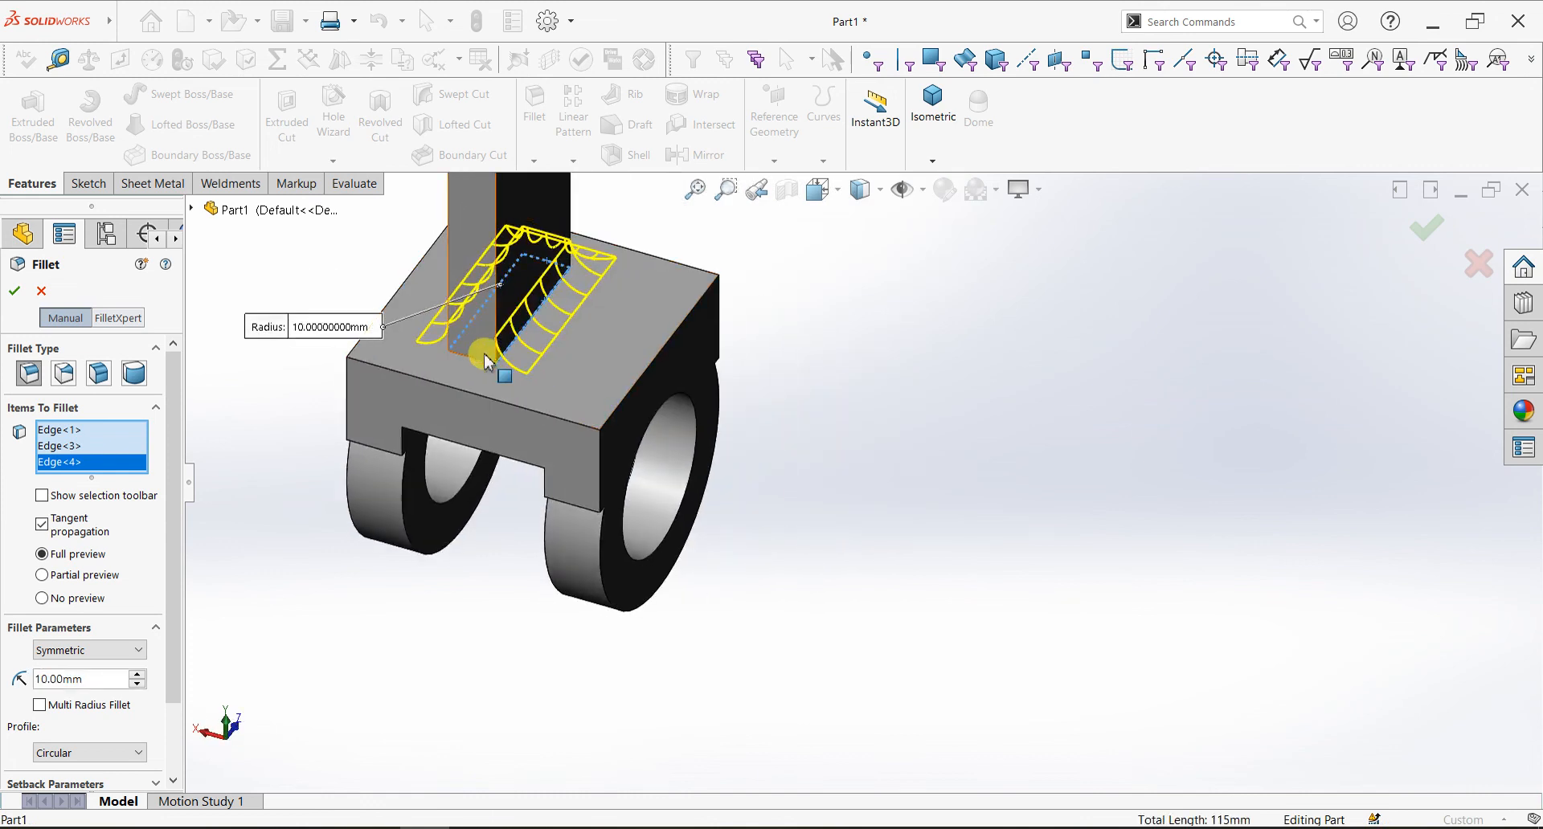
left_click(483, 361)
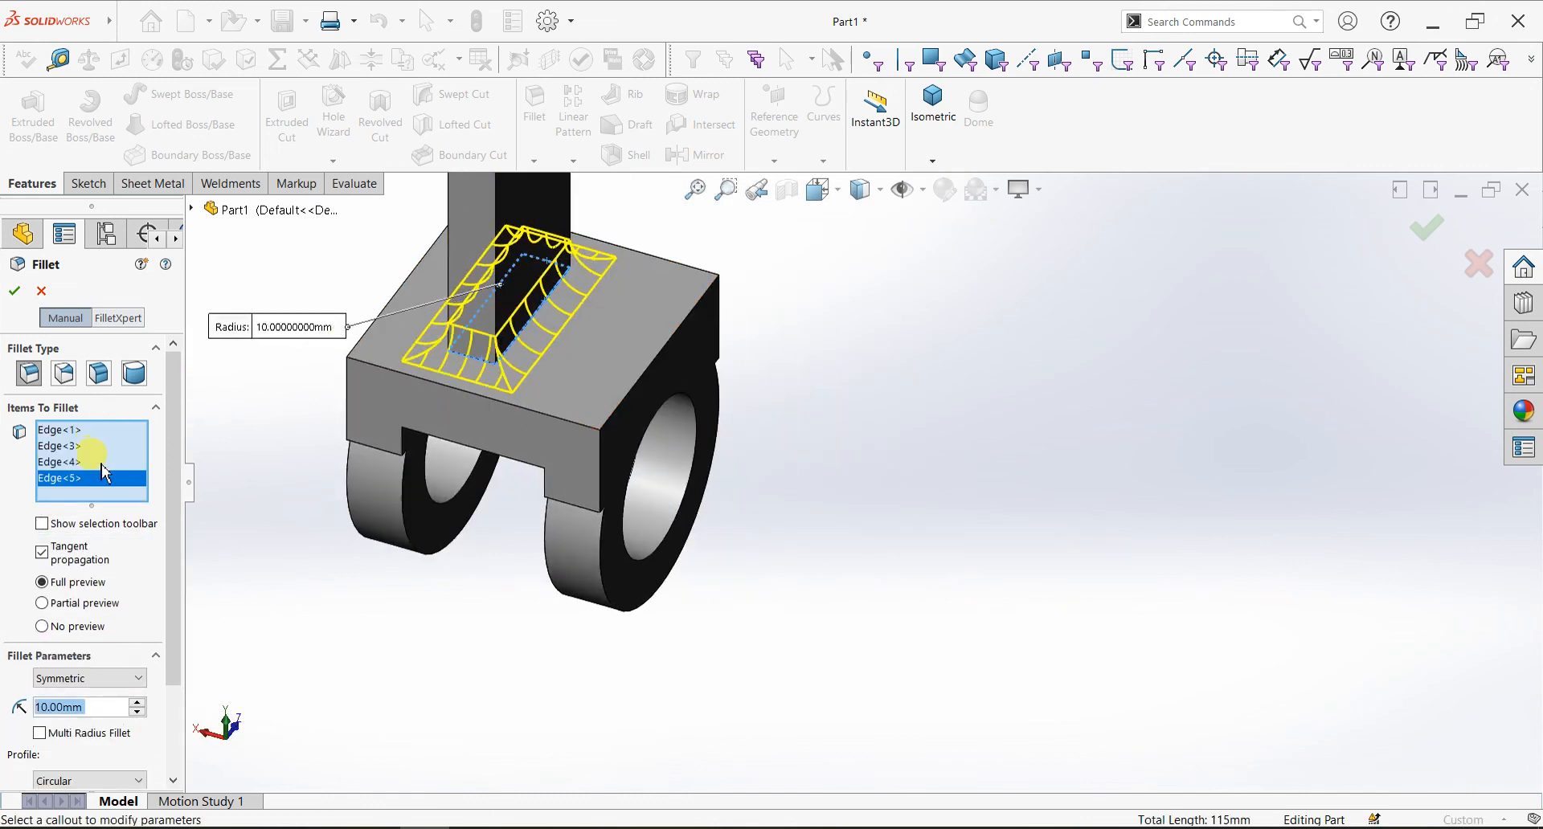
type("5")
key("Return")
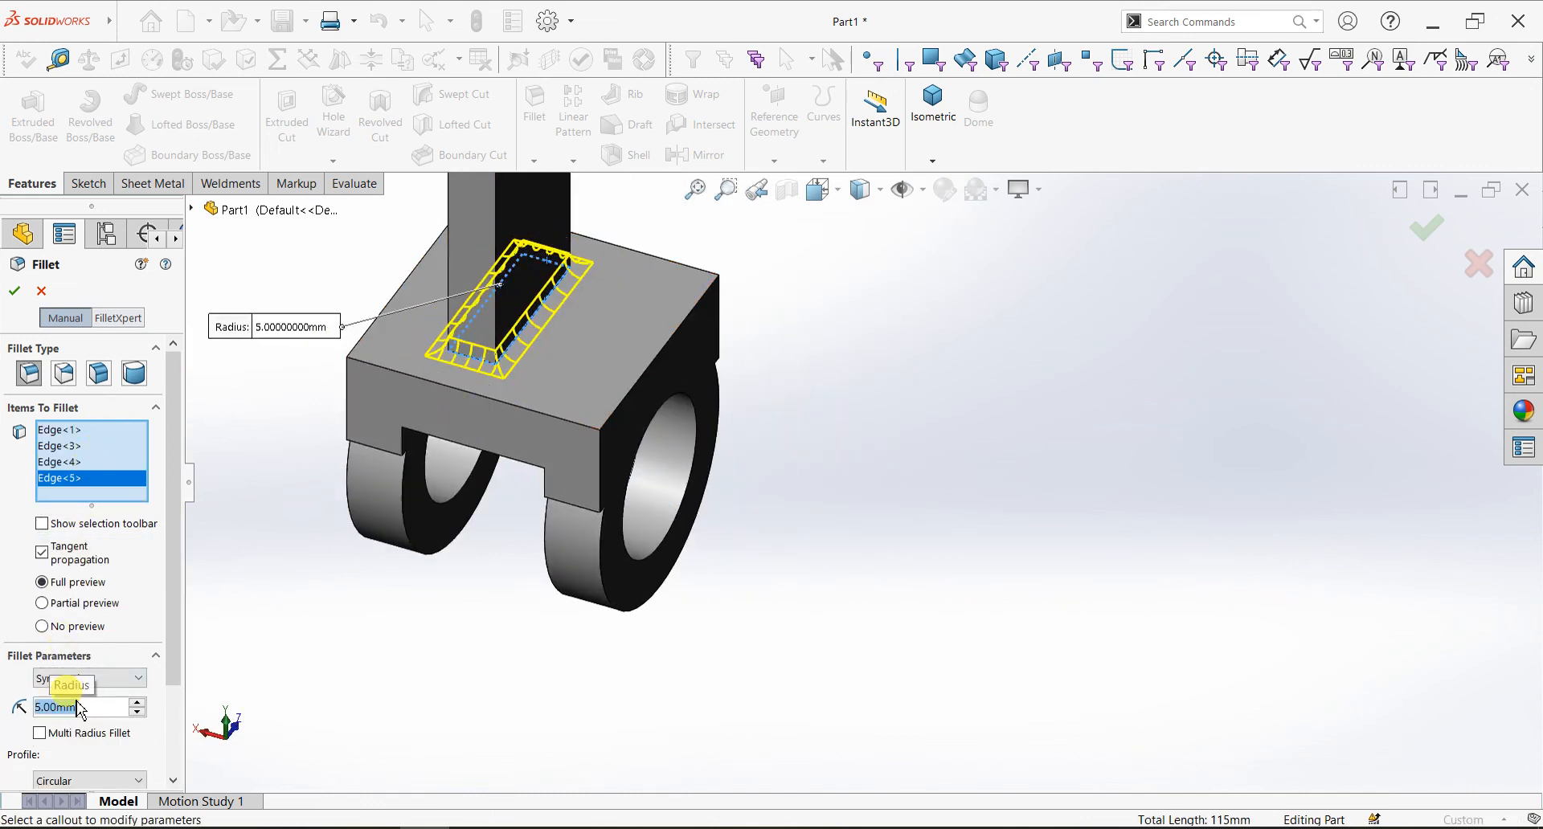
left_click(15, 290)
Apply a green colour to the fillet around the upright's foot, with the model in isometric view
middle_click_drag(478, 607, 731, 517)
scroll(706, 562, "up", 5)
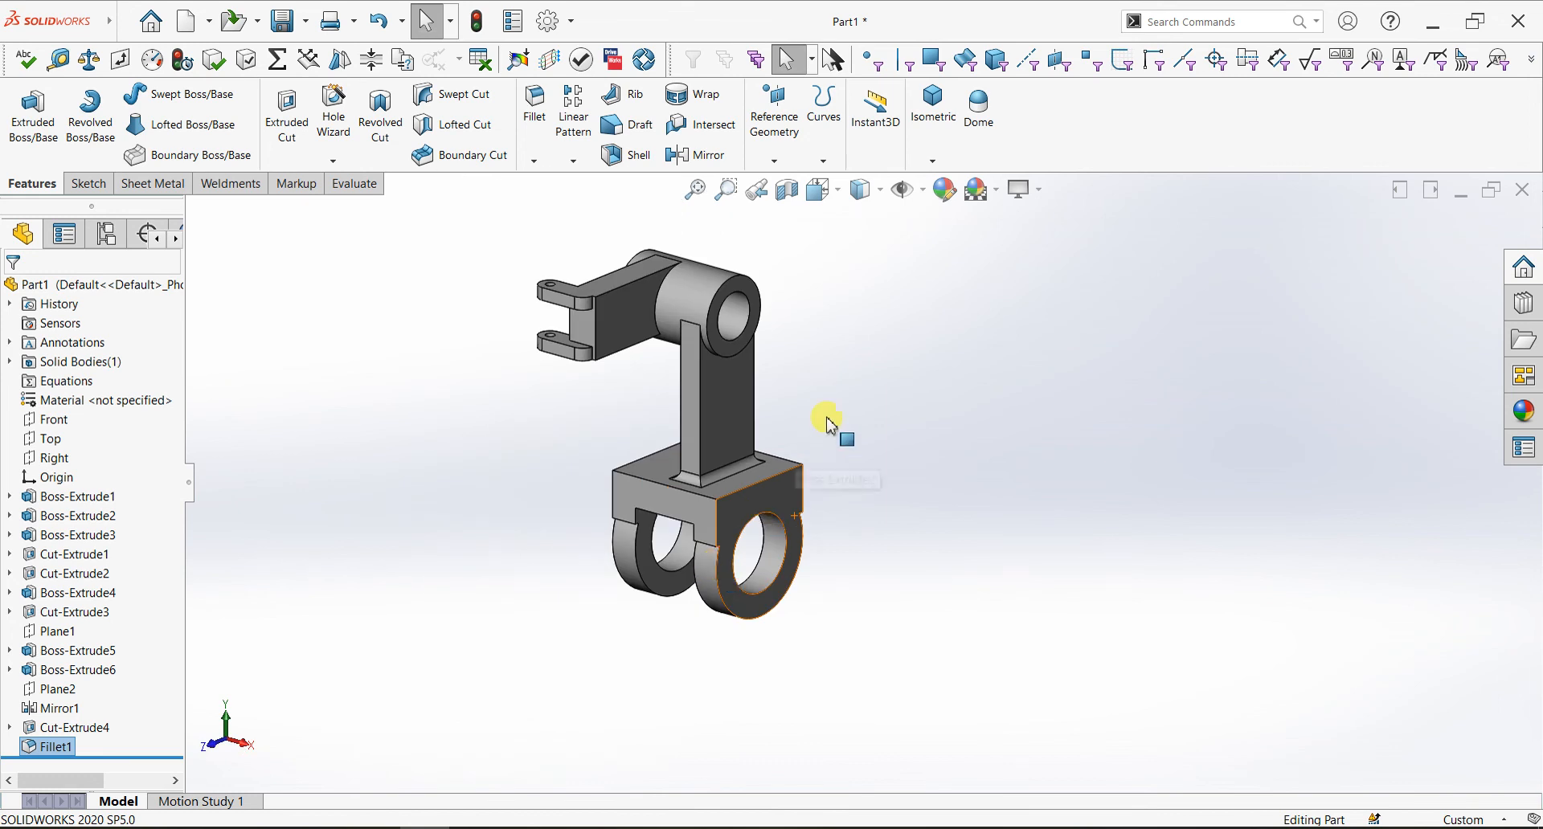
key("space")
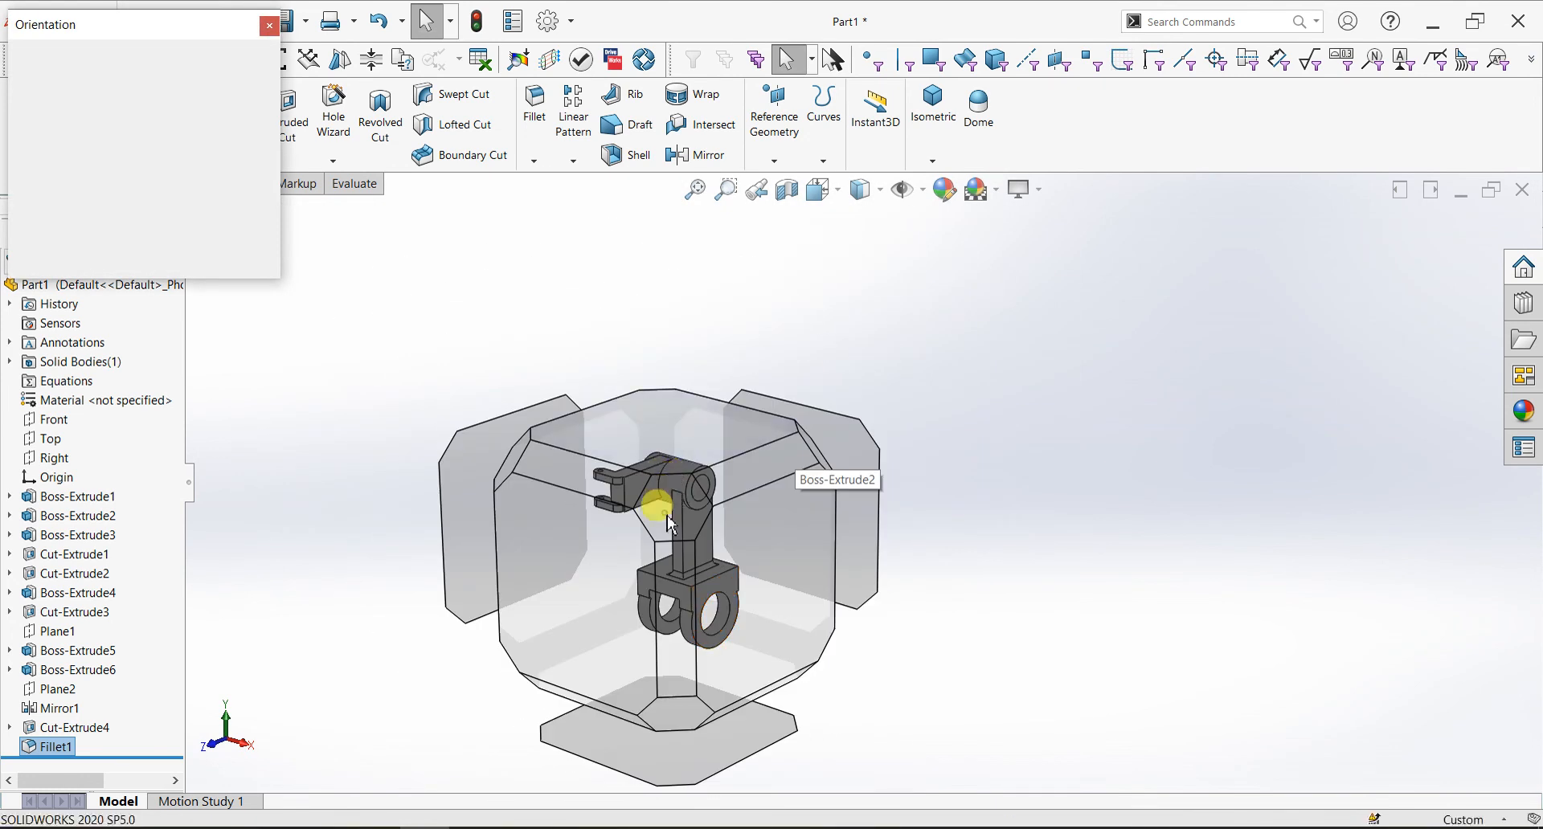
key("Escape")
key("ctrl+7")
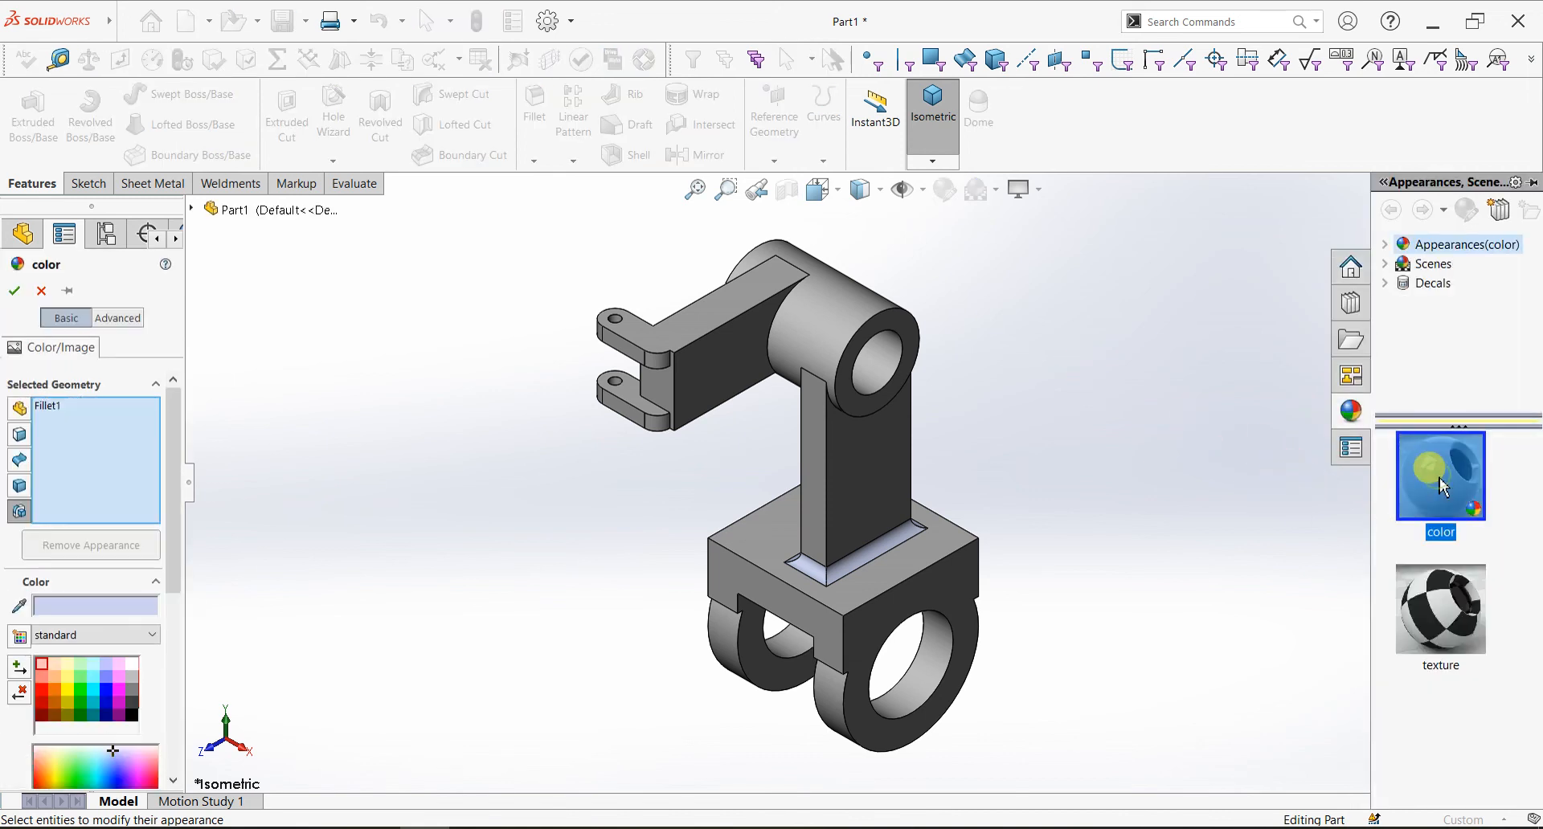
left_click(107, 682)
left_click(80, 689)
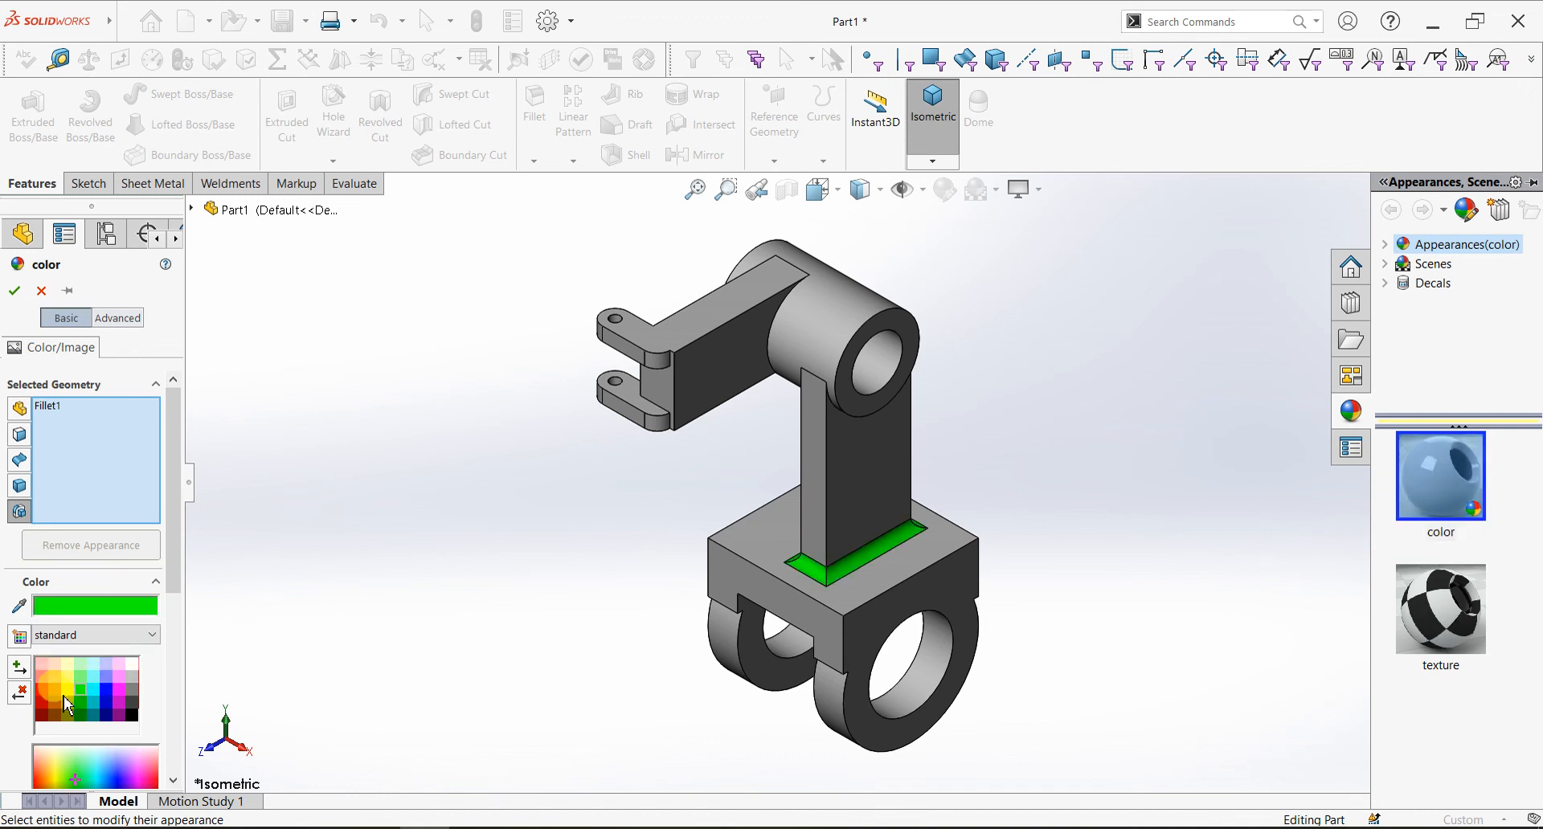
left_click(61, 692)
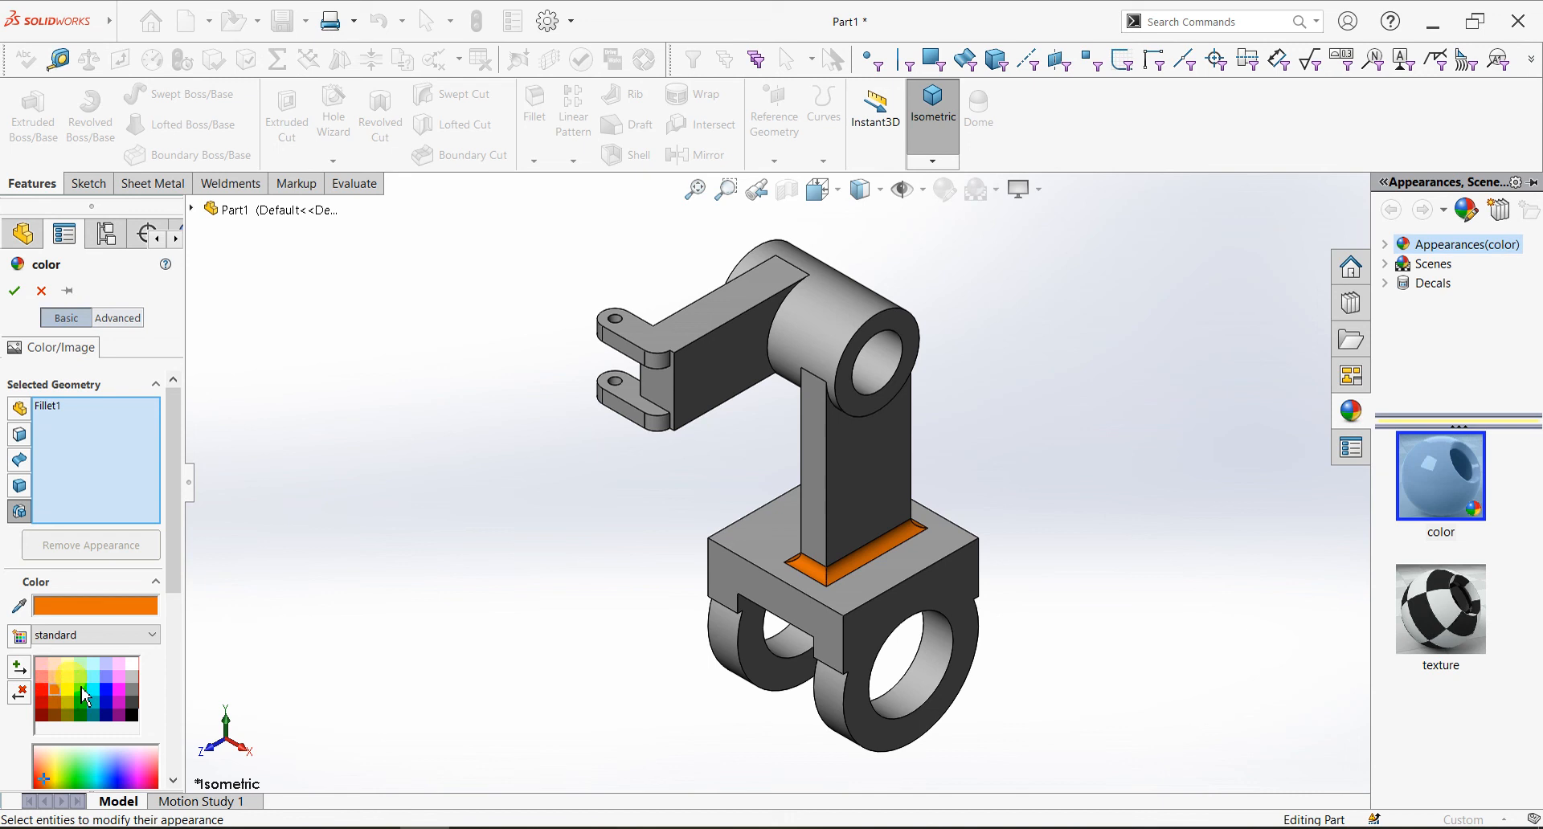
left_click(80, 687)
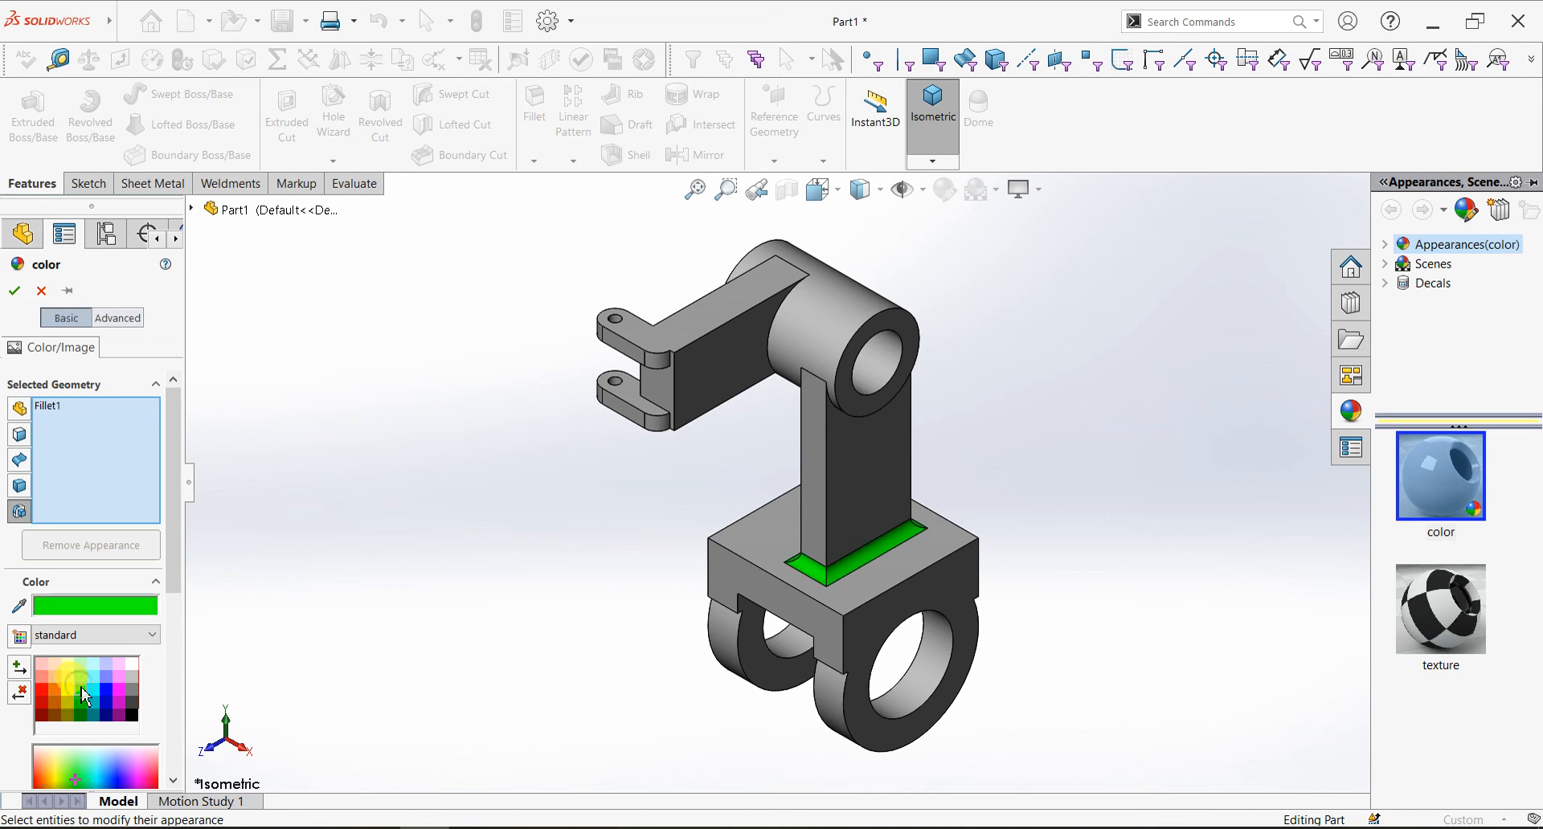
left_click(15, 290)
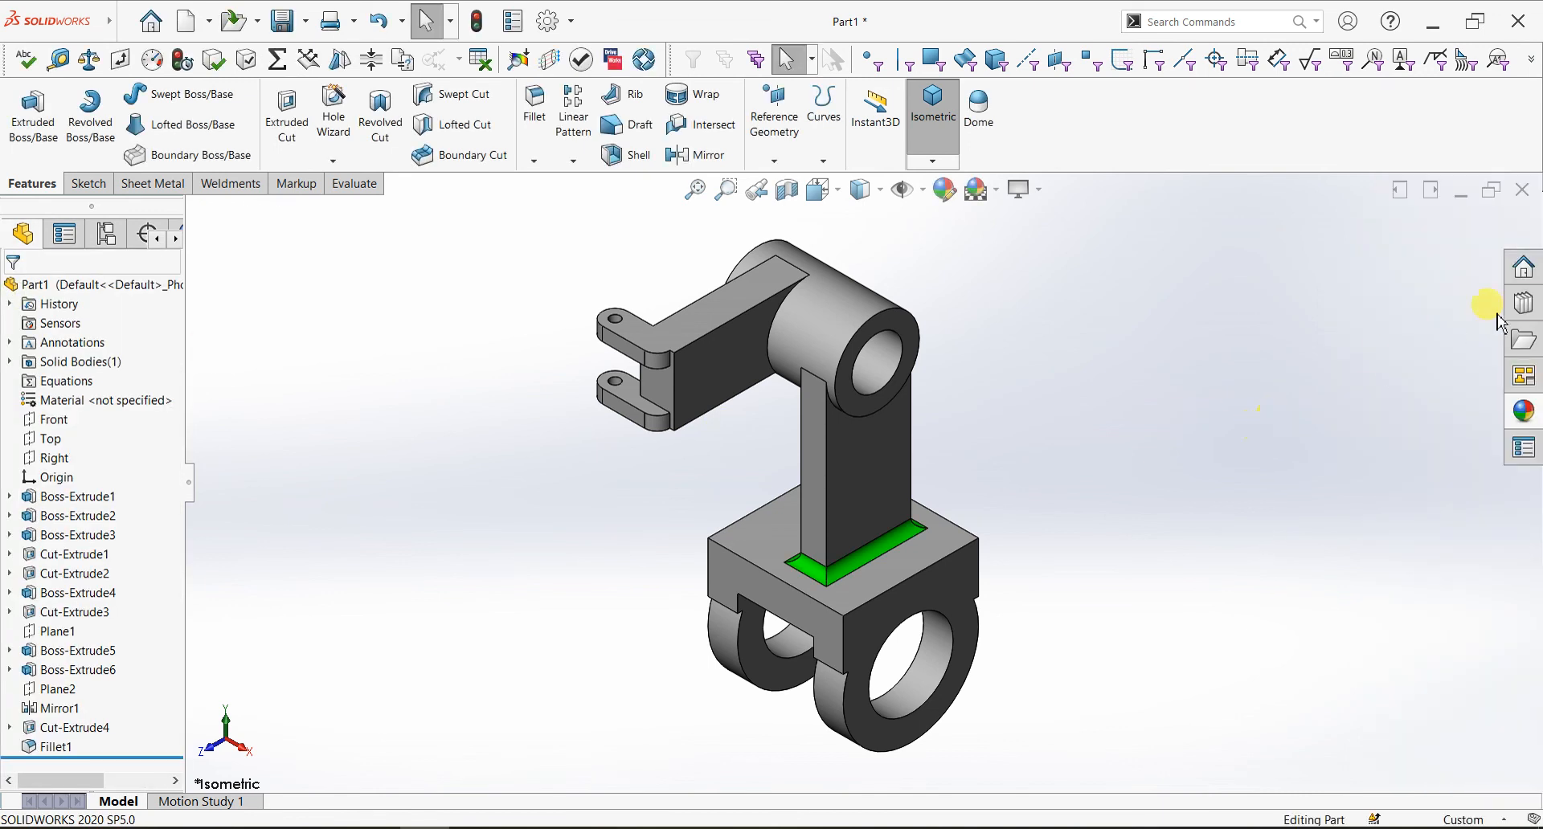
Apply a light blue colour to the solid body, replacing the part with the body as the selected geometry
left_click(945, 189)
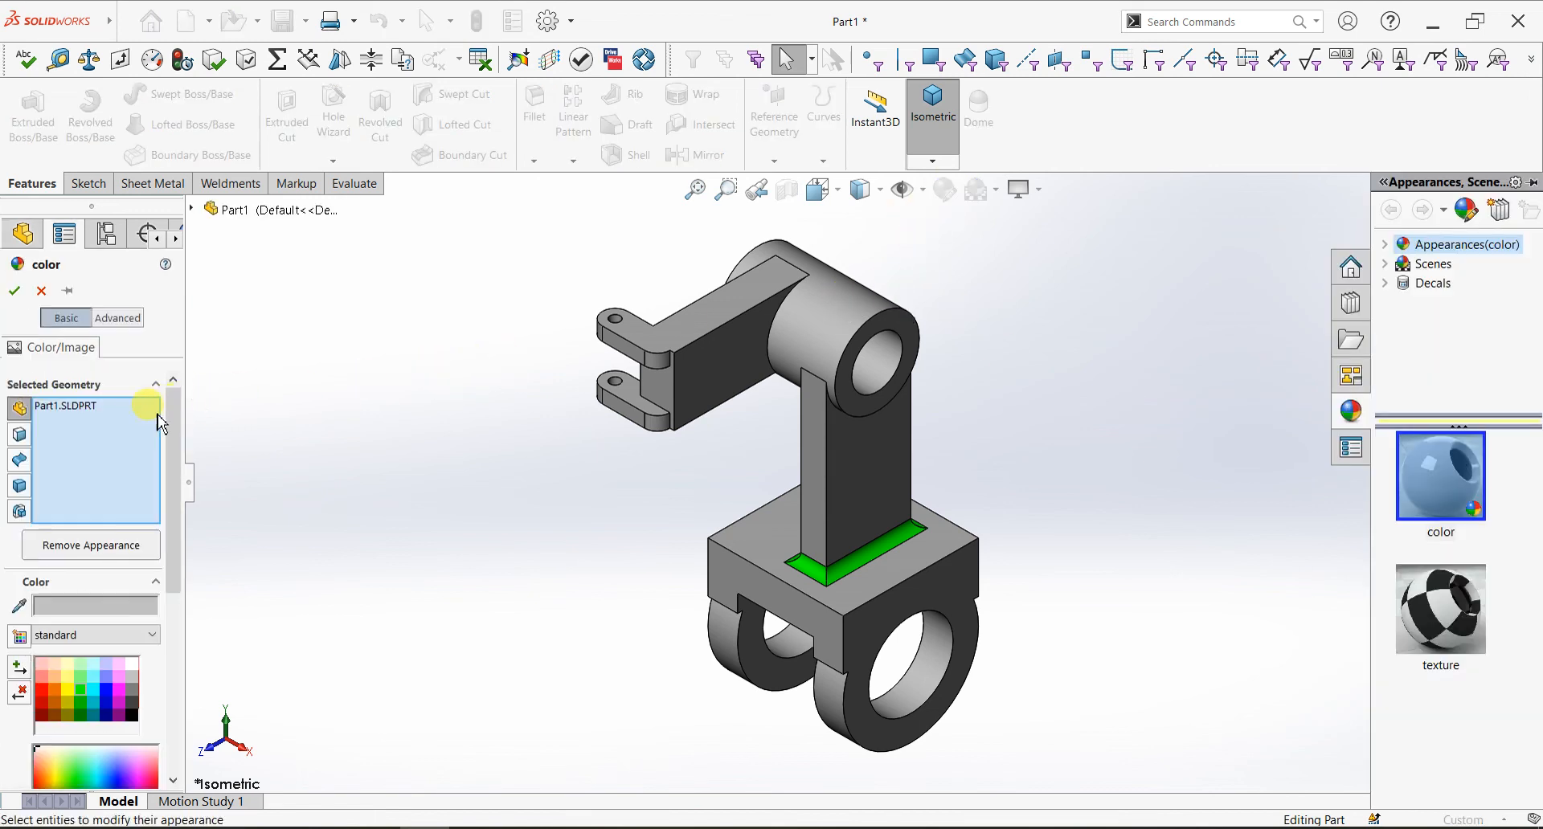
right_click(64, 406)
left_click(104, 417)
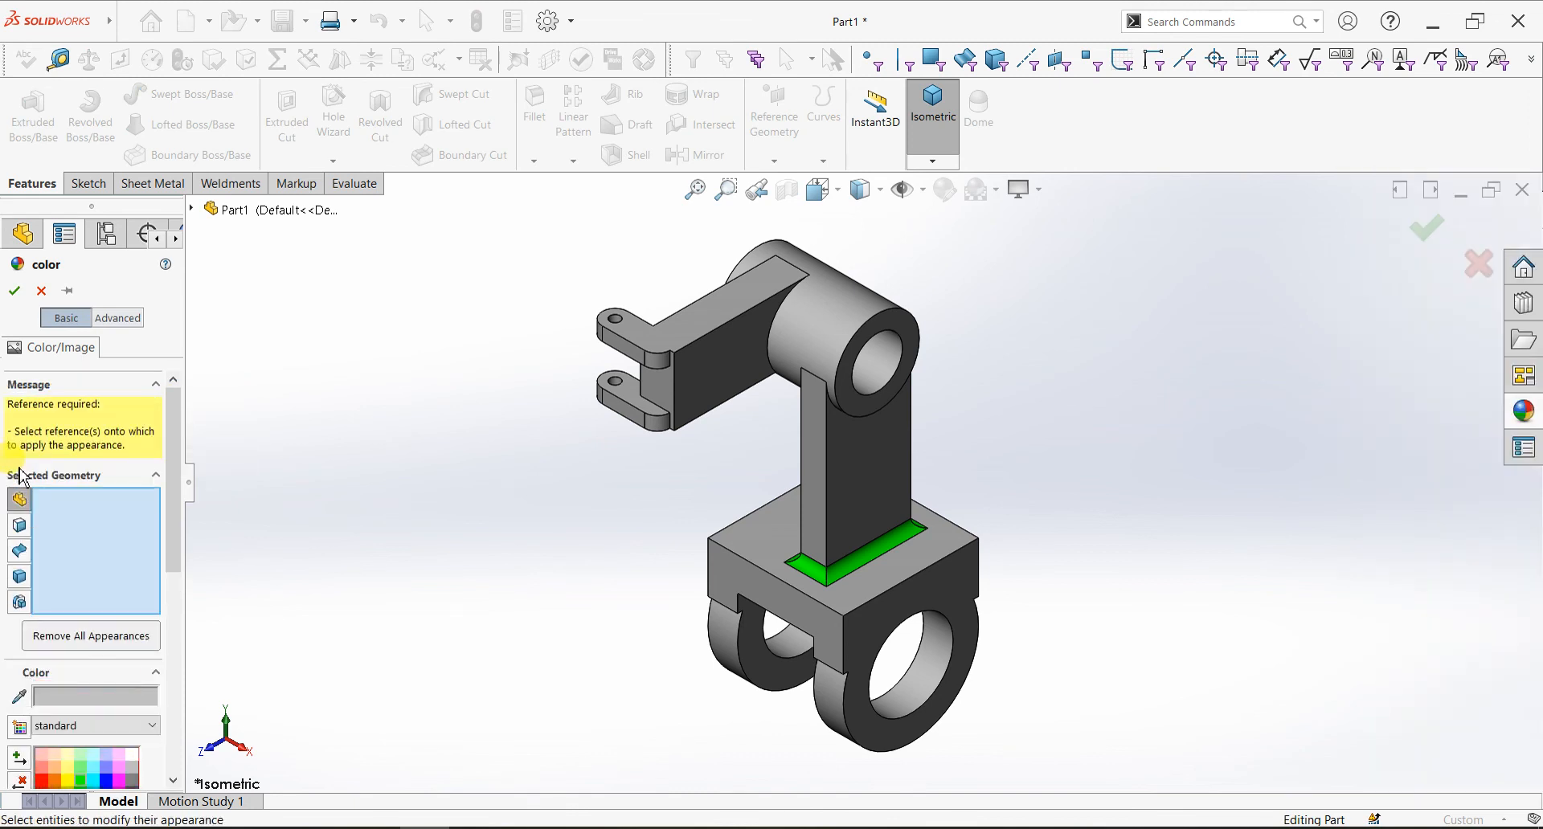
left_click(19, 576)
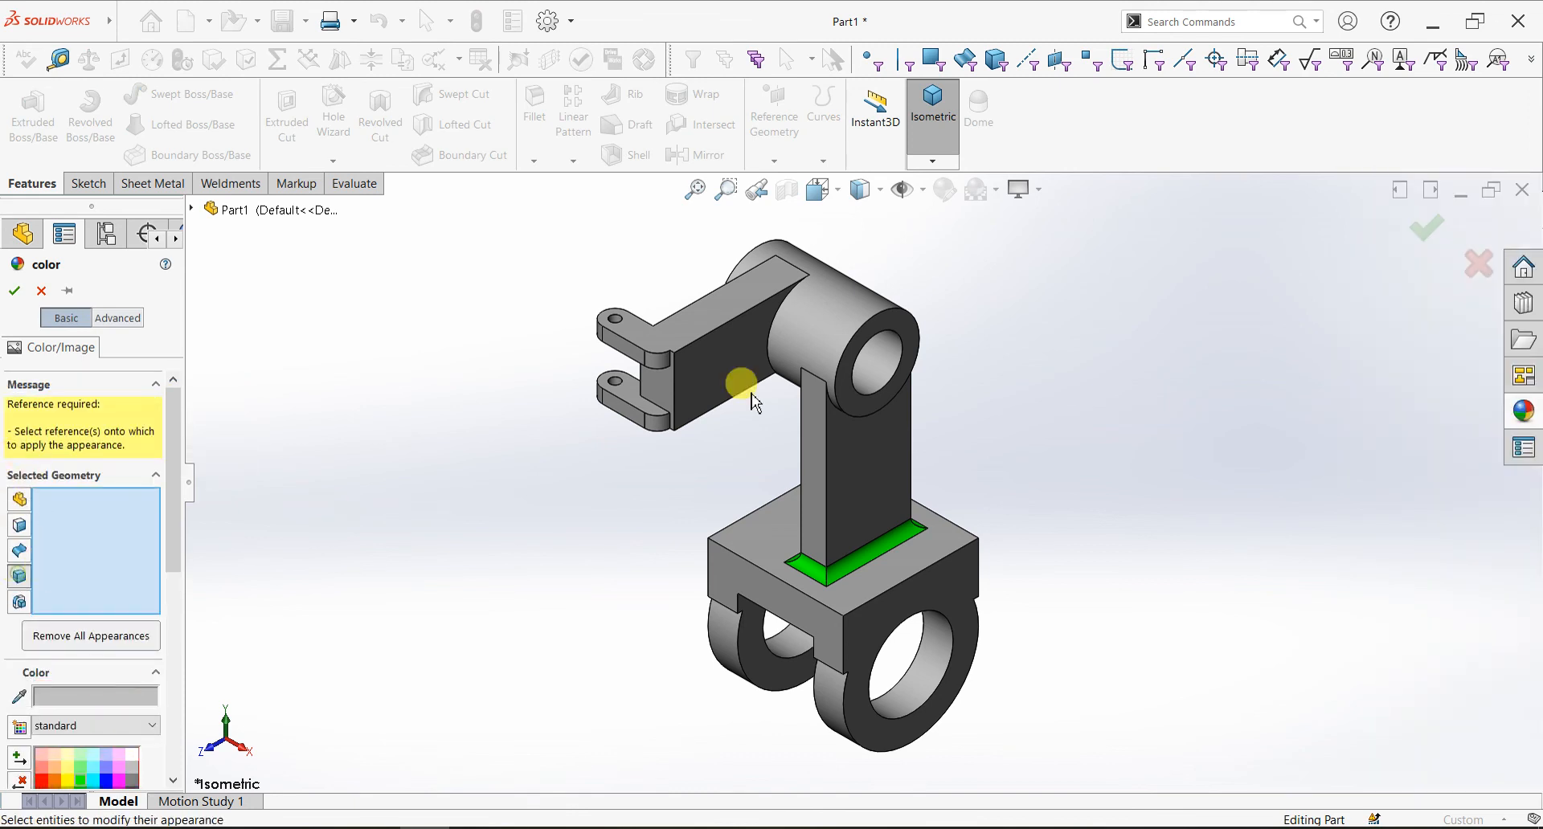
left_click(841, 314)
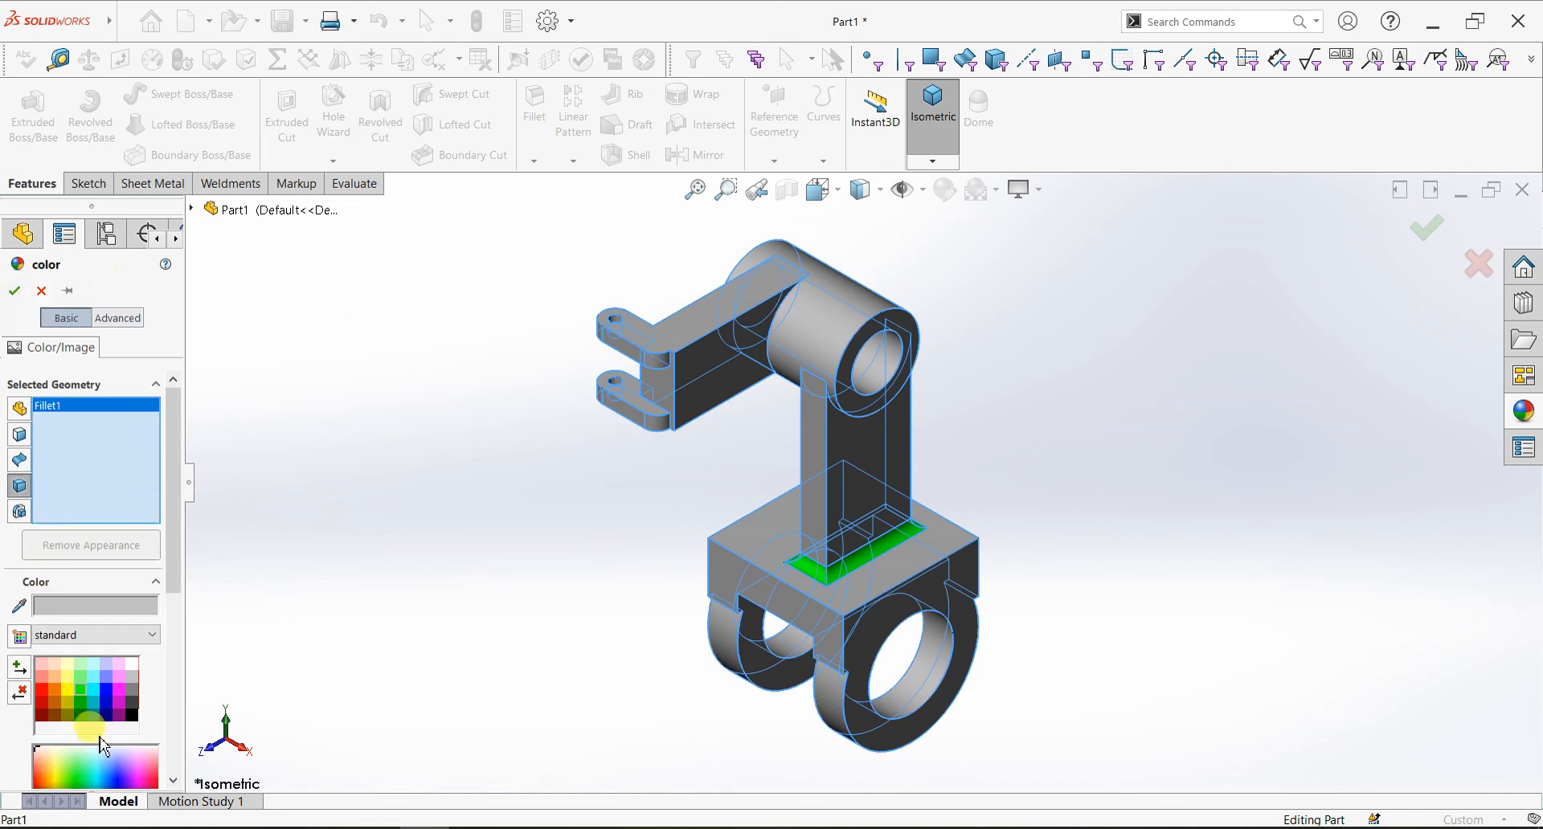
left_click(105, 770)
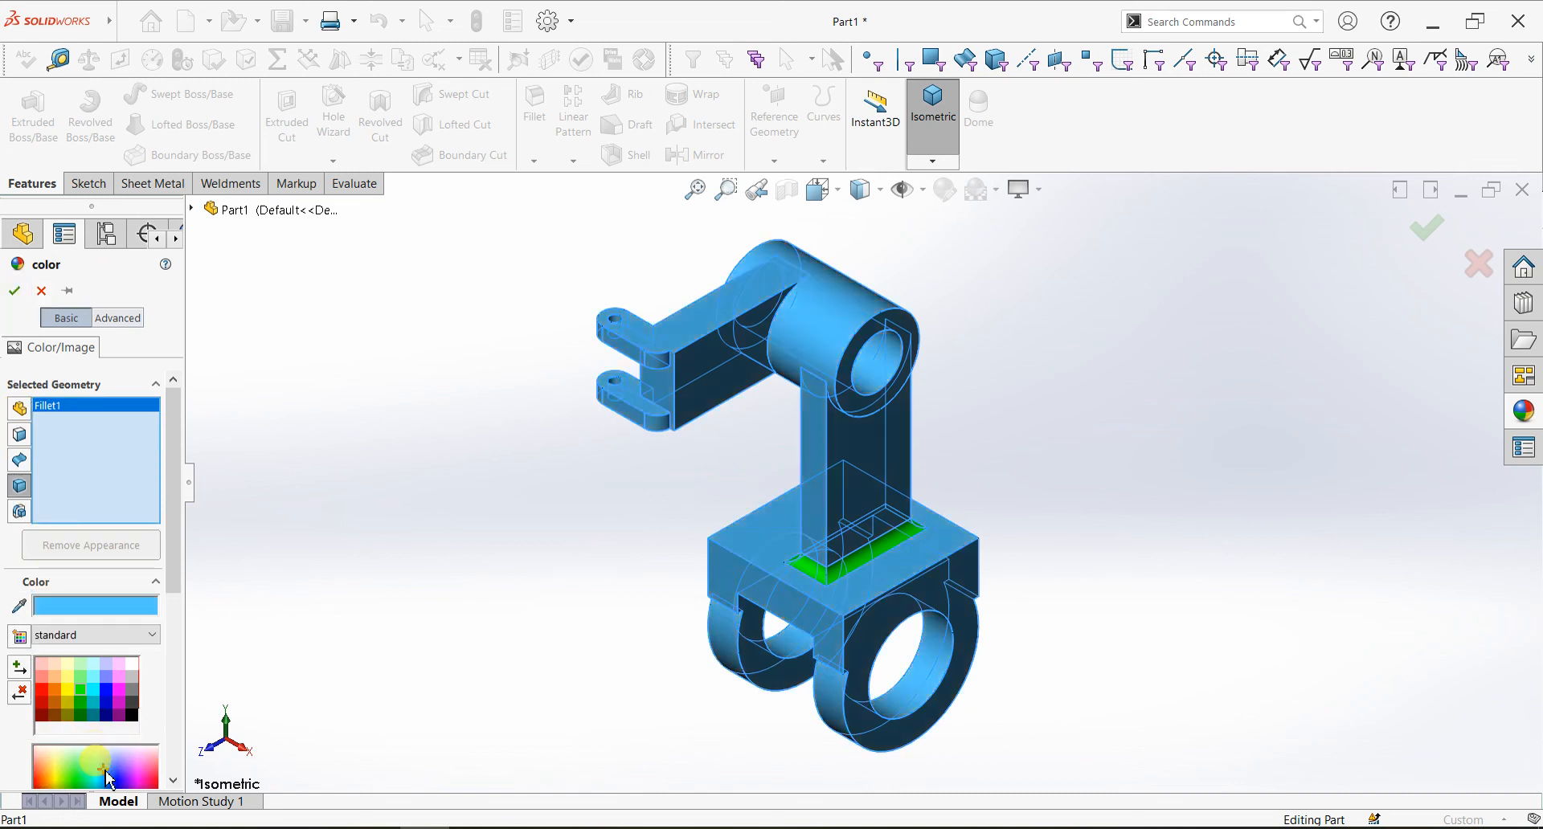
left_click(14, 291)
Turn on RealView Graphics and Shadows In Shaded Mode for the model display
left_click(1039, 189)
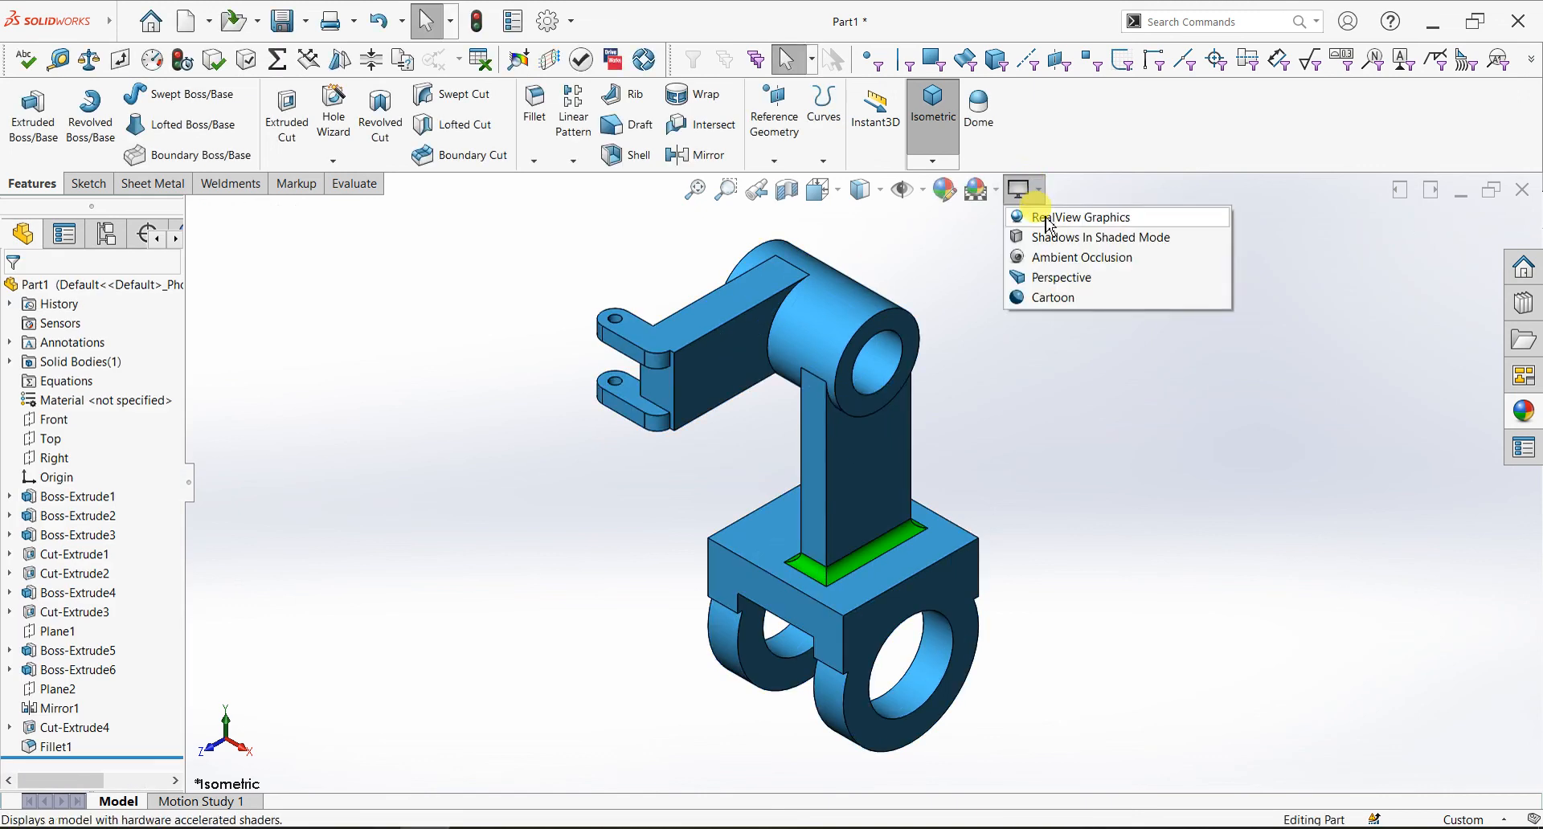
left_click(1045, 237)
left_click(1039, 191)
left_click(1048, 254)
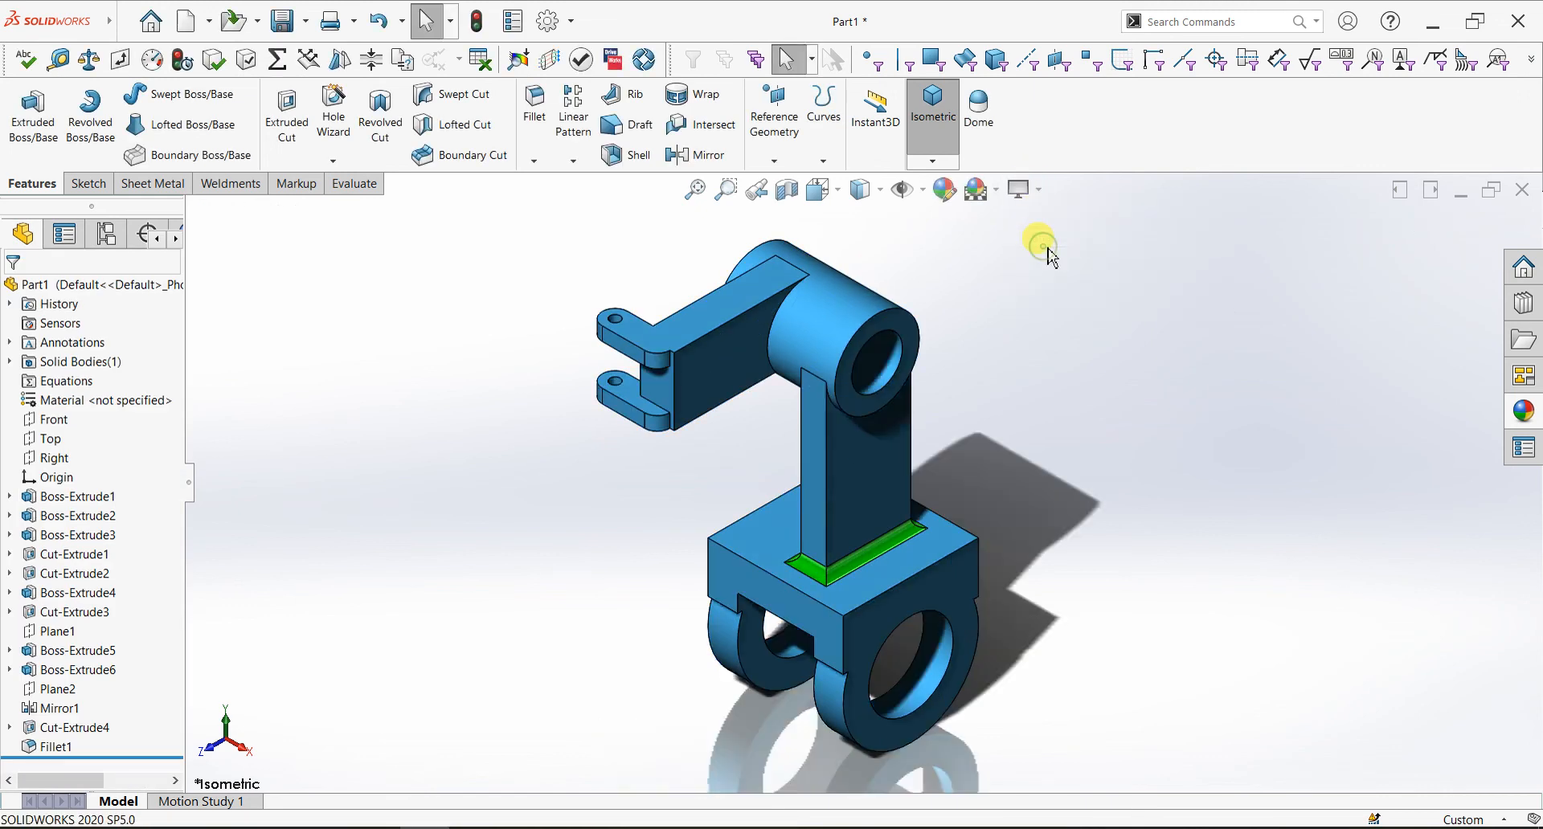
scroll(948, 240, "up", 1)
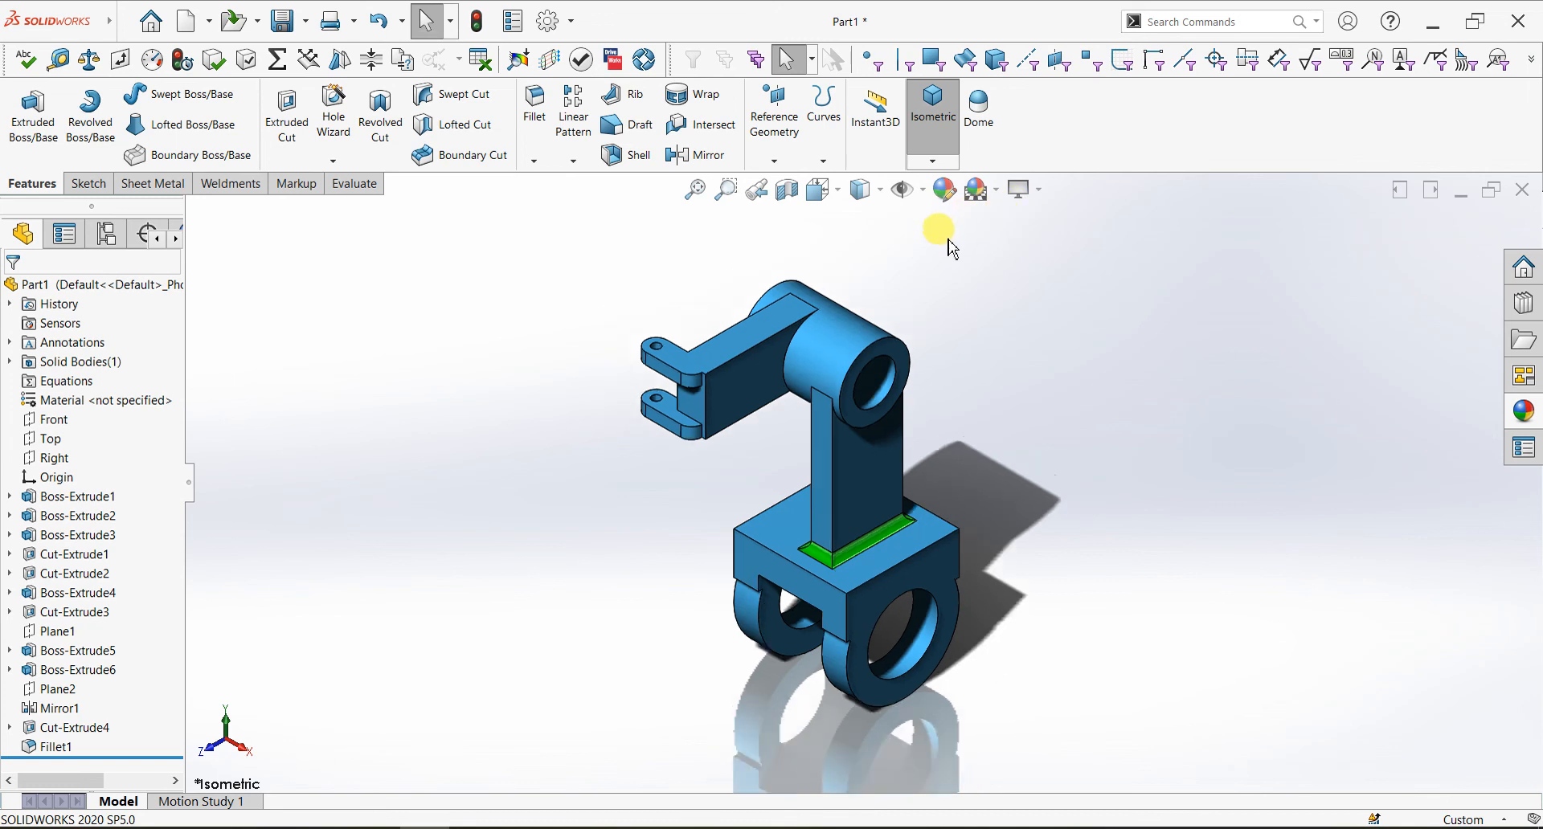
scroll(928, 290, "down", 2)
scroll(866, 399, "up", 2)
scroll(746, 654, "down", 2)
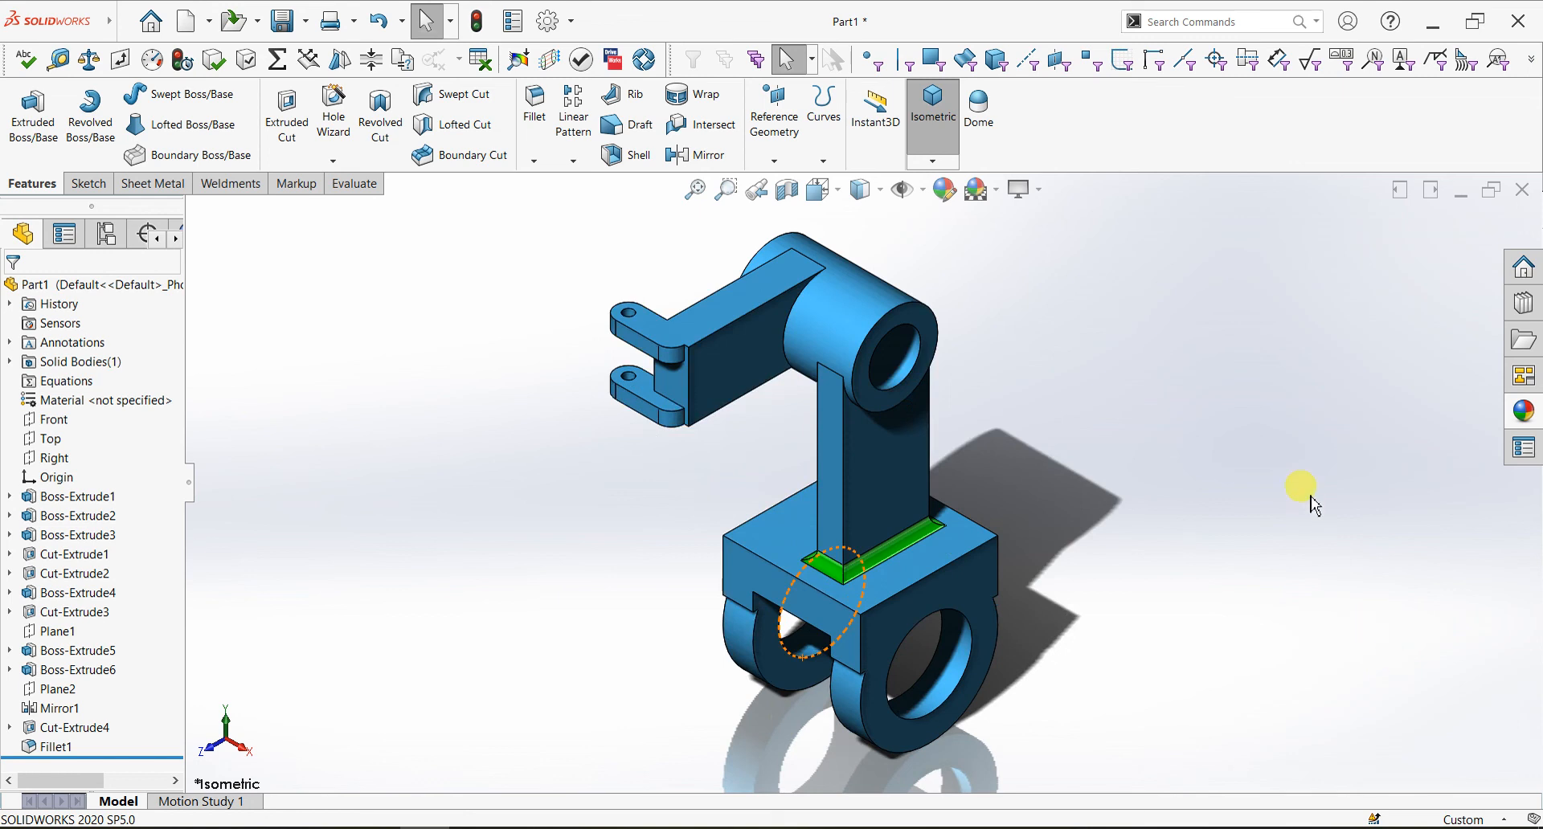
right_click(1461, 555)
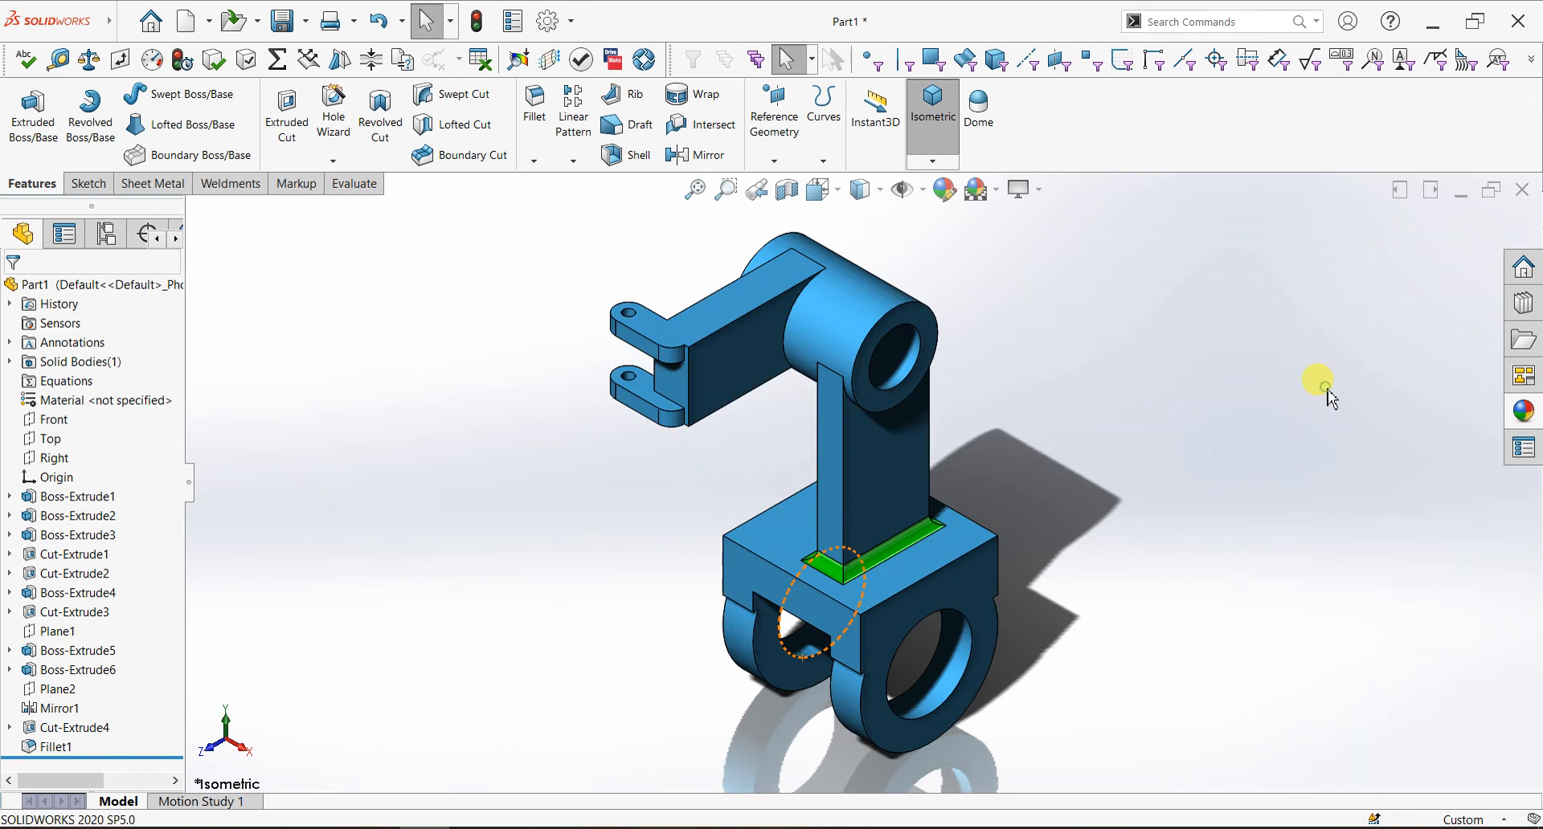
left_click(1522, 410)
left_click(1282, 309)
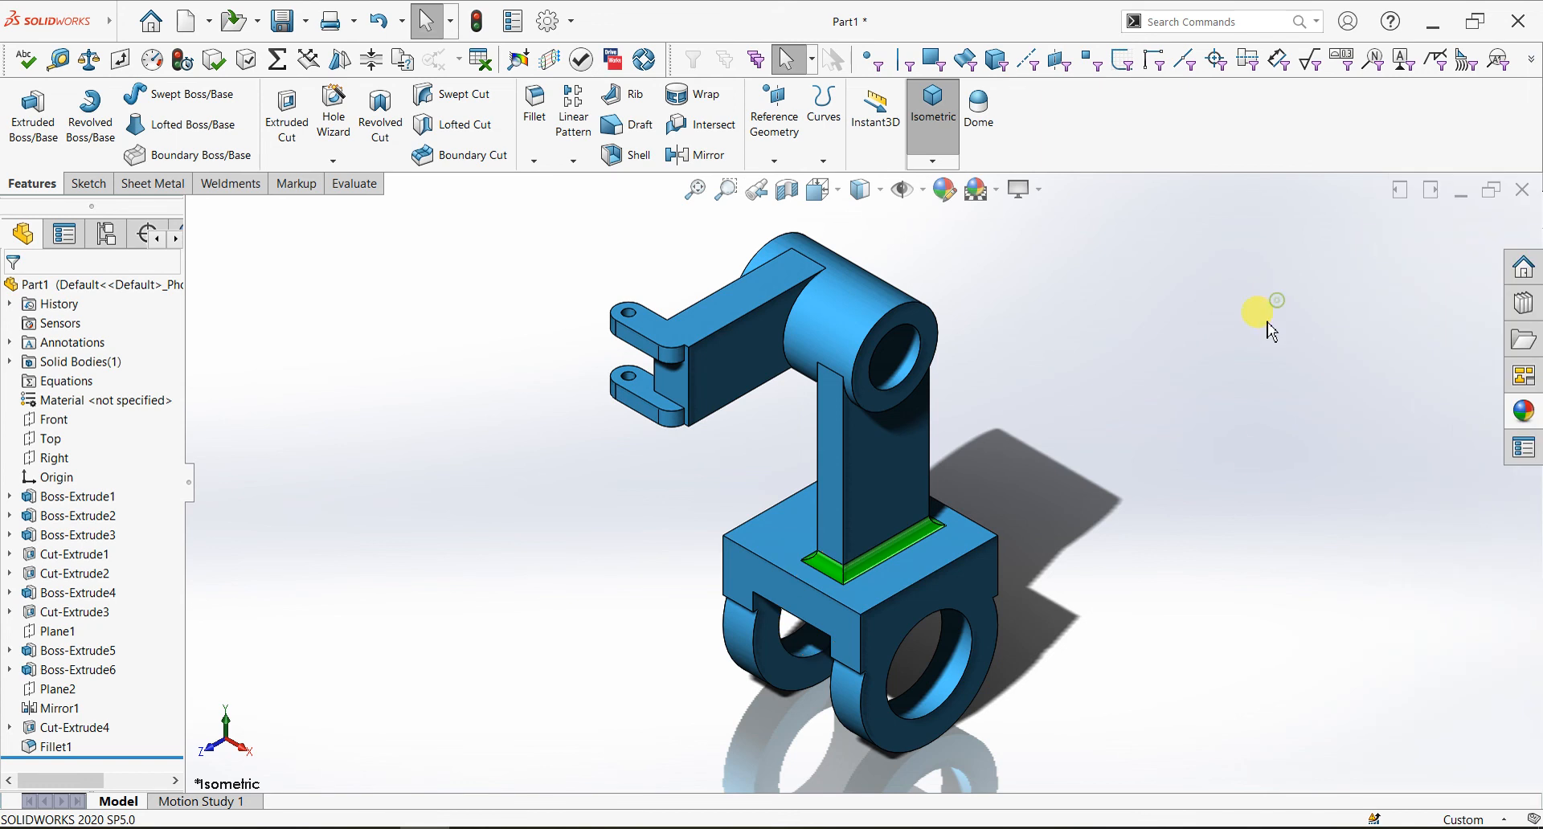